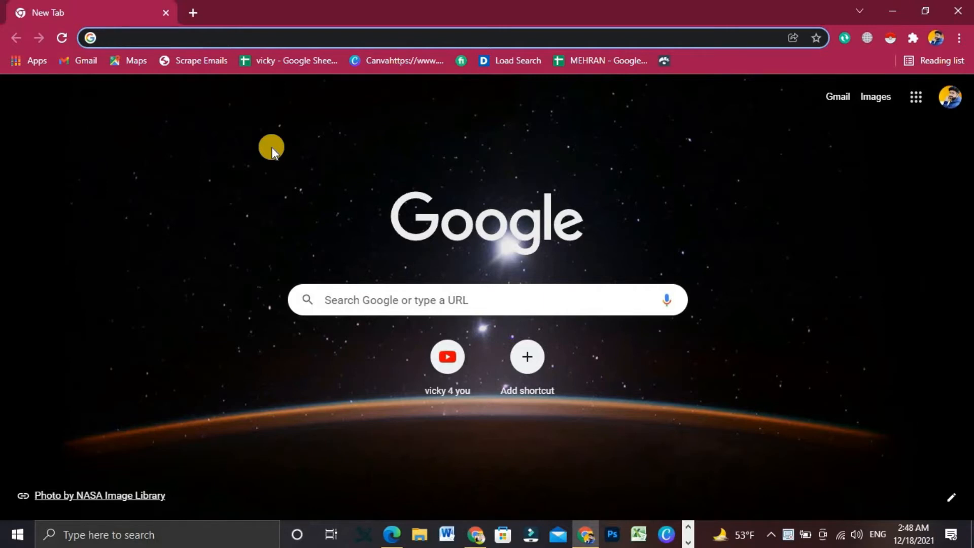
- Go to canva.com to open the Canva home page
click(398, 287)
text(canva.c)
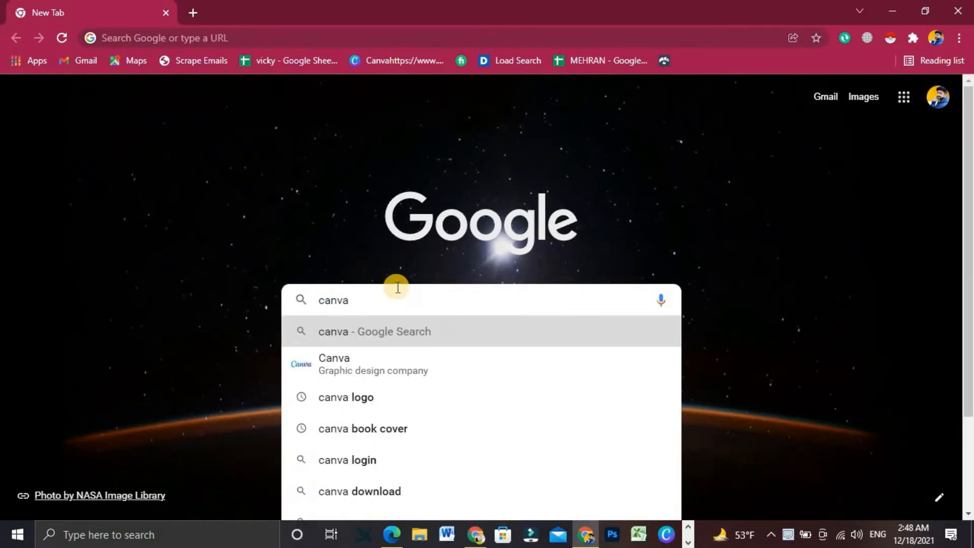
text(om)
key(Return)
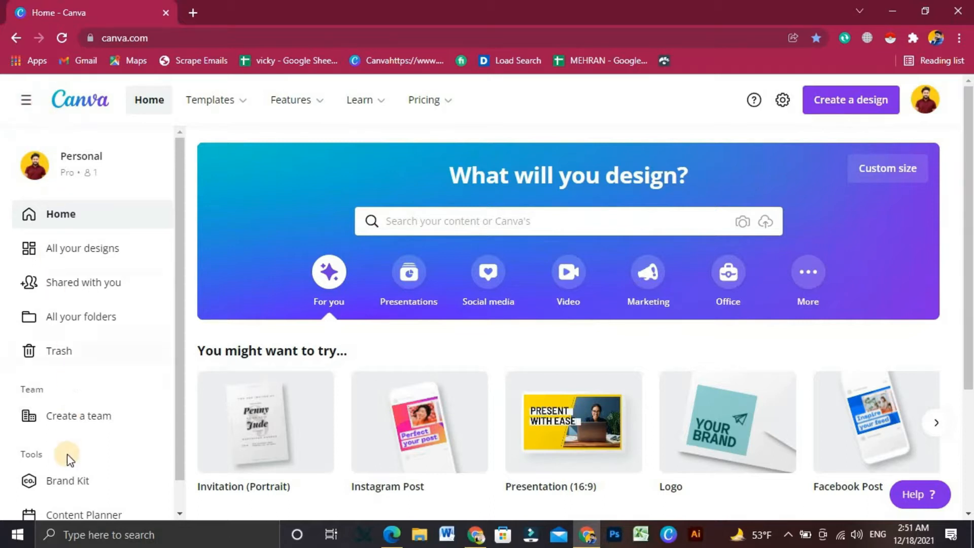
- Collapse the home page's side menu, look over the widened page, and expand the menu again
click(21, 101)
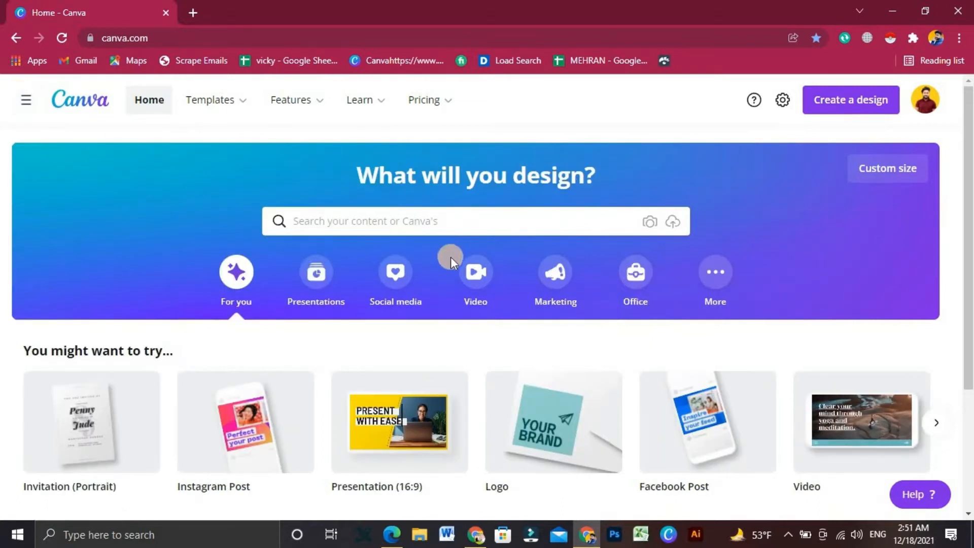
scroll(451, 261, down, 3)
scroll(453, 267, up, 3)
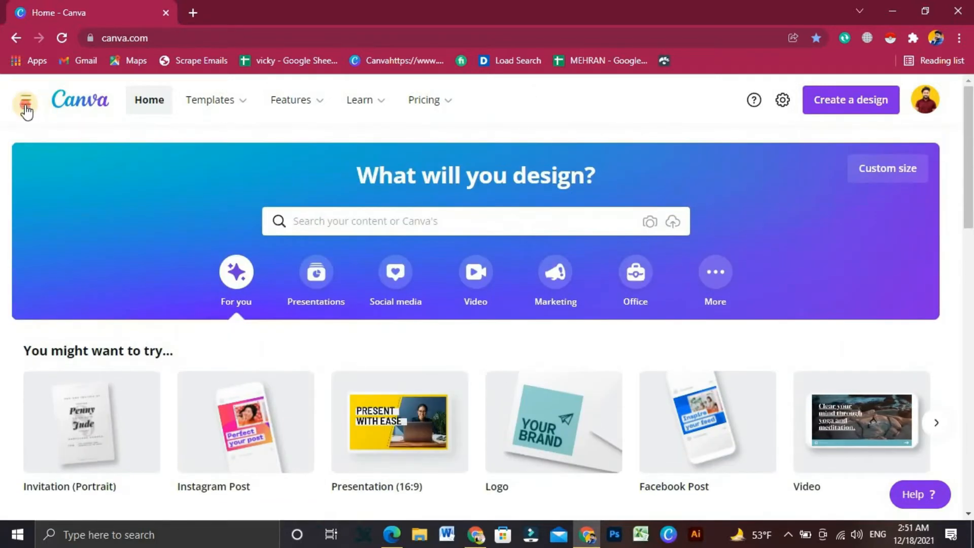
click(26, 111)
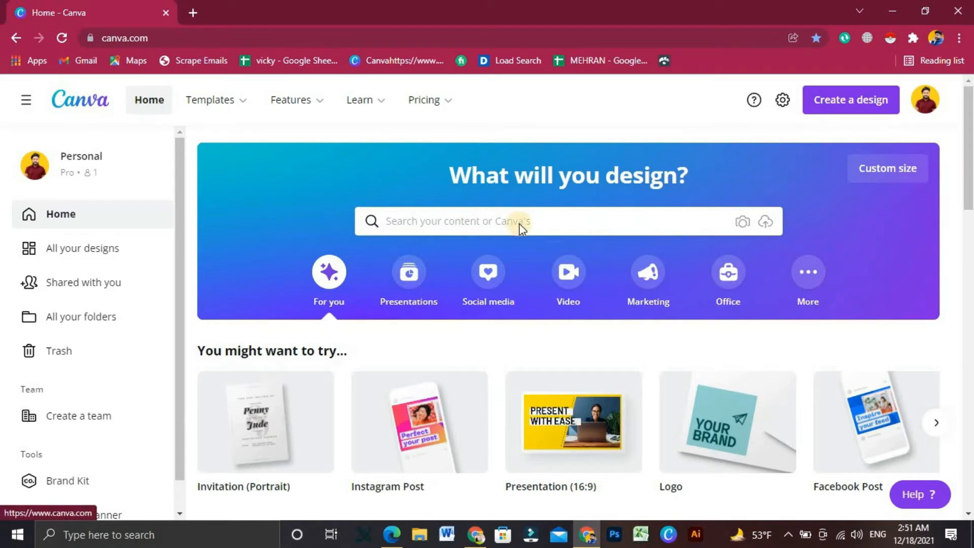
- Look over the recent designs on the home page and the categories offered under Templates and Features
mouse_move(216, 107)
scroll(582, 446, down, 8)
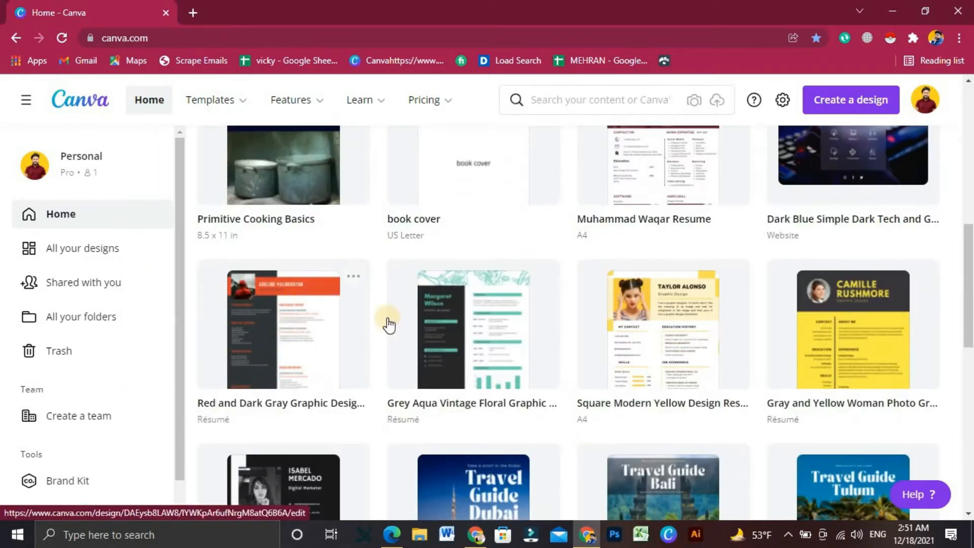
scroll(528, 401, up, 8)
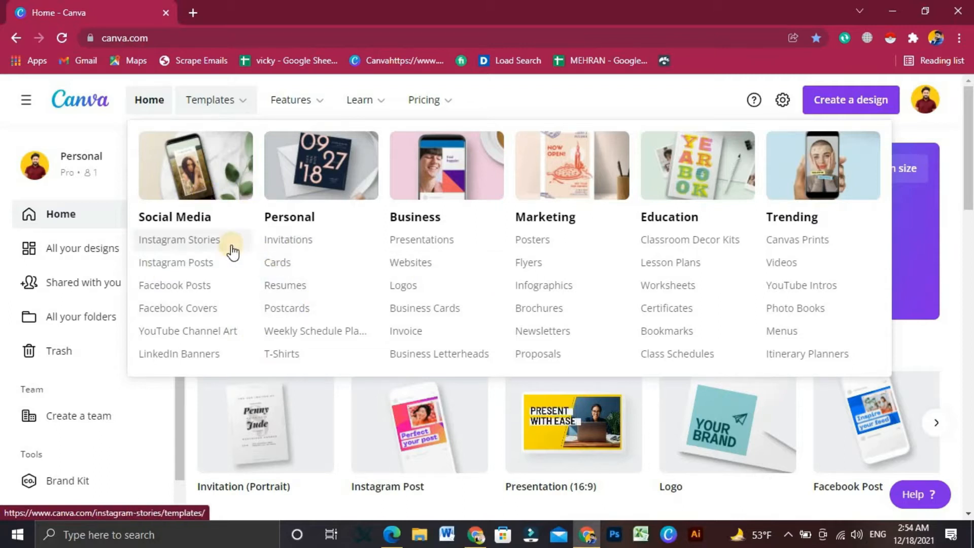
mouse_move(317, 99)
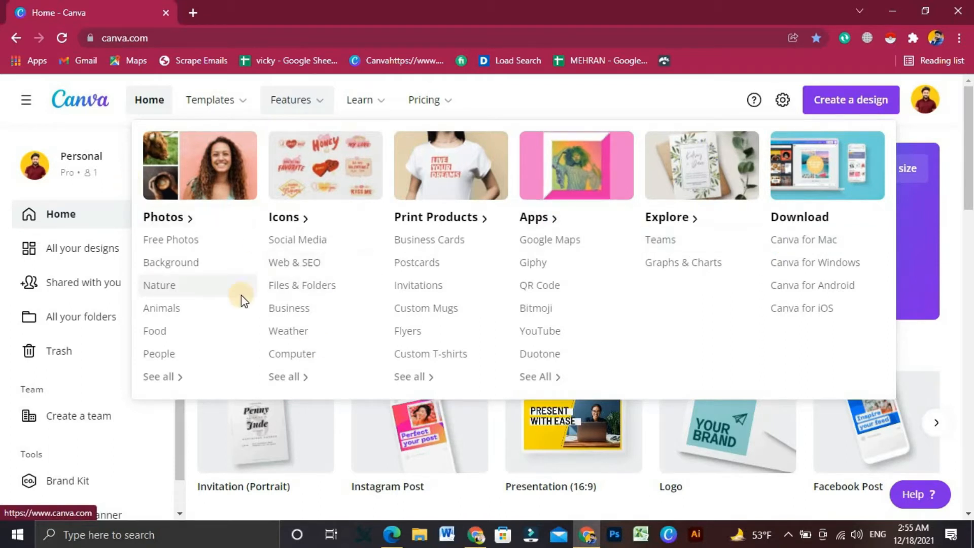
- Open a new browser tab and switch back to the Canva home tab
click(193, 12)
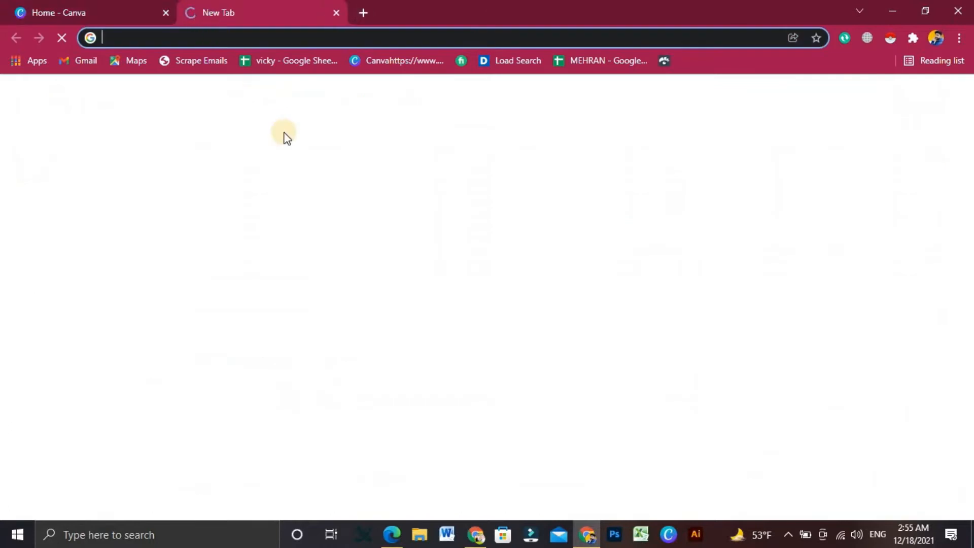
click(120, 16)
click(226, 21)
click(133, 14)
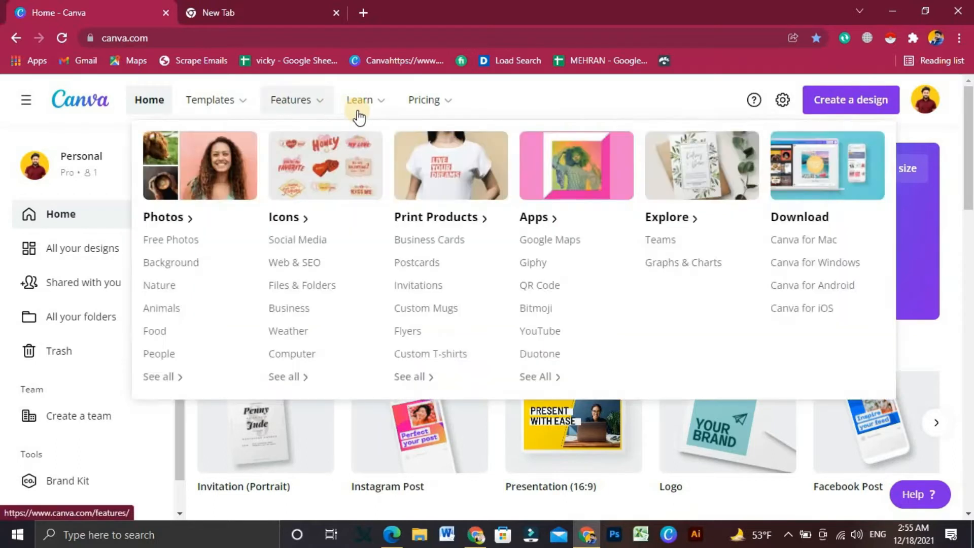
- Look over the courses, tutorials and blog topics under Learn and the options under Pricing
mouse_move(359, 112)
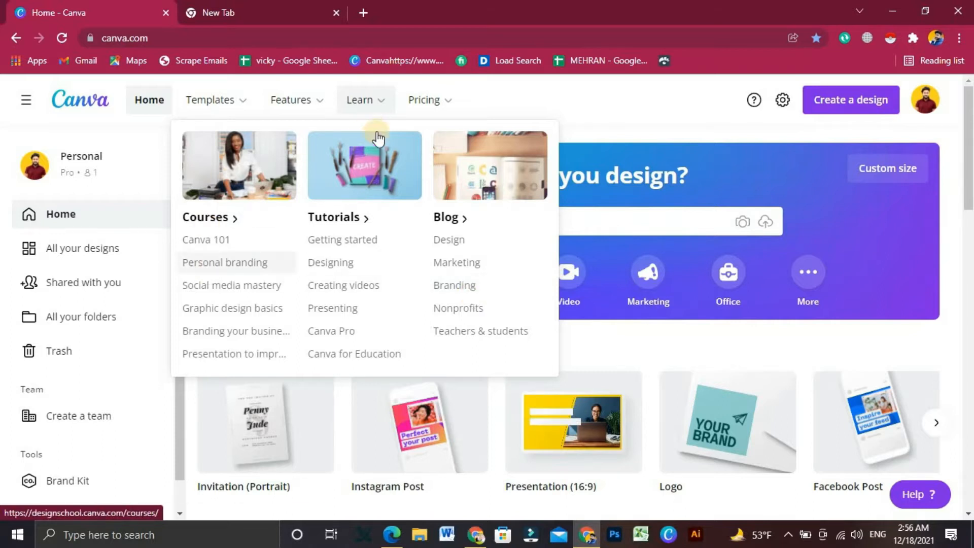
mouse_move(443, 106)
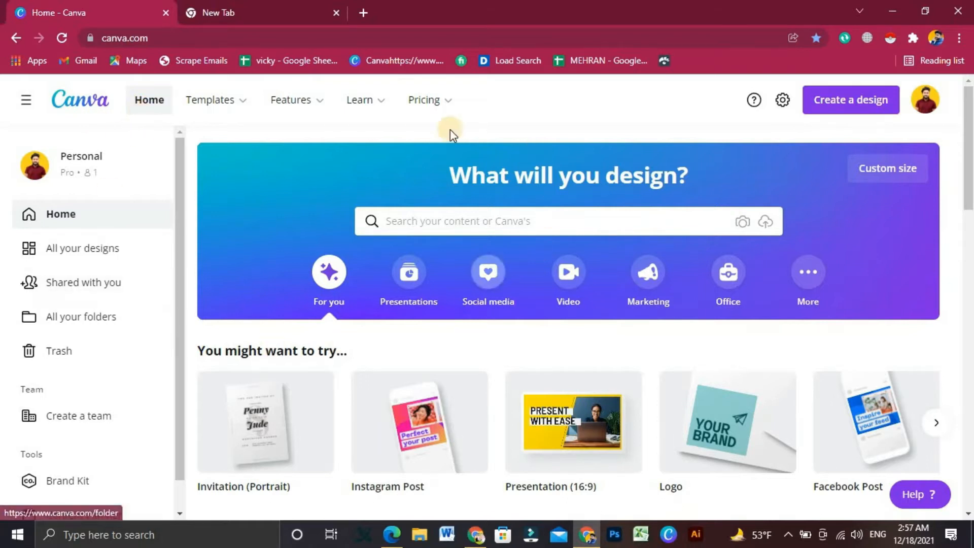
mouse_move(413, 103)
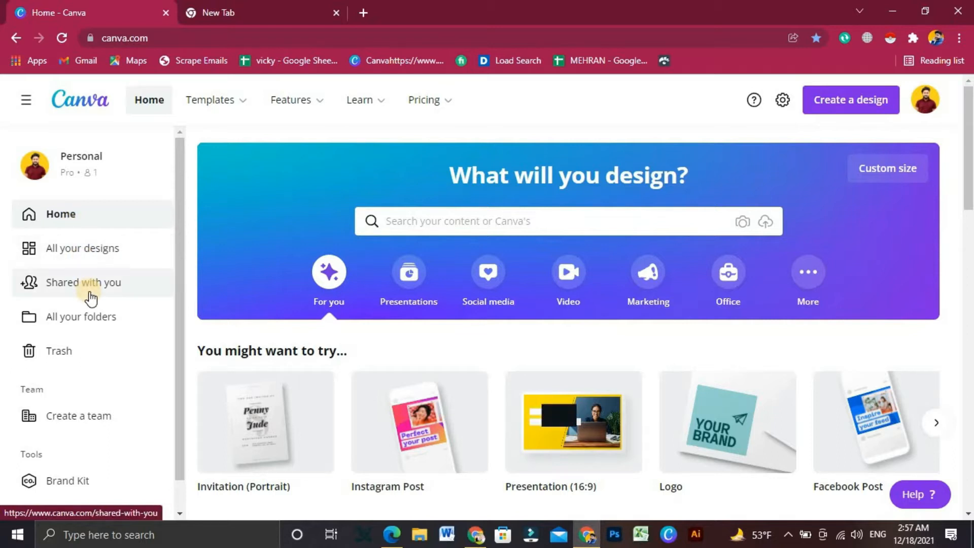
- Open the All your designs page and look through the saved designs
click(70, 265)
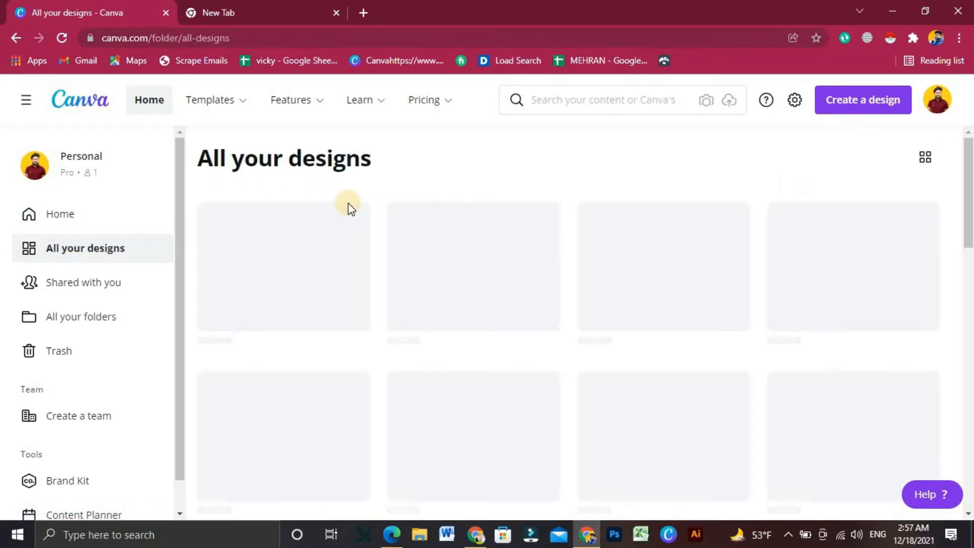
scroll(646, 317, down, 5)
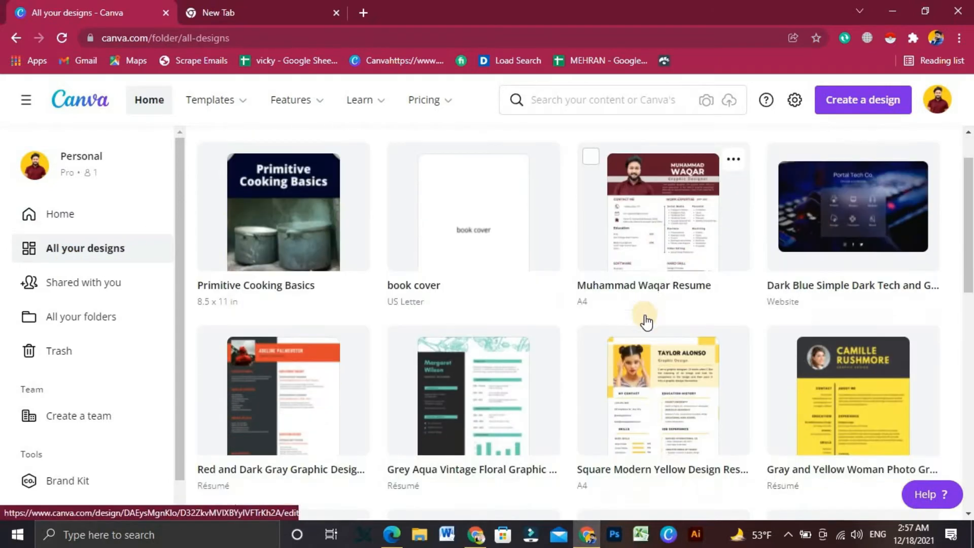
scroll(645, 323, down, 12)
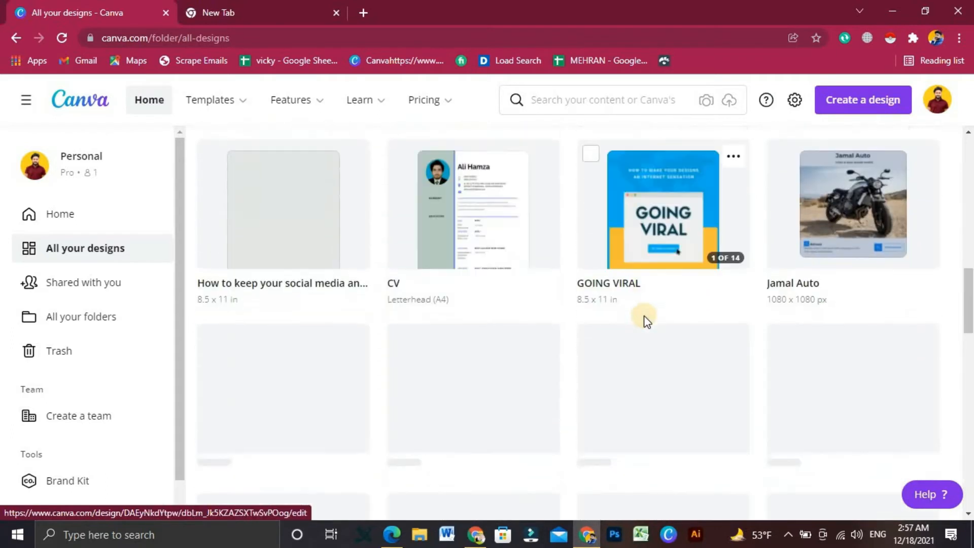
scroll(646, 322, up, 15)
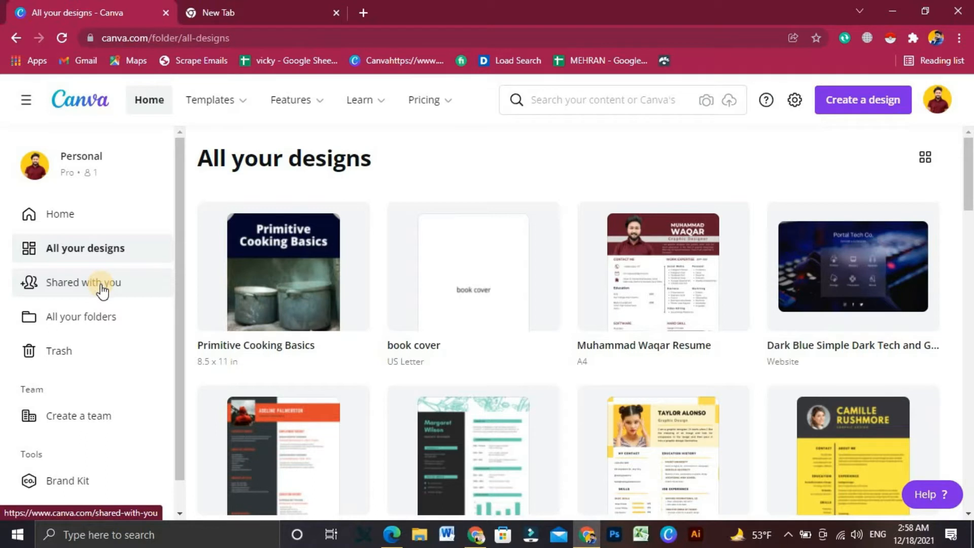
- Open the All your folders page and review its folders and the Team and Tools entries
click(100, 328)
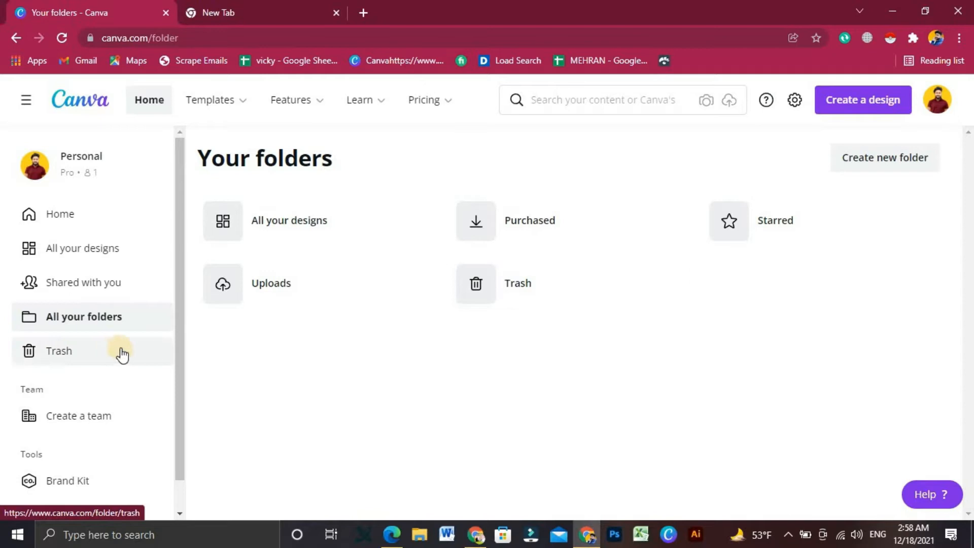
scroll(121, 351, down, 1)
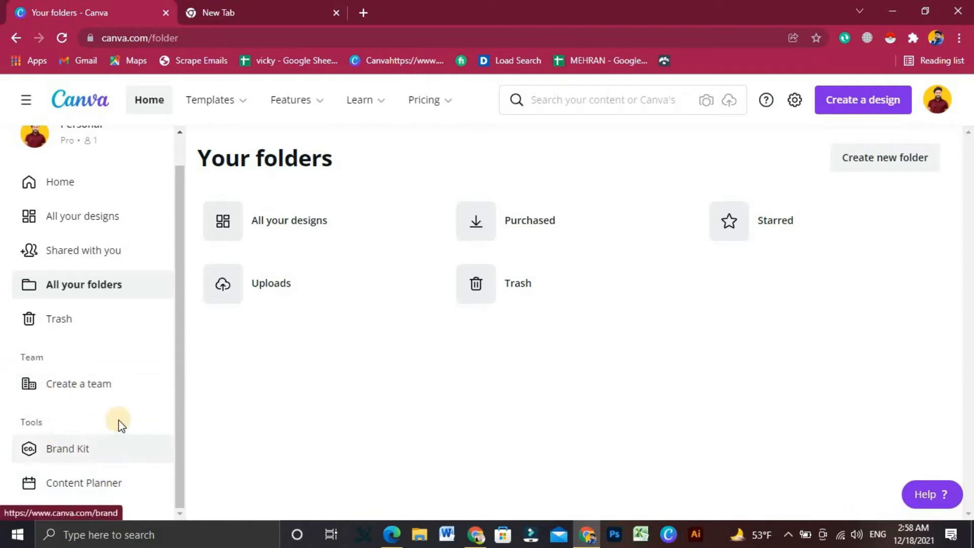
scroll(121, 425, up, 1)
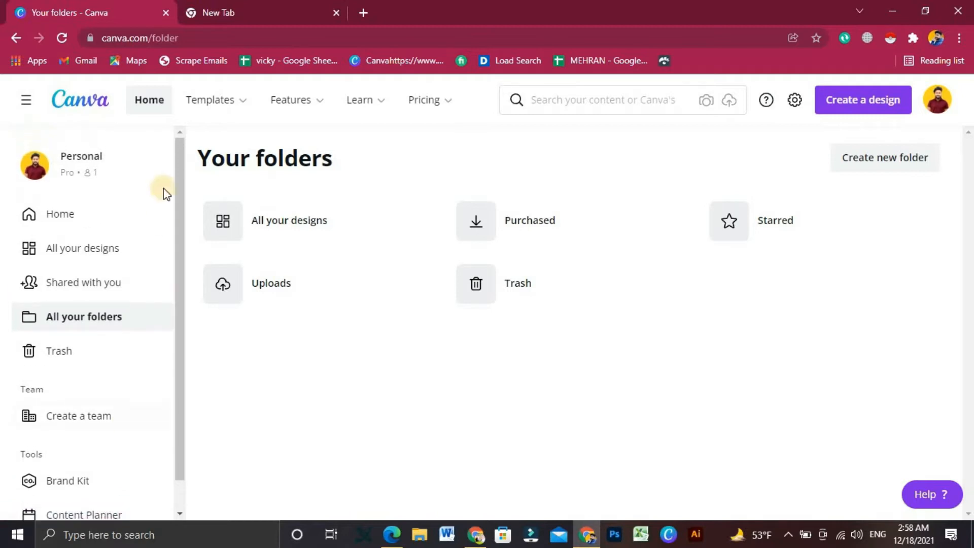
- Return to the home page and look over its search area, suggested design types and recent designs
click(156, 109)
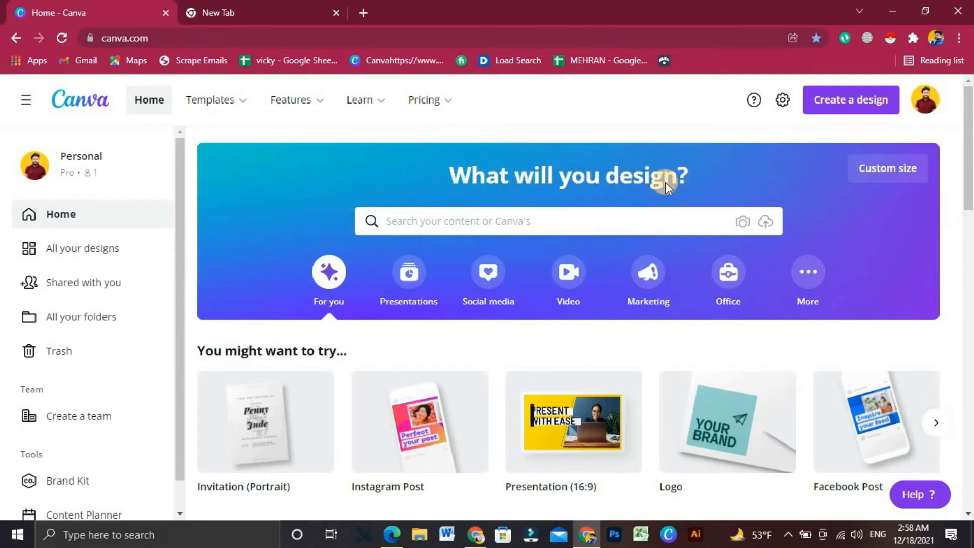
click(503, 229)
scroll(503, 230, down, 3)
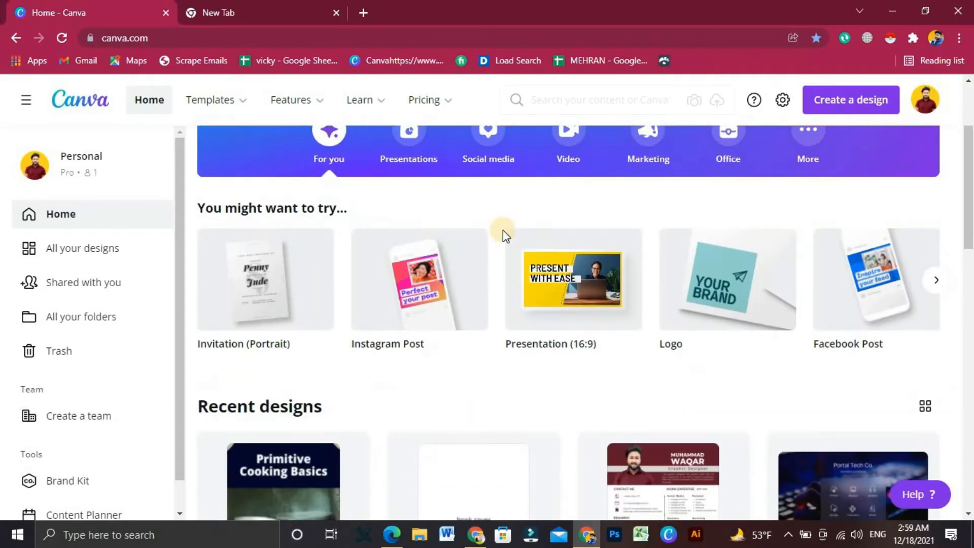
scroll(312, 228, up, 3)
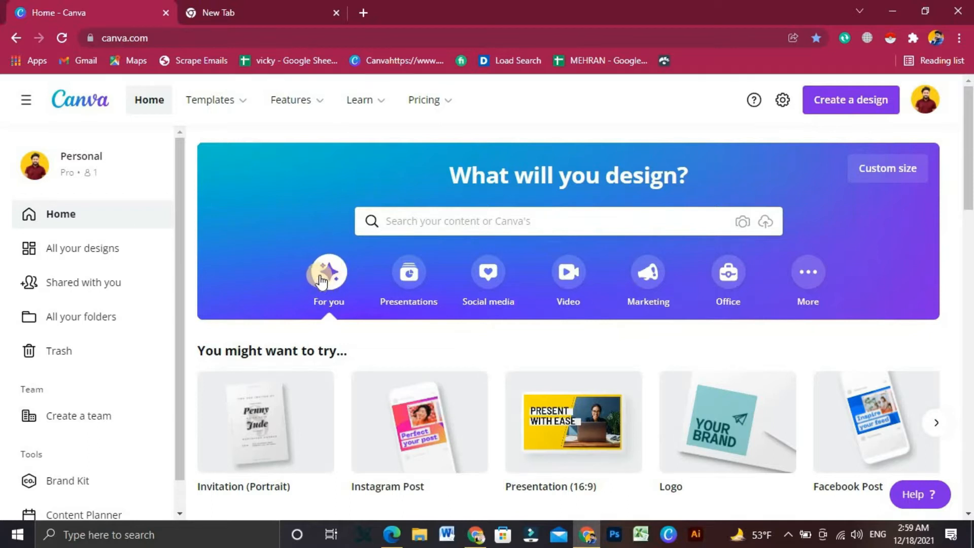
- Page through the suggested design types under "You might want to try" and return to the first ones
scroll(348, 366, down, 3)
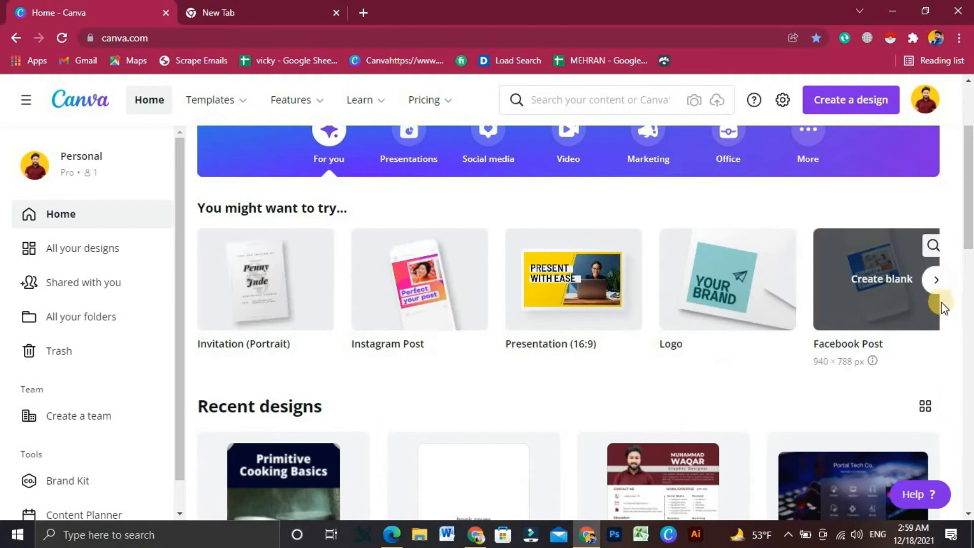
click(933, 288)
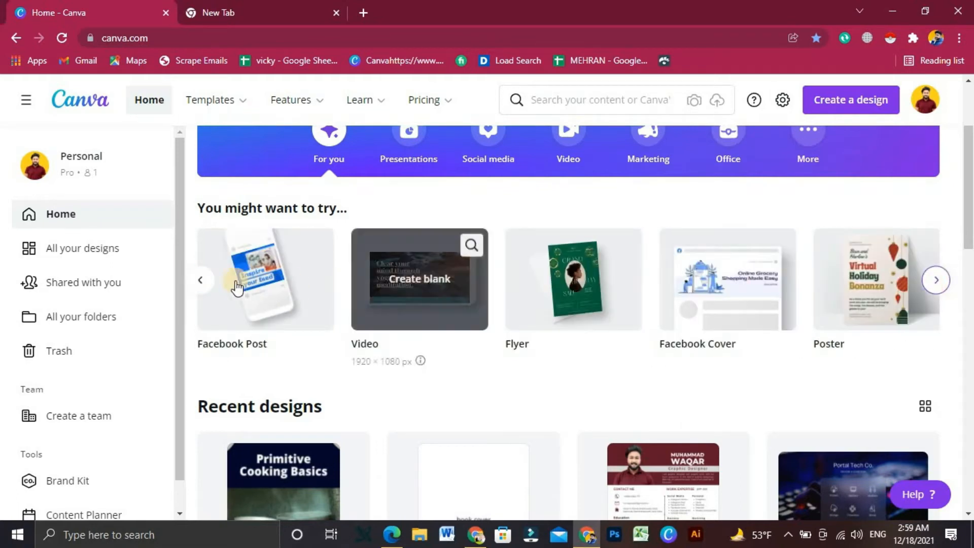
click(209, 287)
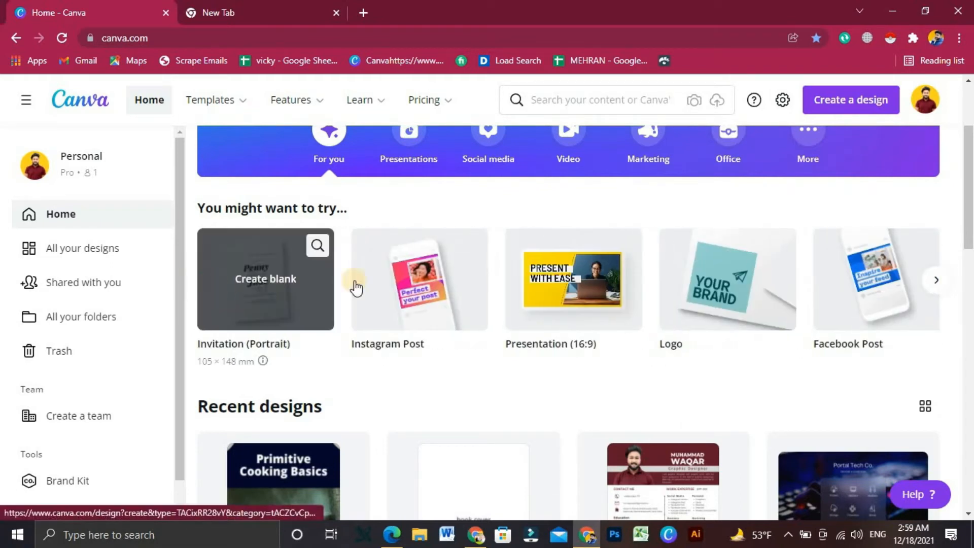
scroll(306, 248, up, 3)
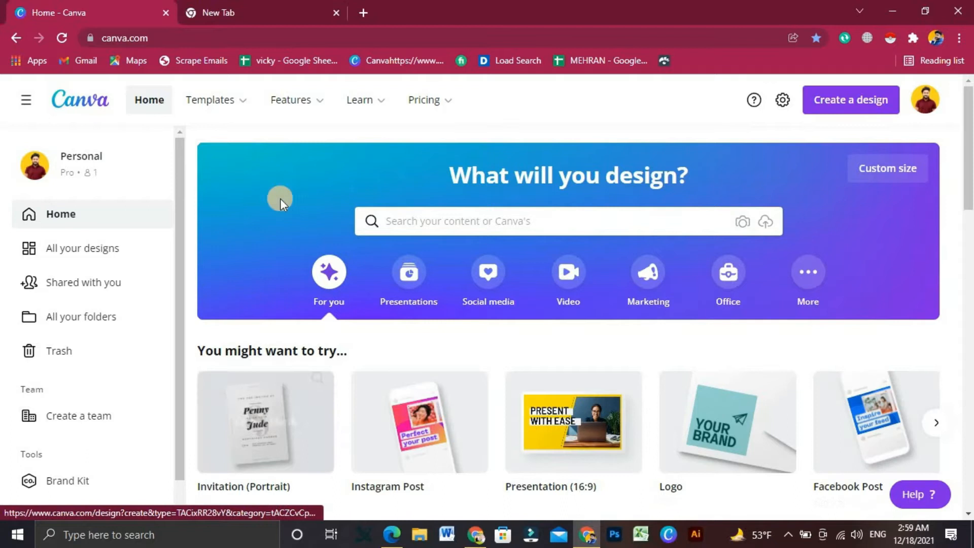
- Look over the template categories and the home page's template search suggestions, leaving the search without a query
mouse_move(226, 113)
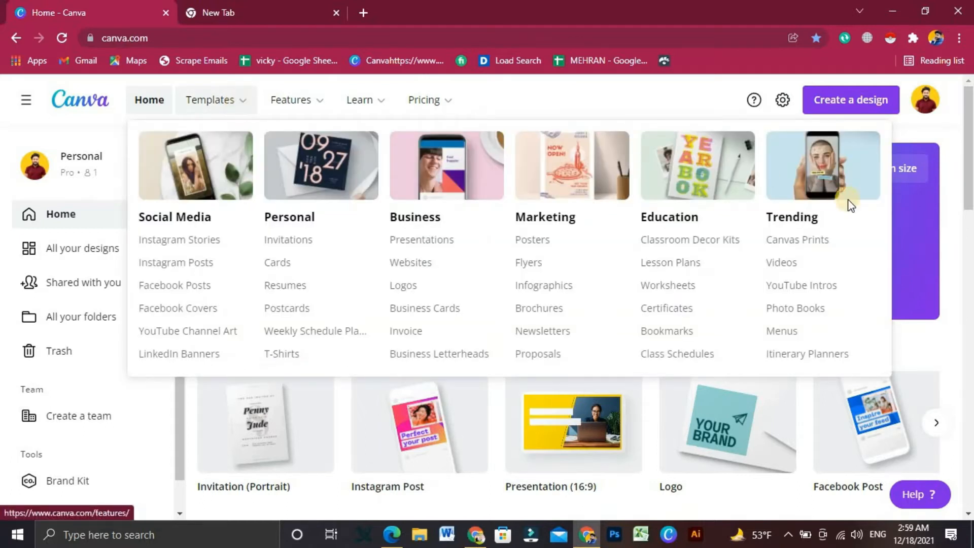
click(630, 228)
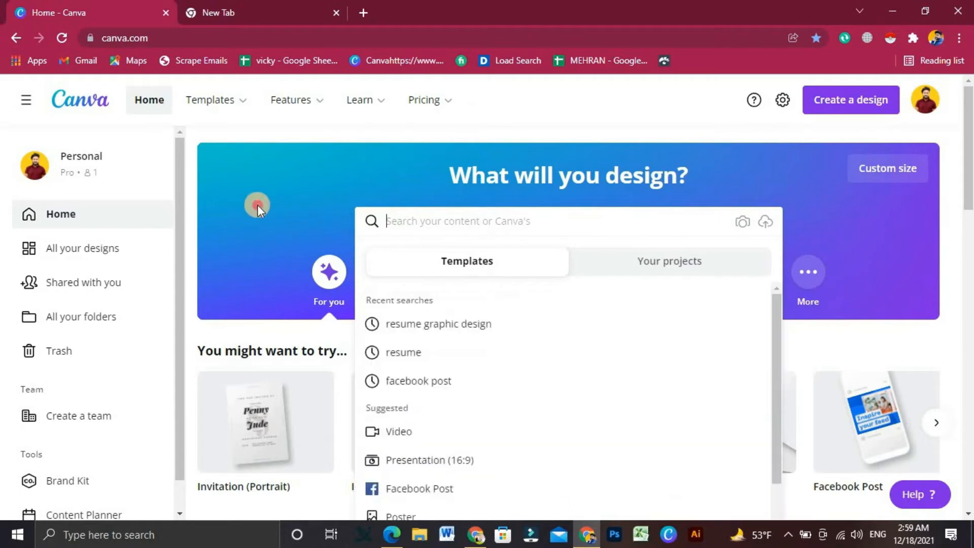
click(257, 204)
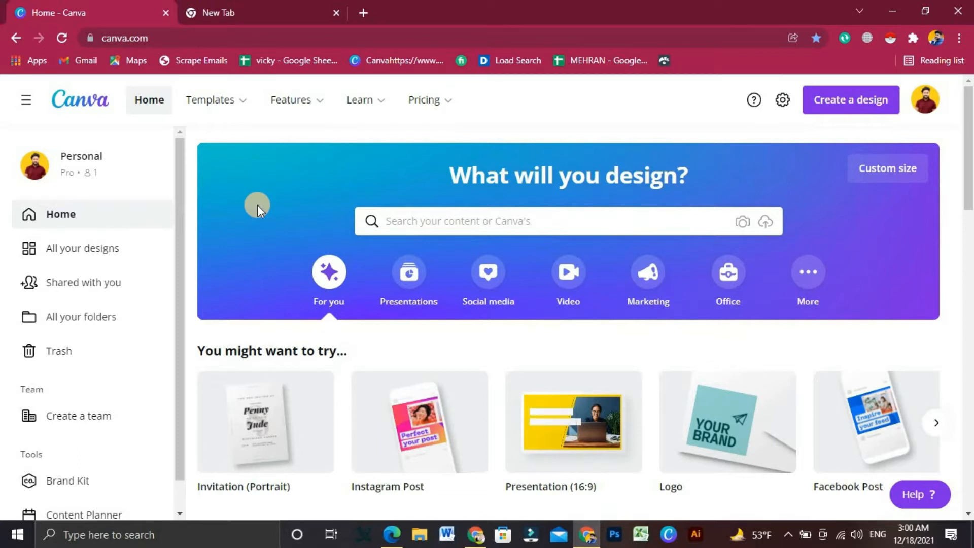
- Examine the For you design types, such as Invitation (Portrait) and Presentation (16:9), paging forward through them and back
scroll(257, 205, down, 1)
mouse_move(290, 375)
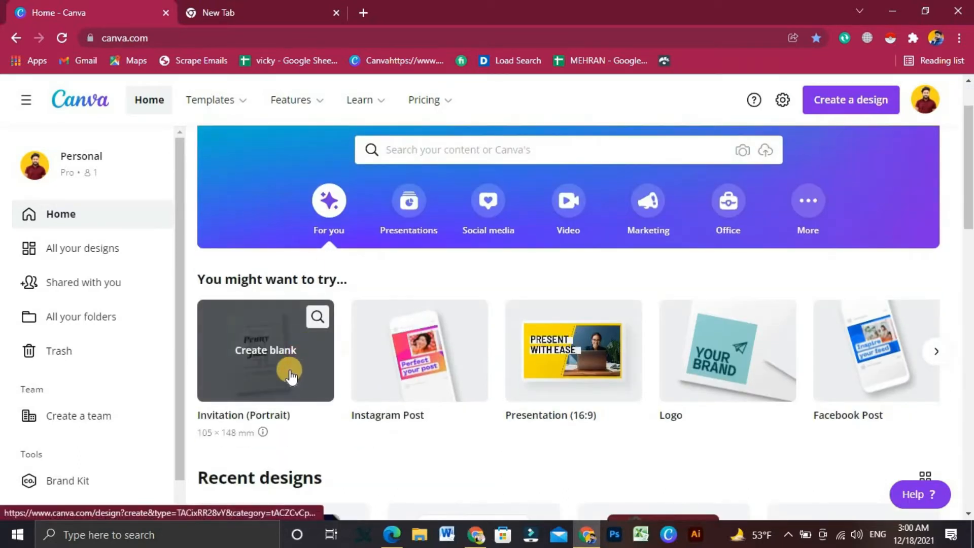
mouse_move(574, 379)
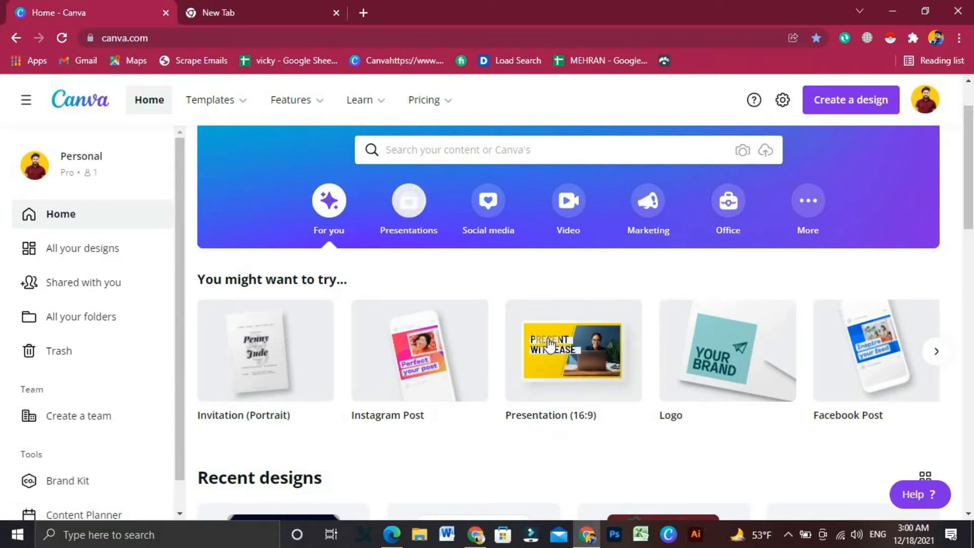
click(426, 347)
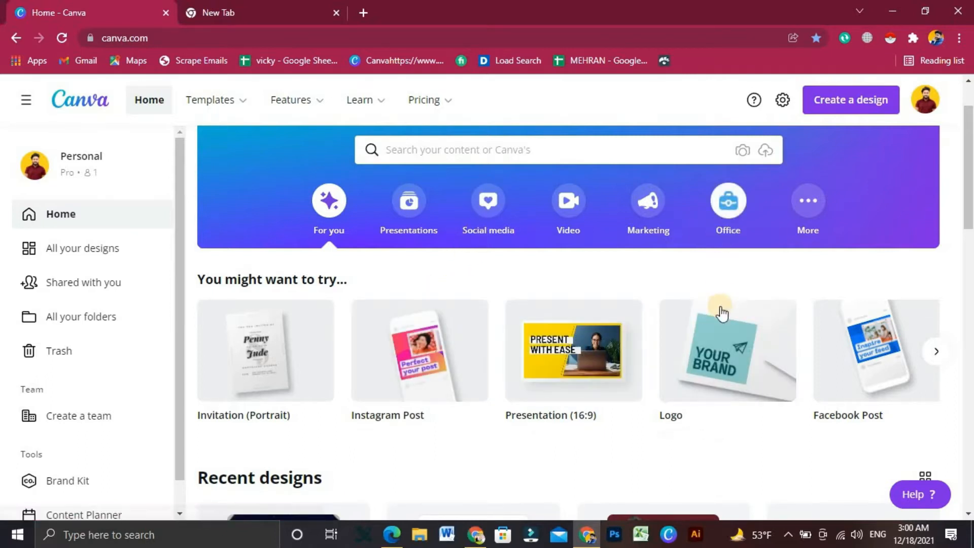
click(936, 351)
click(936, 351)
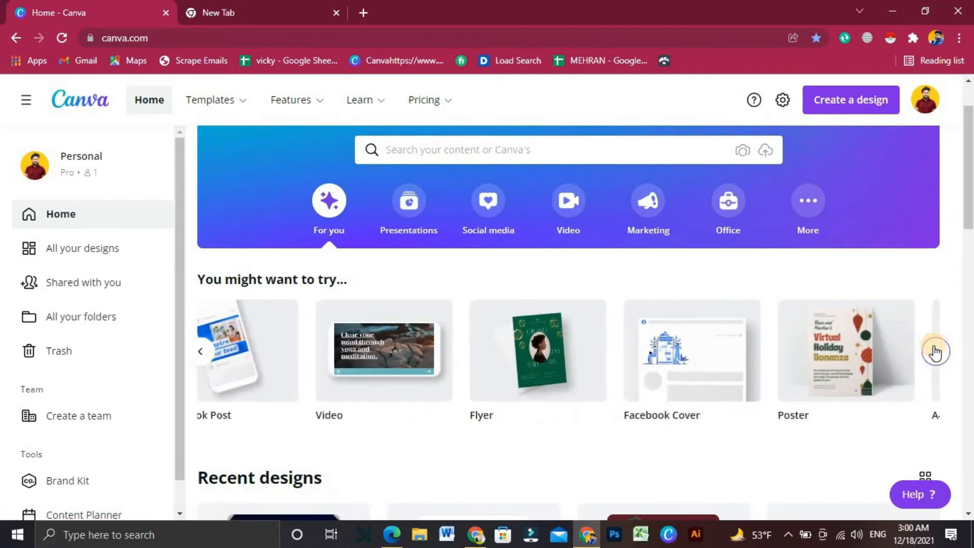
click(200, 360)
click(200, 355)
click(332, 234)
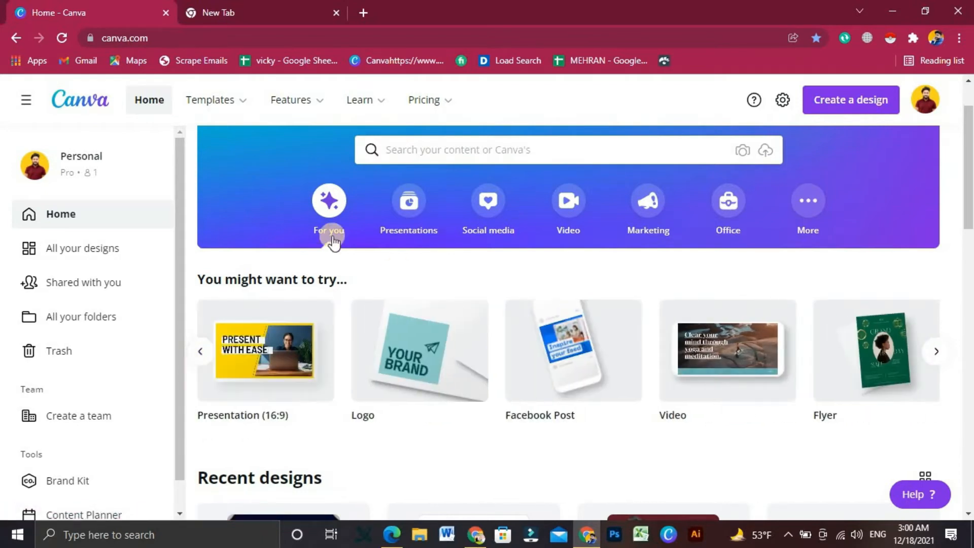
- Show the Presentations design types and page through them, from Presentation (16:9) to Game Presentation
click(459, 347)
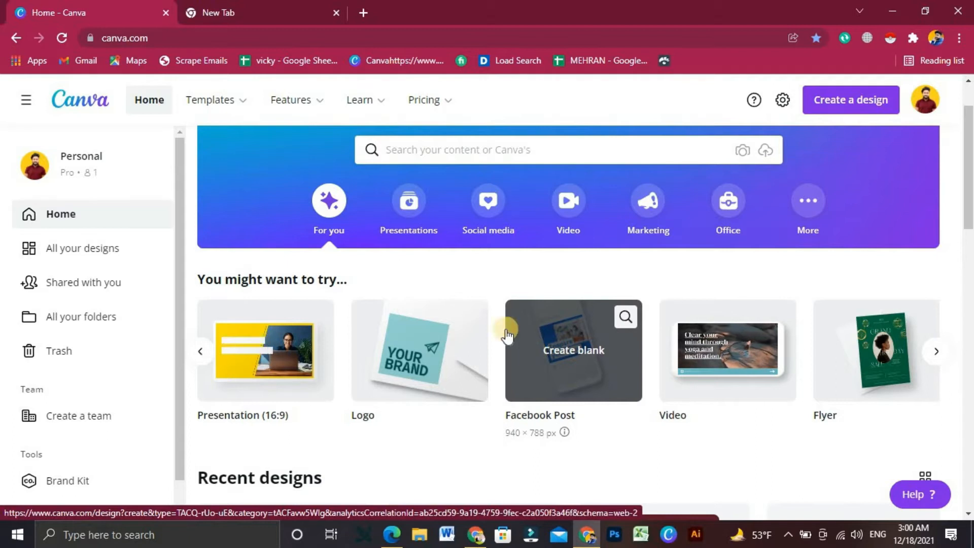
scroll(368, 246, up, 2)
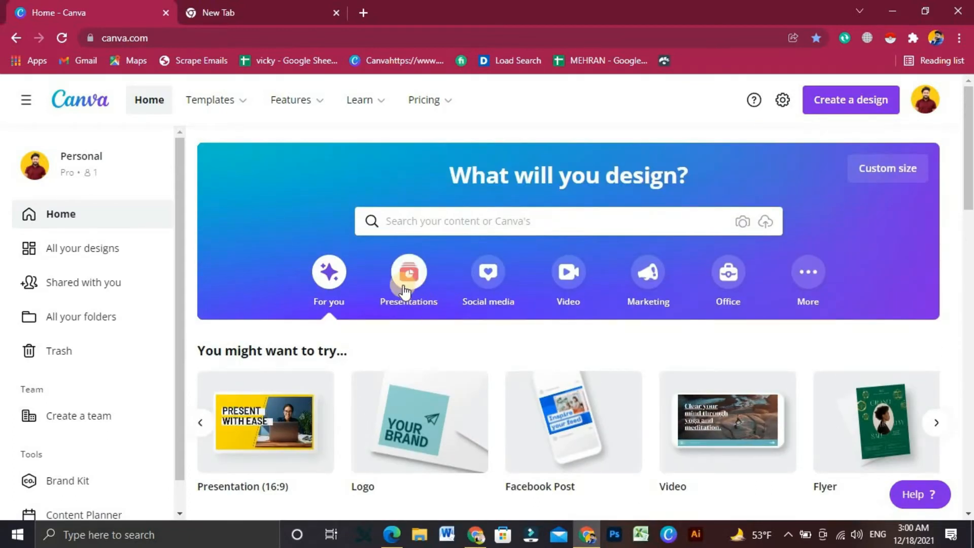
click(401, 308)
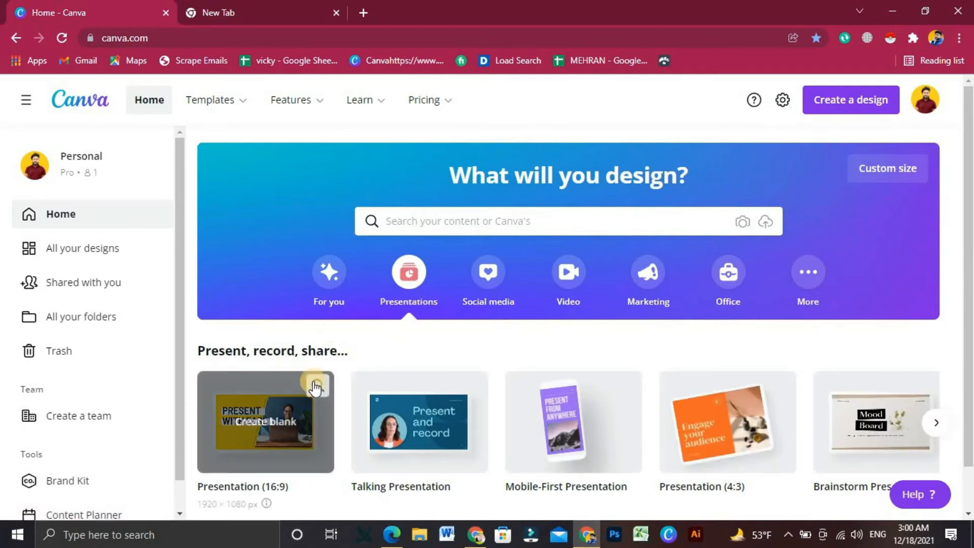
scroll(314, 390, down, 1)
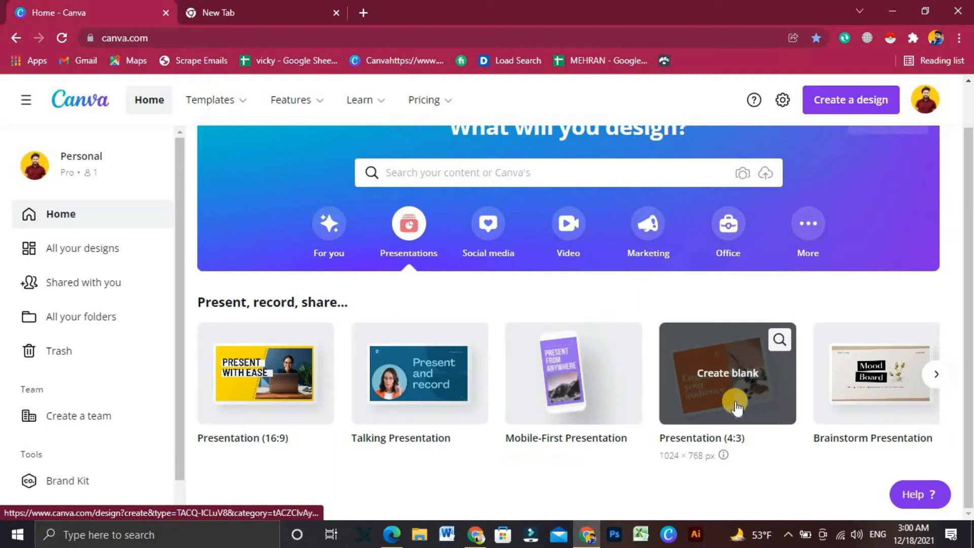
click(936, 374)
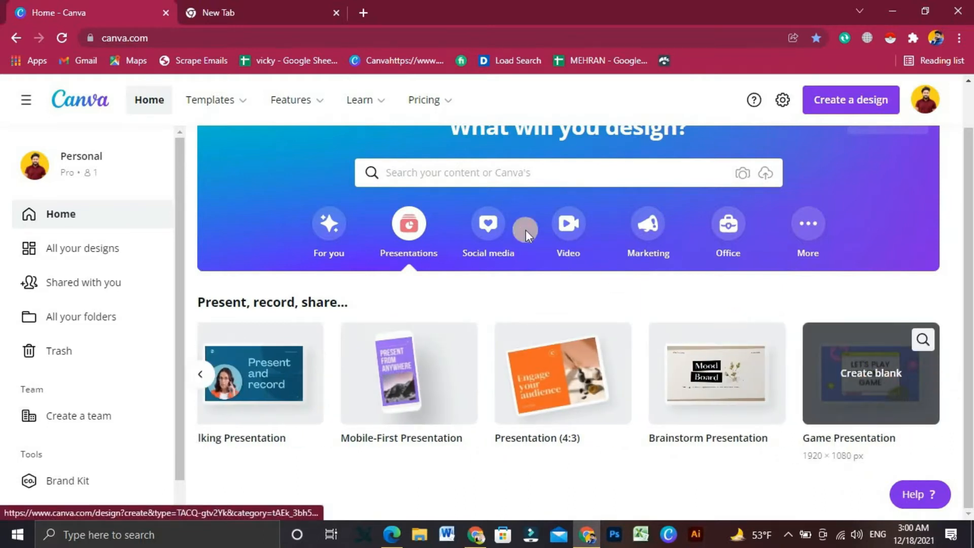
- Show the Social media design types and page through the Popular ones, checking them against the template categories
click(481, 246)
click(246, 102)
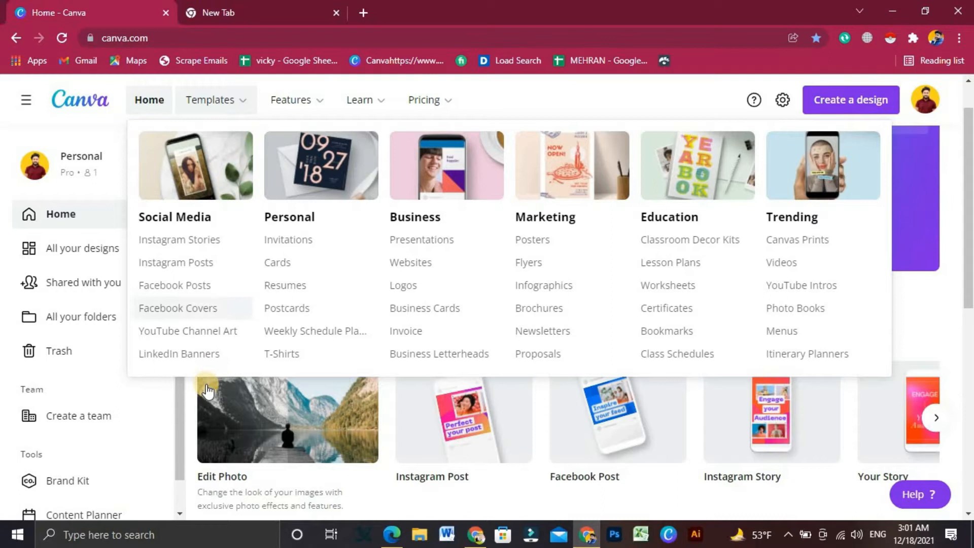
scroll(306, 445, down, 3)
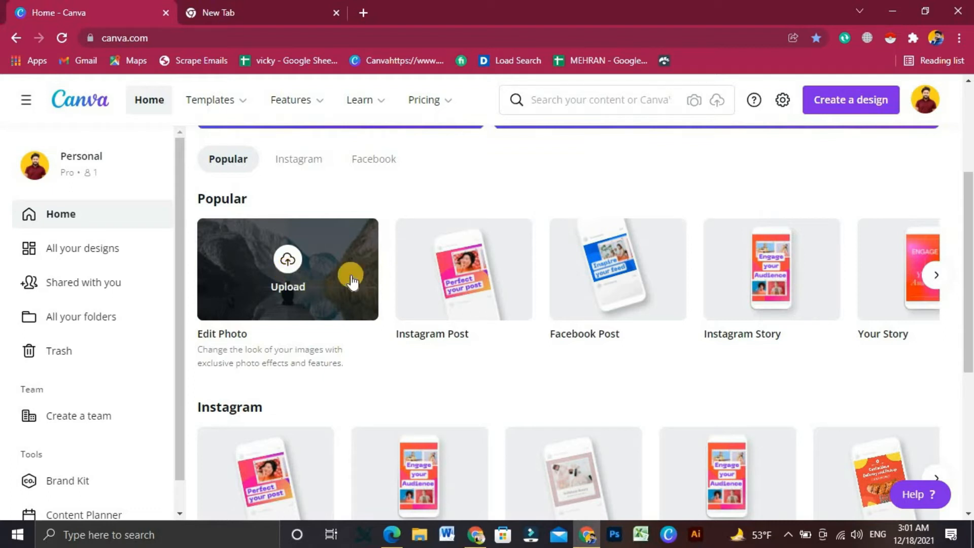
click(947, 282)
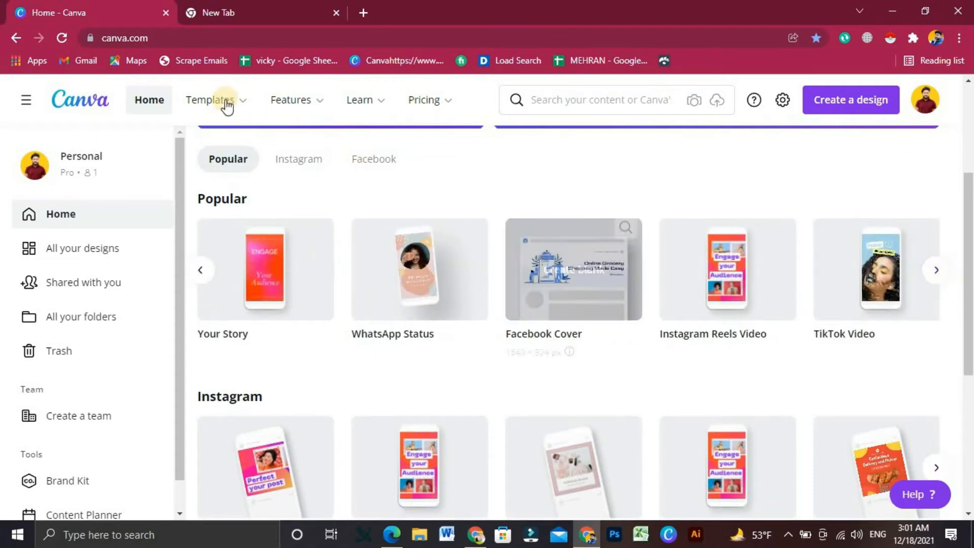
mouse_move(211, 96)
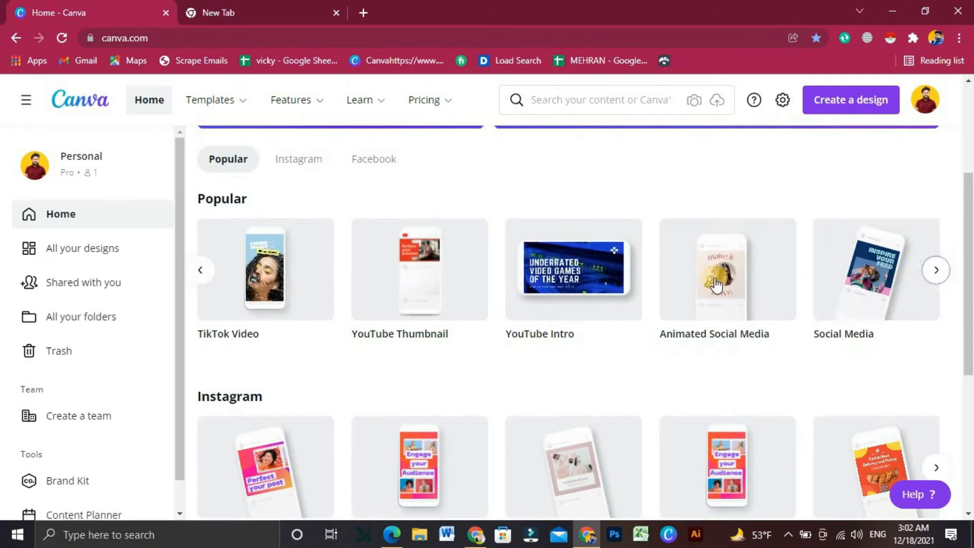
click(936, 270)
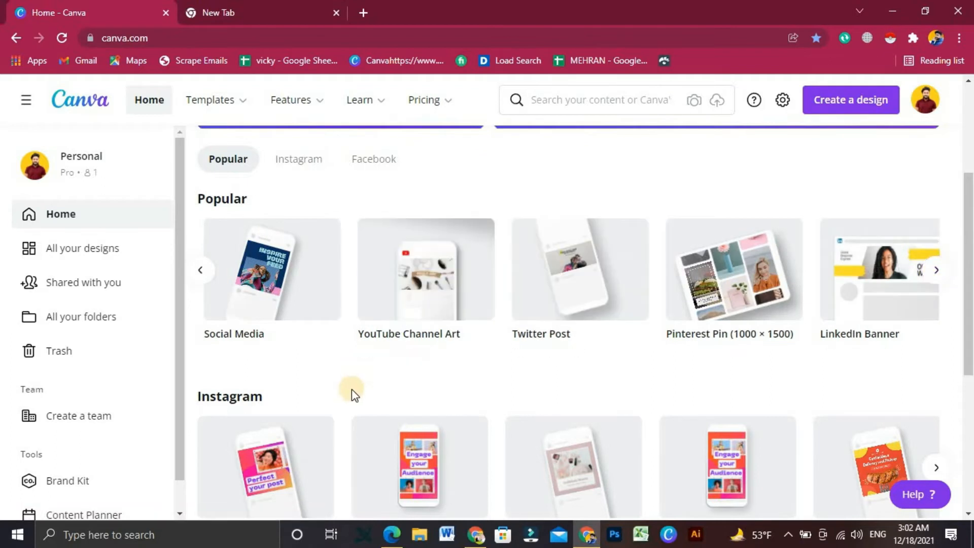
scroll(351, 389, up, 3)
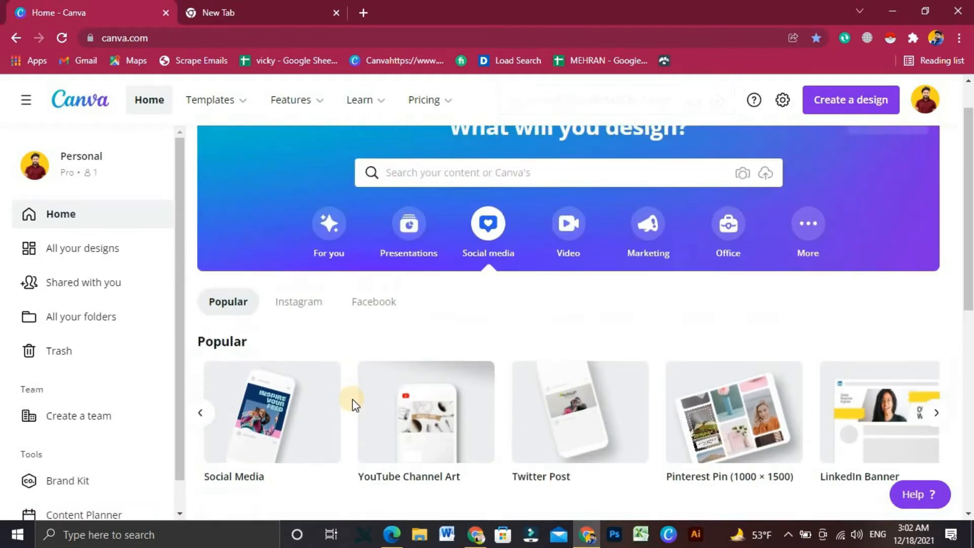
scroll(352, 404, up, 1)
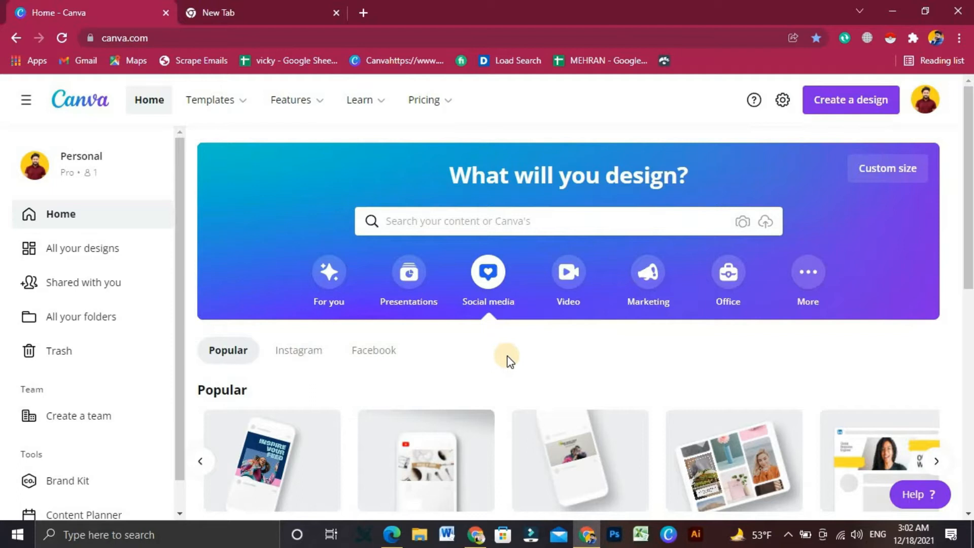
- Look over the design types offered for Video, Marketing and Office
click(568, 277)
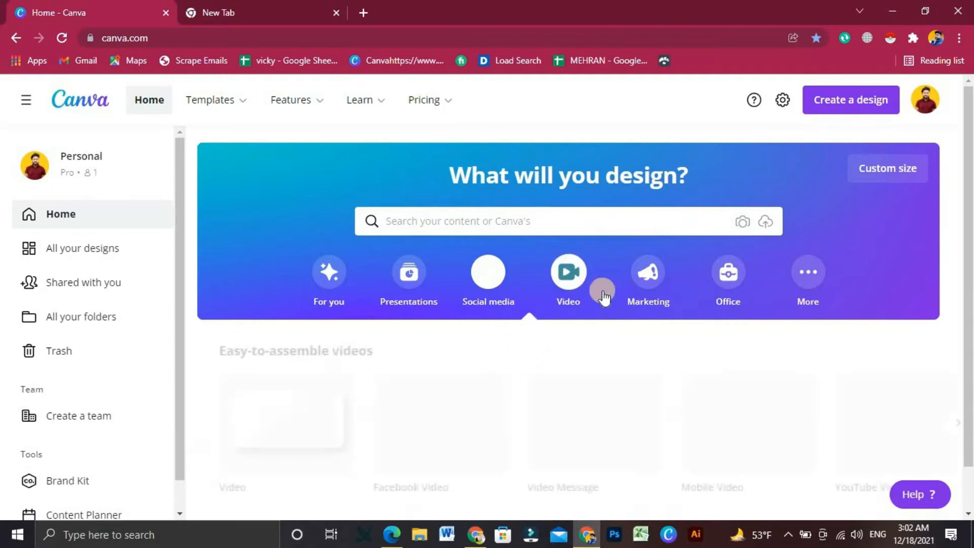
scroll(615, 326, down, 1)
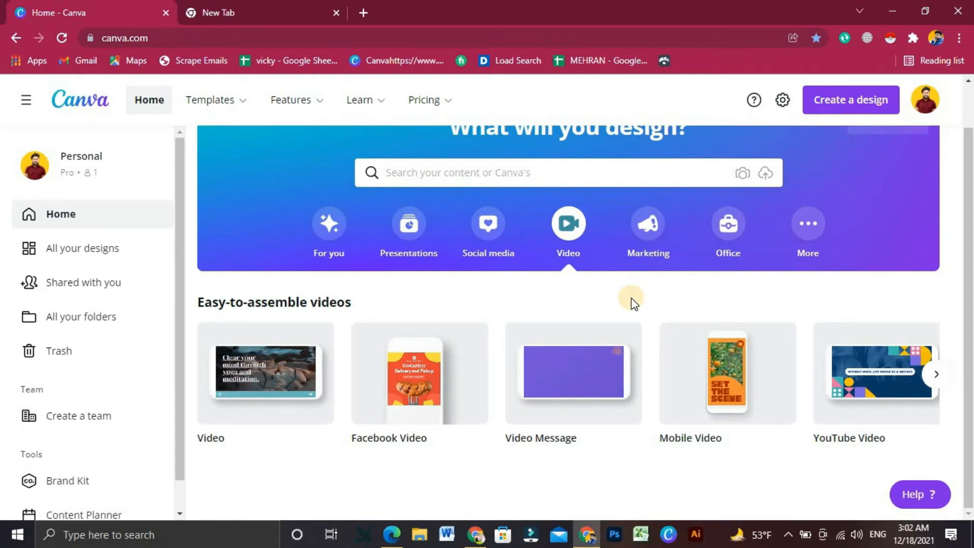
click(645, 232)
click(730, 234)
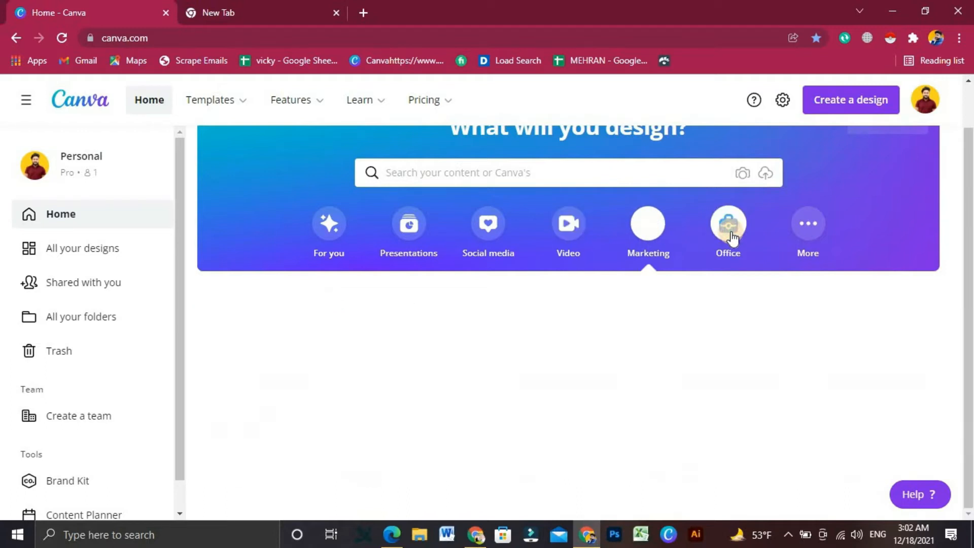
click(800, 245)
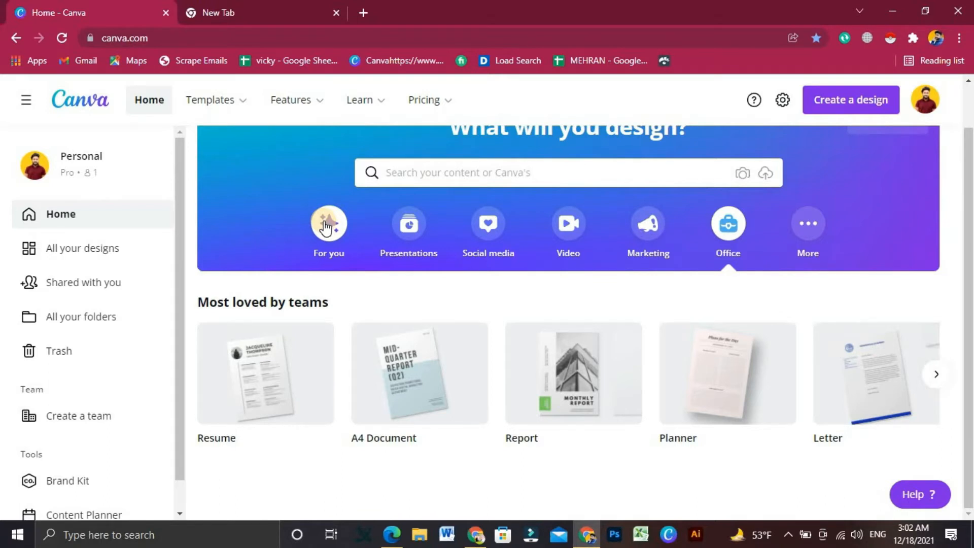
click(848, 256)
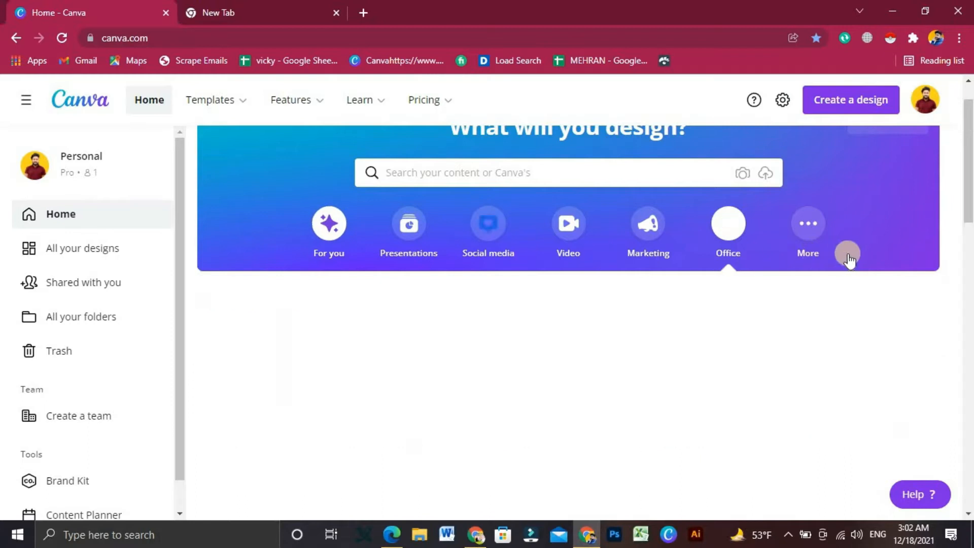
- Page through the additional design types under "Try something new", from Infographic to Concept Map, leaving the search without a query
click(811, 232)
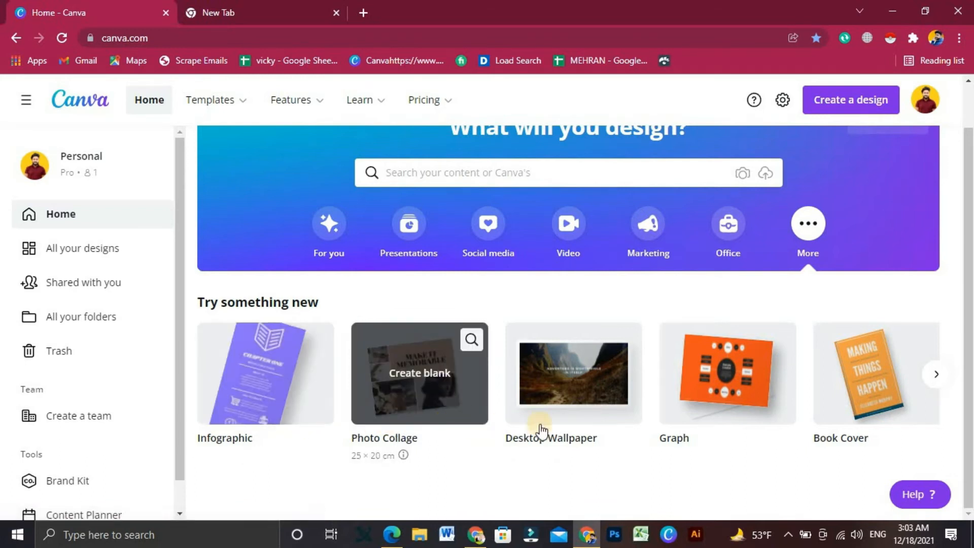
click(935, 375)
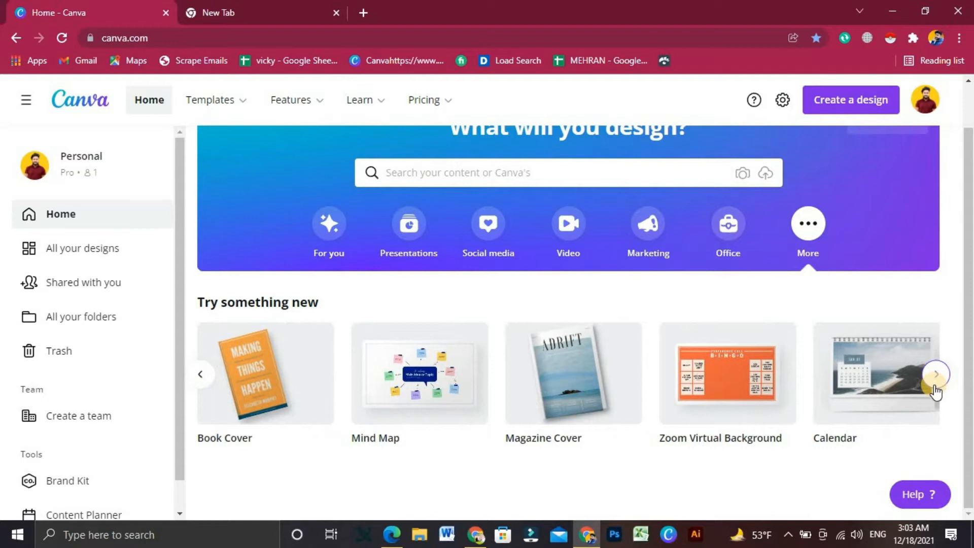
click(936, 375)
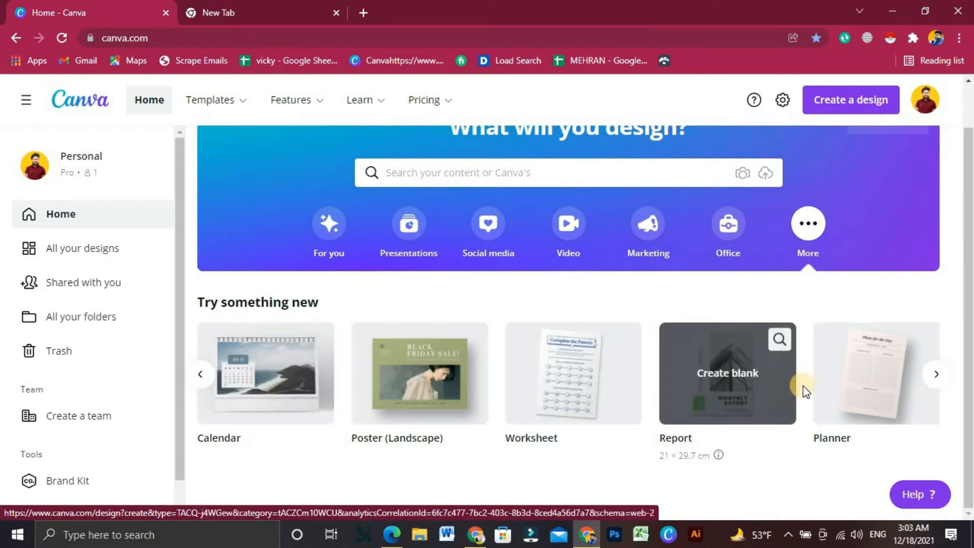
click(935, 378)
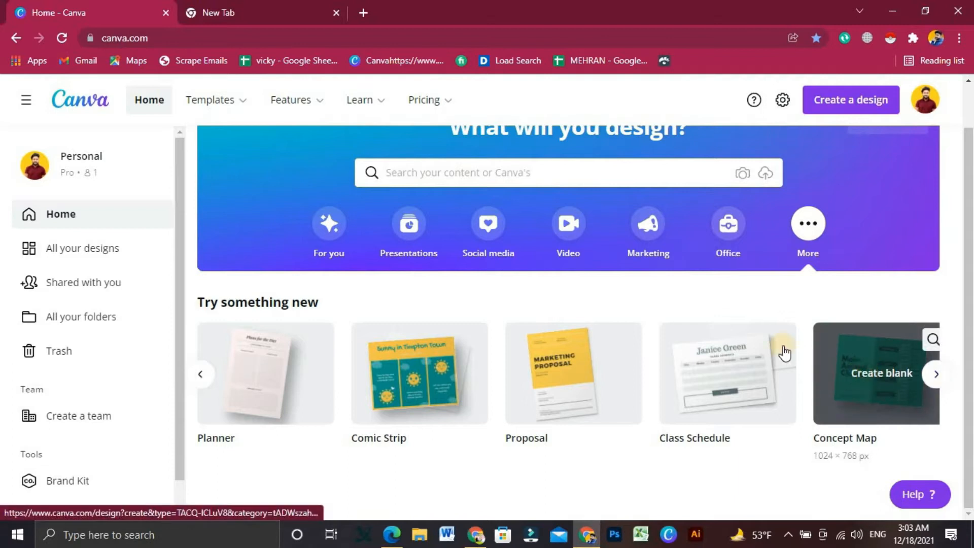
click(426, 181)
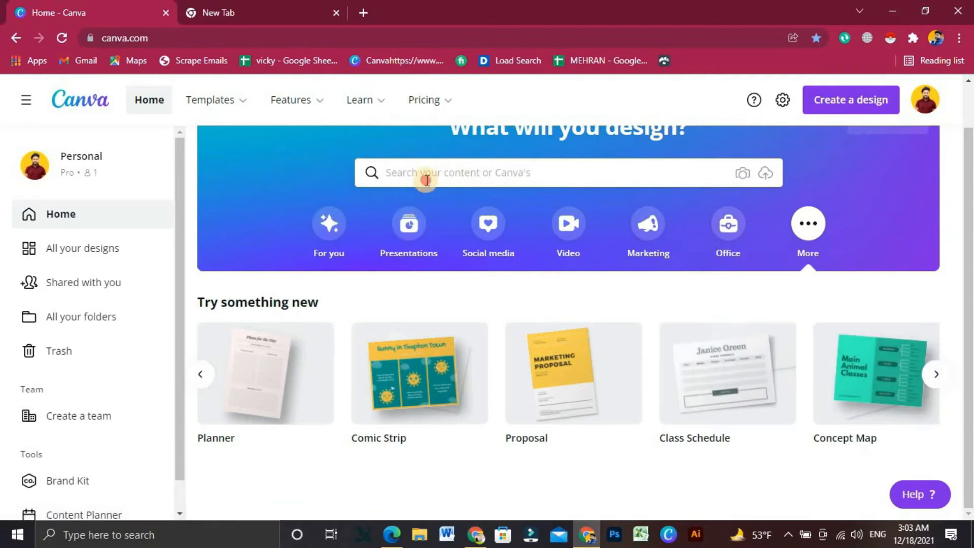
click(304, 169)
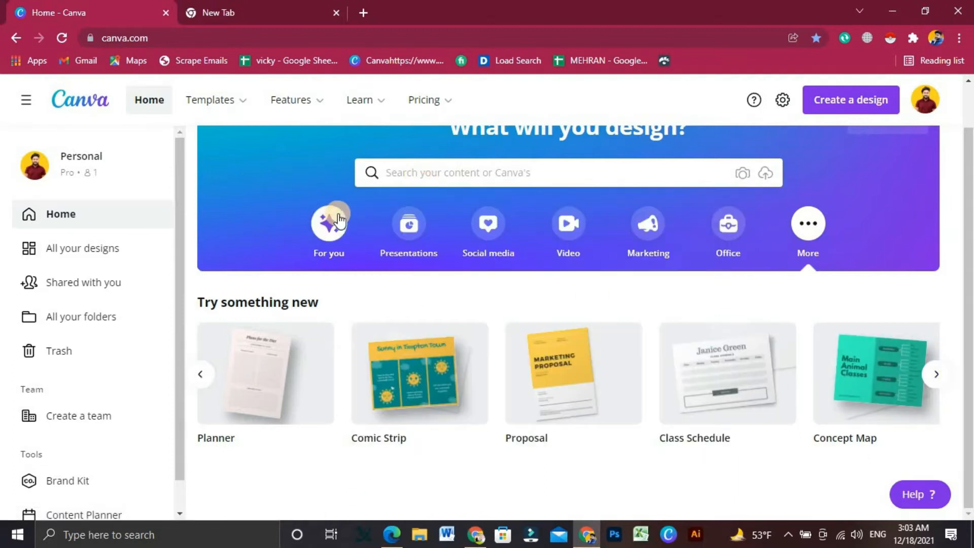
- Return to the For you design types and create a blank Instagram Post design
click(342, 237)
mouse_move(226, 110)
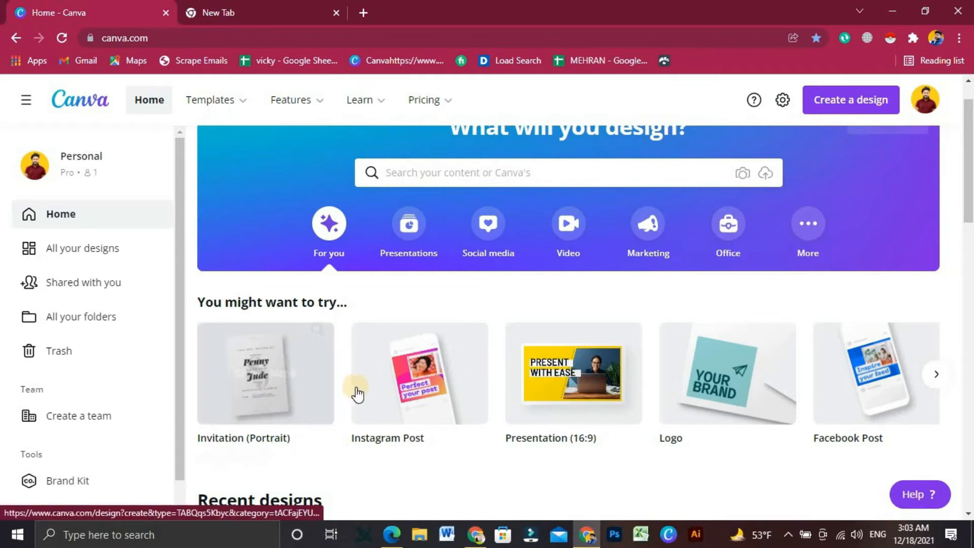
click(408, 388)
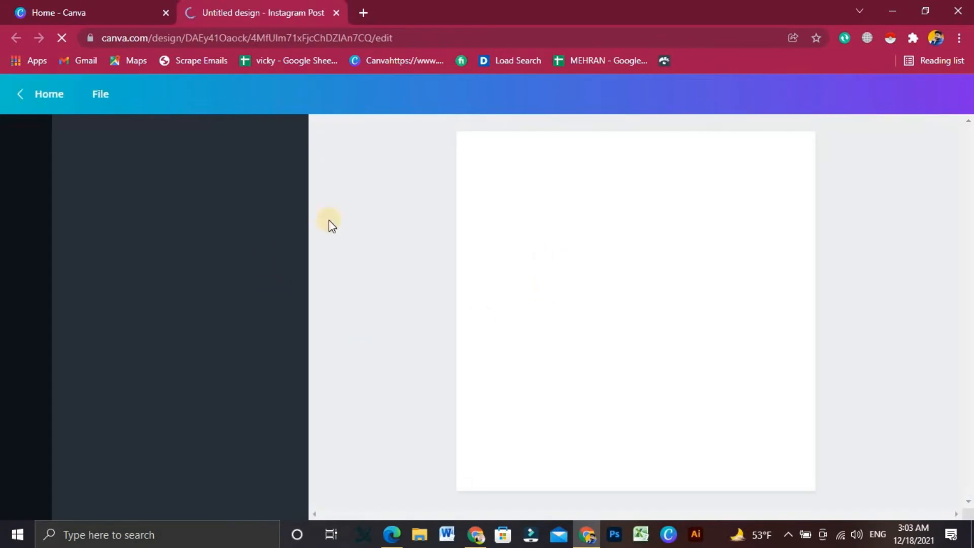
- Return to the home page, open the Instagram Posts templates from the Social Media category and browse them
click(114, 15)
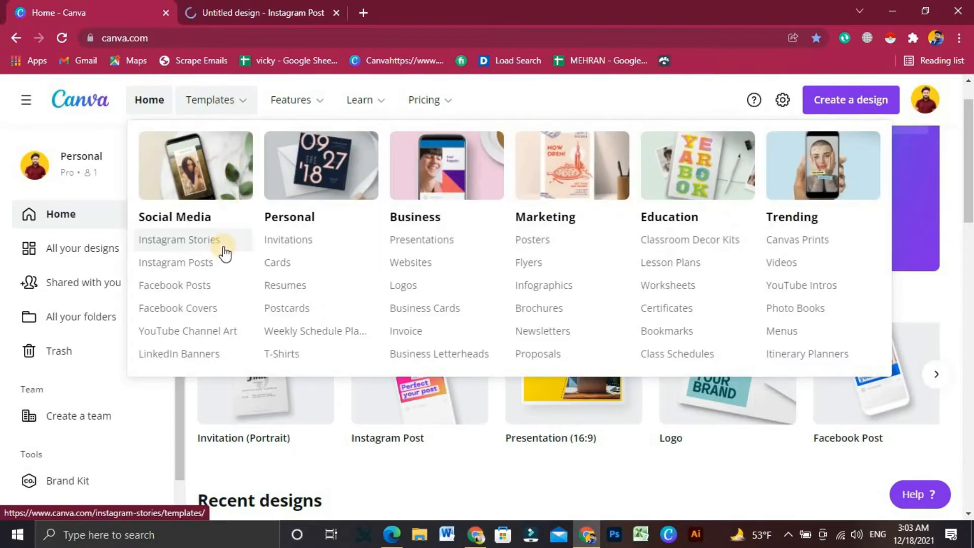
click(224, 264)
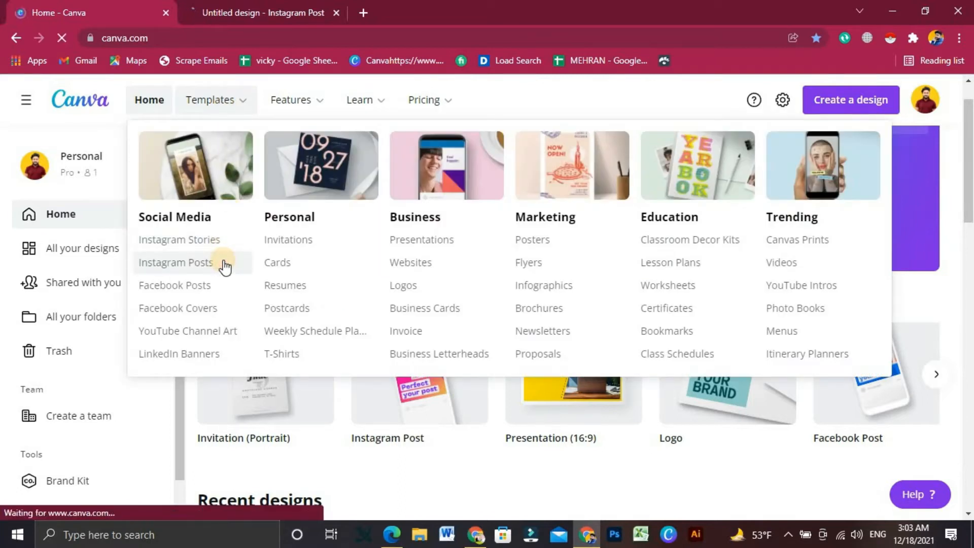
scroll(427, 315, down, 6)
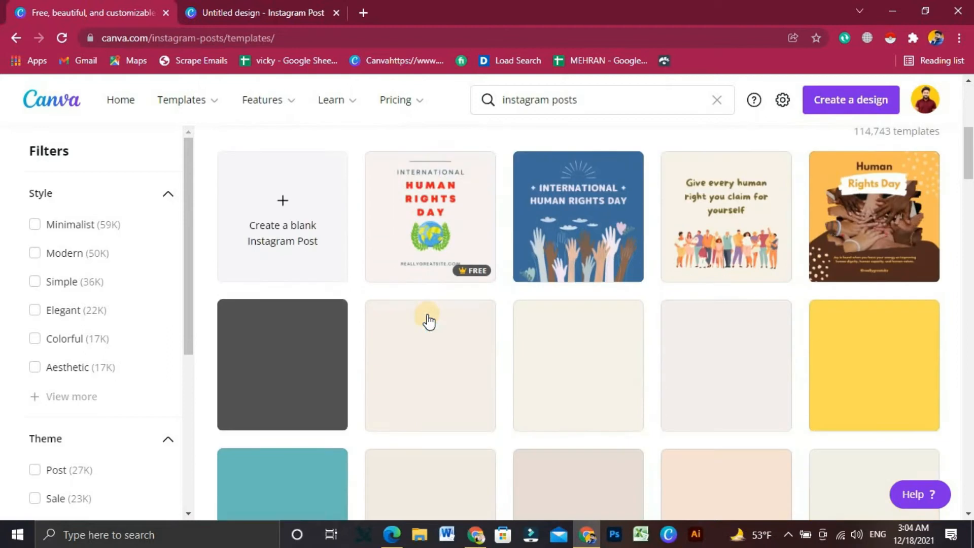
scroll(428, 321, down, 1)
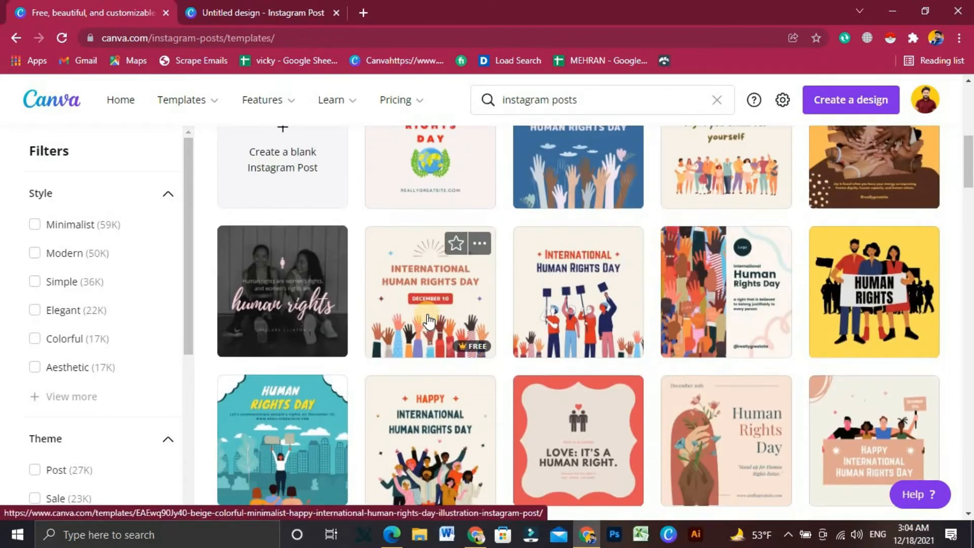
scroll(427, 320, down, 8)
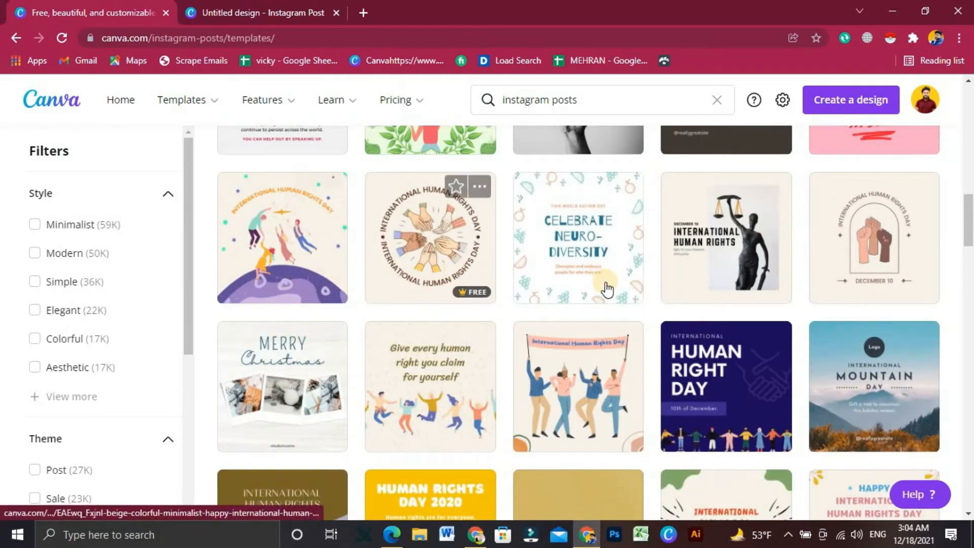
scroll(457, 304, down, 3)
scroll(702, 313, up, 2)
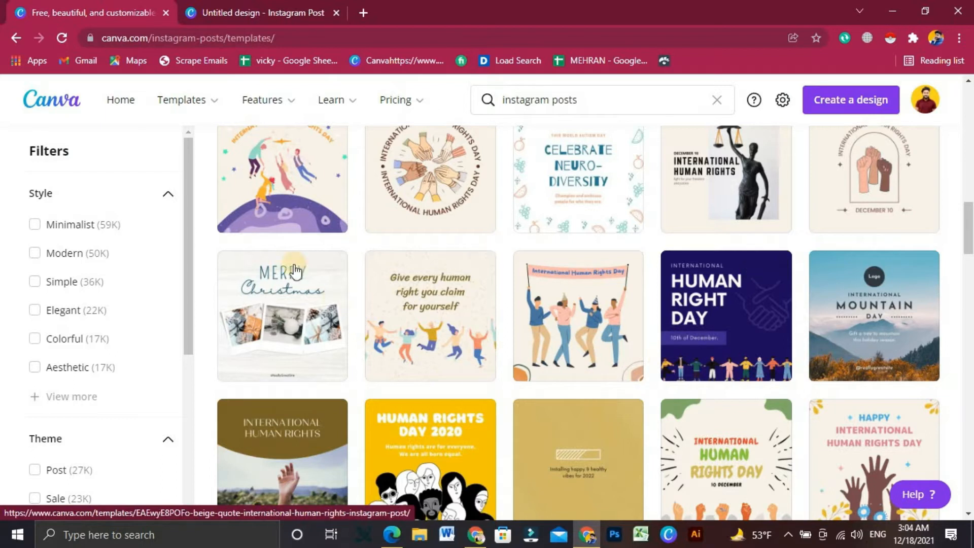
- Switch to the blank Instagram Post design and browse all of its recently used templates
click(243, 20)
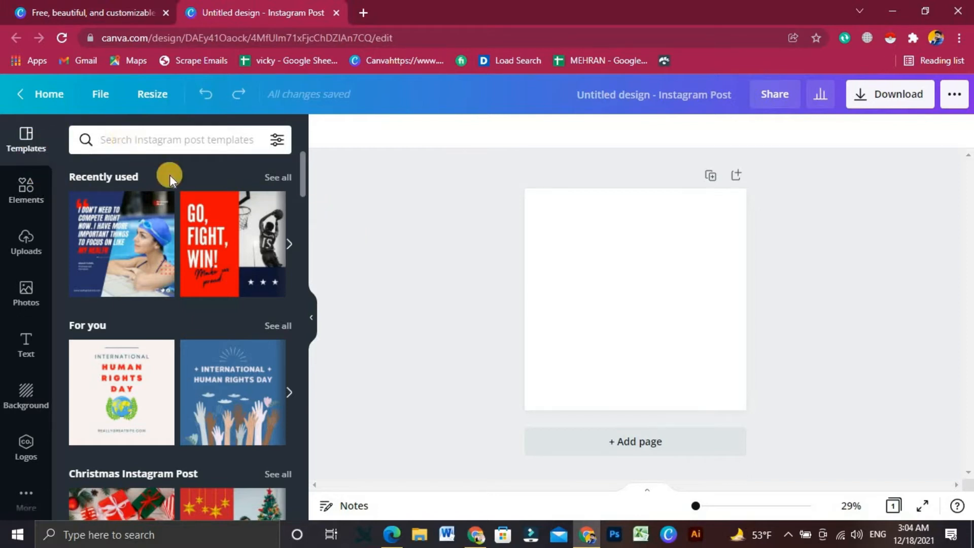
click(277, 191)
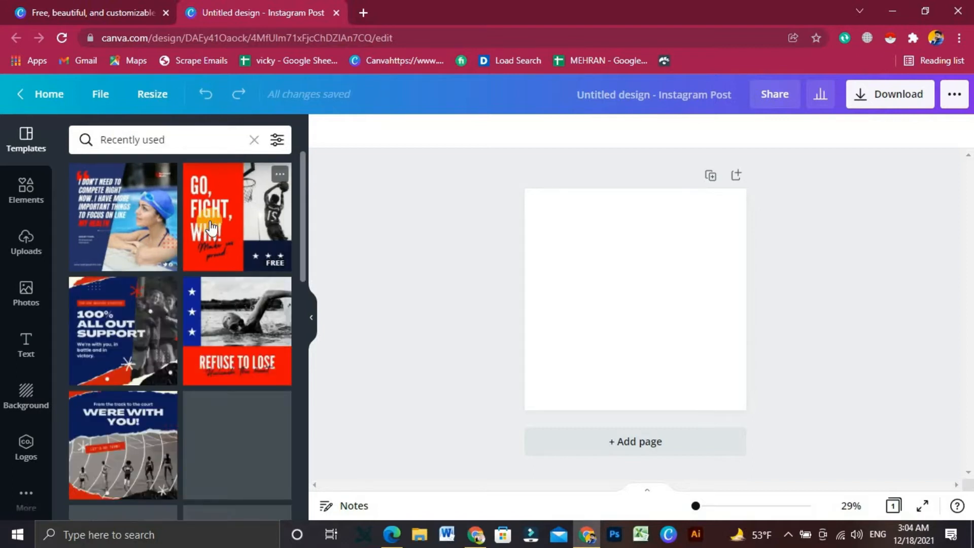
scroll(199, 411, down, 10)
scroll(200, 417, down, 5)
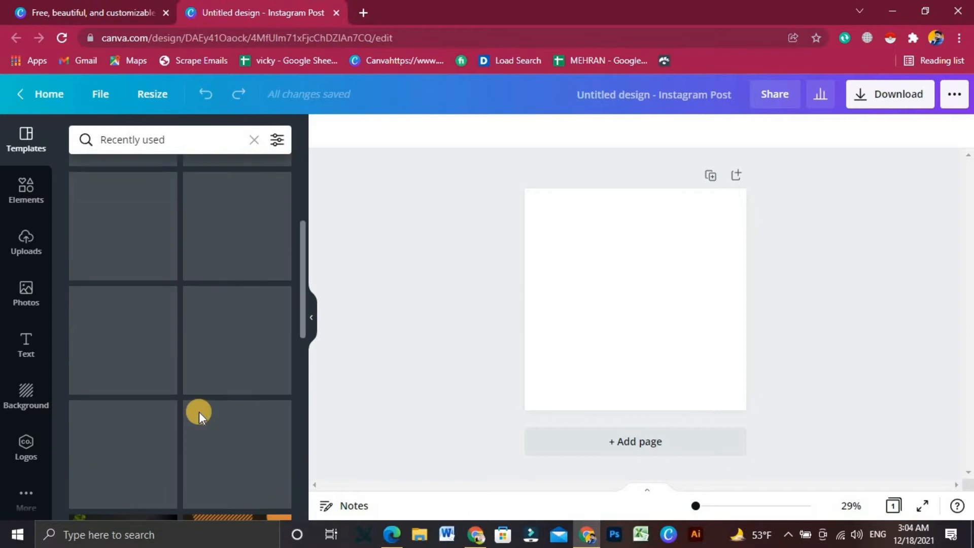
click(127, 139)
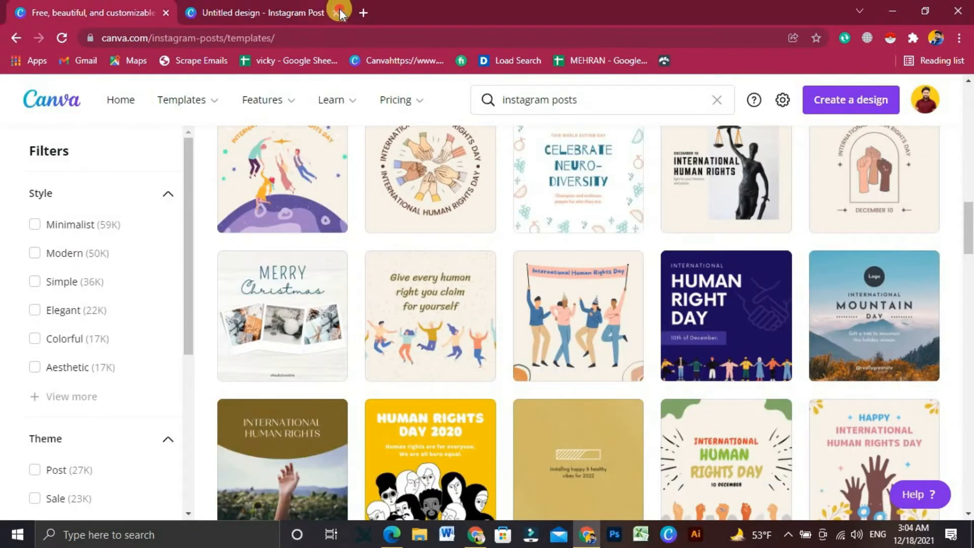
- Close the blank Instagram Post design and return from the Instagram Posts templates to the home page
click(337, 13)
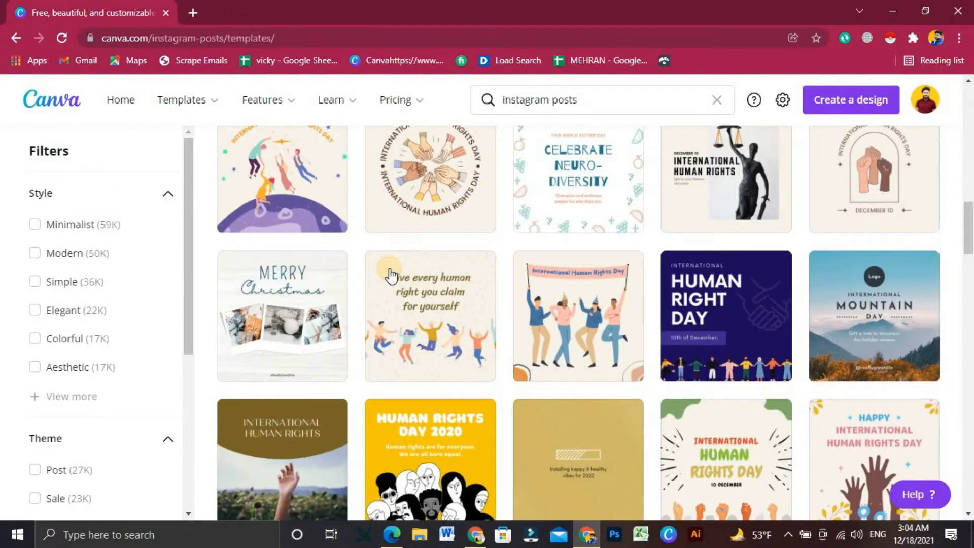
scroll(387, 274, up, 10)
mouse_move(196, 108)
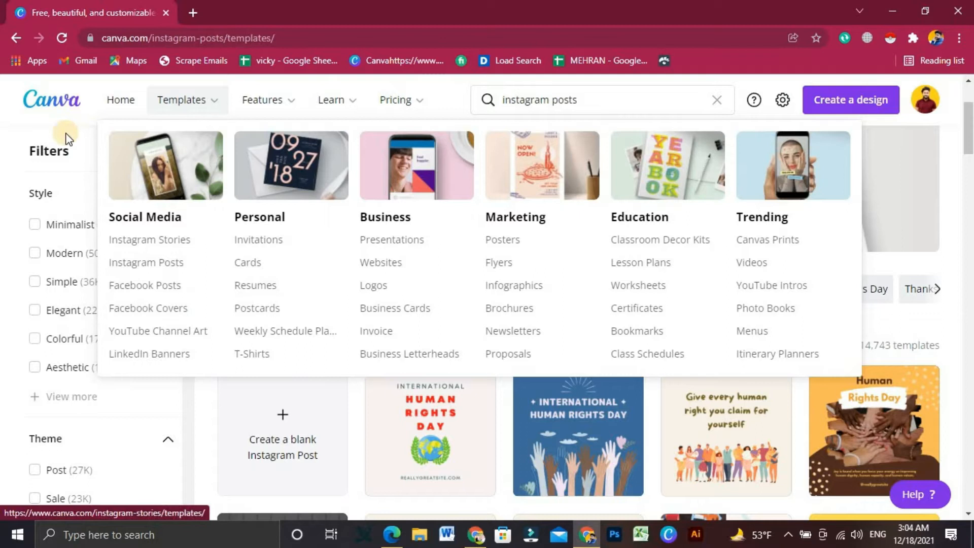
click(135, 101)
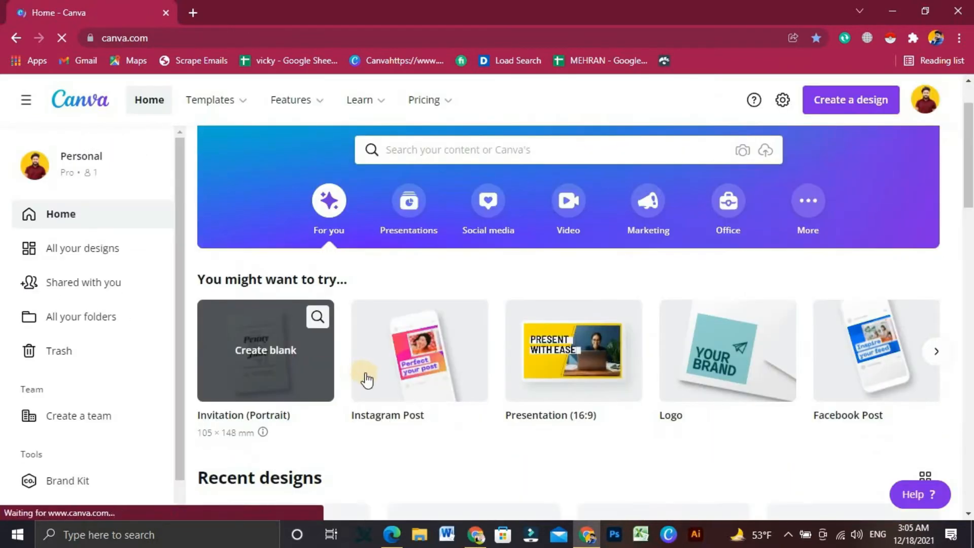
- Look over the suggested design types and the home page's search suggestions, leaving the search without a query
scroll(365, 377, down, 1)
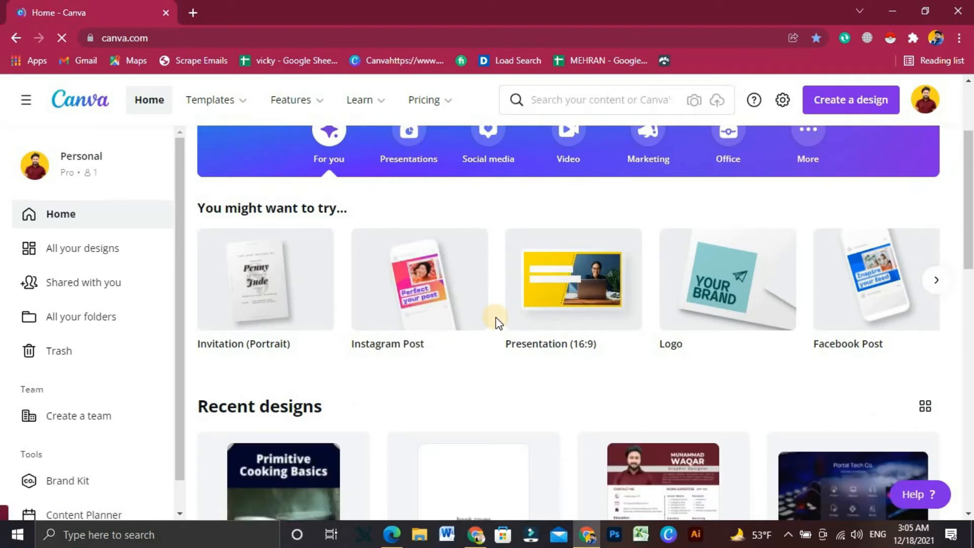
mouse_move(430, 319)
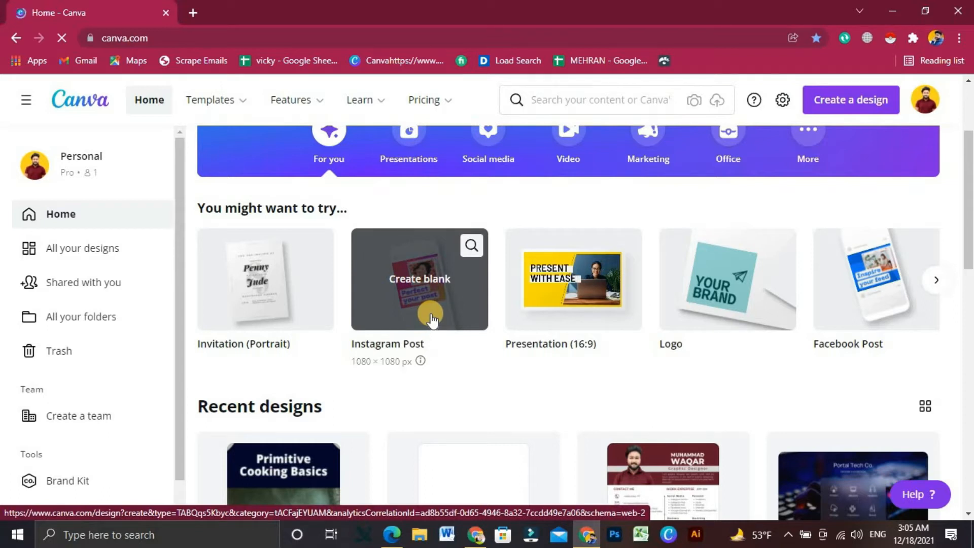
scroll(430, 312, up, 3)
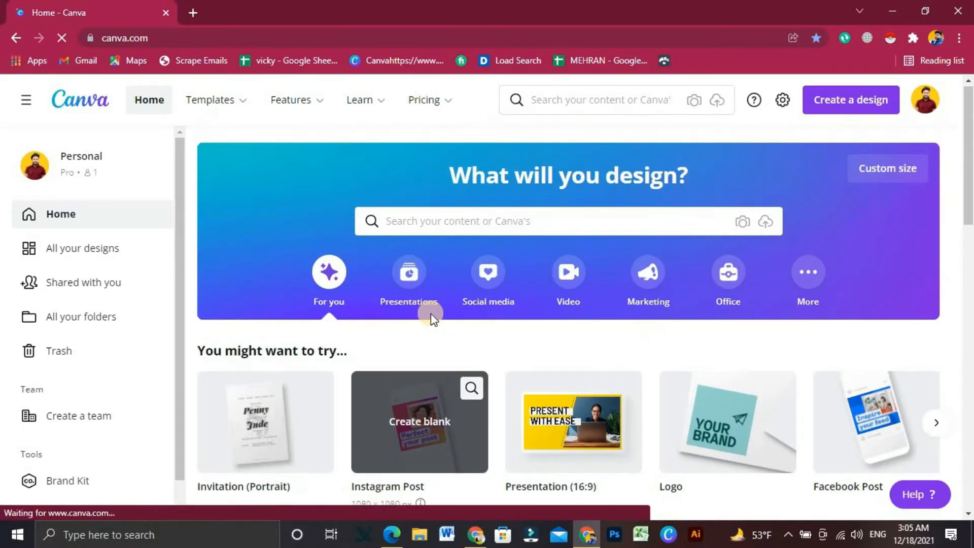
click(495, 213)
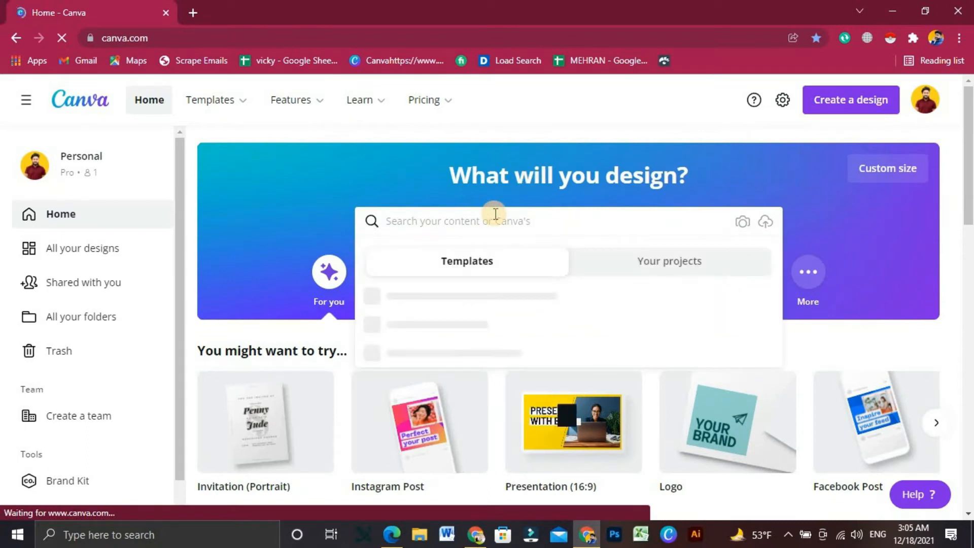
click(290, 203)
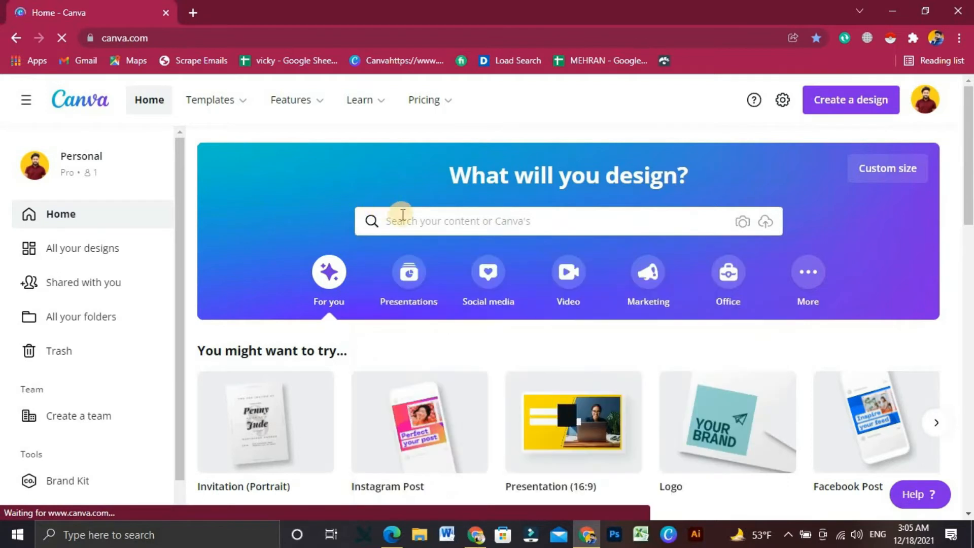
- Page through the design types under "You might want to try...", from Invitation (Portrait) to Banner (Landscape)
scroll(299, 240, down, 3)
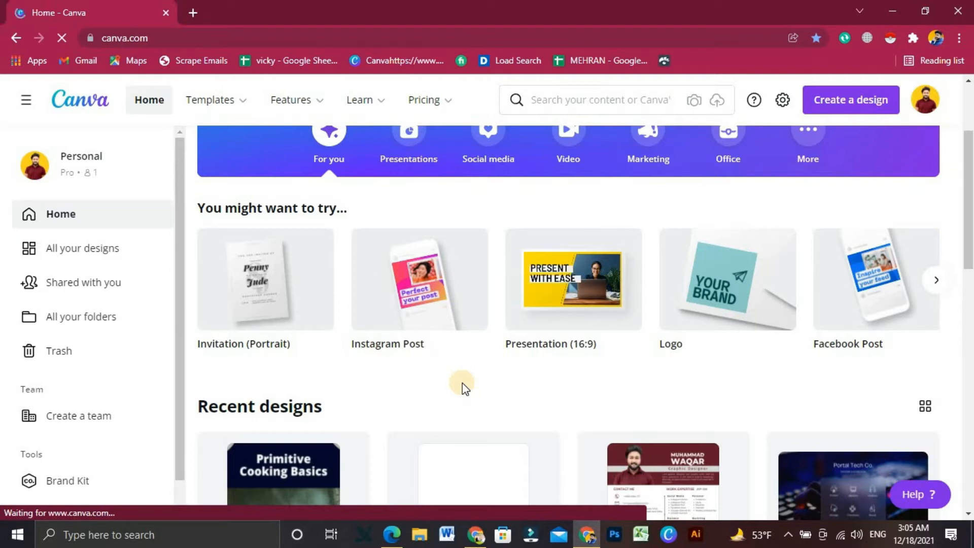
click(933, 282)
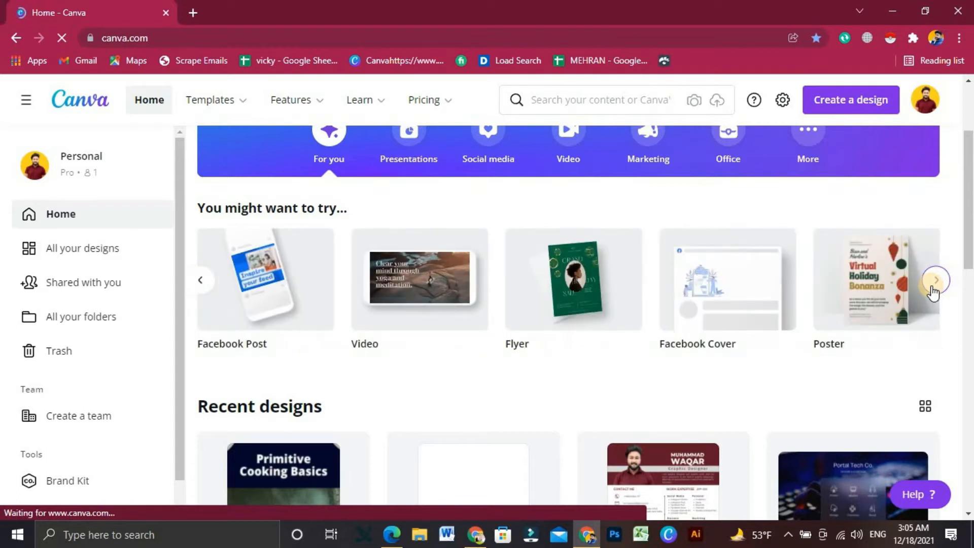
click(935, 280)
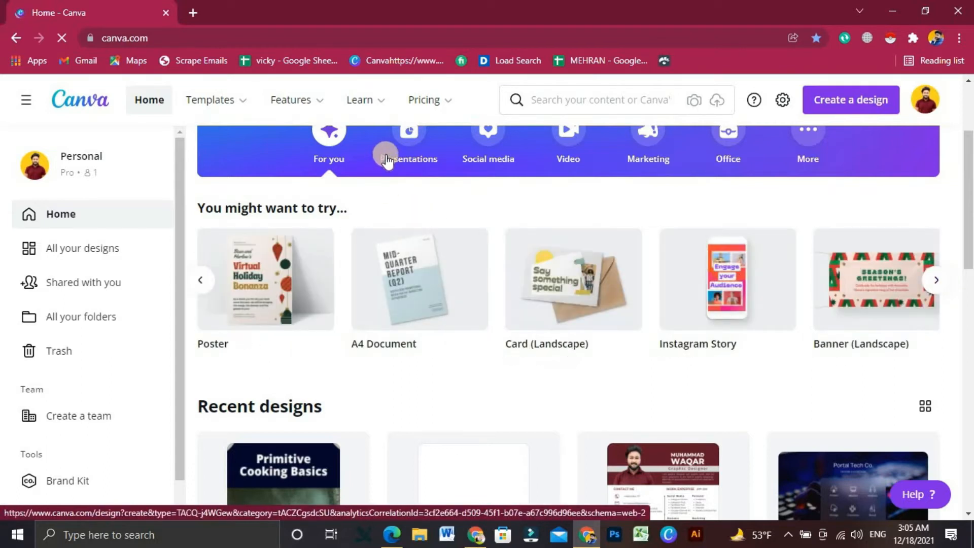
- Show the Office design types, look at Resume, and return to the For you design types
scroll(668, 144, up, 2)
click(729, 223)
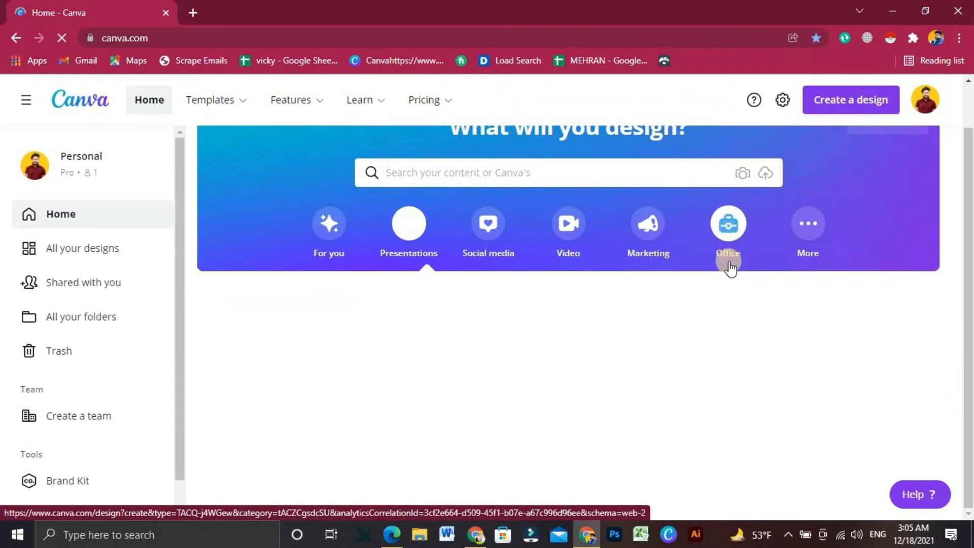
mouse_move(274, 394)
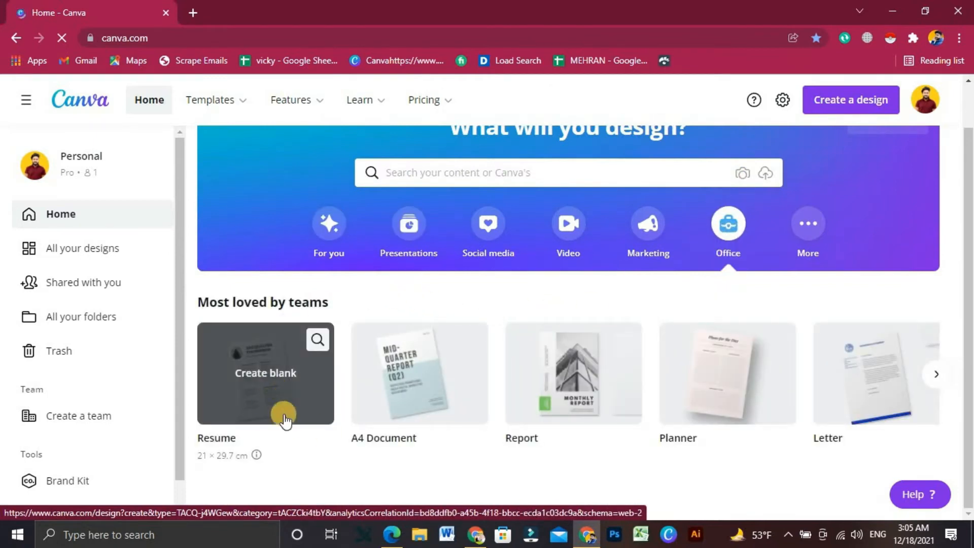
click(319, 374)
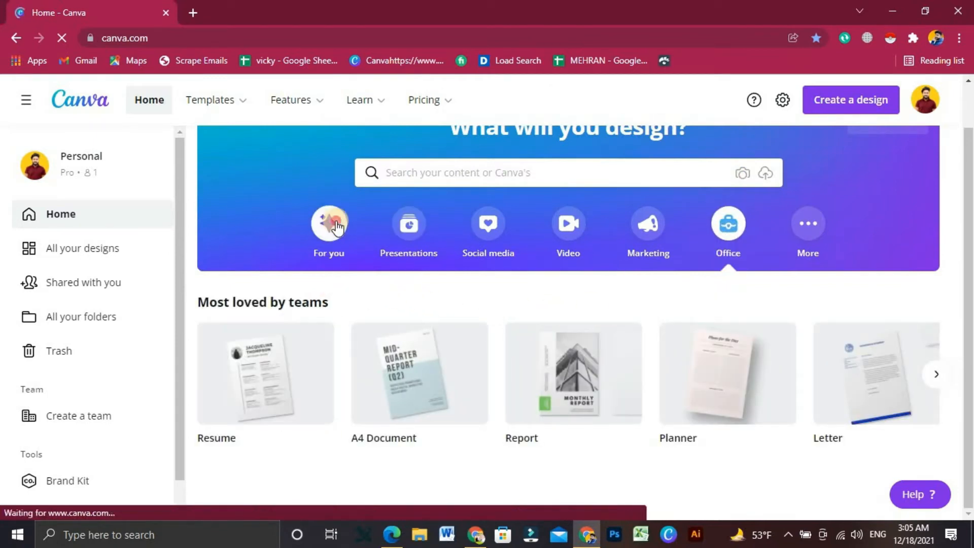
click(329, 226)
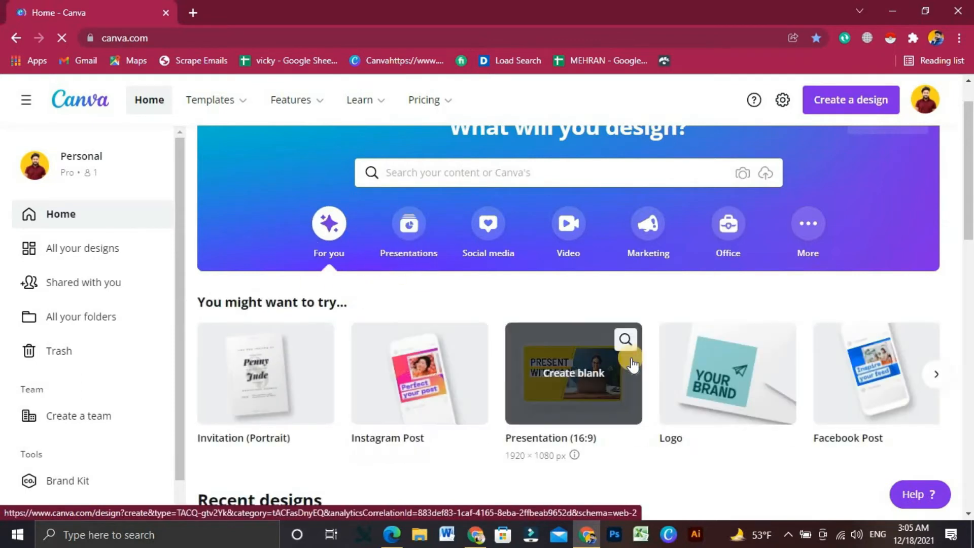
- Search the templates for "resume" and browse the matching designs
scroll(637, 359, down, 1)
scroll(637, 358, down, 2)
scroll(531, 269, up, 4)
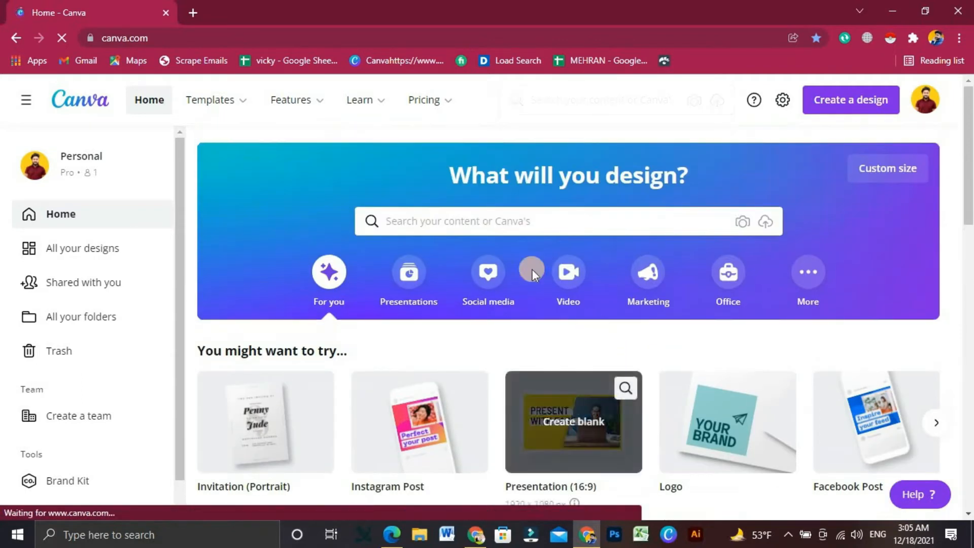
click(523, 224)
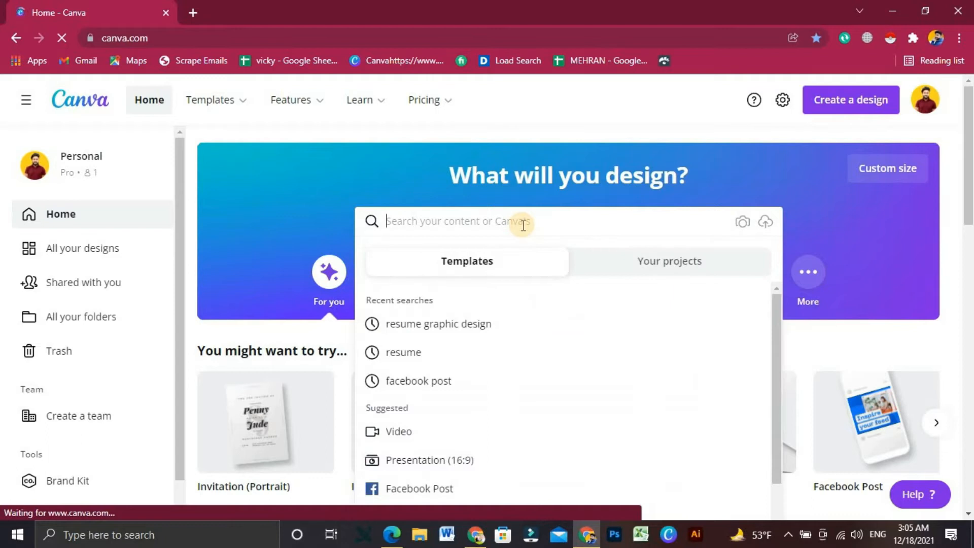
text(resume)
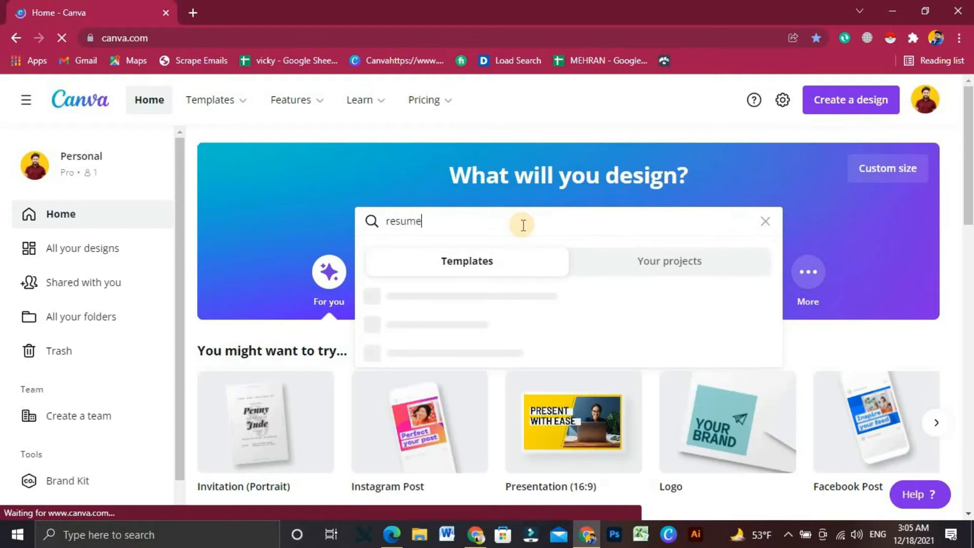
key(Return)
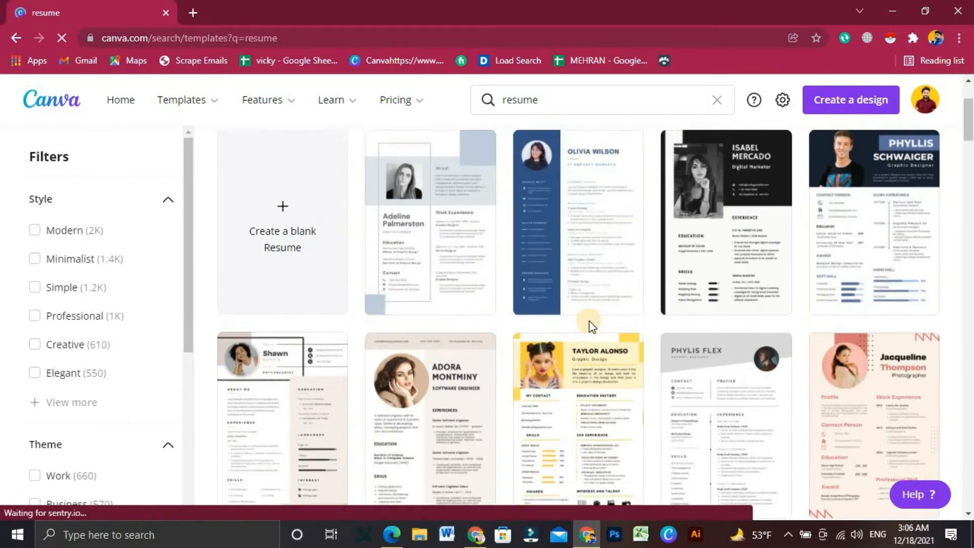
scroll(589, 322, down, 8)
scroll(589, 322, up, 10)
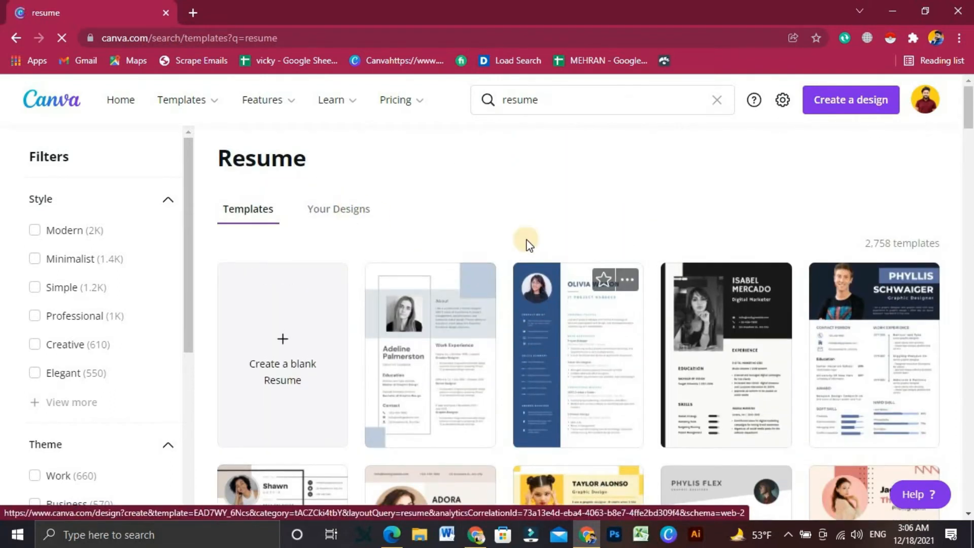
- Return to the home page and look through all of the recent designs
click(560, 99)
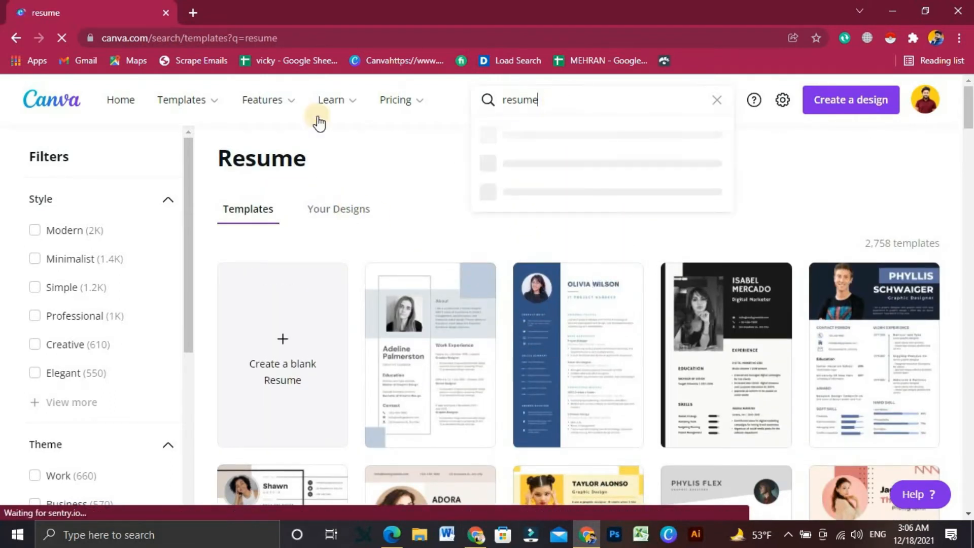
click(113, 98)
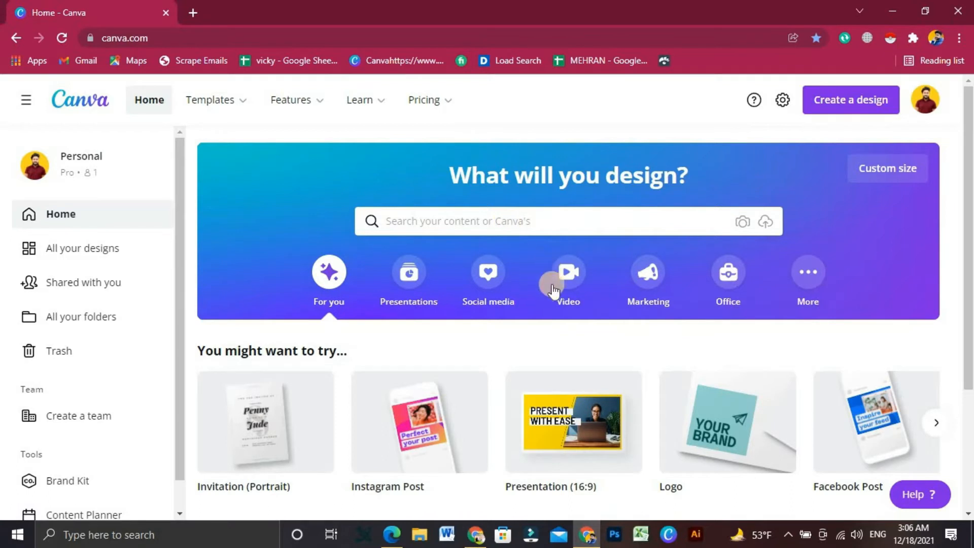
scroll(518, 352, down, 3)
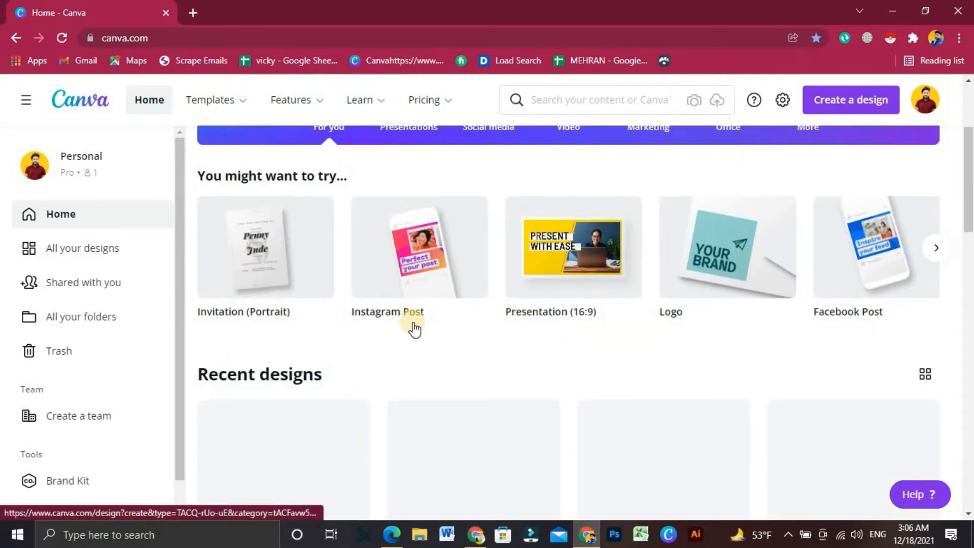
scroll(269, 183, down, 4)
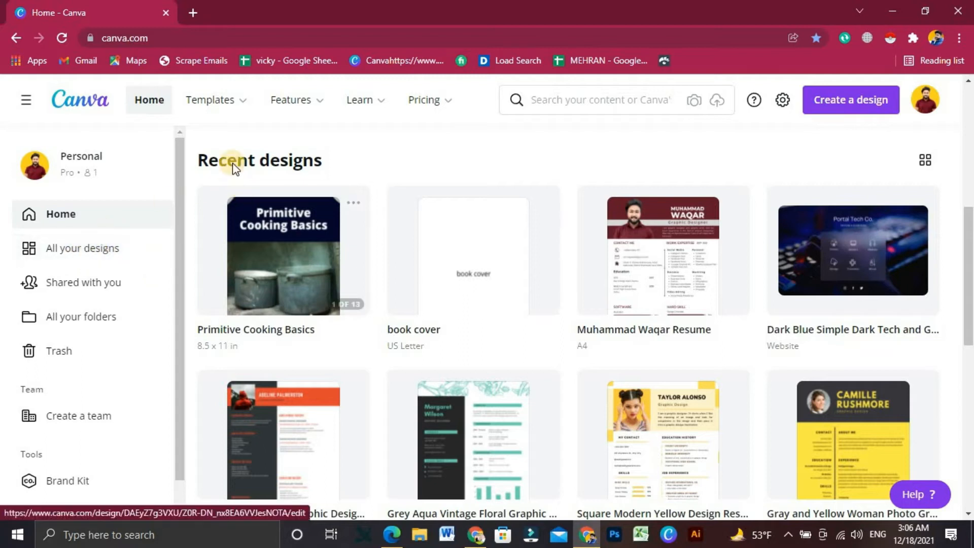
scroll(502, 329, down, 8)
scroll(745, 348, down, 6)
scroll(746, 348, up, 20)
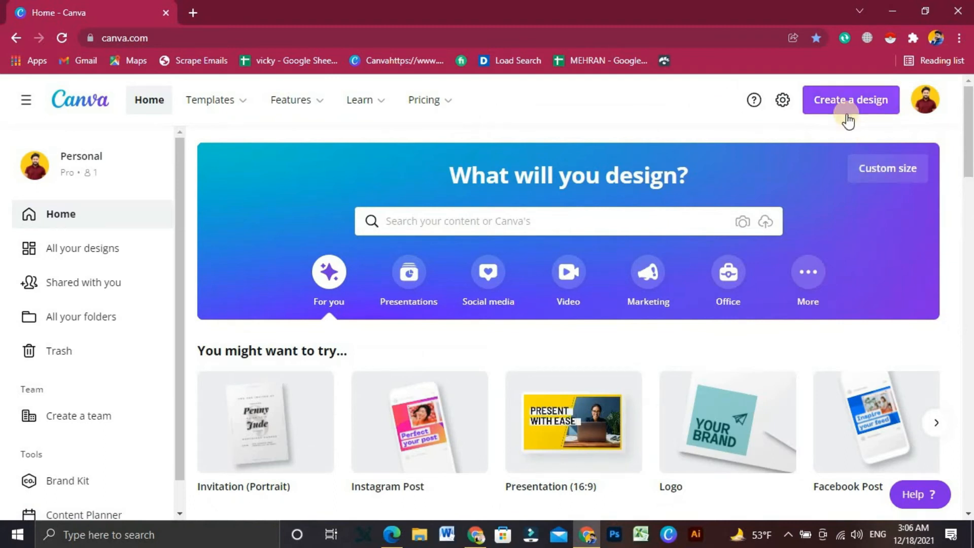
- Open the account settings and review the Your account page from the profile photo down to Insights and Accessibility
click(781, 103)
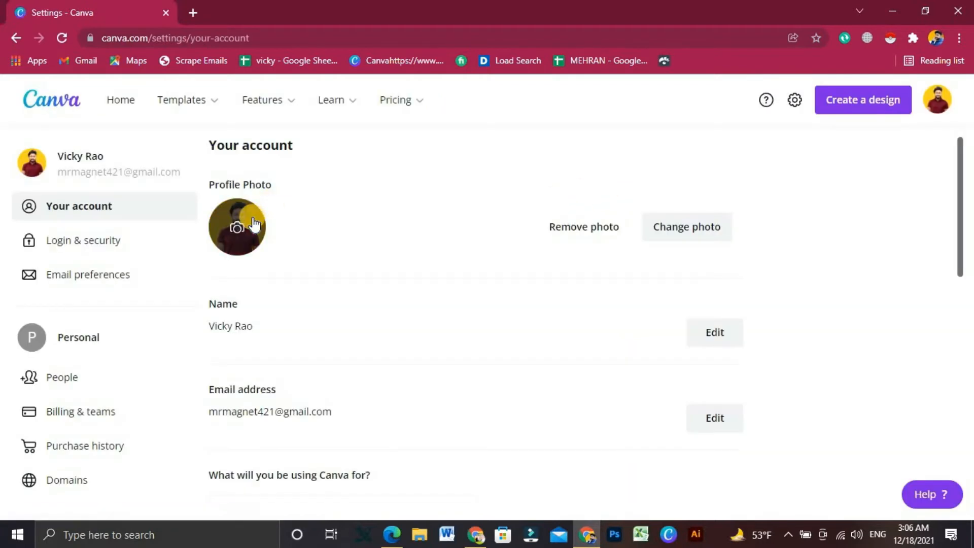
scroll(262, 330, down, 5)
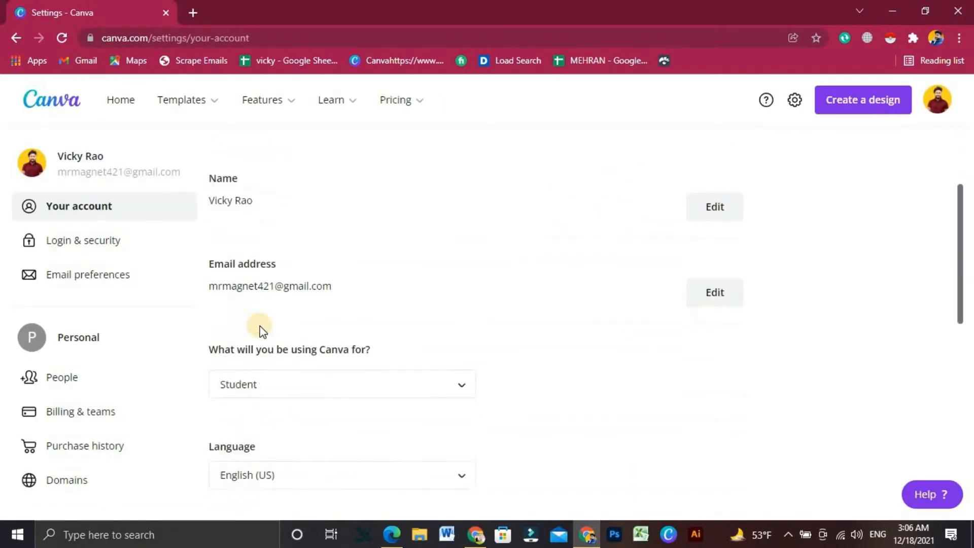
scroll(269, 261, up, 3)
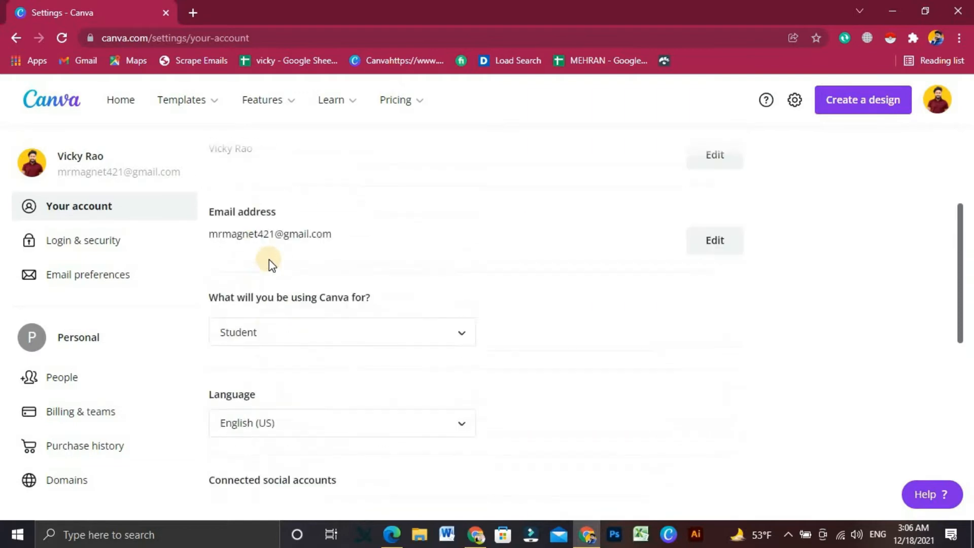
scroll(270, 284, down, 3)
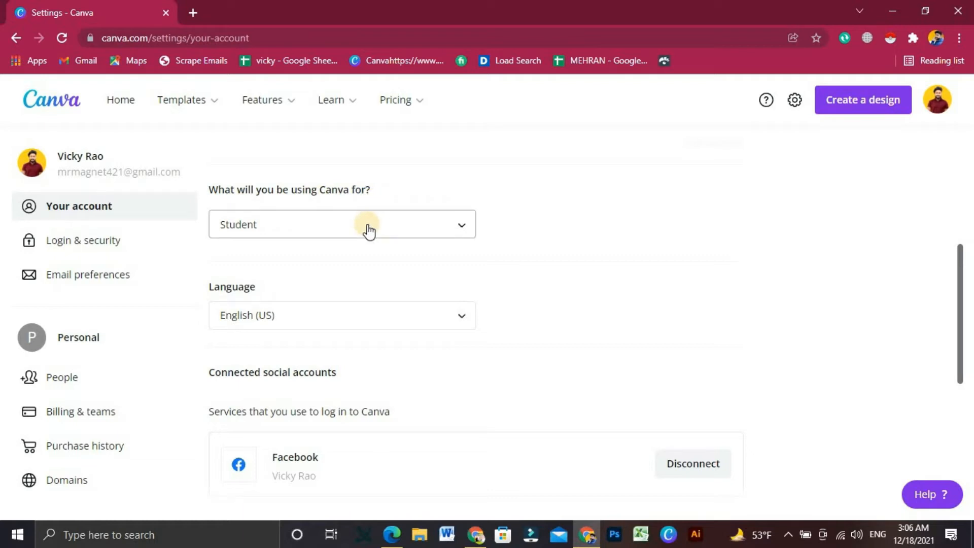
scroll(385, 278, down, 5)
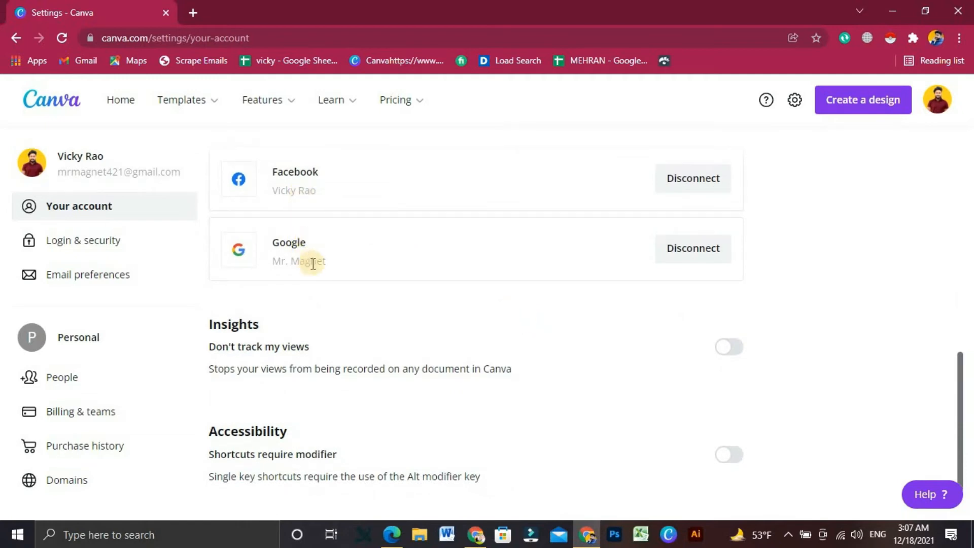
scroll(735, 358, up, 3)
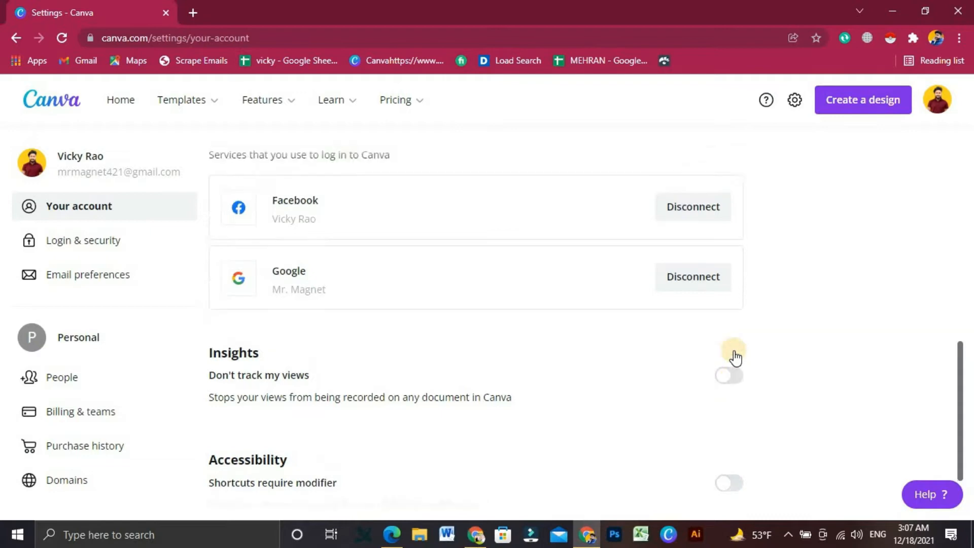
scroll(727, 372, down, 3)
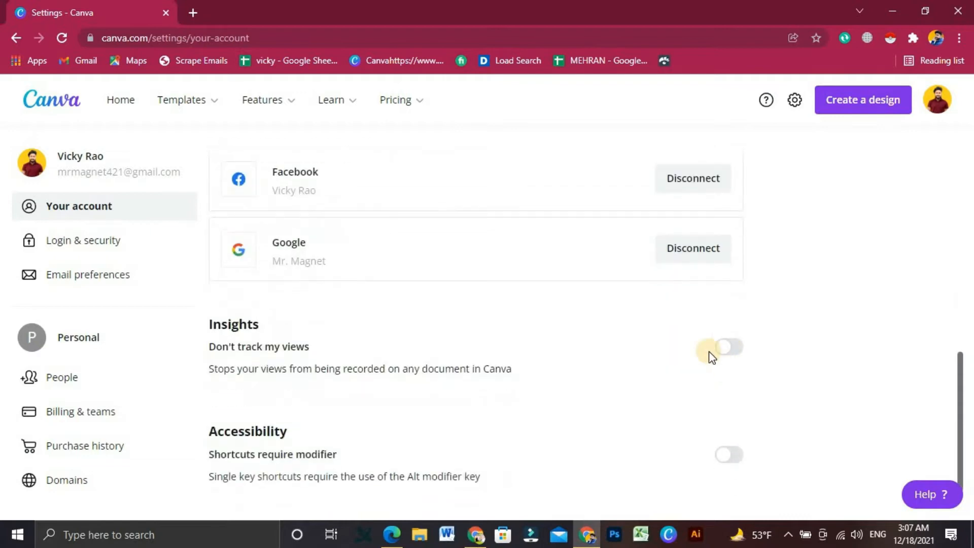
scroll(718, 330, up, 1)
scroll(739, 337, down, 1)
scroll(739, 337, down, 1)
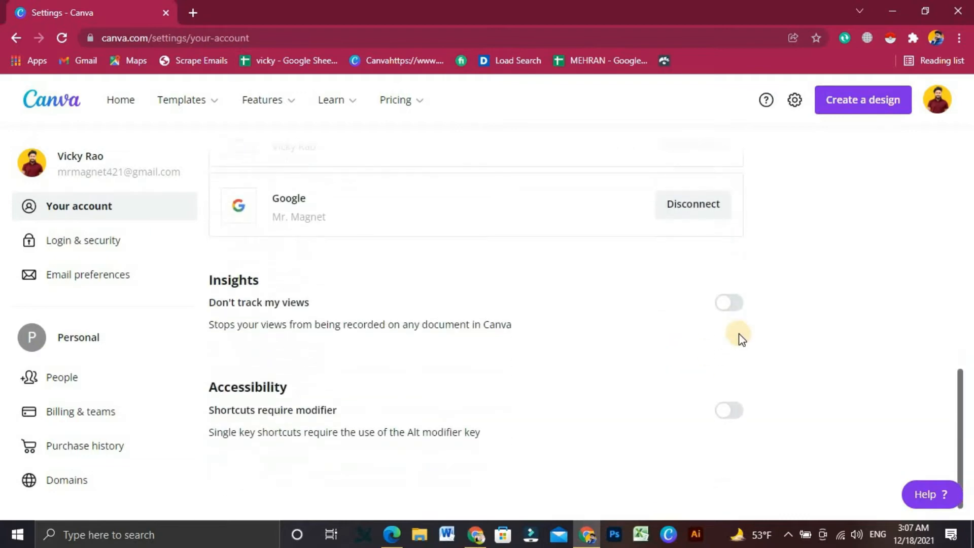
- Show the Login & security settings and the Email preferences
scroll(391, 289, up, 4)
click(117, 242)
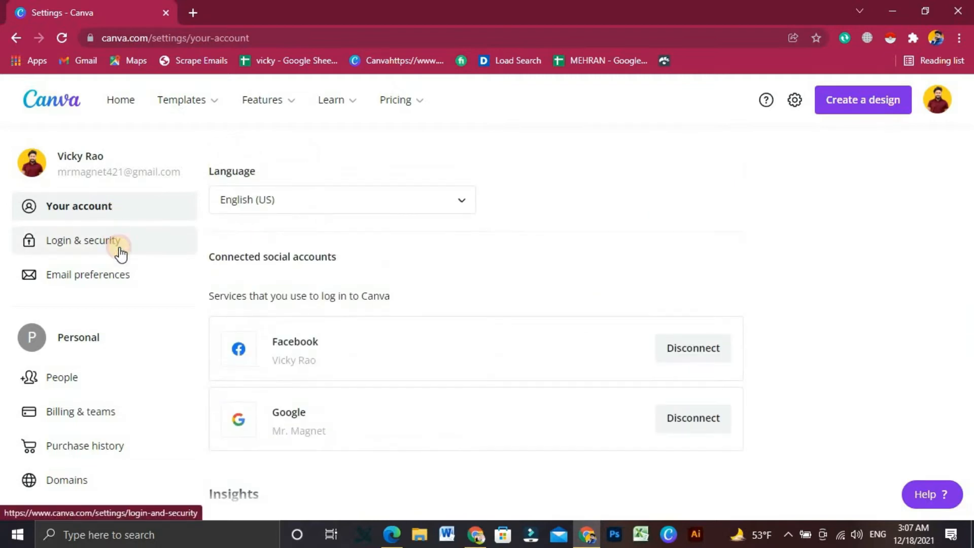
click(123, 278)
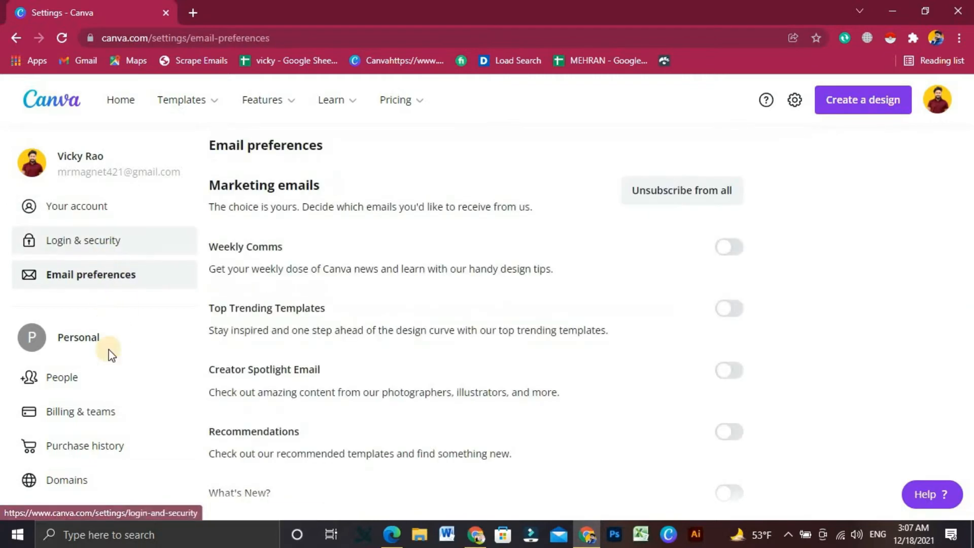
- Review the Login & security settings down to the account deletion section, and return to the home page
click(108, 245)
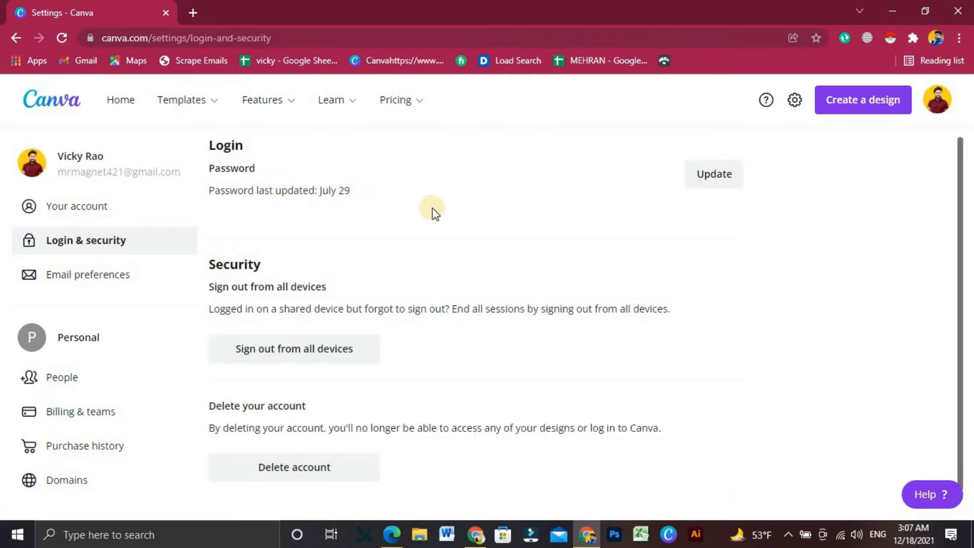
scroll(432, 208, down, 1)
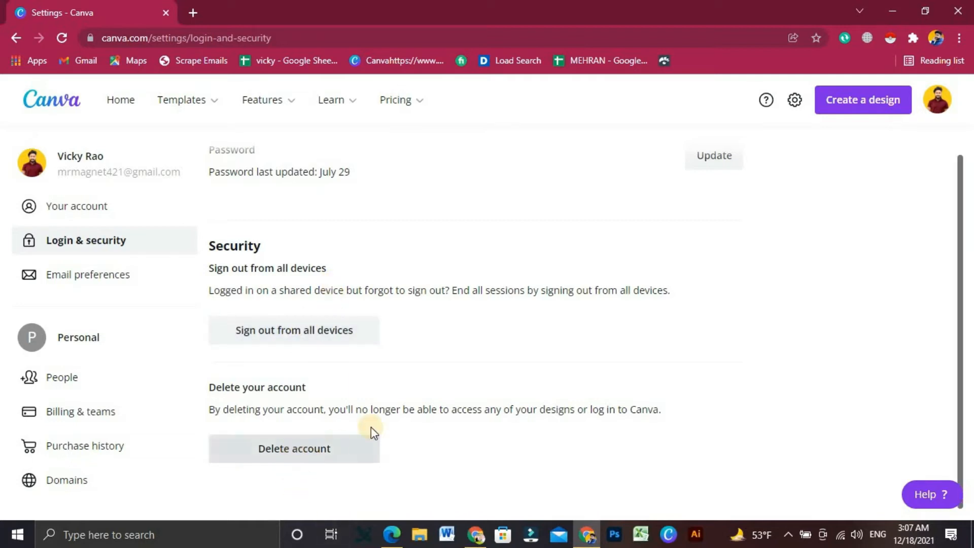
click(128, 102)
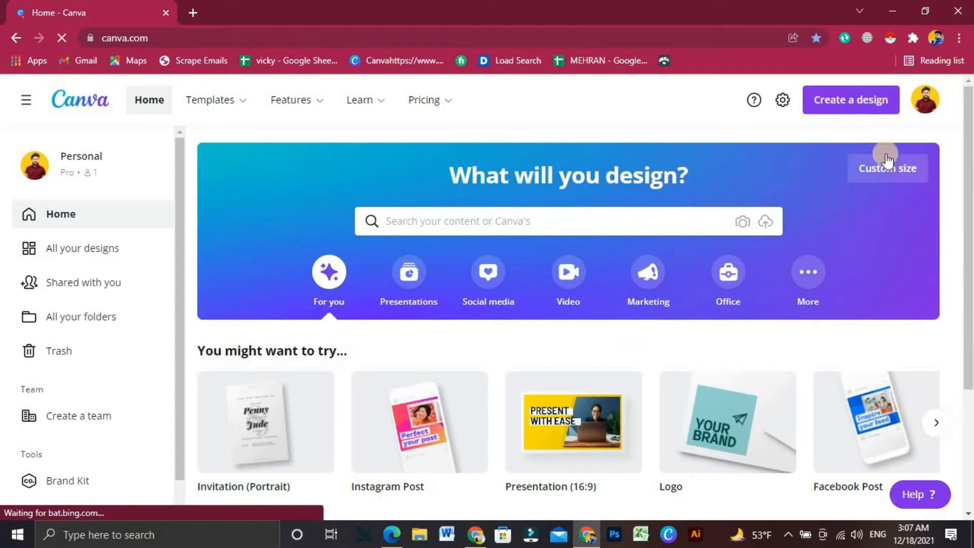
- Open the list of design types for a new design and look through the suggestions down to Brochure
click(853, 105)
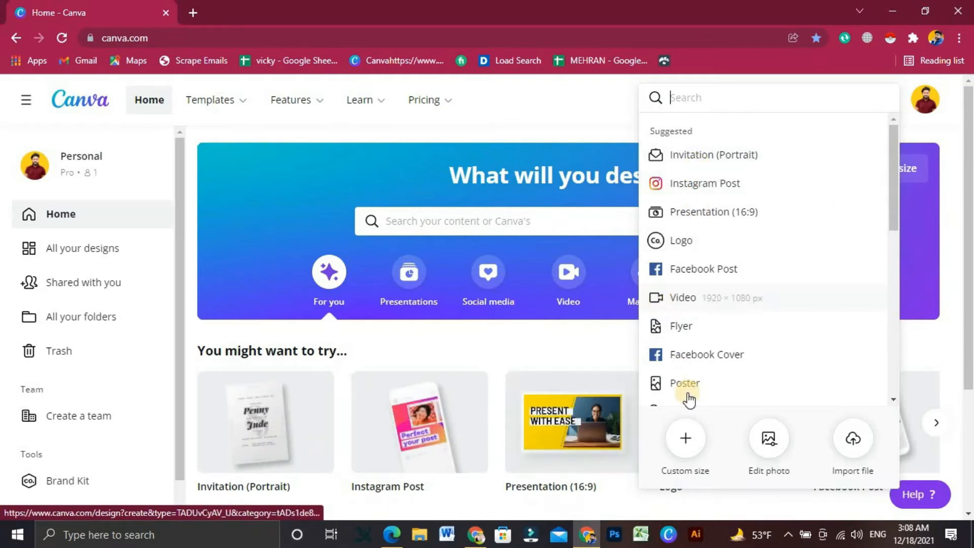
scroll(721, 360, down, 1)
scroll(720, 360, down, 10)
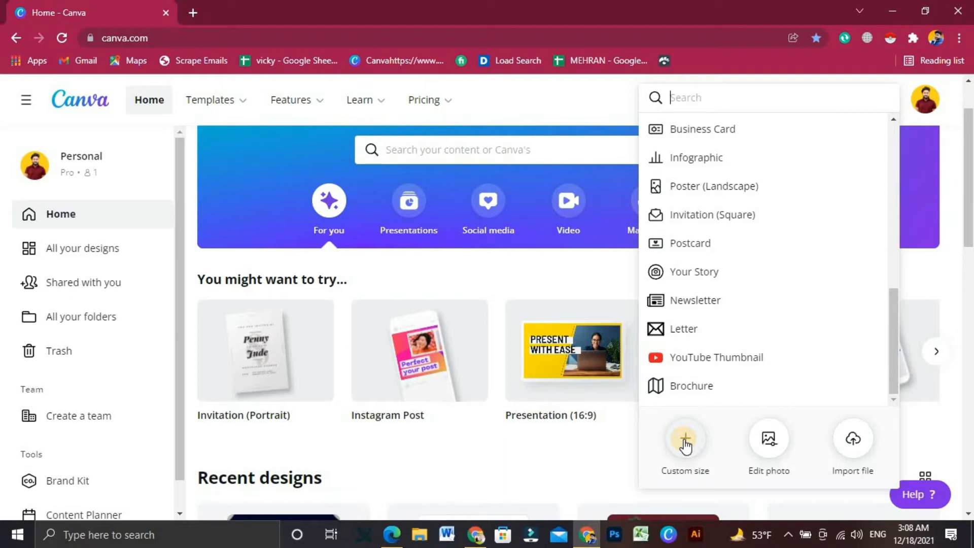
- Set the custom size for a new design to 1280 px wide by 720 px high
click(684, 439)
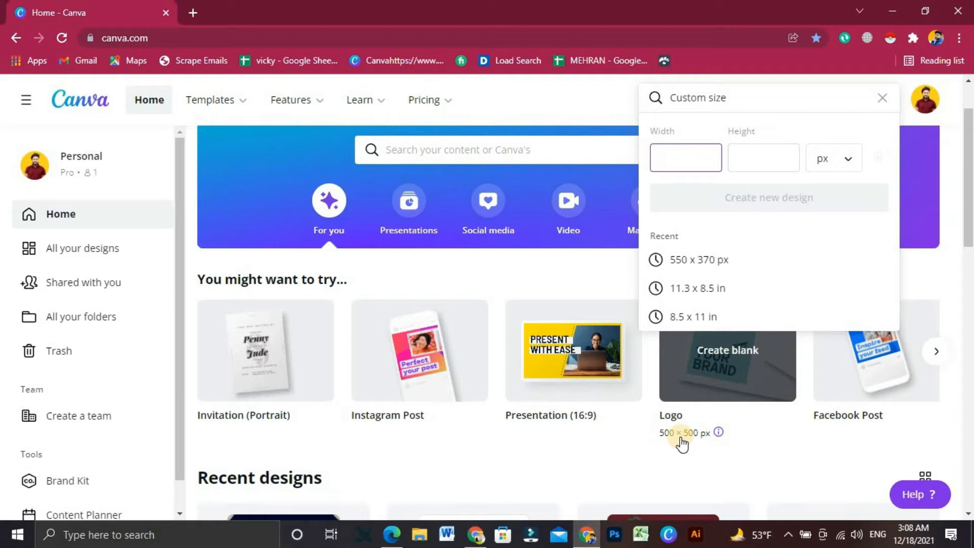
text(1280)
click(744, 161)
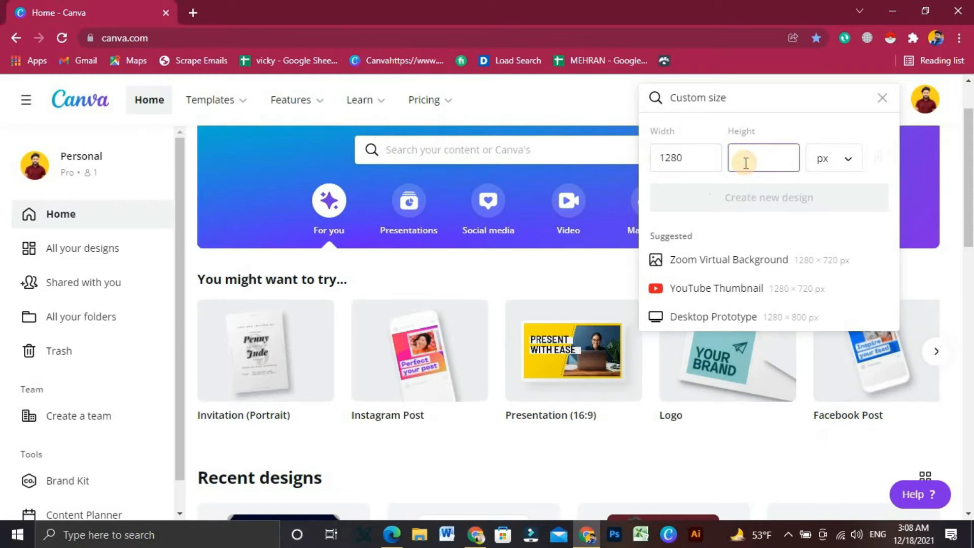
text(720)
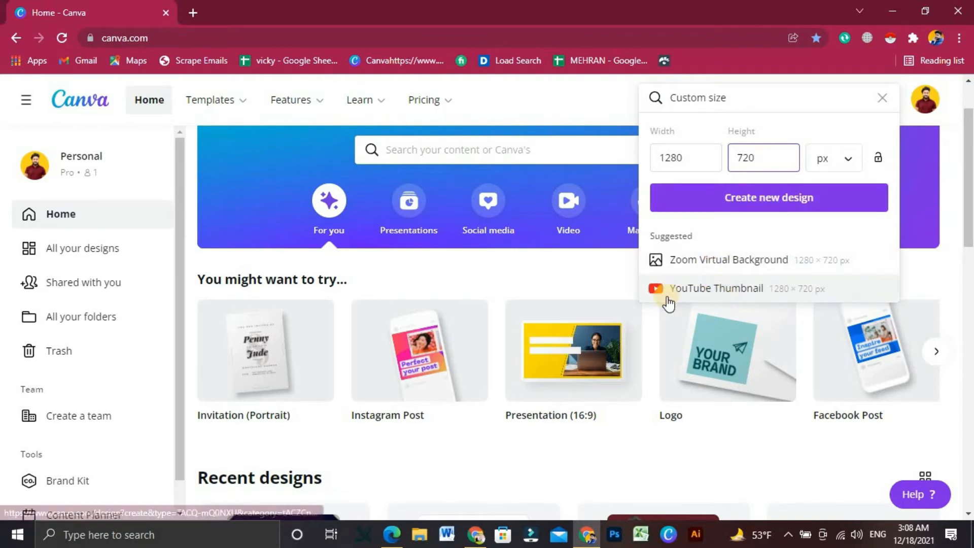
- Swap the custom size to 720 px wide by 1280 px high
double_click(689, 156)
text(720)
double_click(745, 159)
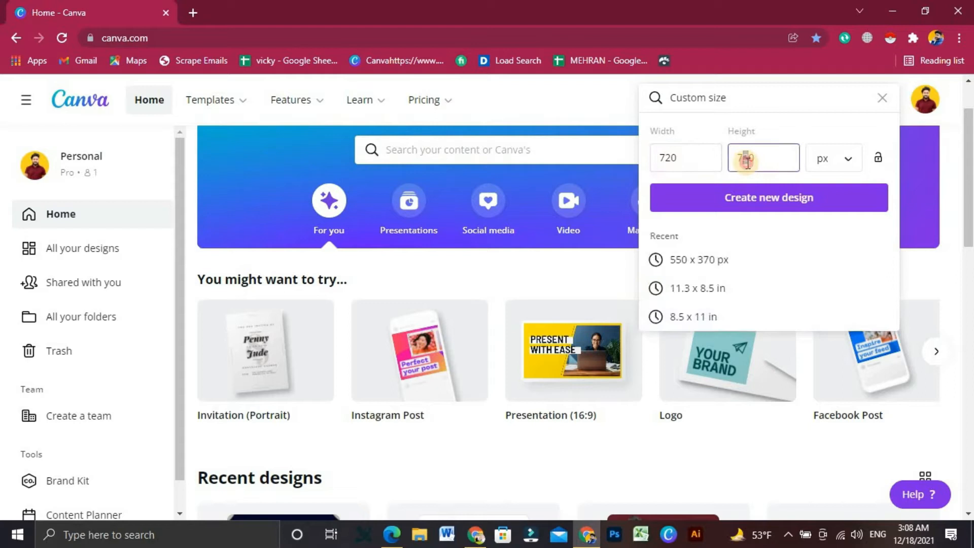
text(1280)
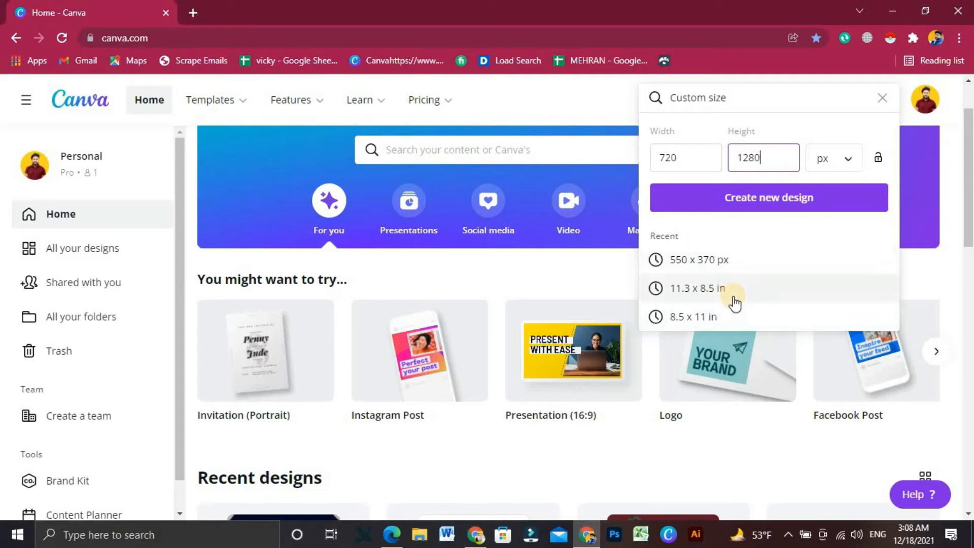
- Set the custom size back to a width of 1280 px and a height of 720 px
double_click(693, 163)
text(1280)
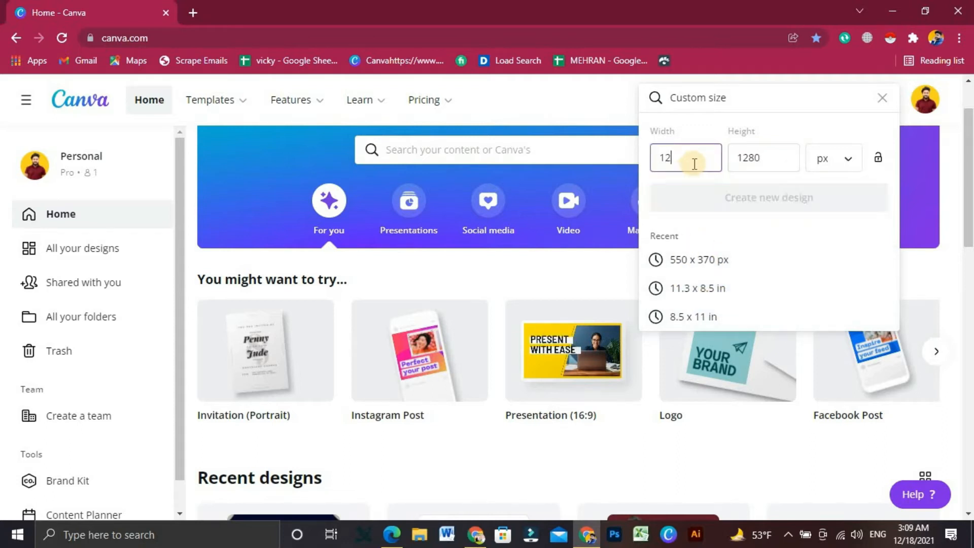
double_click(774, 160)
text(720)
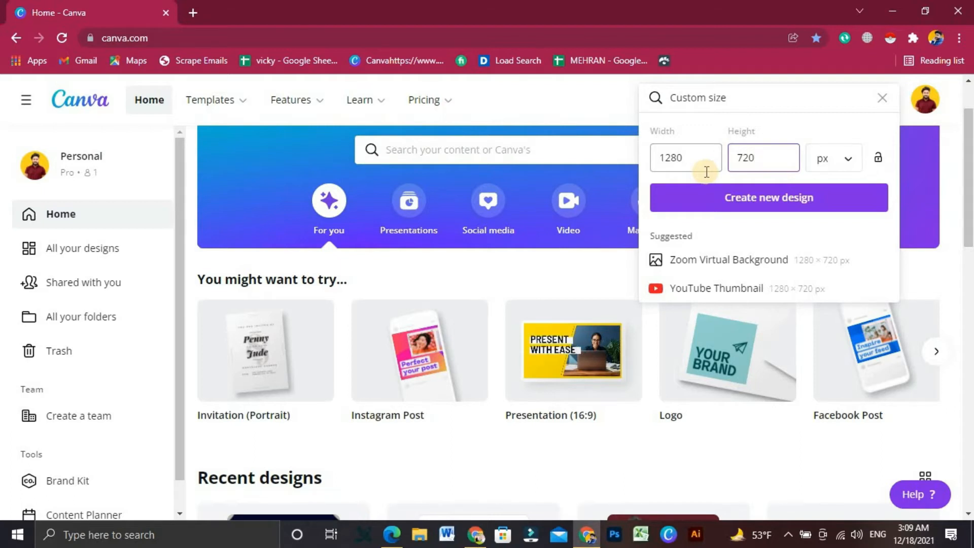
- Search Google in a new tab for "youtube thumbnail size in pixal" and highlight the recommended size in the results
click(194, 11)
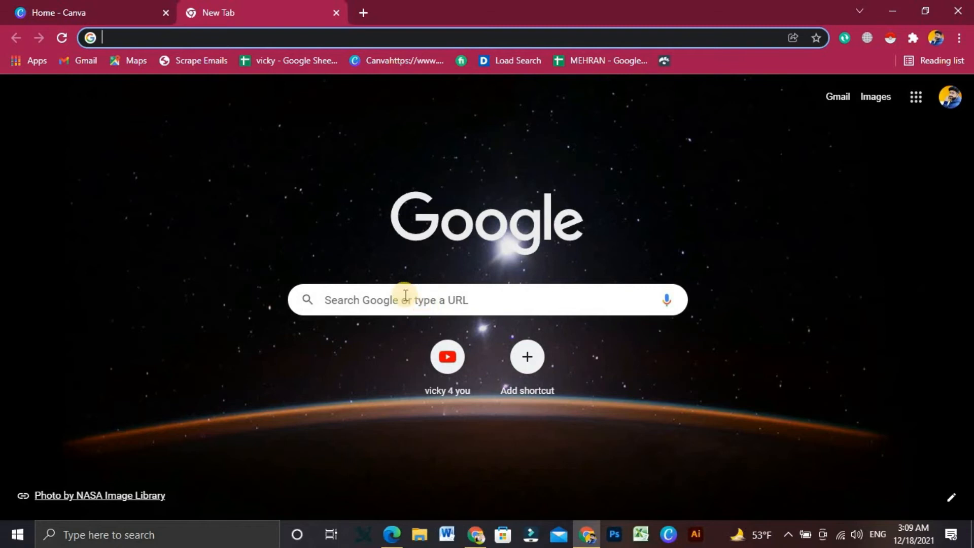
click(406, 295)
text(y)
key(BackSpace)
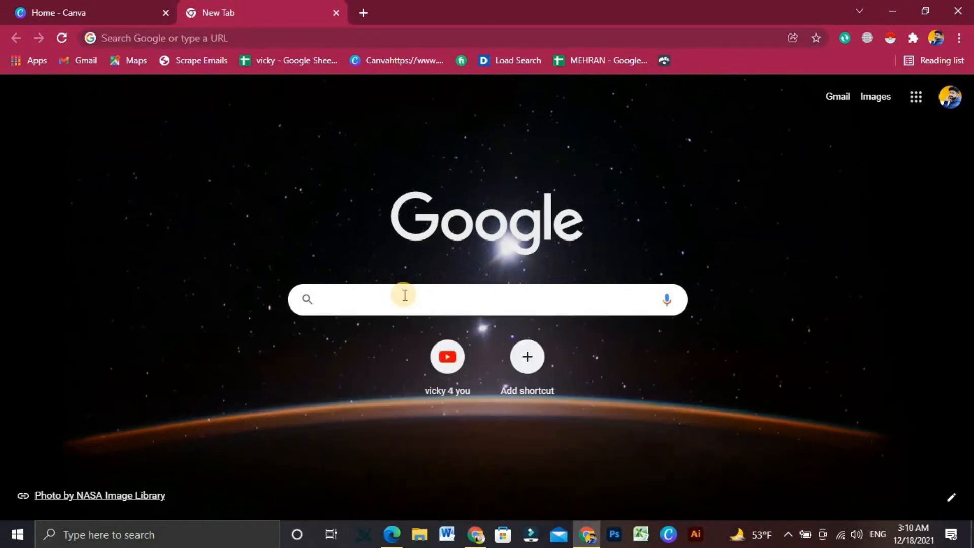
text(youtube th)
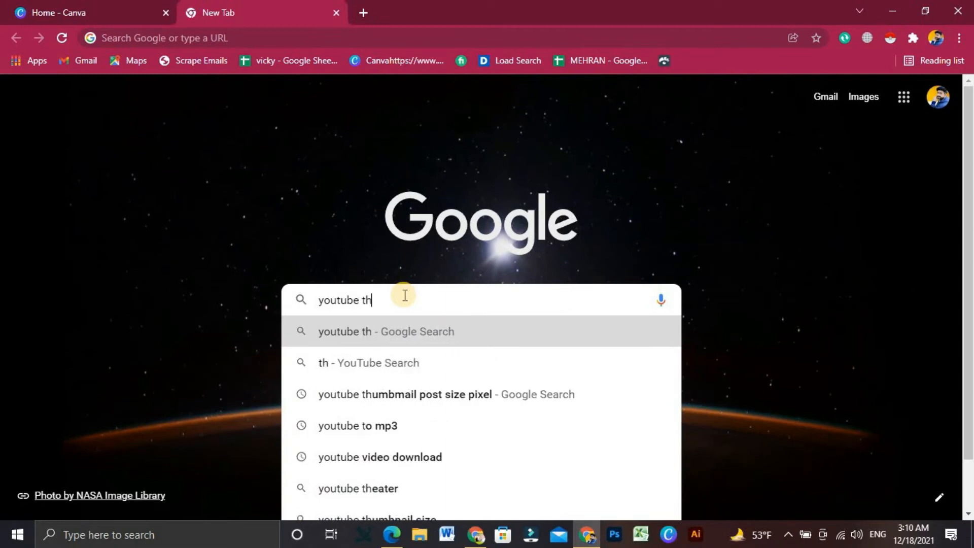
text(umbnail size in pixal)
key(Return)
scroll(317, 281, down, 3)
scroll(317, 281, up, 3)
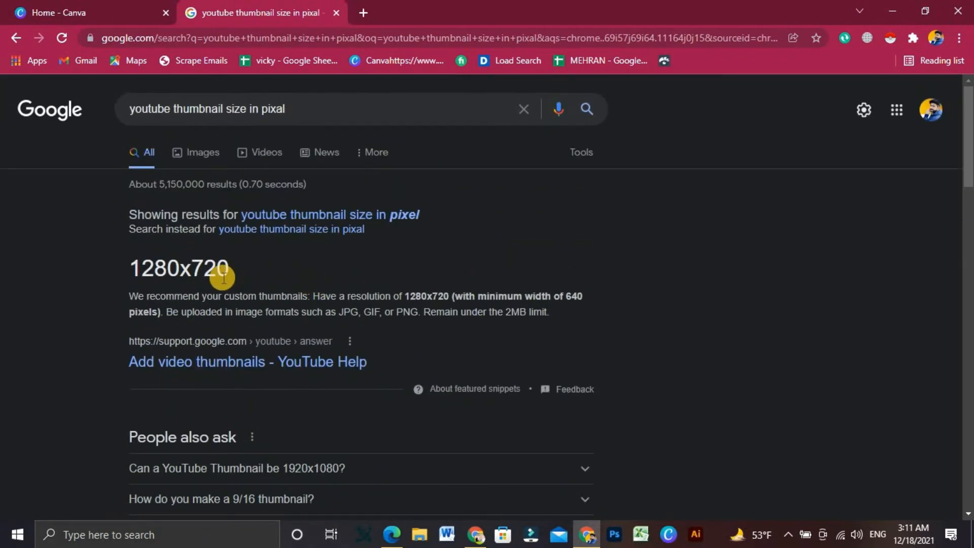
drag(135, 267, 230, 244)
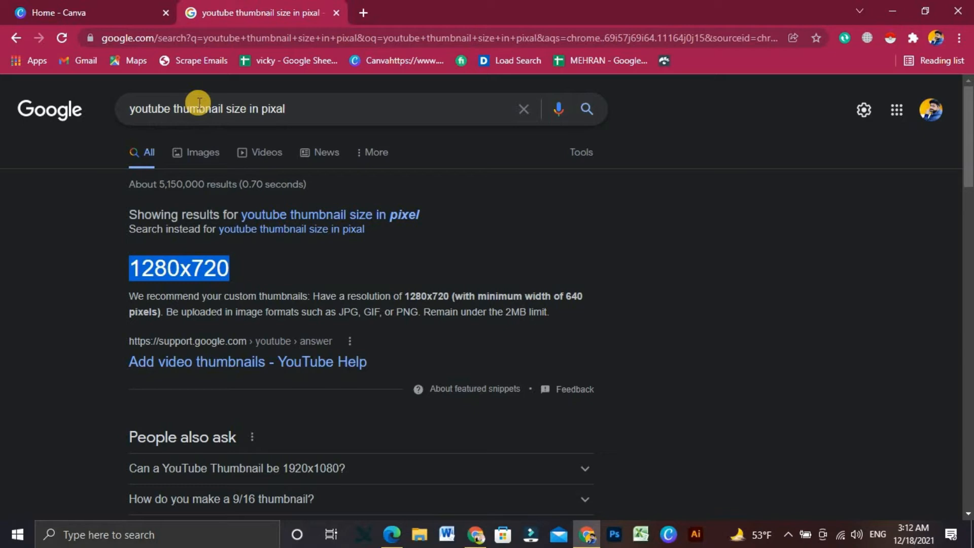
- Return to the Canva home page, leave the custom size form, and show the suggestions of the main content search
click(112, 15)
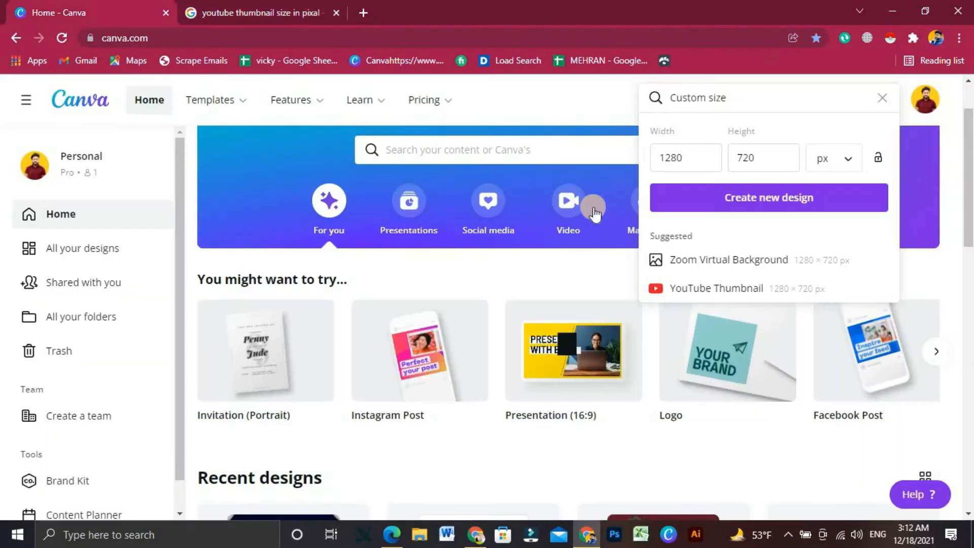
click(889, 102)
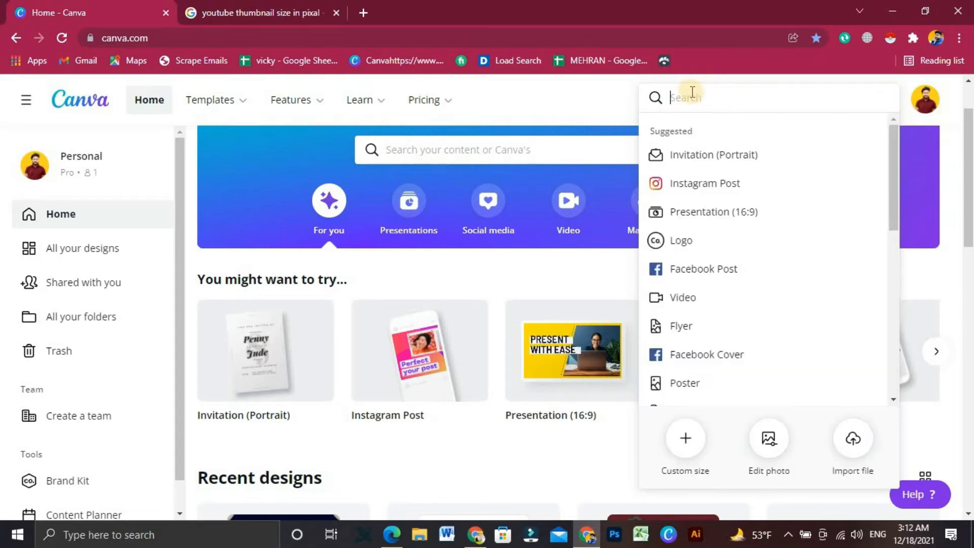
click(547, 115)
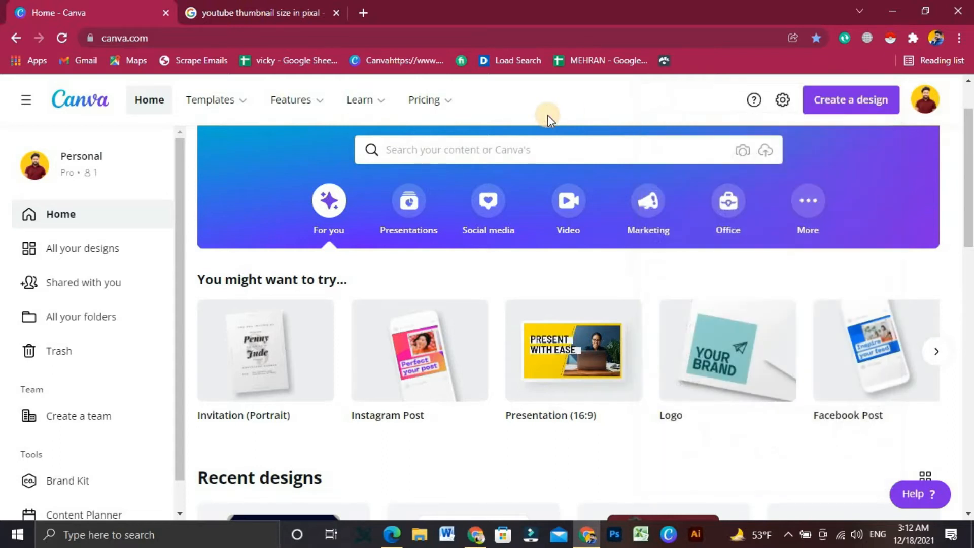
click(536, 154)
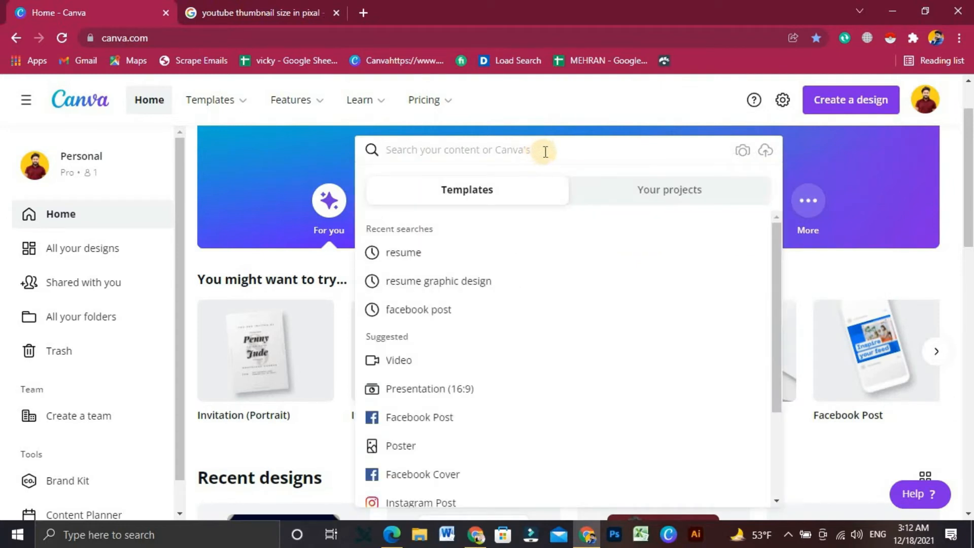
click(602, 113)
- Show the custom size form reached through the new-design list, and close it again
click(850, 100)
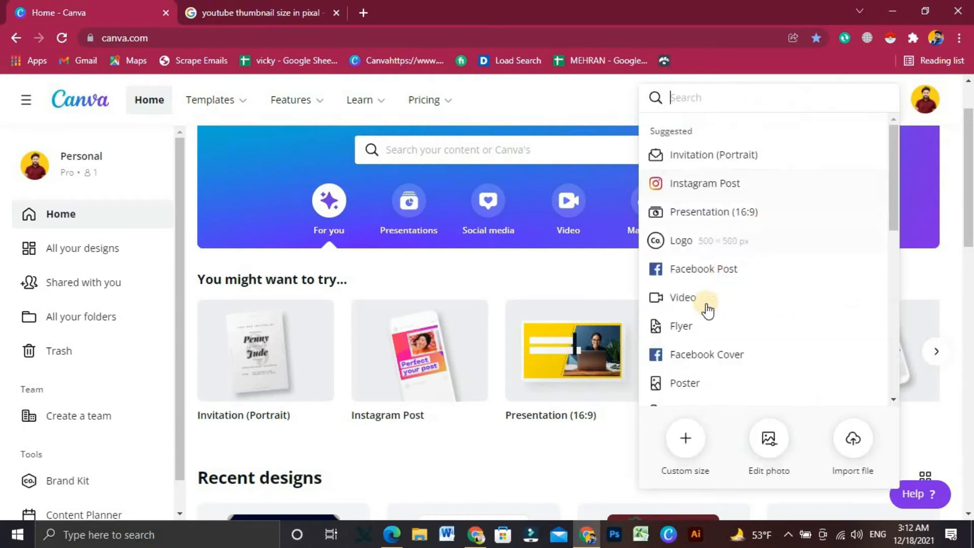
click(687, 437)
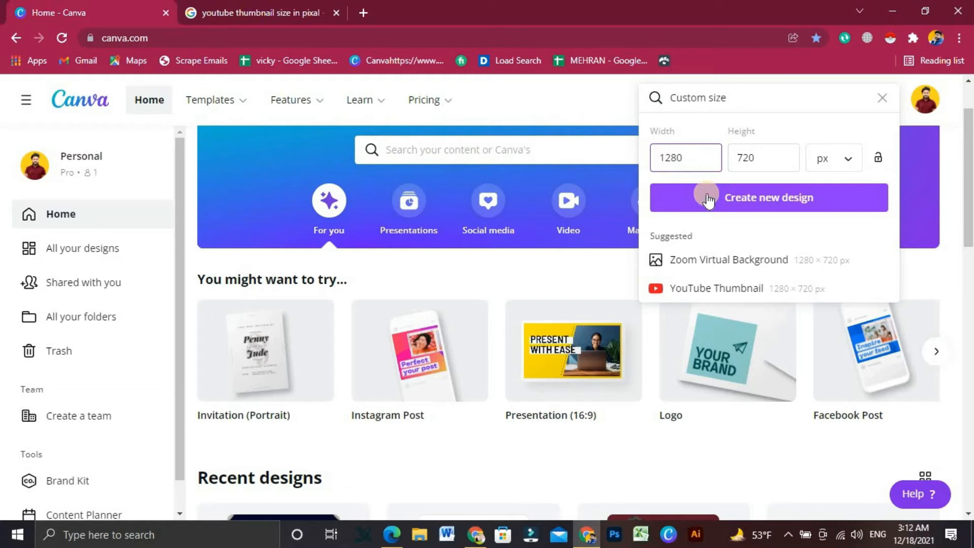
click(557, 114)
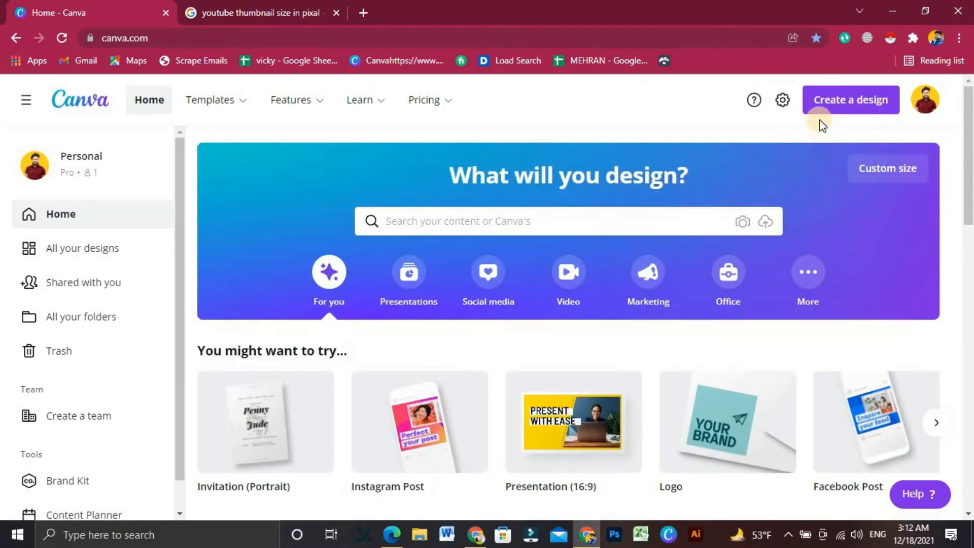
- Create a YouTube Thumbnail design of 1280 × 720 px from the suggestions of the home banner's custom size form
click(887, 186)
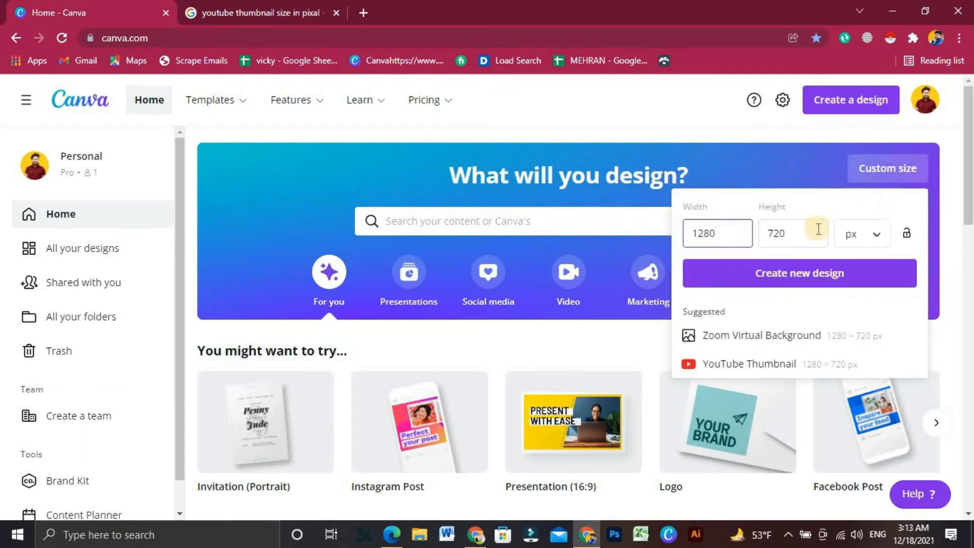
click(634, 135)
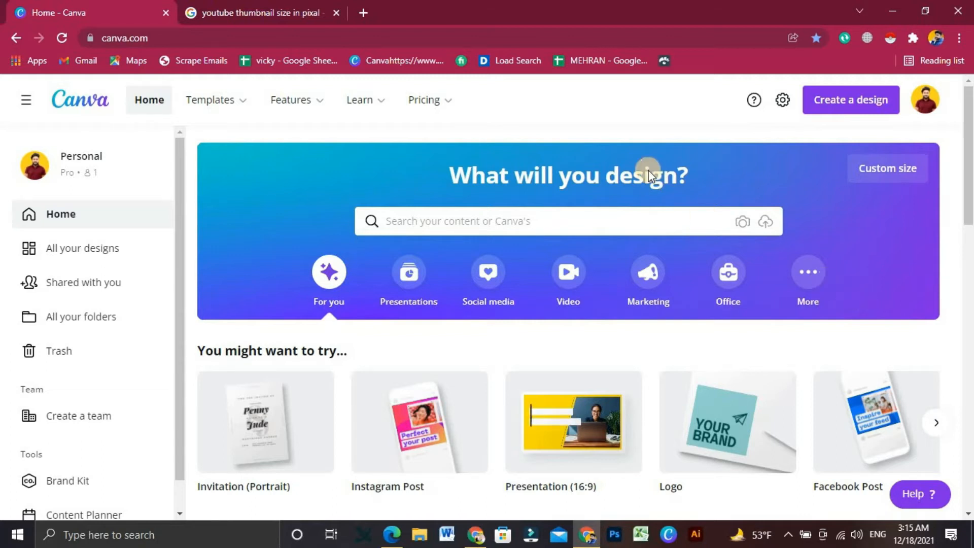
click(914, 173)
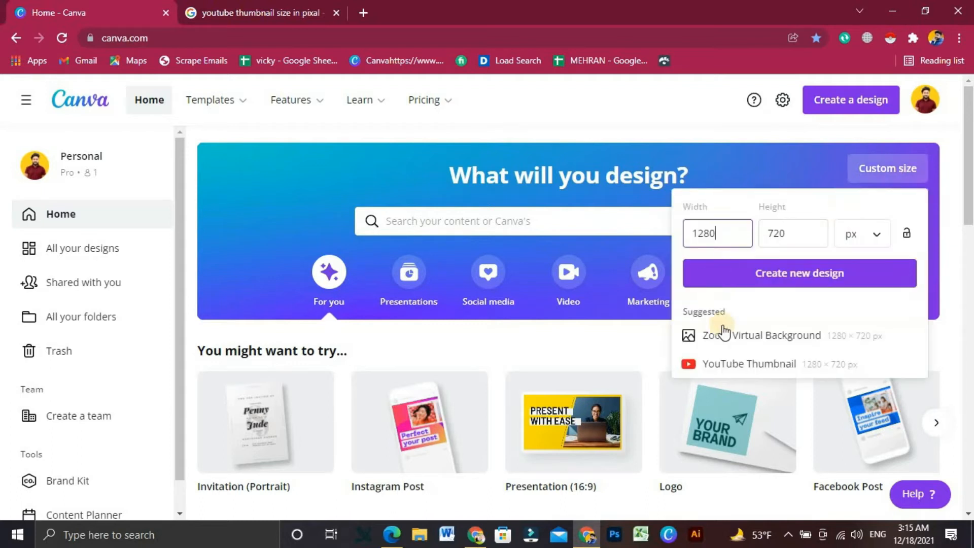
click(756, 367)
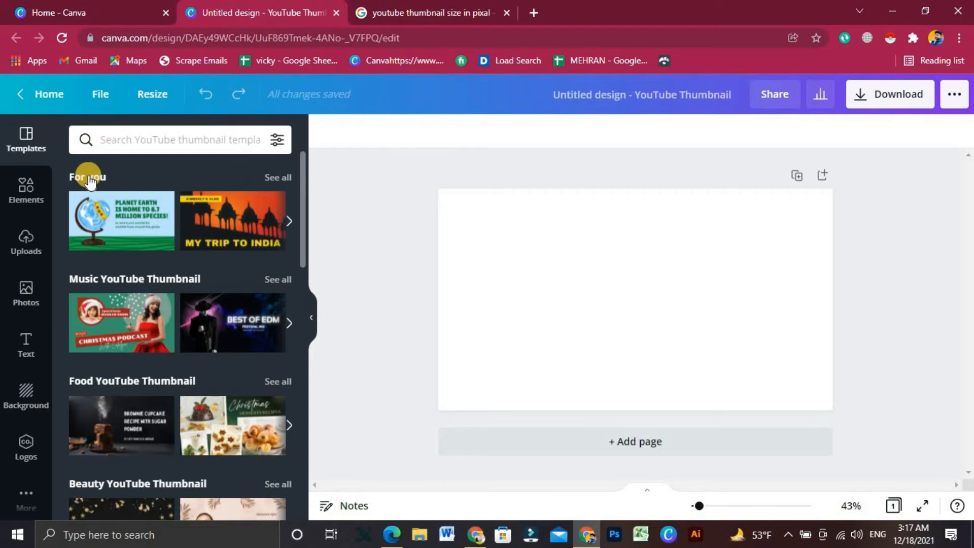
- Browse all of the "For you" thumbnail templates and return to the template category overview
click(275, 178)
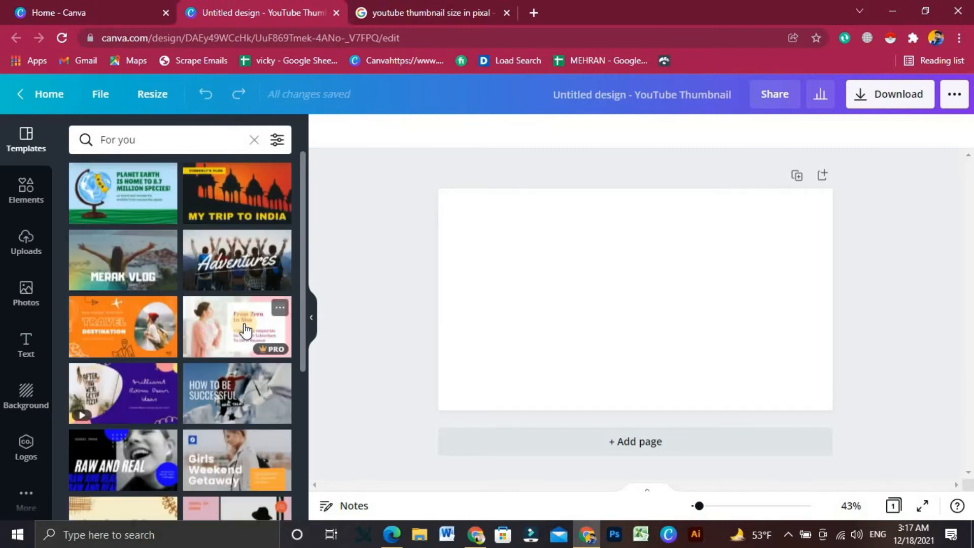
scroll(245, 331, down, 3)
scroll(246, 331, down, 2)
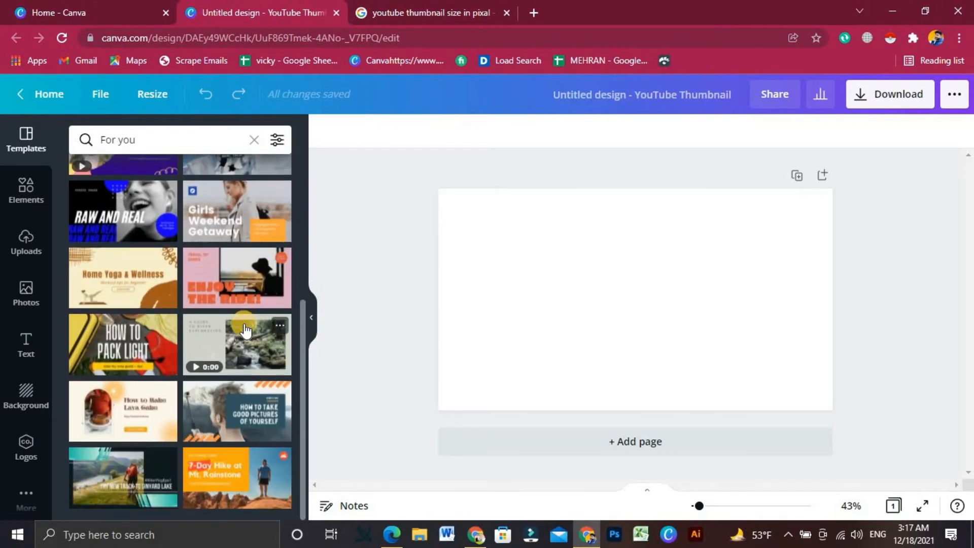
scroll(245, 304, up, 5)
click(253, 140)
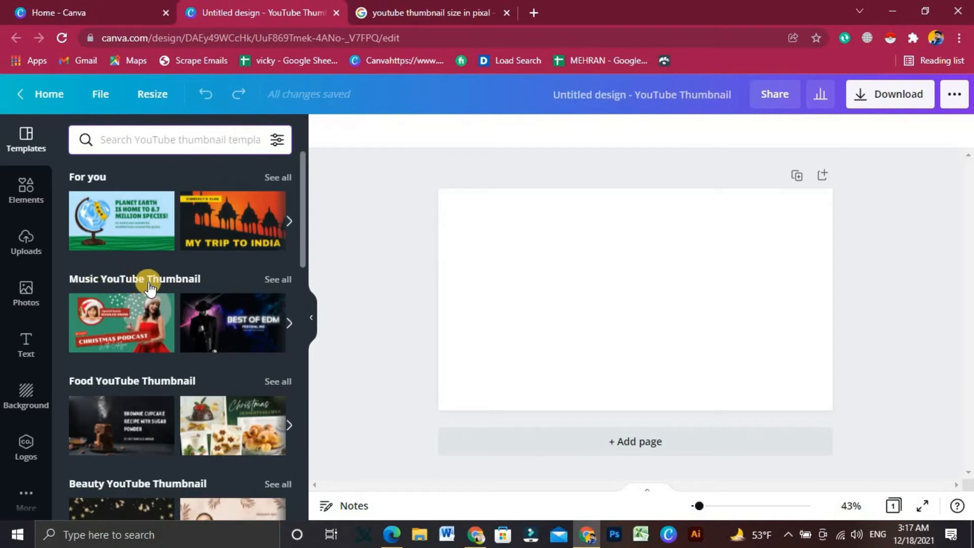
- Apply the "Top 10 Pop Music in 2021" template from the Music YouTube Thumbnail category to the blank page
click(245, 285)
scroll(142, 374, down, 5)
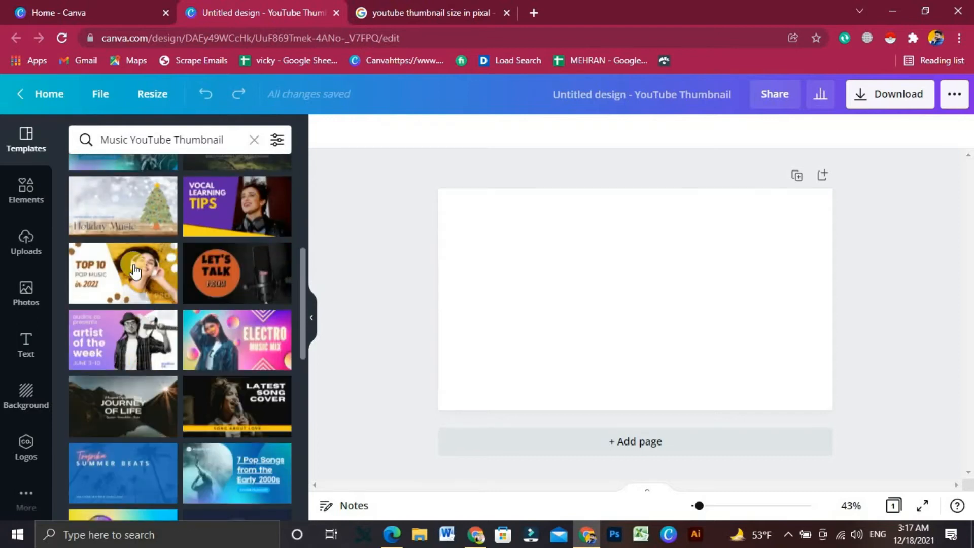
click(134, 269)
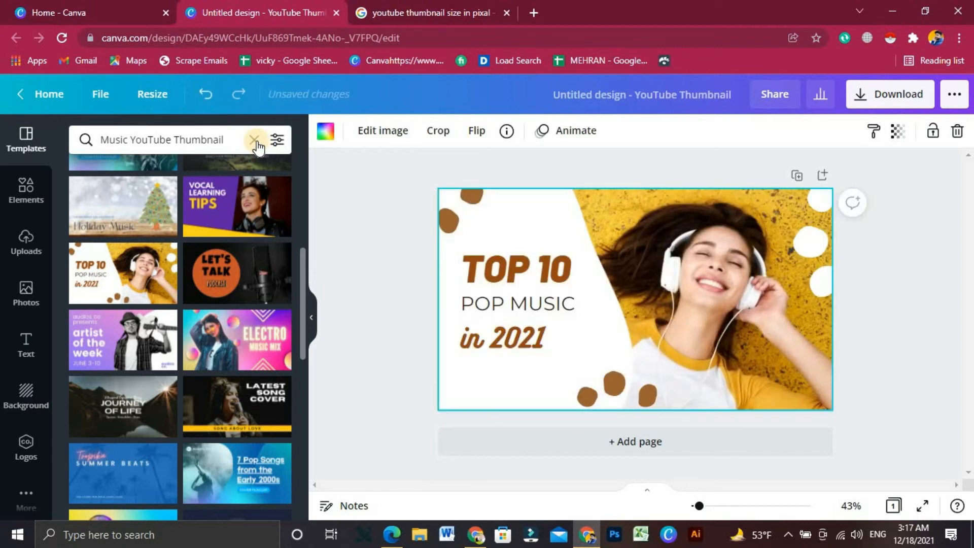
- Clear the template search and browse the YouTube thumbnail categories and the general results below them
click(254, 139)
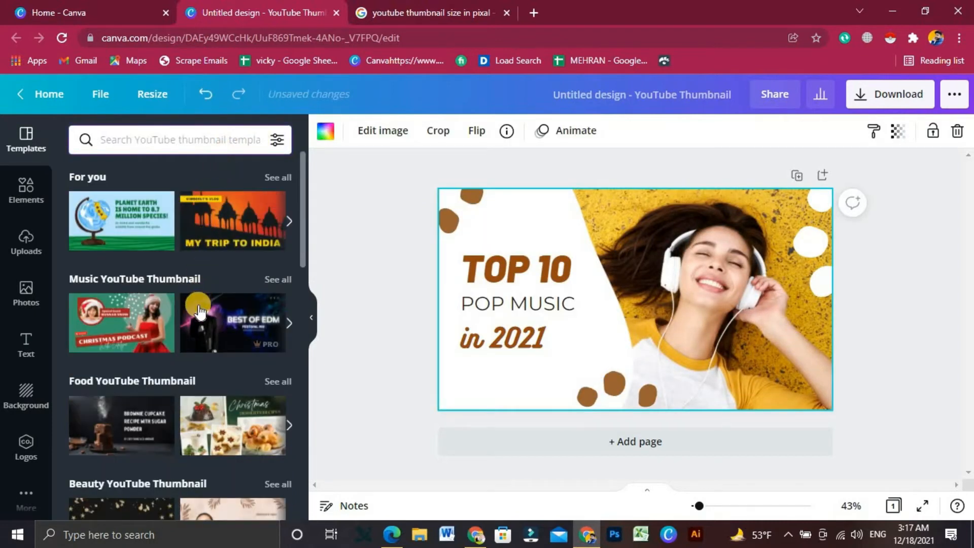
scroll(121, 249, down, 3)
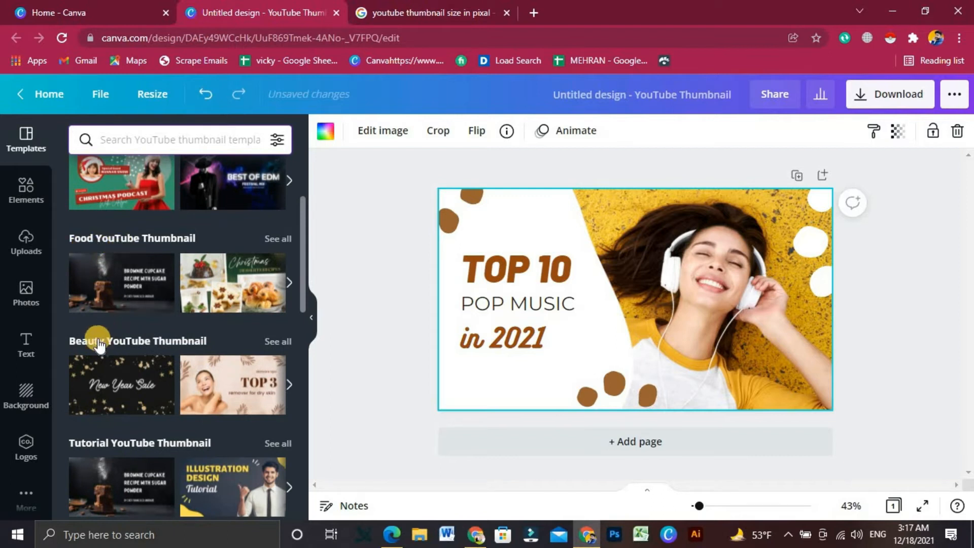
scroll(114, 349, down, 3)
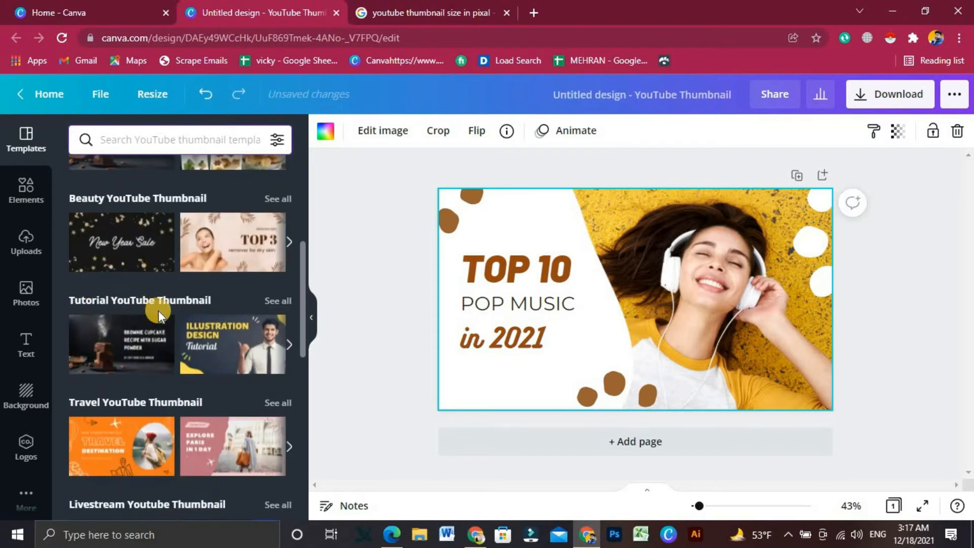
scroll(95, 414, down, 5)
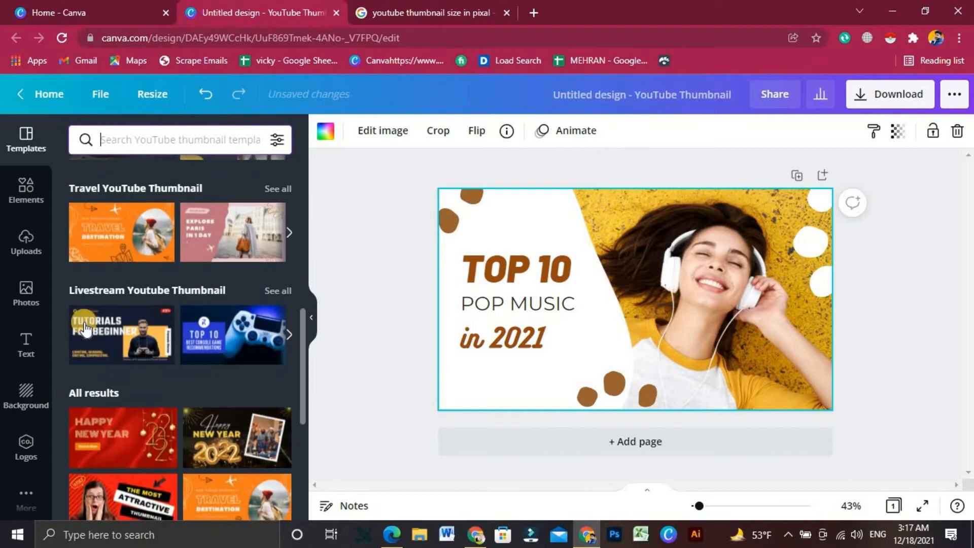
scroll(140, 343, down, 3)
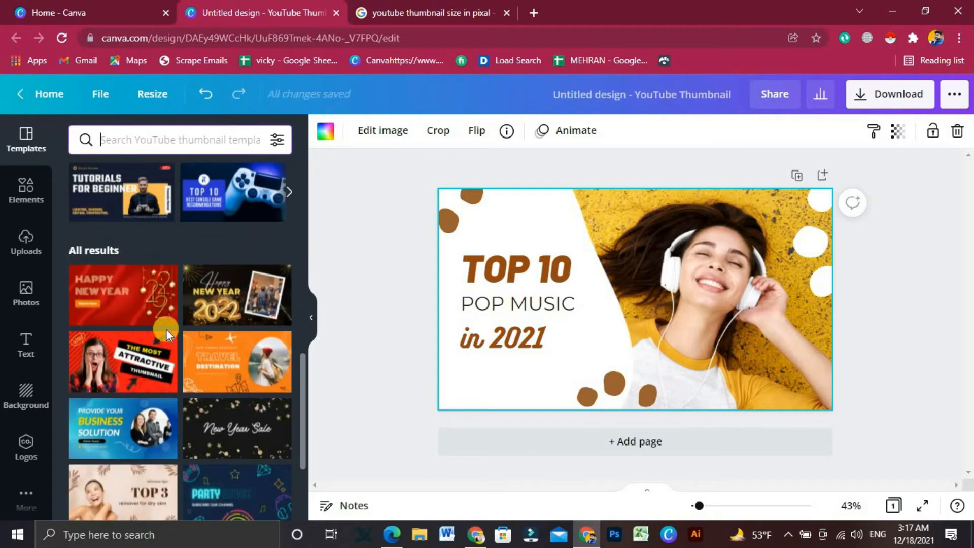
scroll(166, 328, down, 4)
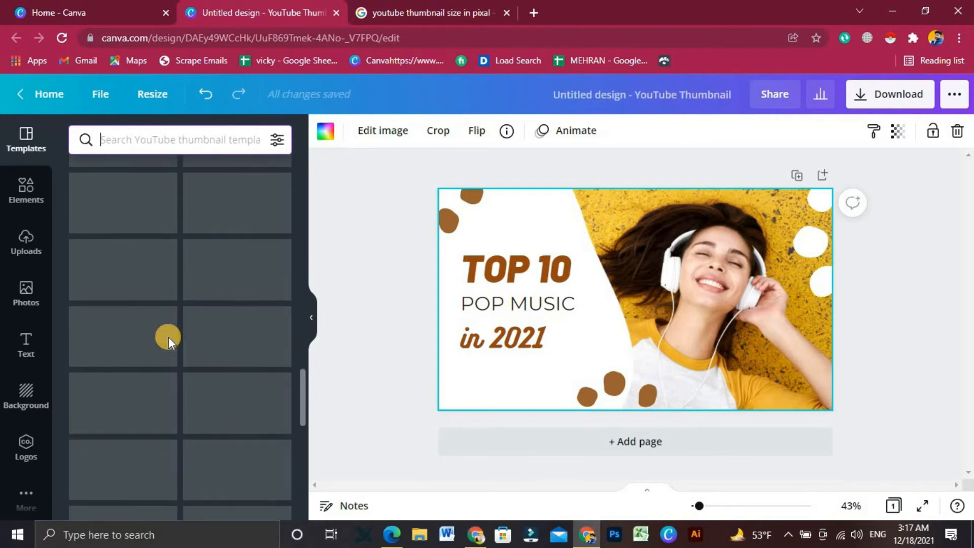
scroll(169, 336, up, 5)
scroll(169, 343, up, 6)
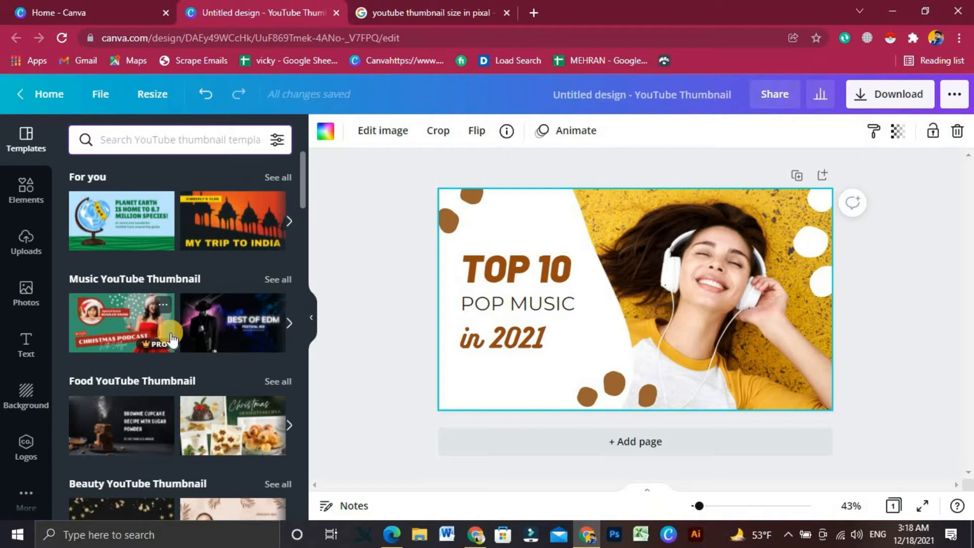
- Search the templates for "college youtube thumbnail"
click(123, 145)
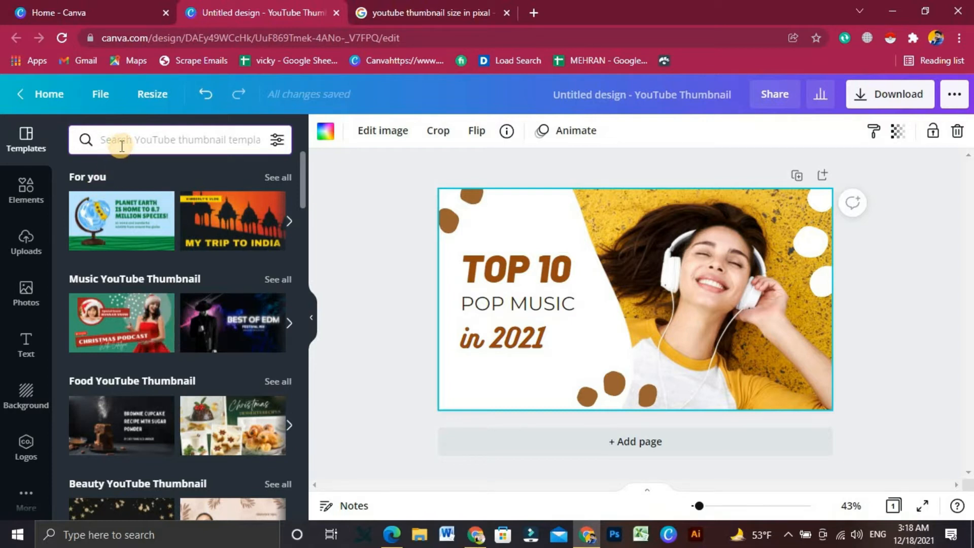
scroll(124, 139, down, 5)
scroll(129, 129, up, 5)
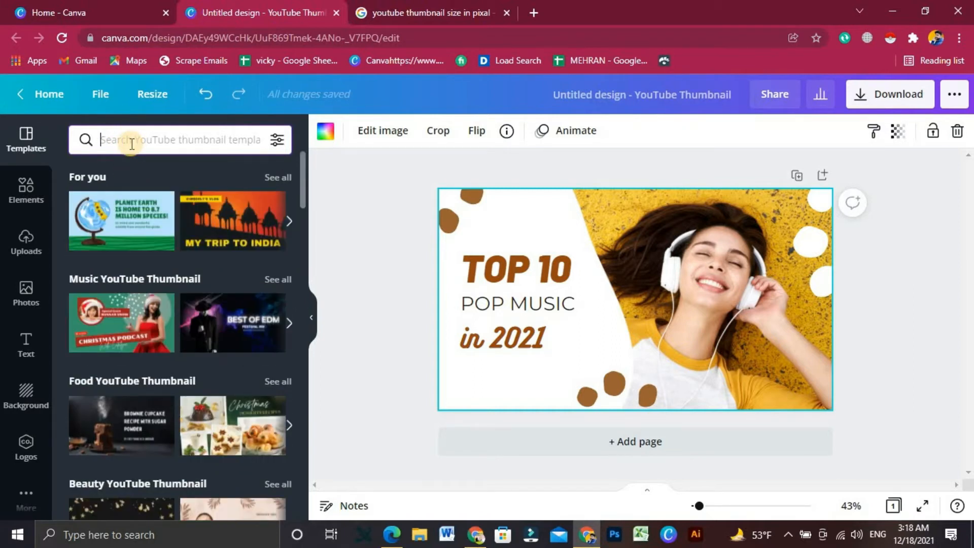
text(colle)
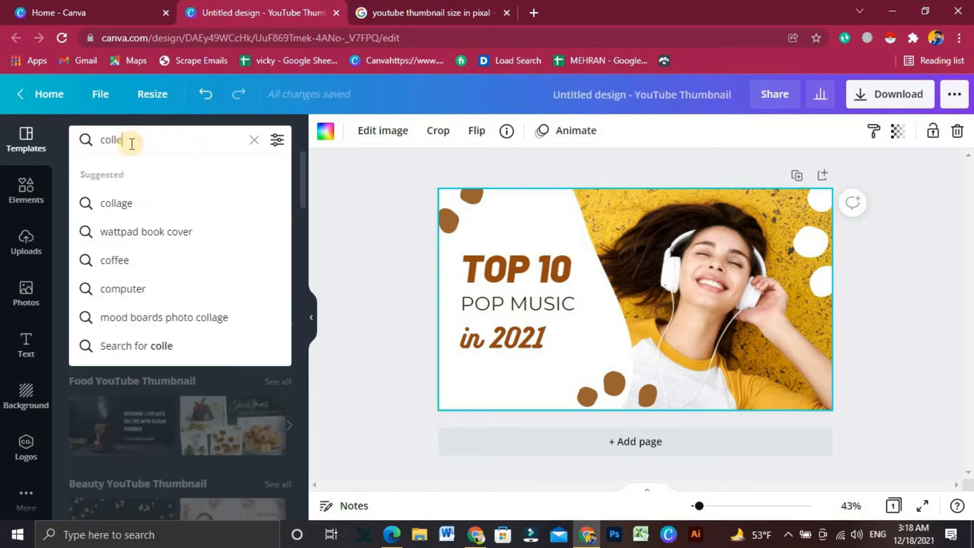
text(ge y)
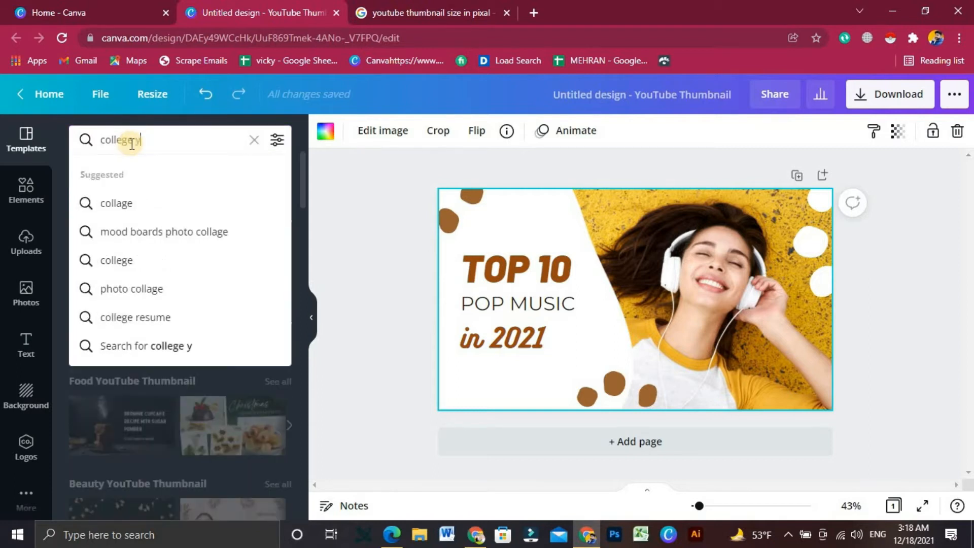
text(outube thum)
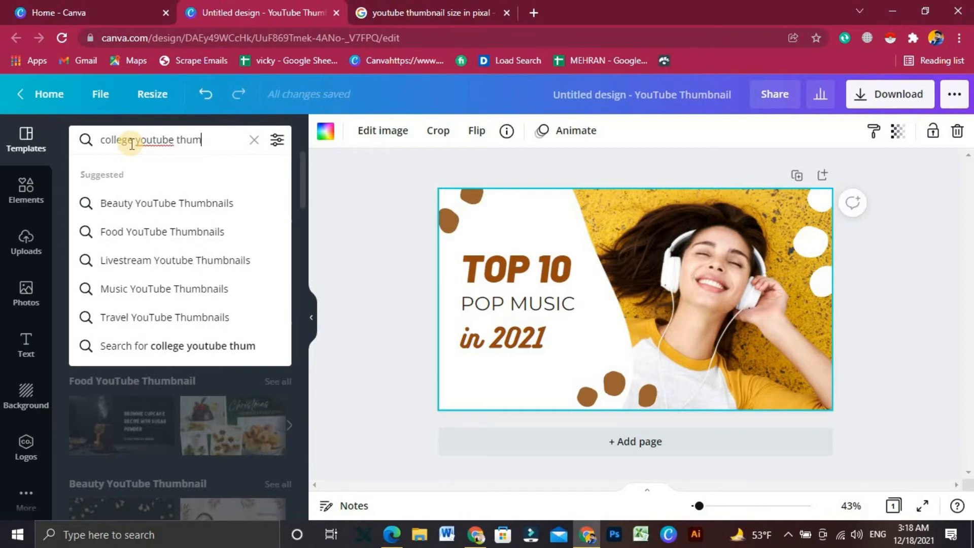
text(bnail)
key(Return)
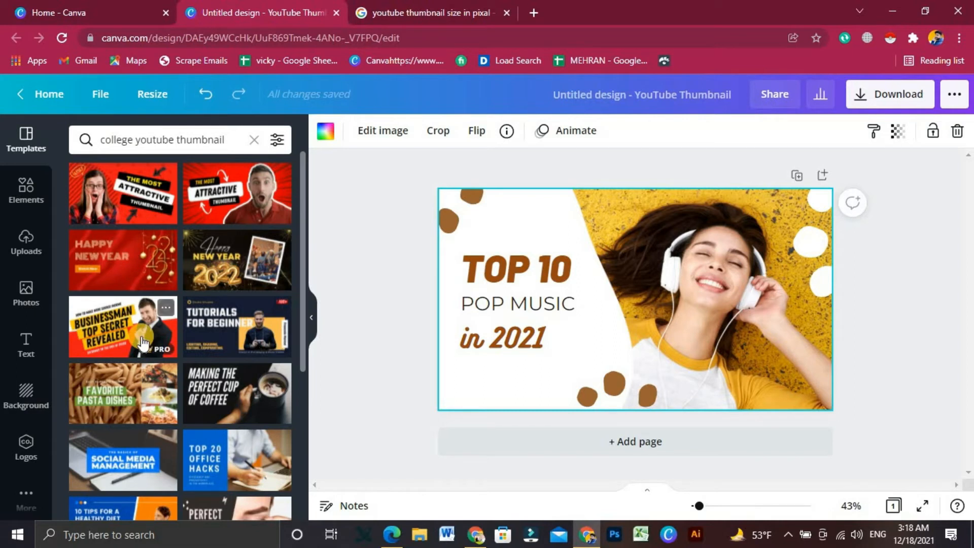
- Apply the "10 Tips for a Healthy Diet This New Year" template to the page and clear the template search
scroll(144, 343, down, 5)
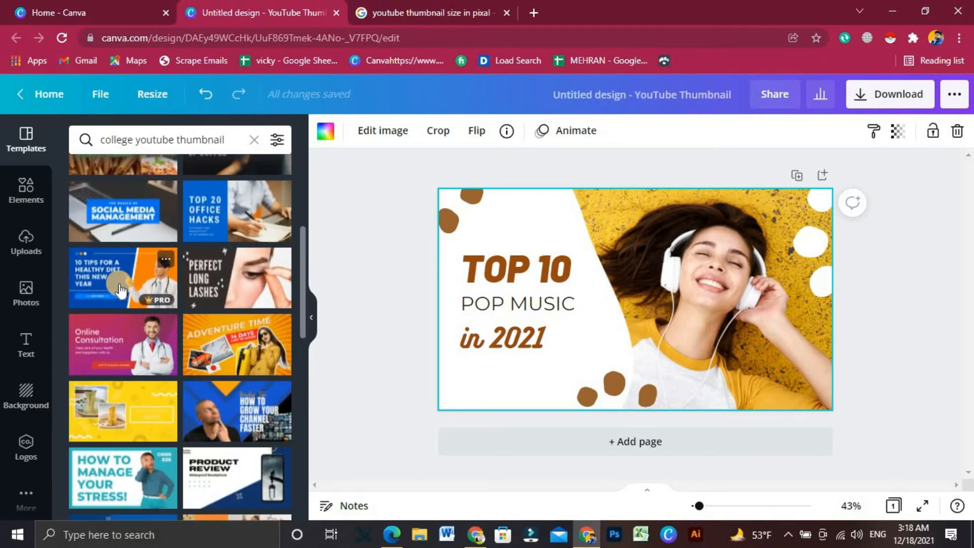
click(147, 292)
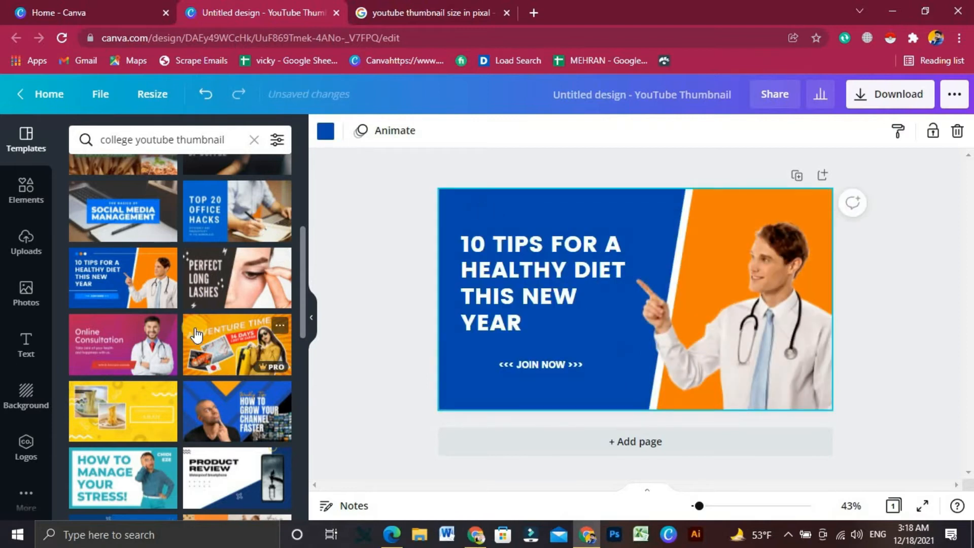
click(254, 140)
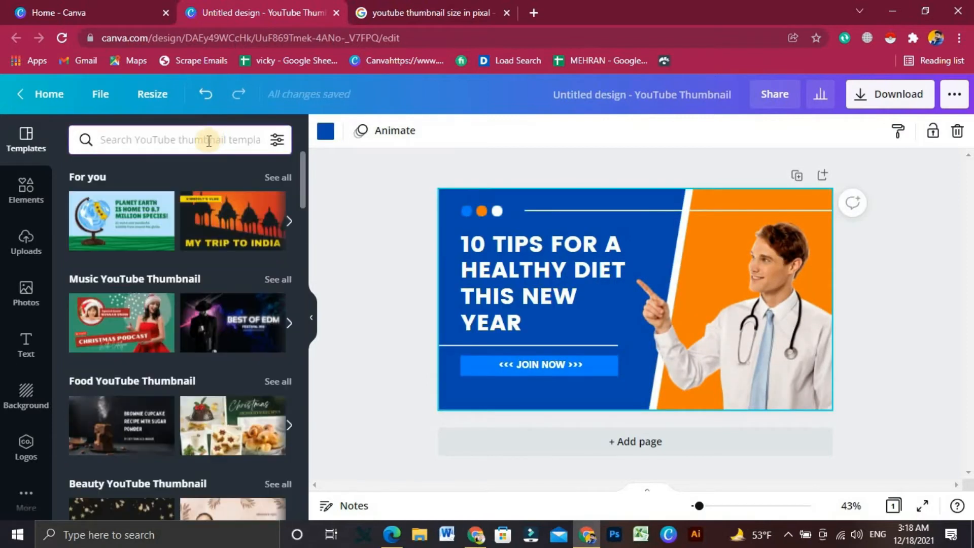
scroll(173, 413, down, 4)
scroll(172, 414, down, 7)
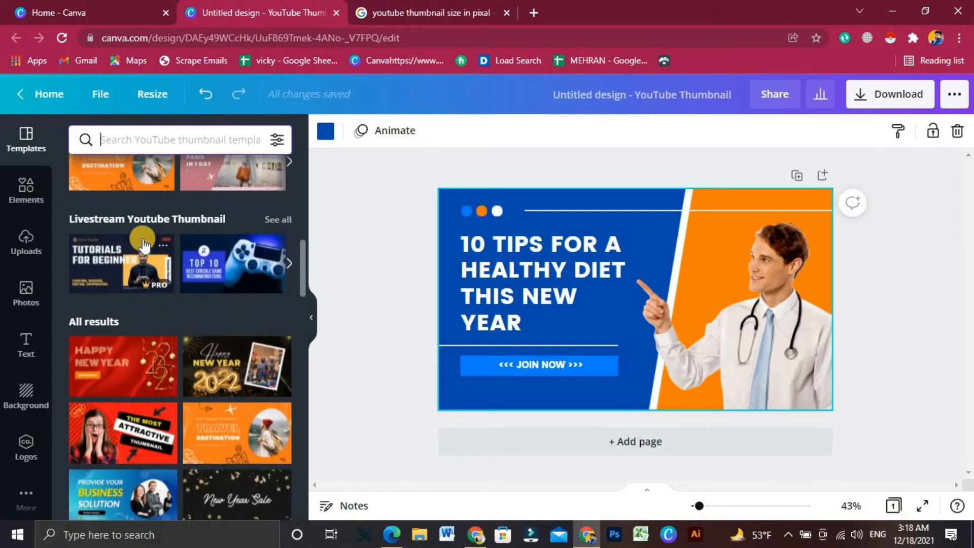
- Select the thumbnail's headline text for editing and deselect it again
click(499, 274)
click(499, 275)
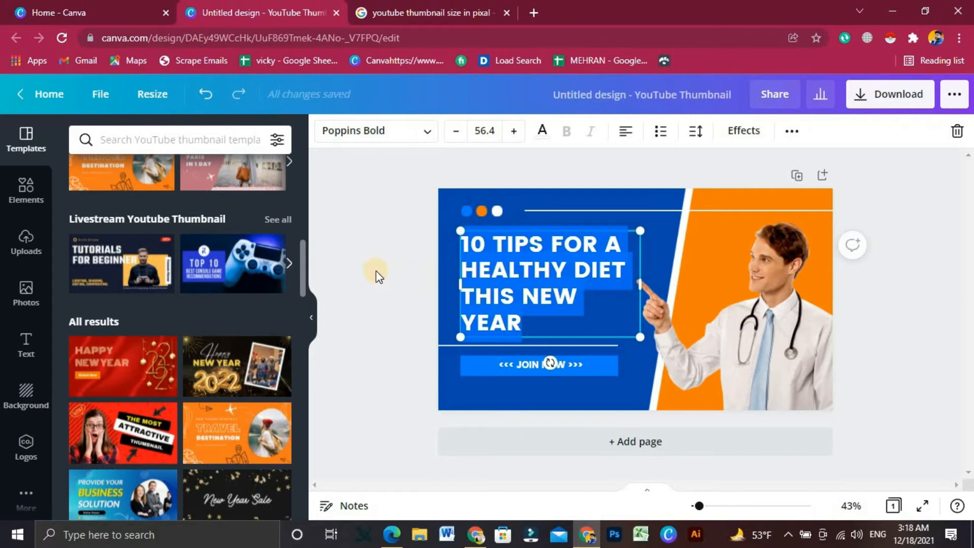
click(376, 253)
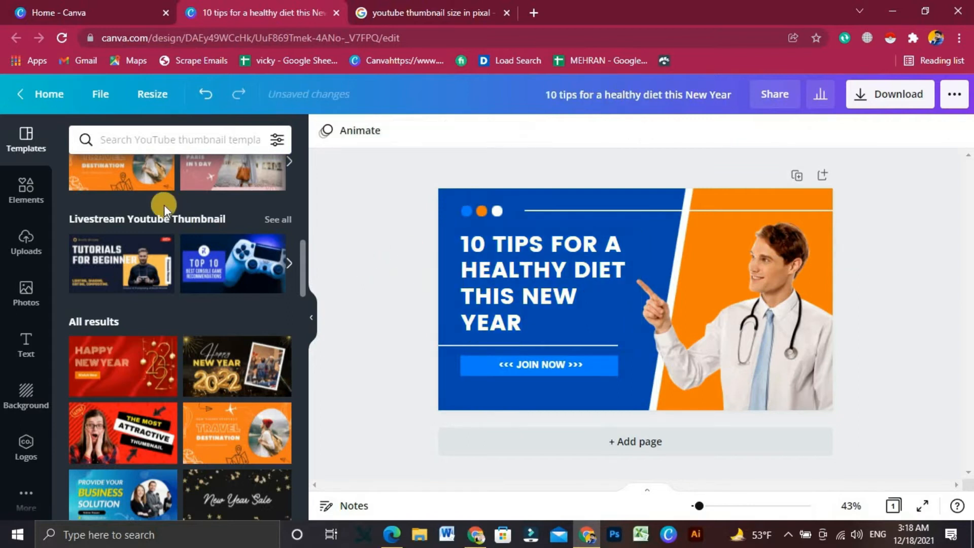
- Open the Elements library, look over its sections and show the recent and suggested element searches
click(27, 190)
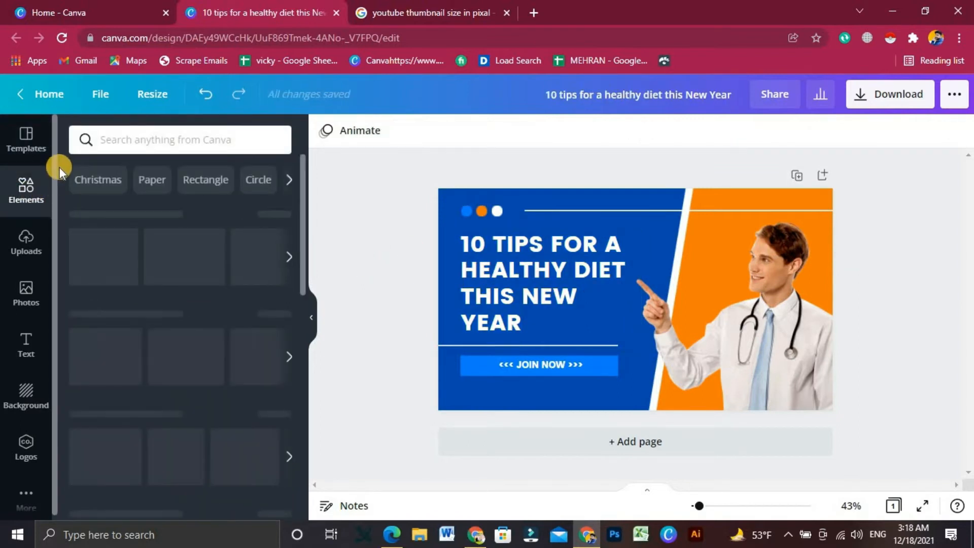
click(147, 12)
mouse_move(269, 107)
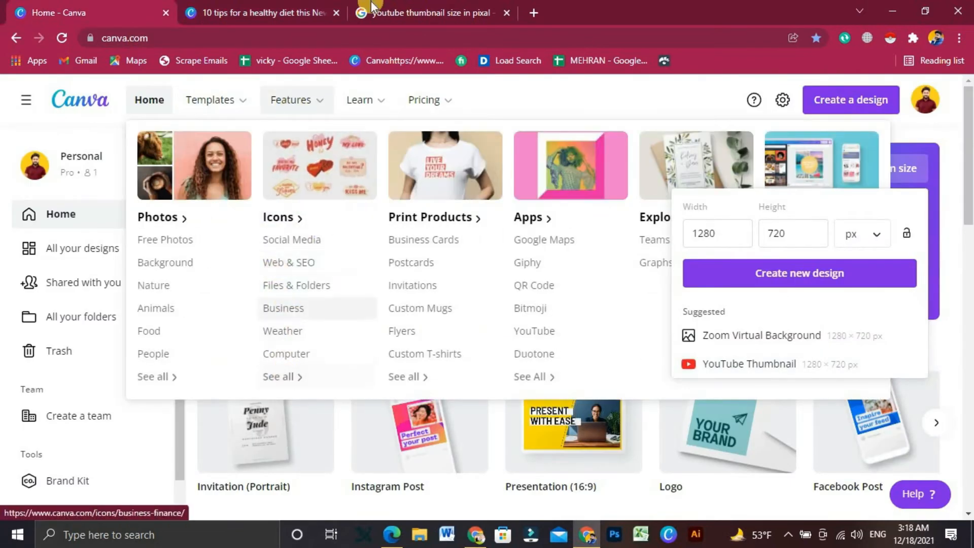
key(ctrl+Tab)
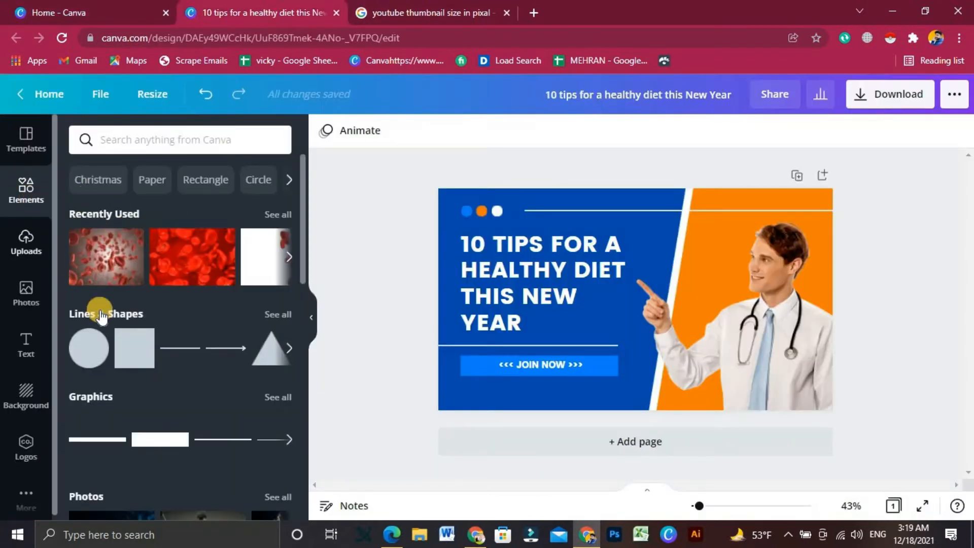
scroll(138, 364, down, 4)
scroll(147, 367, up, 4)
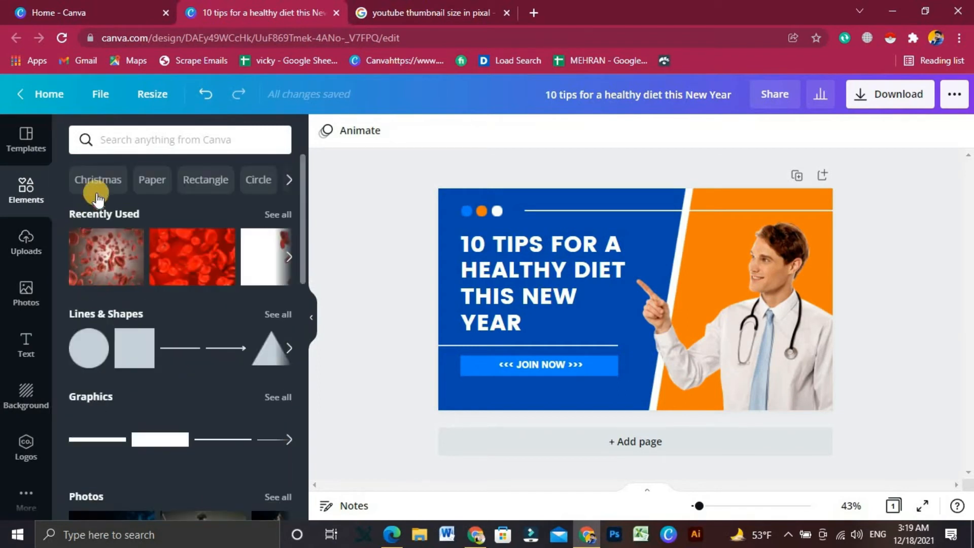
click(112, 148)
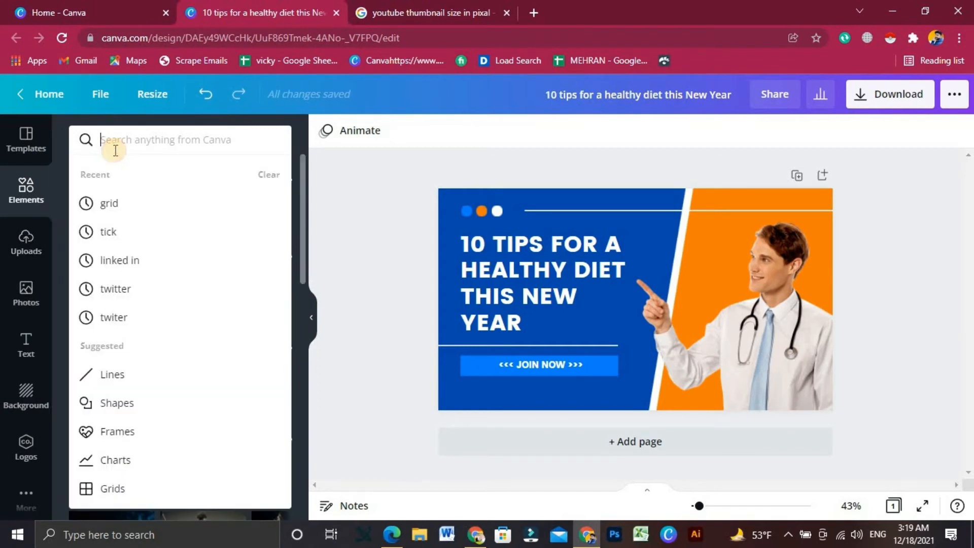
click(62, 144)
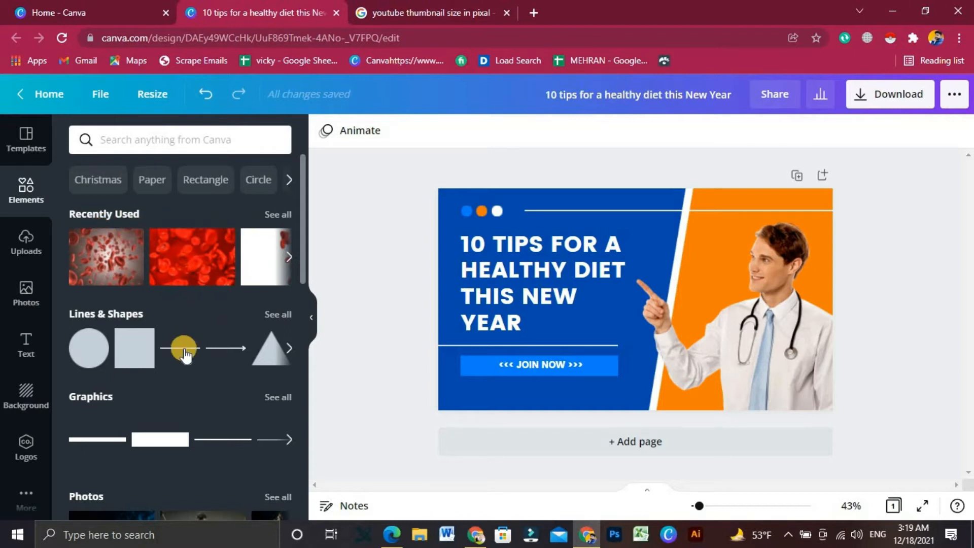
- Browse all recently used elements and return to the elements overview
click(277, 215)
scroll(245, 383, down, 5)
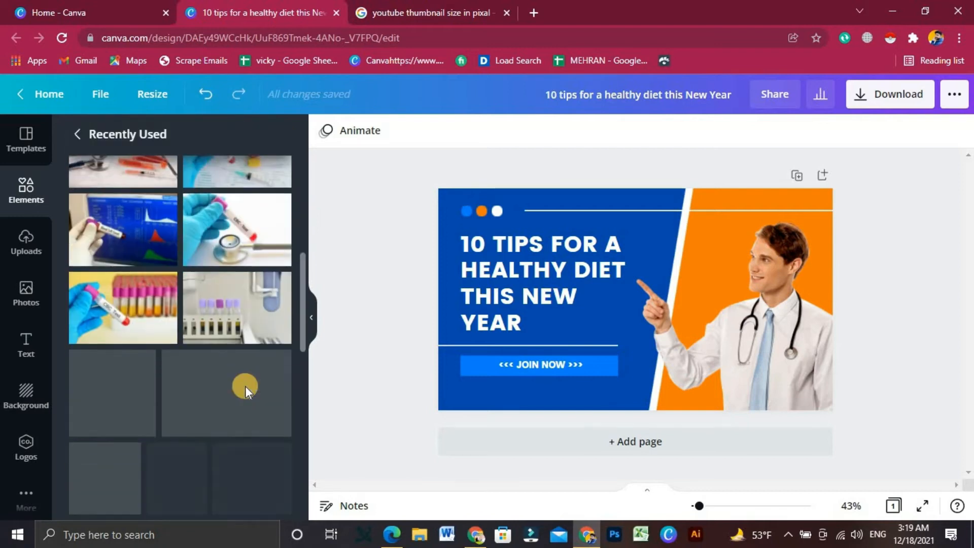
scroll(245, 386, down, 3)
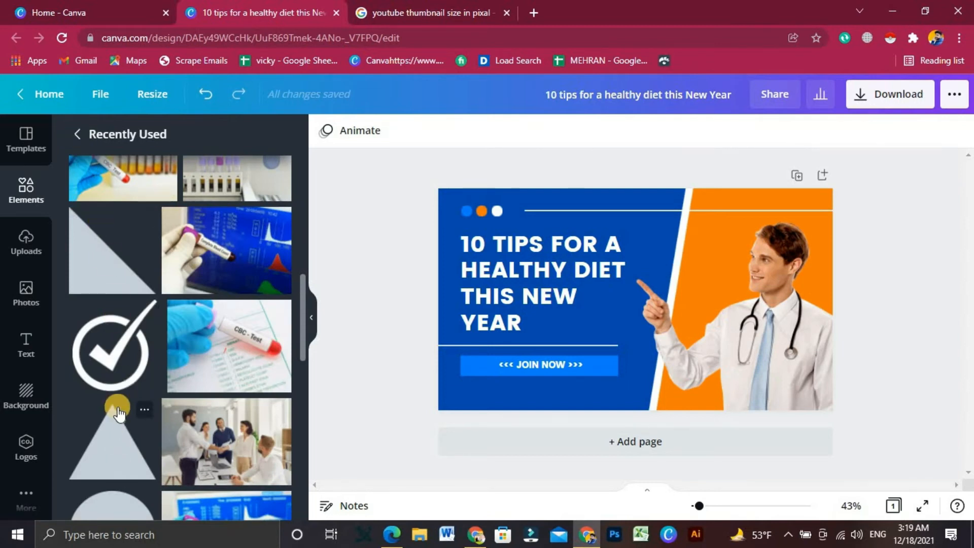
scroll(126, 376, down, 3)
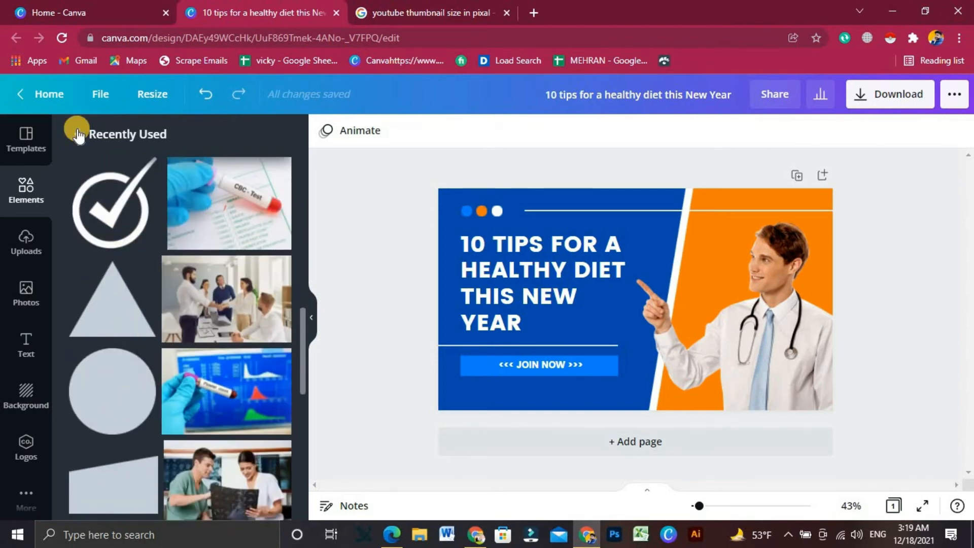
click(77, 134)
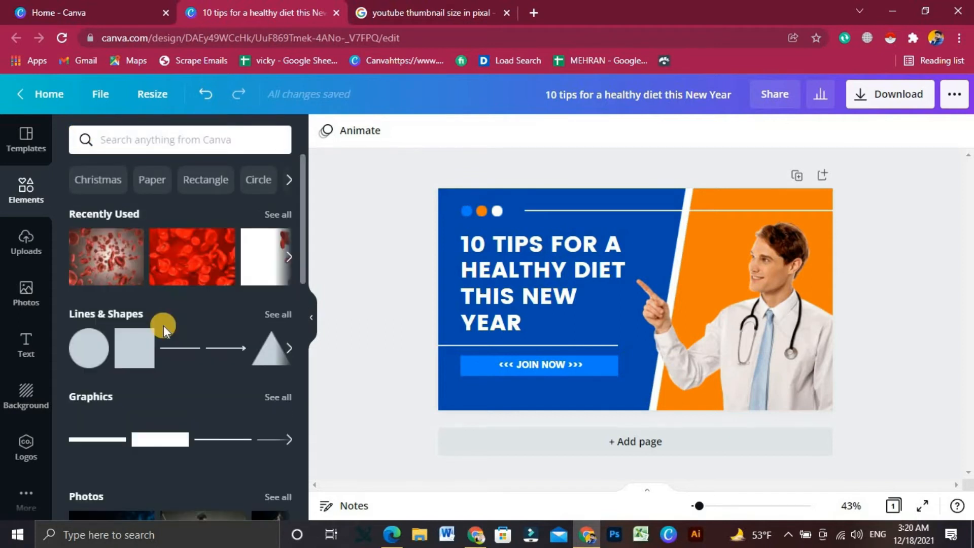
- Browse the complete Lines & Shapes collection of elements
click(163, 325)
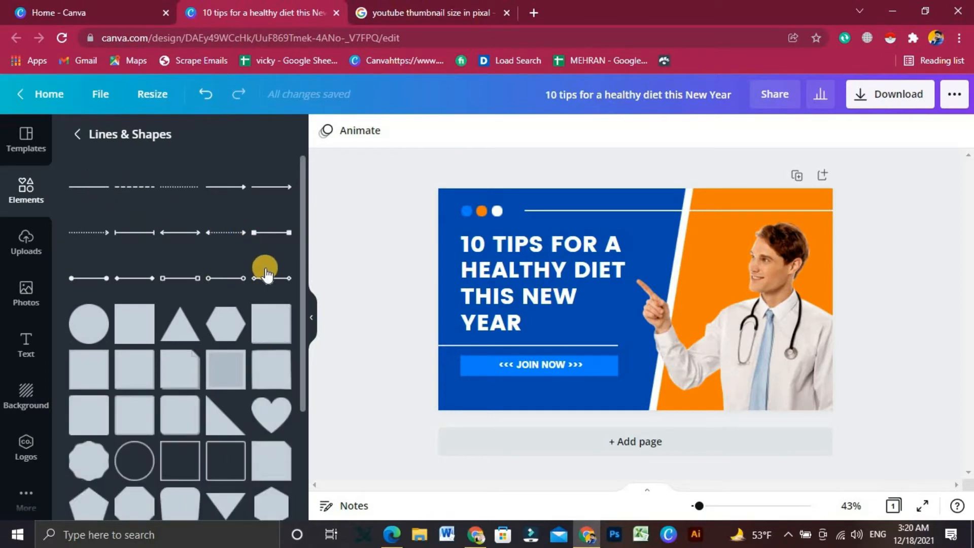
scroll(266, 274, down, 3)
scroll(250, 357, down, 10)
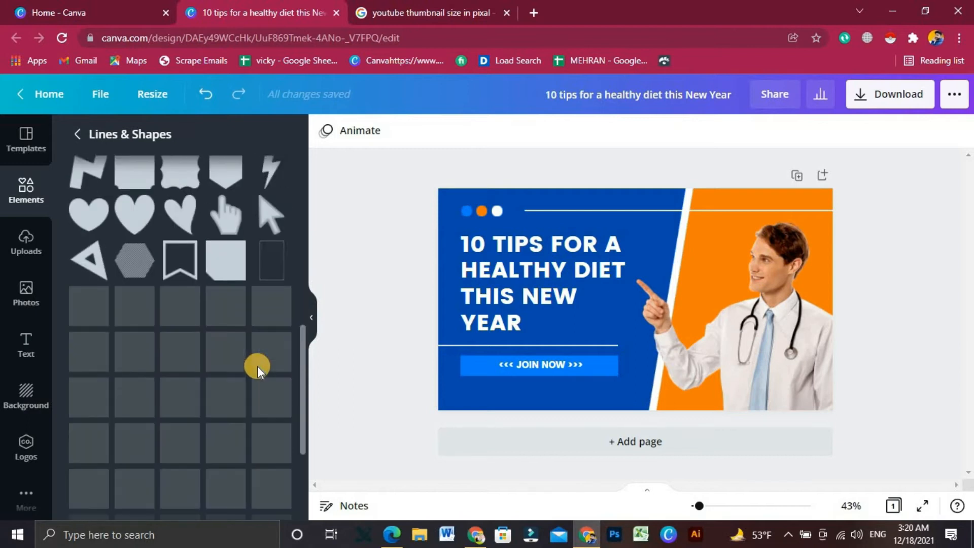
scroll(244, 391, down, 5)
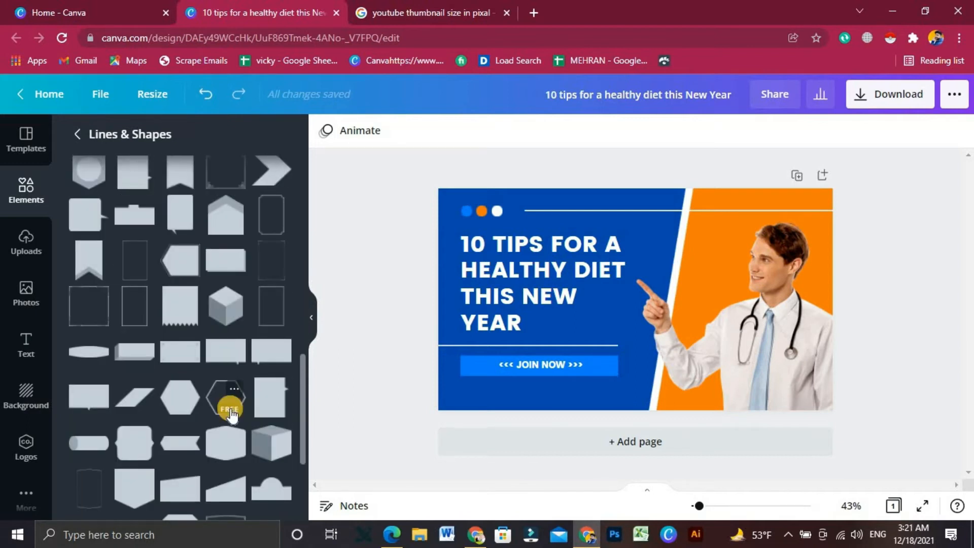
- Move the slanted orange shape behind the doctor leftwards, over part of the blue background and the headline area
click(442, 219)
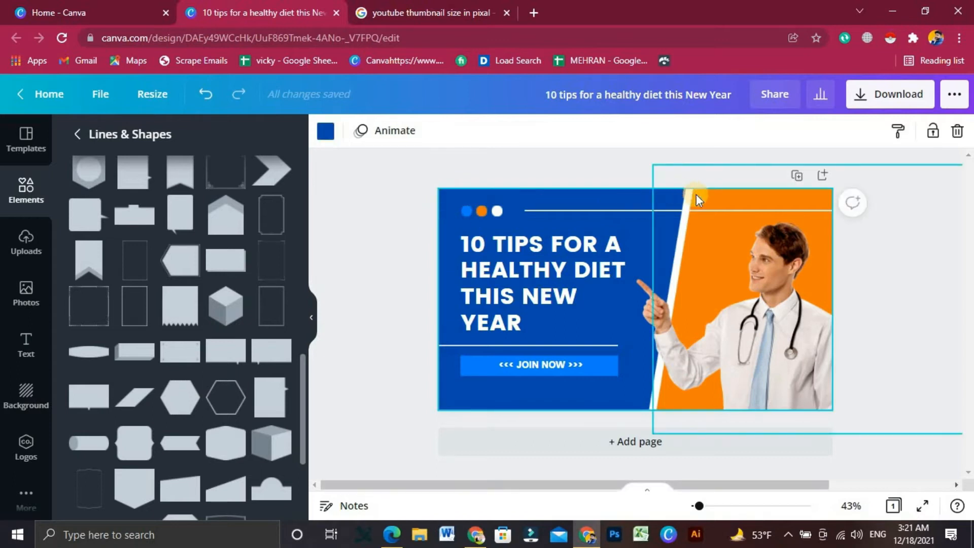
drag(715, 196, 624, 201)
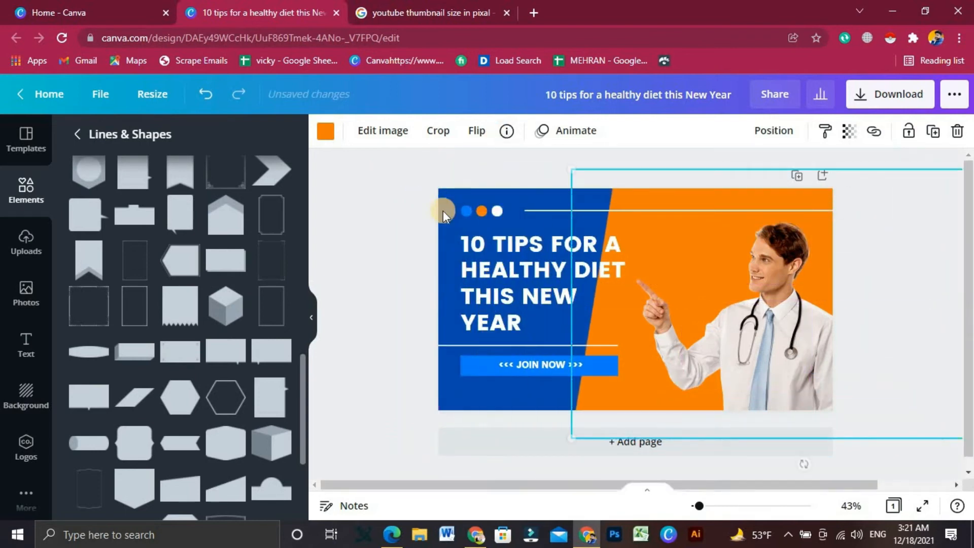
click(446, 213)
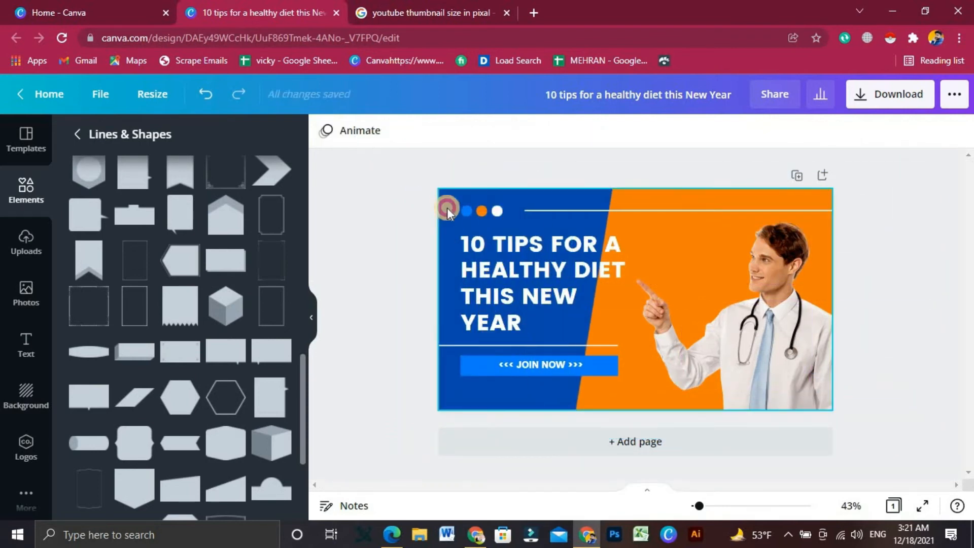
- Move the slanted orange shape and the doctor photo rightwards on the thumbnail, away from the headline
drag(682, 210, 820, 220)
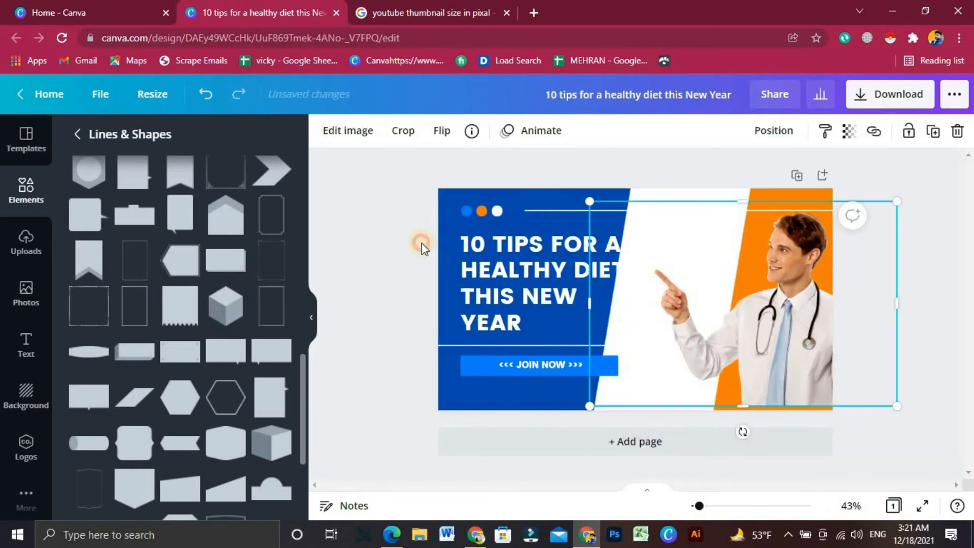
click(423, 245)
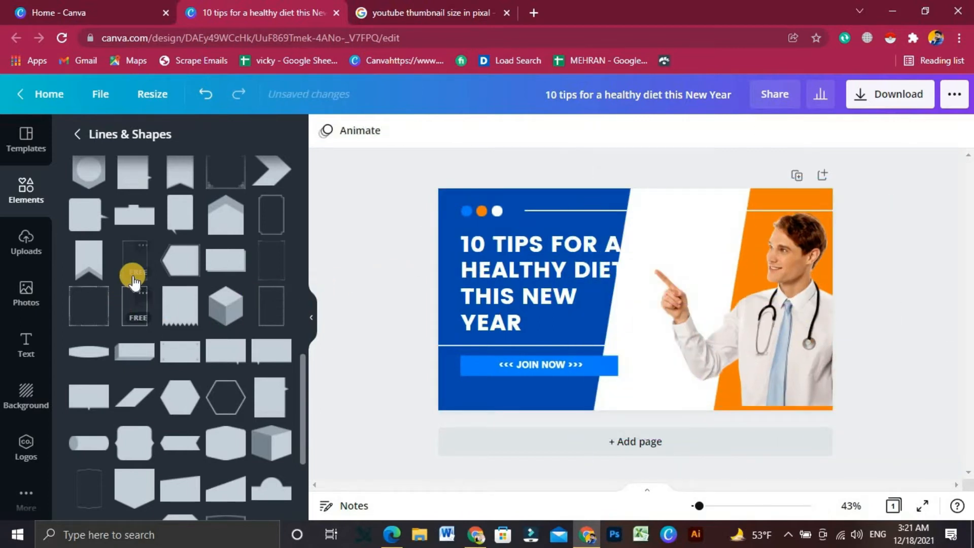
- Browse the basic shapes, stars, hearts and frames in the Lines & Shapes collection, ending back at the elements overview
scroll(133, 281, down, 10)
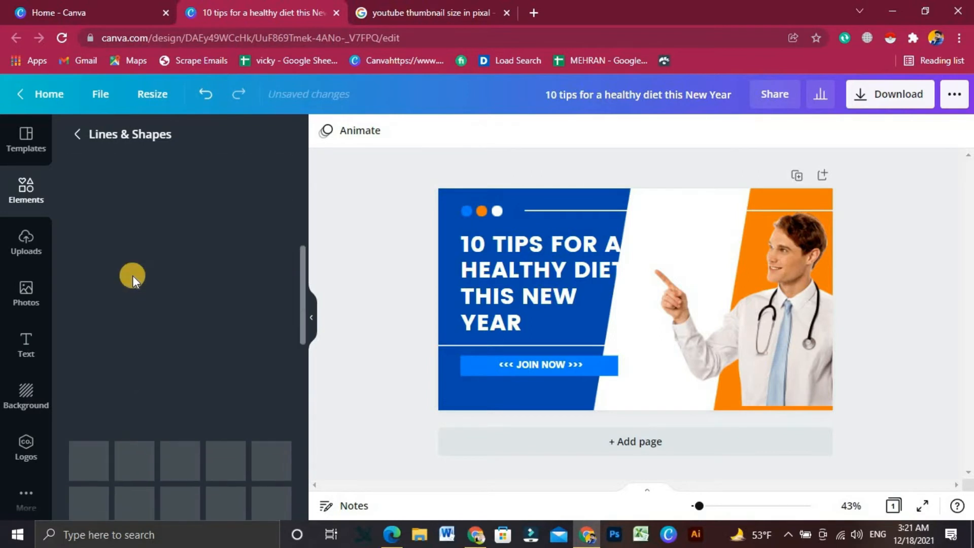
click(77, 136)
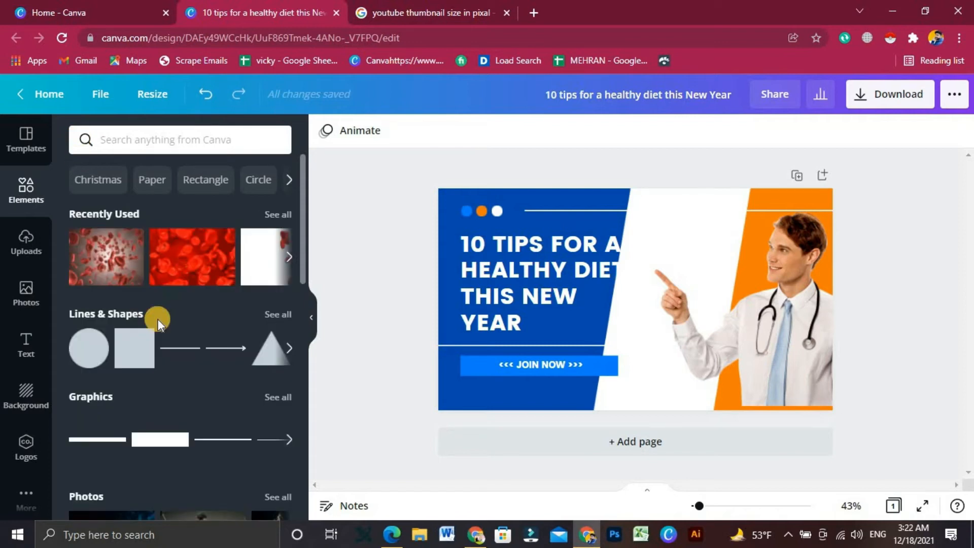
click(275, 315)
scroll(143, 356, down, 1)
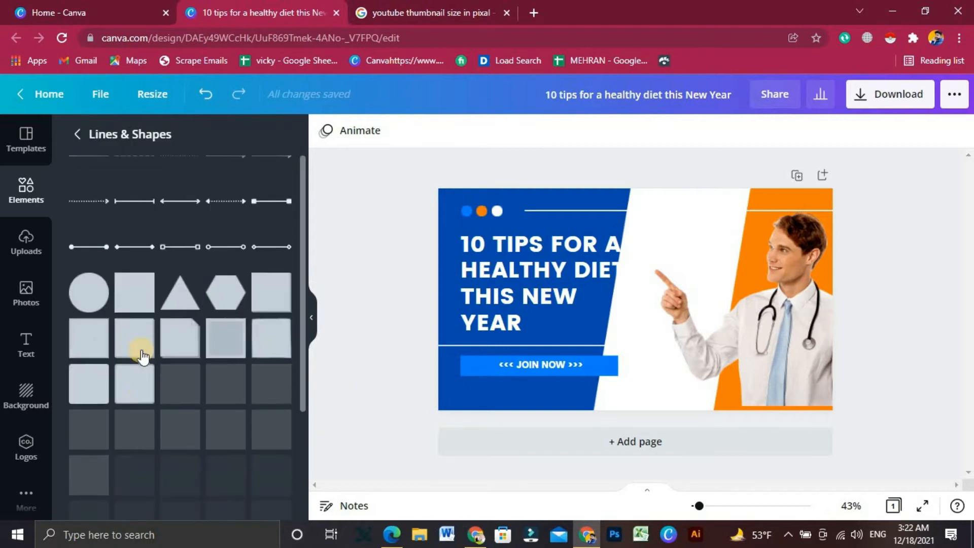
scroll(142, 350, down, 4)
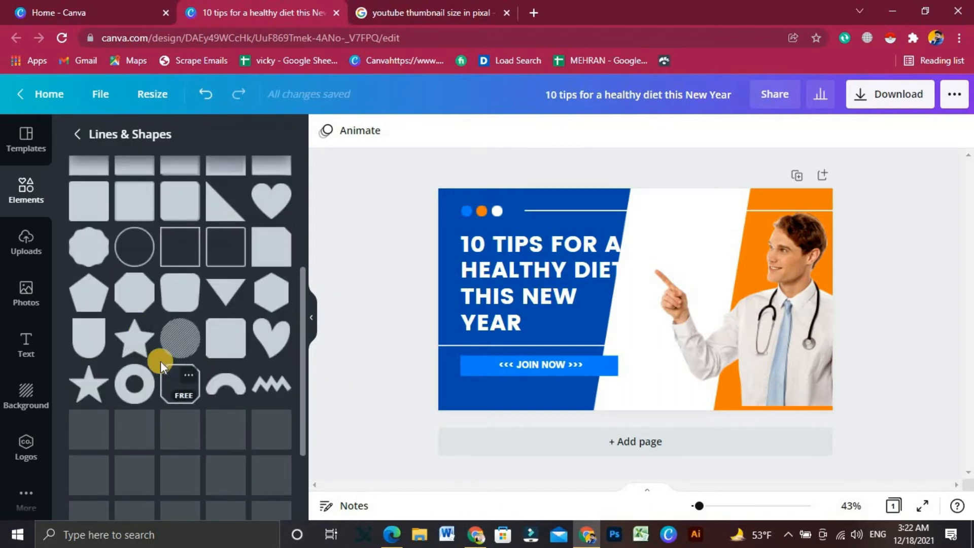
scroll(160, 365, down, 3)
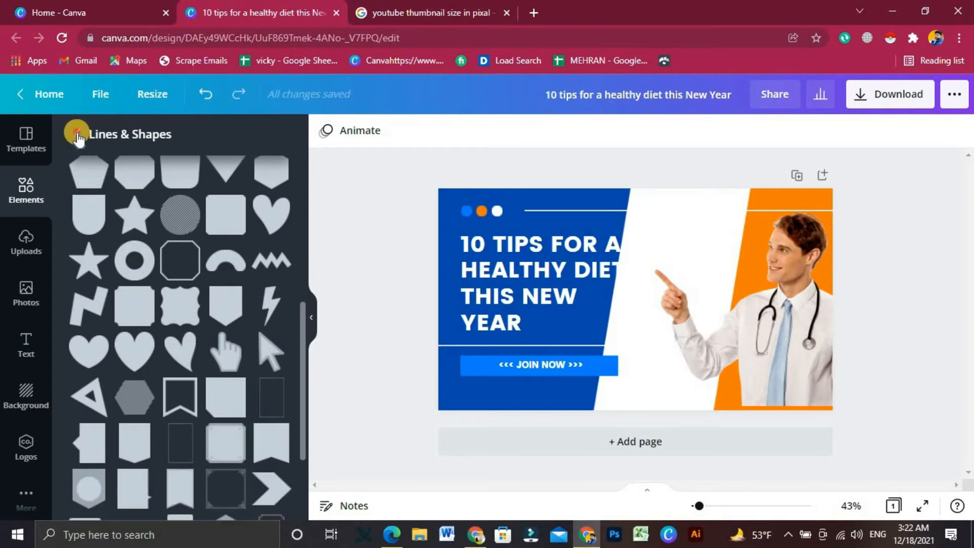
click(77, 135)
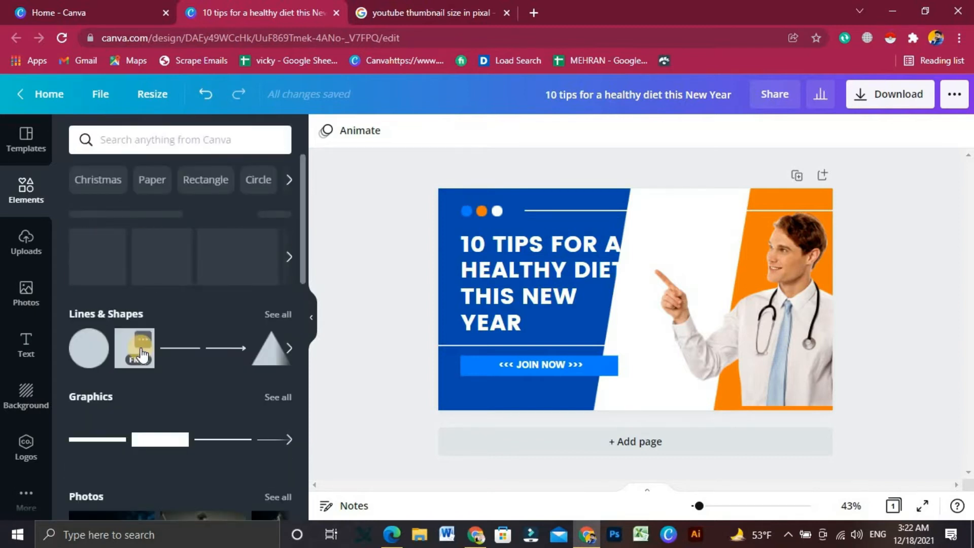
- Show all Graphics elements and look over the Featured, Gradient and Stickers sections
scroll(141, 350, down, 4)
scroll(142, 351, up, 3)
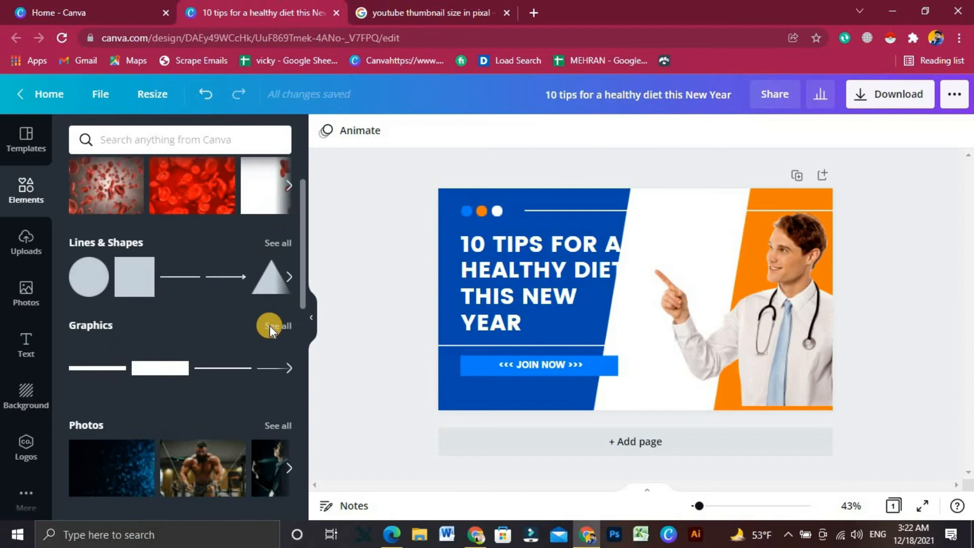
click(269, 326)
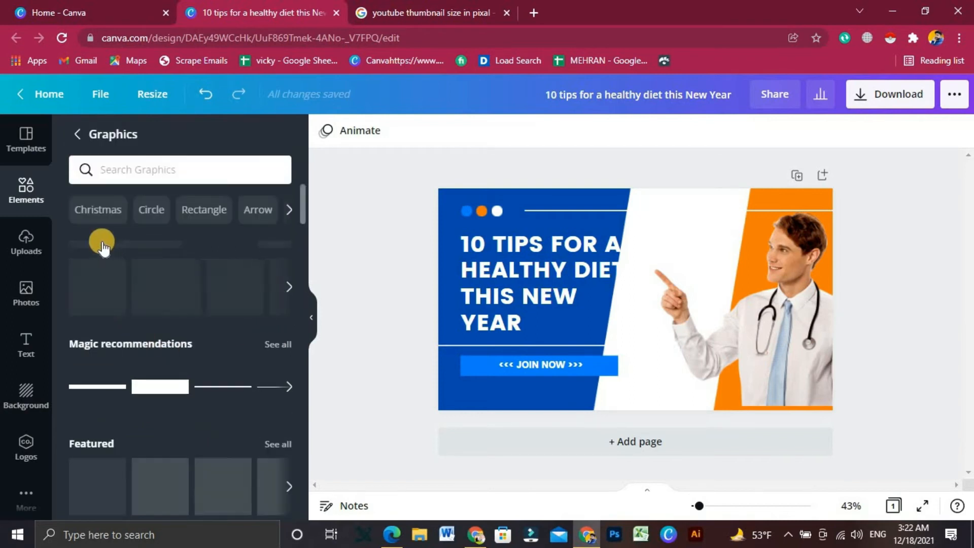
scroll(112, 259, down, 5)
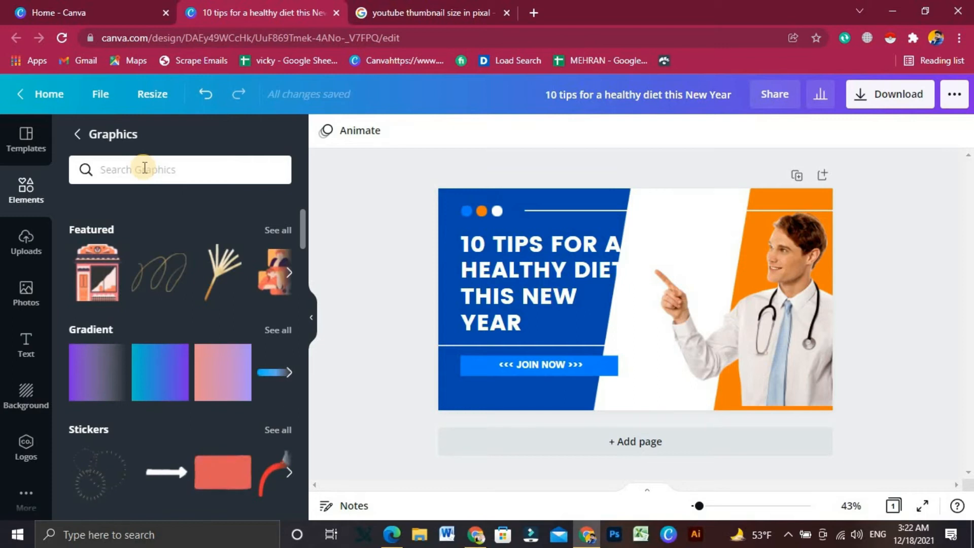
- Search the graphics for "t shirt icons", browse the matches and clear the search
click(145, 169)
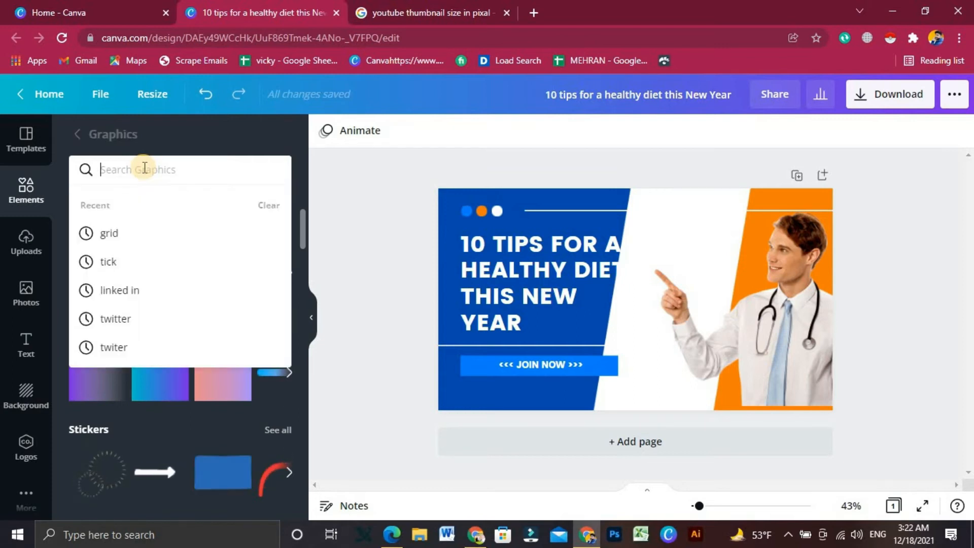
text(t shirt ico)
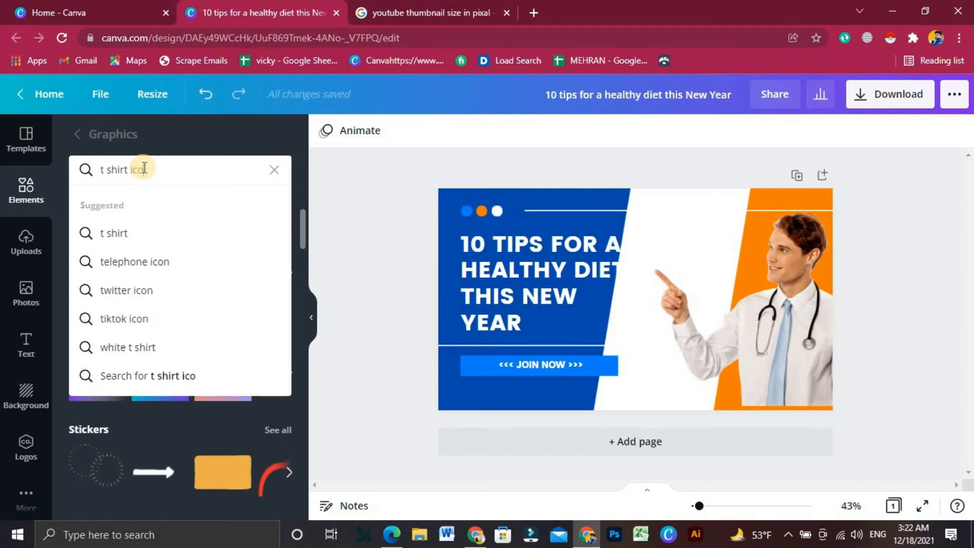
text(ns)
key(Return)
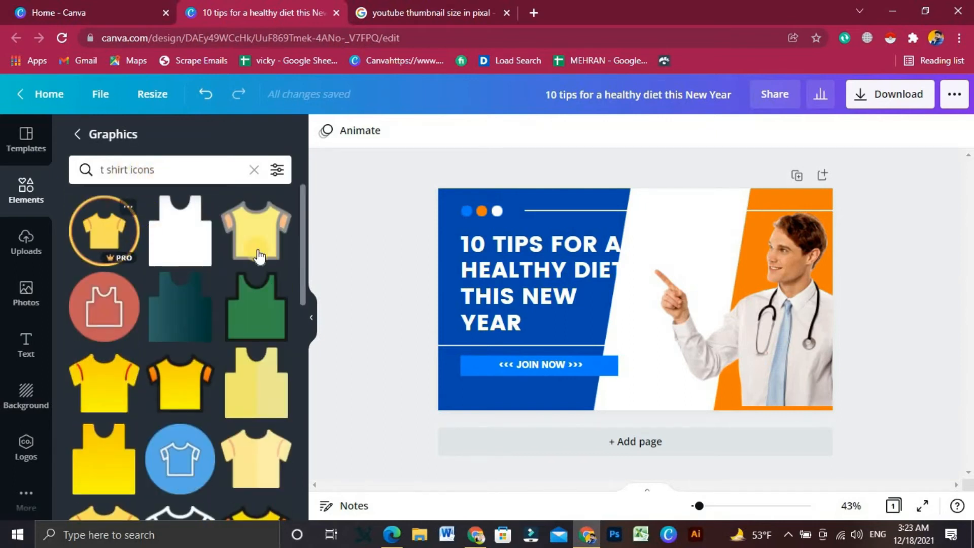
scroll(238, 325, down, 10)
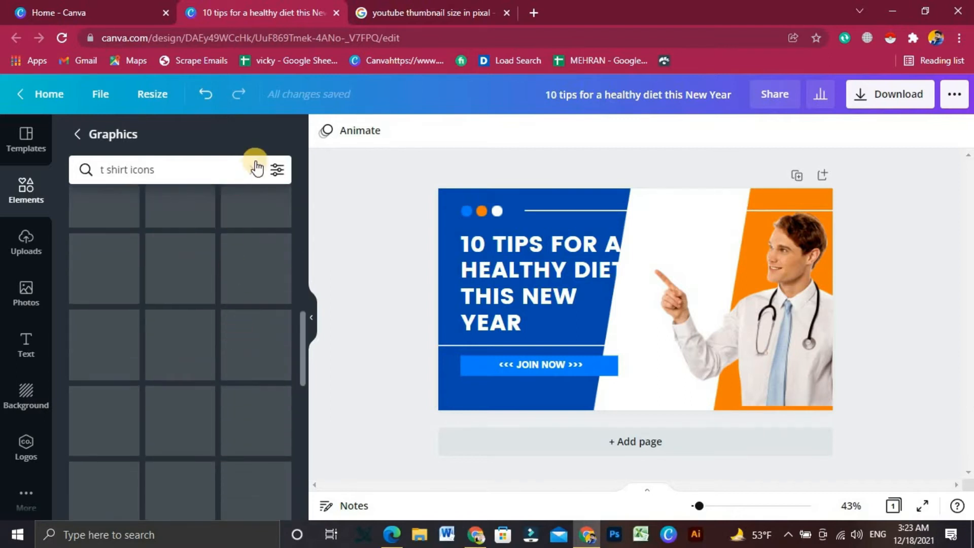
click(257, 168)
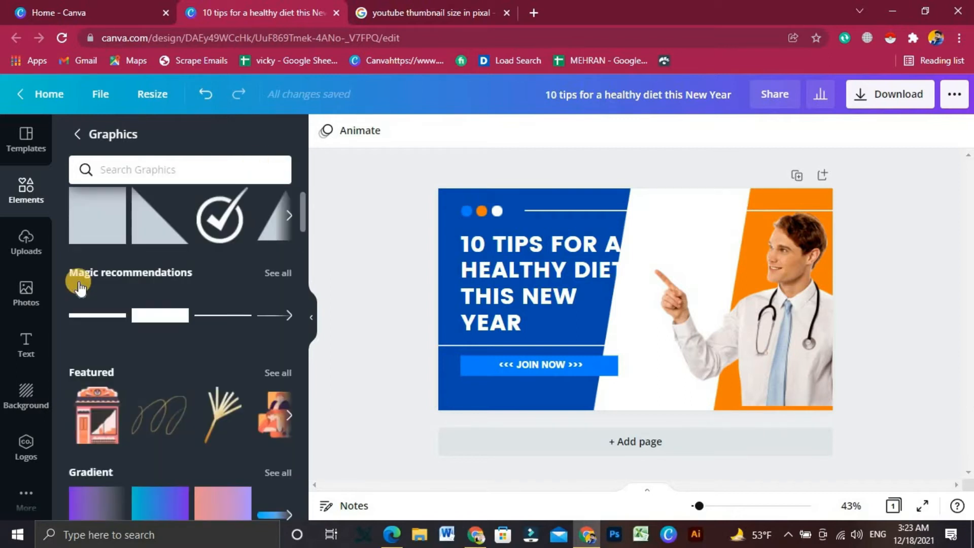
- Browse all Magic recommendations graphics and return to the Graphics sections
click(278, 277)
scroll(158, 297, down, 3)
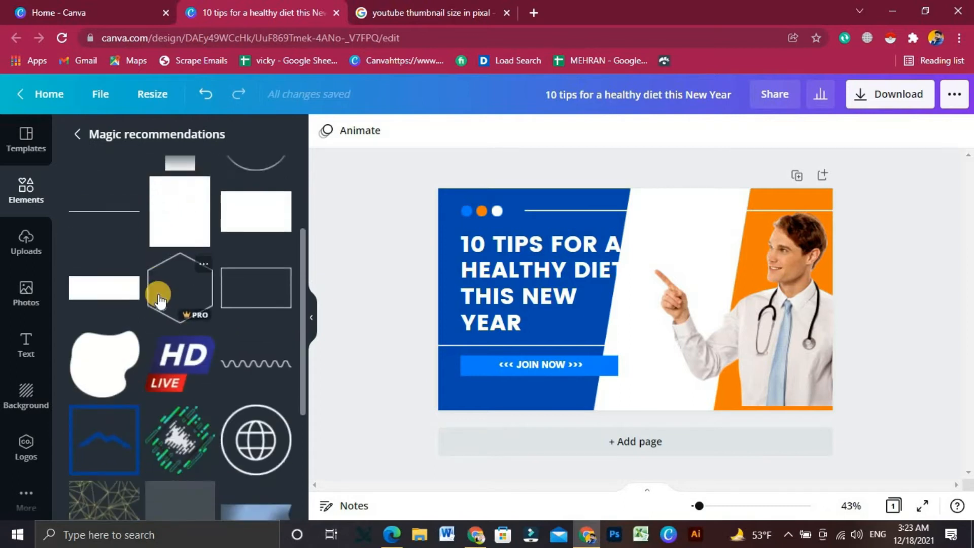
scroll(159, 300, down, 4)
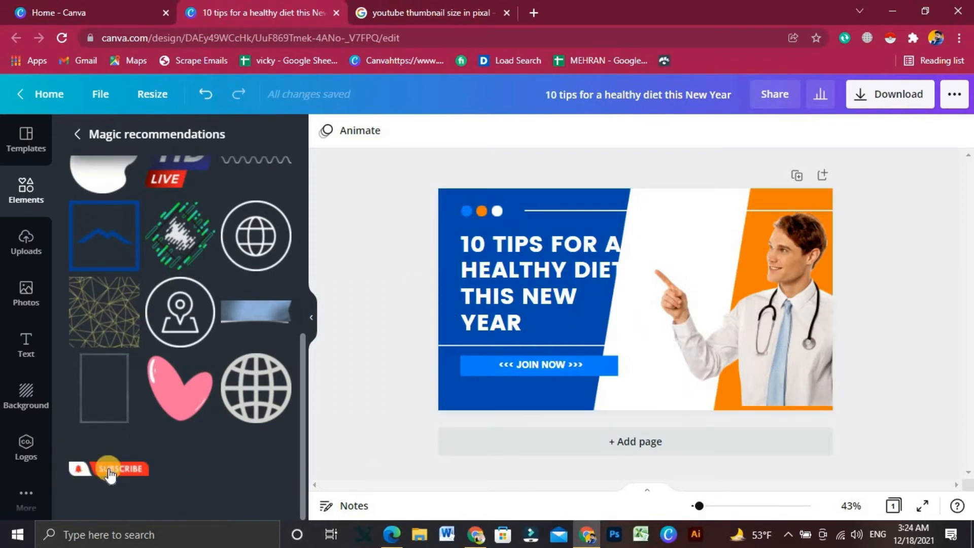
scroll(105, 461, up, 6)
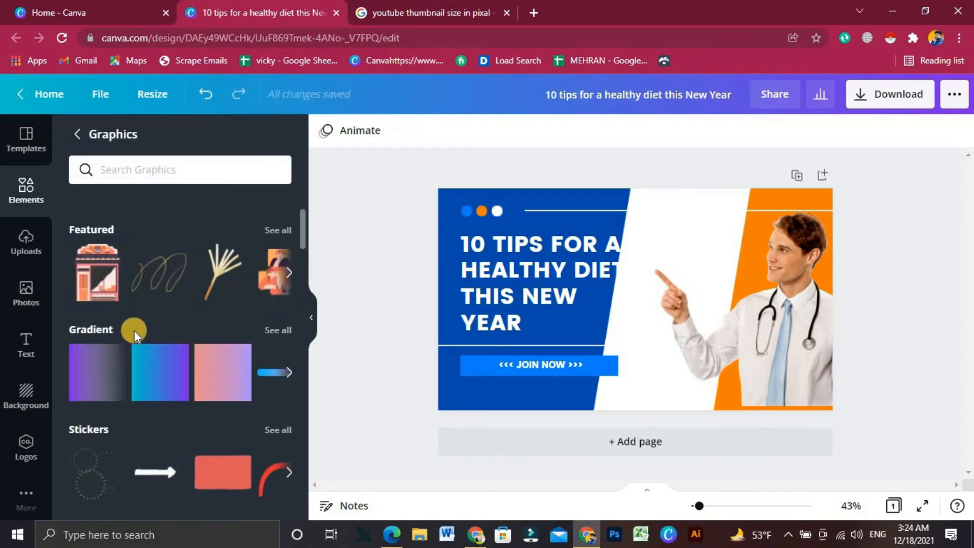
- Add the purple fading gradient graphic to the thumbnail beside the headline and reduce its size slightly
click(102, 375)
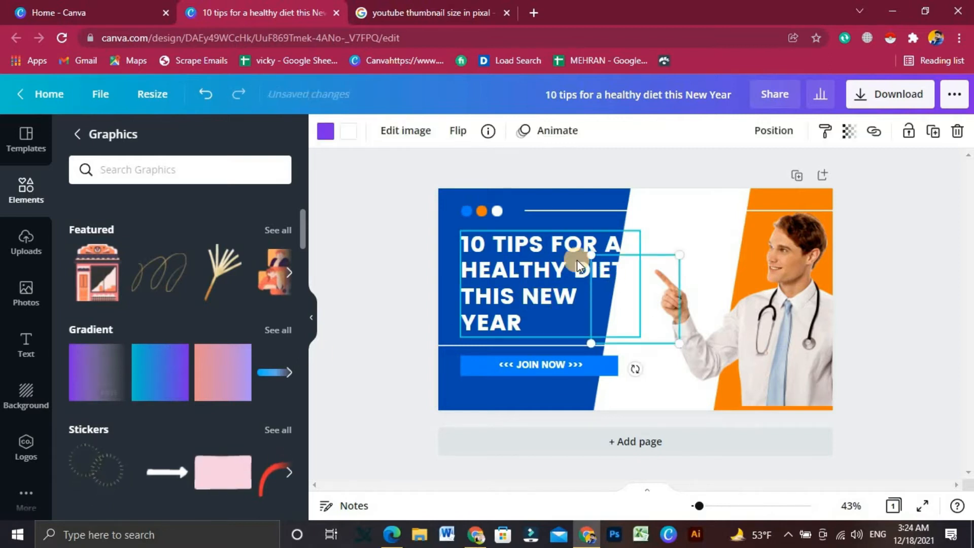
drag(680, 344, 659, 353)
- Add a second page to the design and set its background colour to white
click(658, 444)
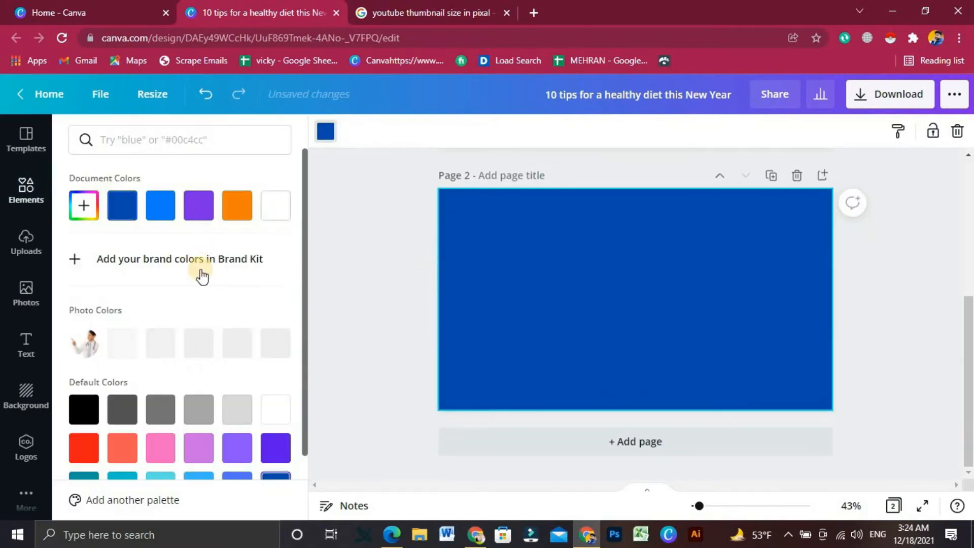
click(275, 205)
click(334, 241)
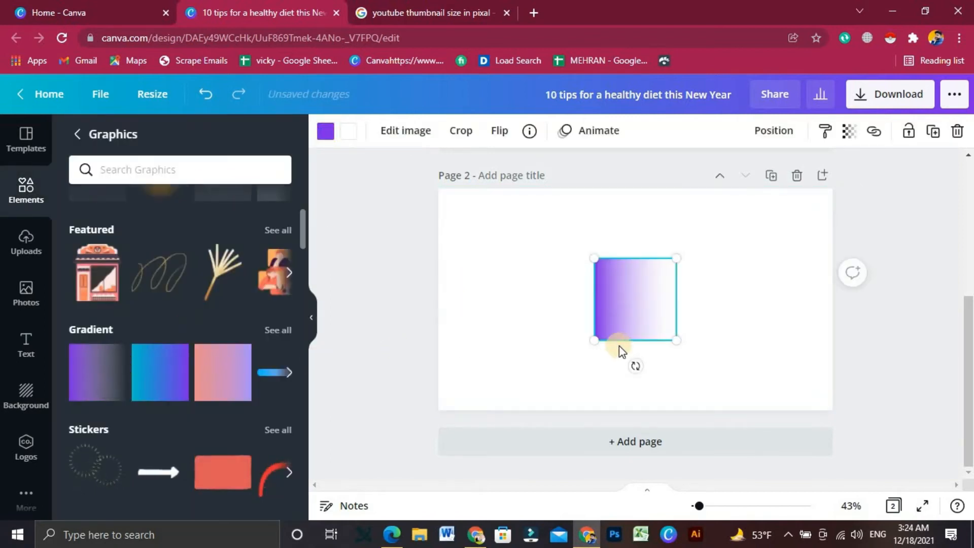
- Place the purple fading gradient on page 2, enlarge it to about 1,000 × 1,000 and fit it against the page's left side
drag(592, 340, 374, 181)
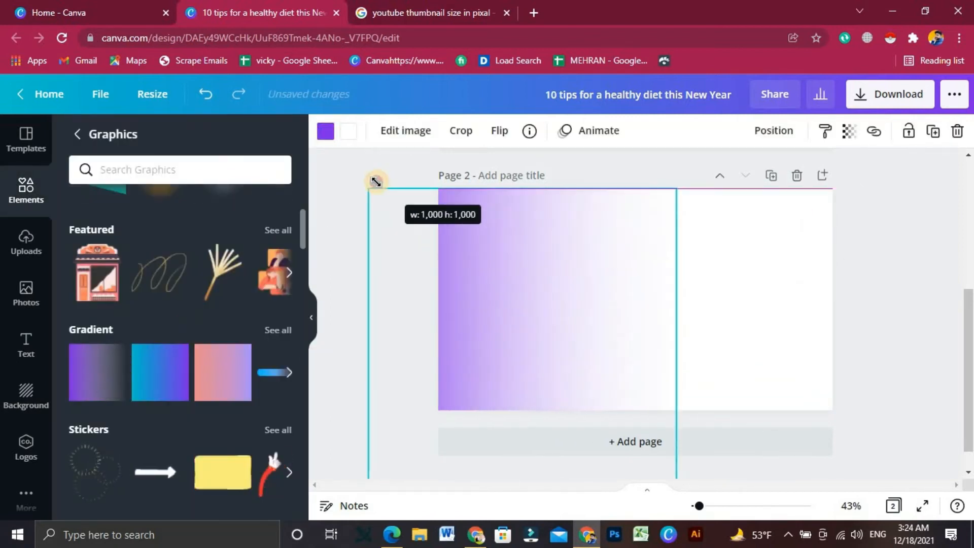
drag(542, 287, 542, 263)
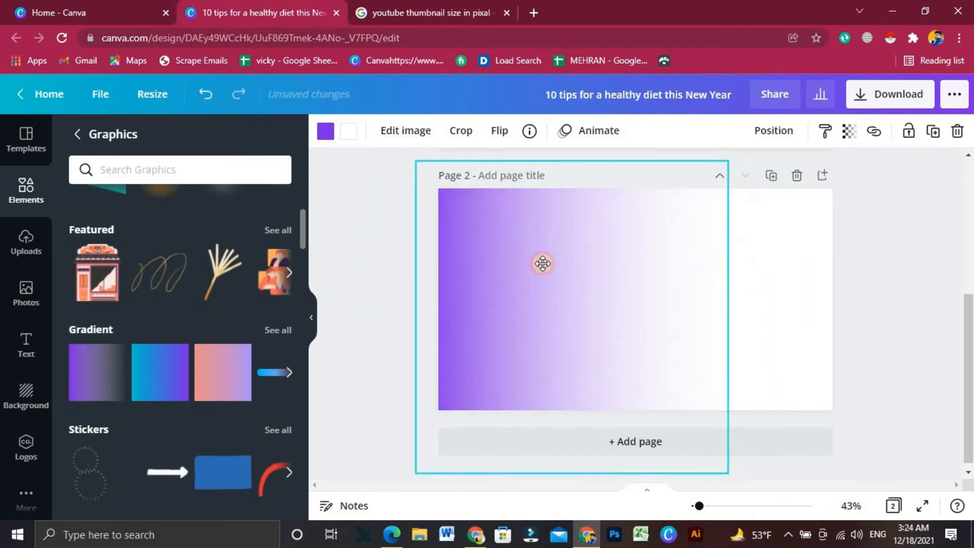
click(370, 229)
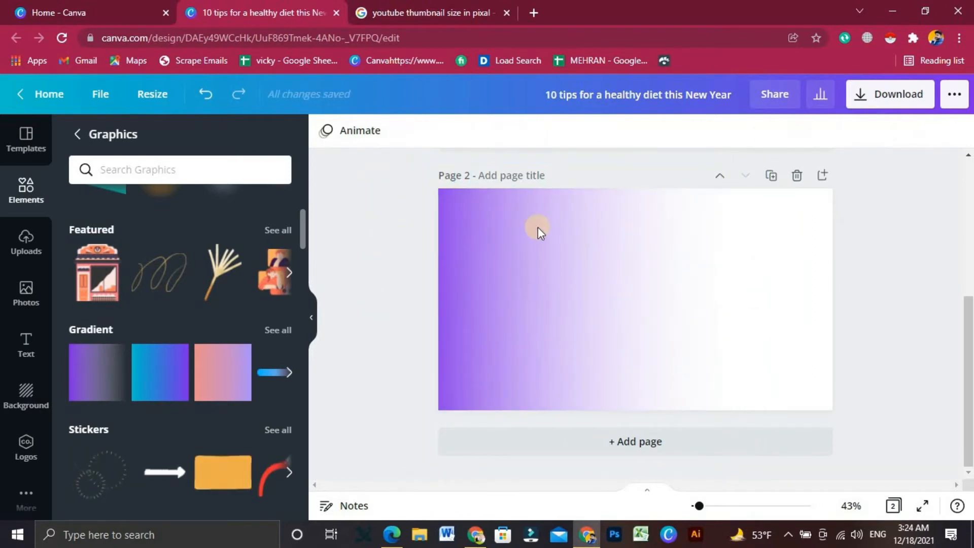
click(678, 309)
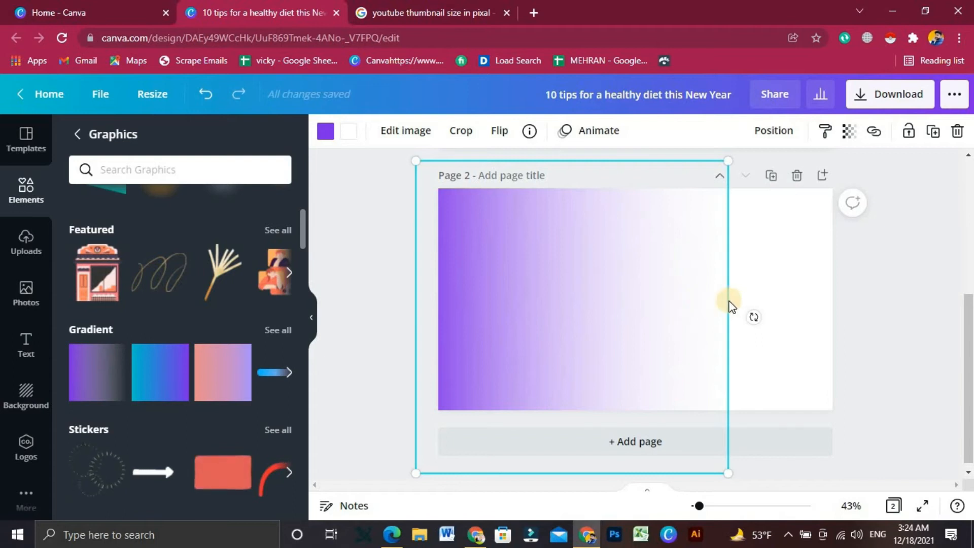
click(379, 289)
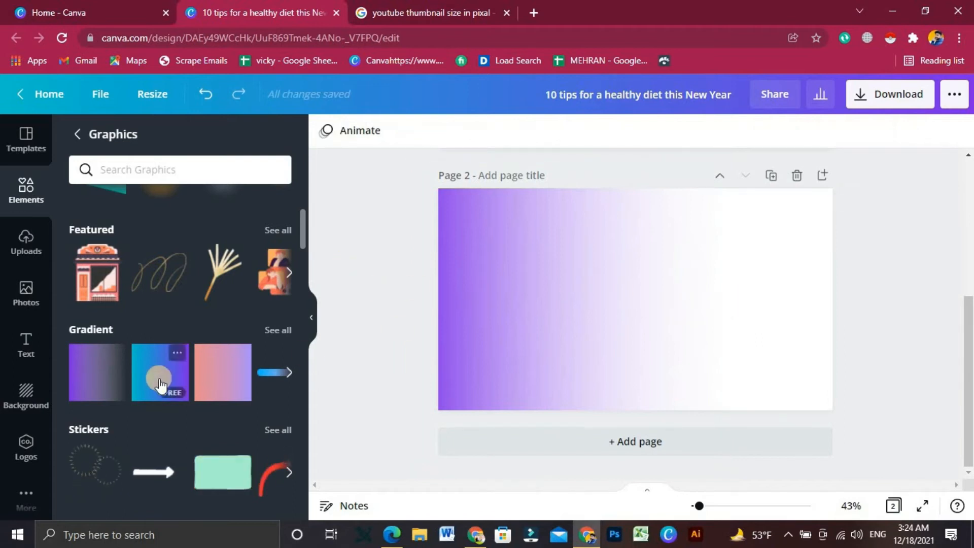
- Add the teal-to-purple gradient graphic to page 2 and enlarge it to cover the whole page
drag(162, 376, 612, 306)
drag(596, 338, 476, 456)
drag(476, 253, 441, 188)
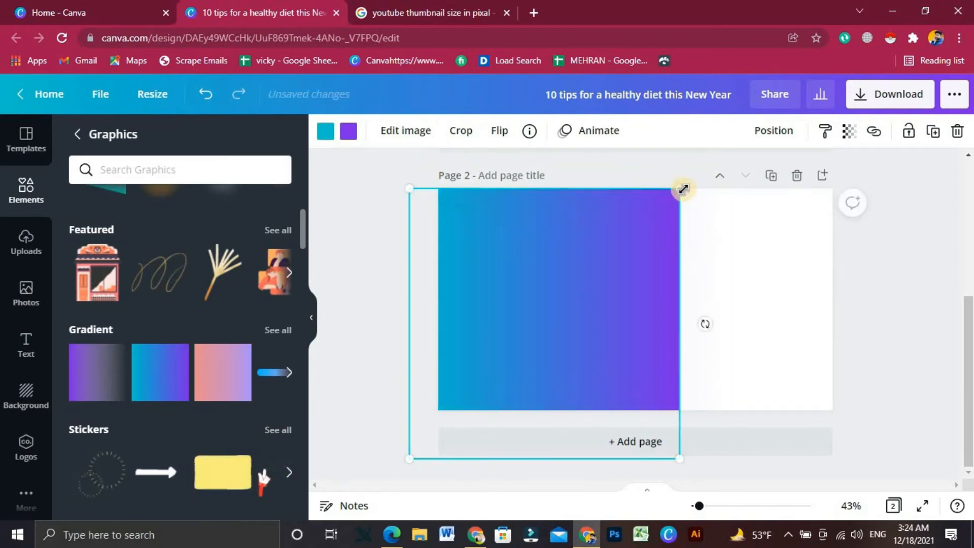
drag(680, 189, 970, 170)
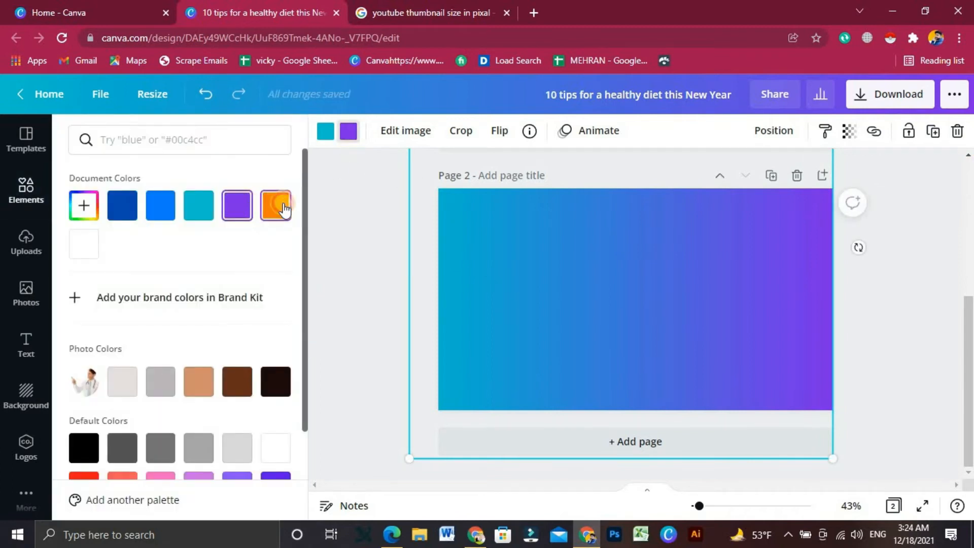
- Change the purple colour of the page 2 gradient to the document's orange
click(284, 208)
click(866, 283)
click(629, 302)
- Look over the Stickers, Design for a Cause and Coronavirus graphics sections and show the complete Coronavirus collection
scroll(103, 284, down, 5)
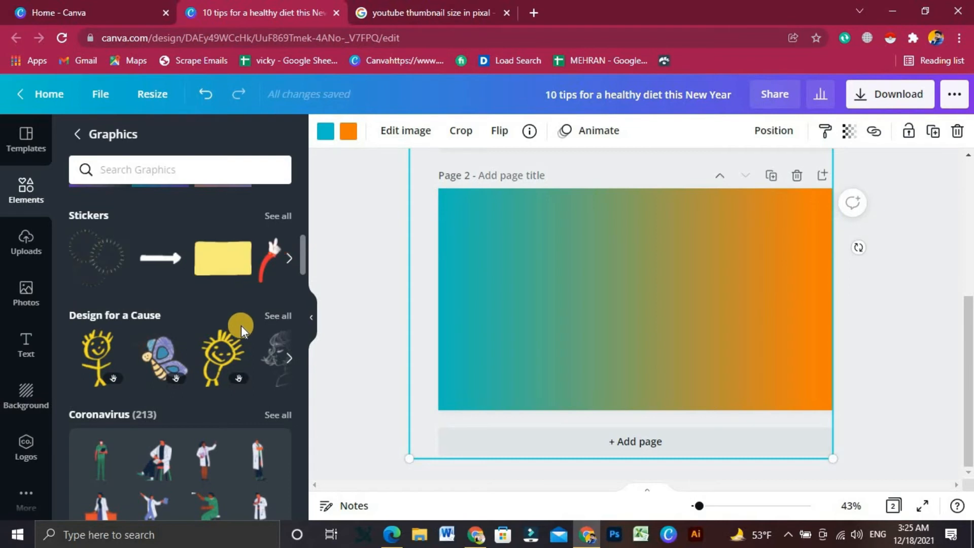
scroll(122, 357, down, 1)
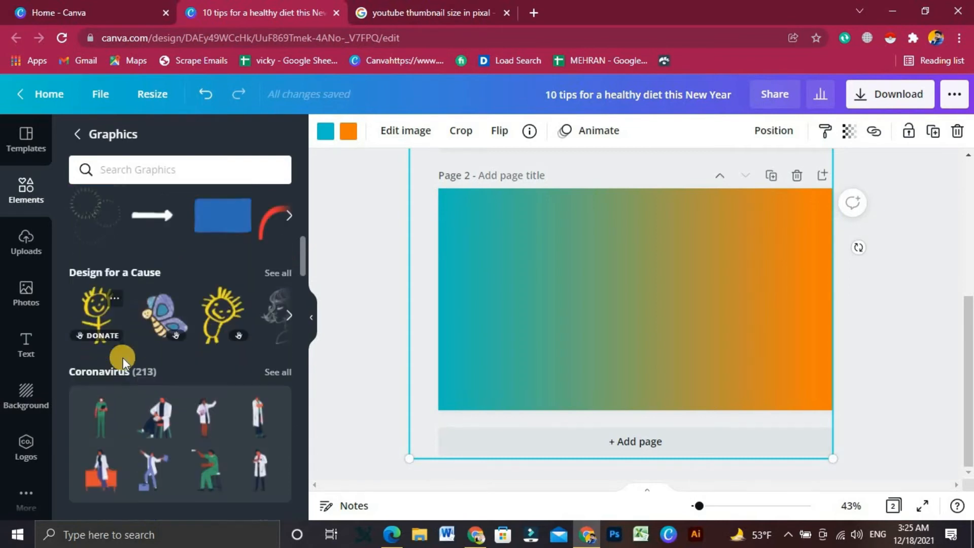
scroll(123, 358, down, 2)
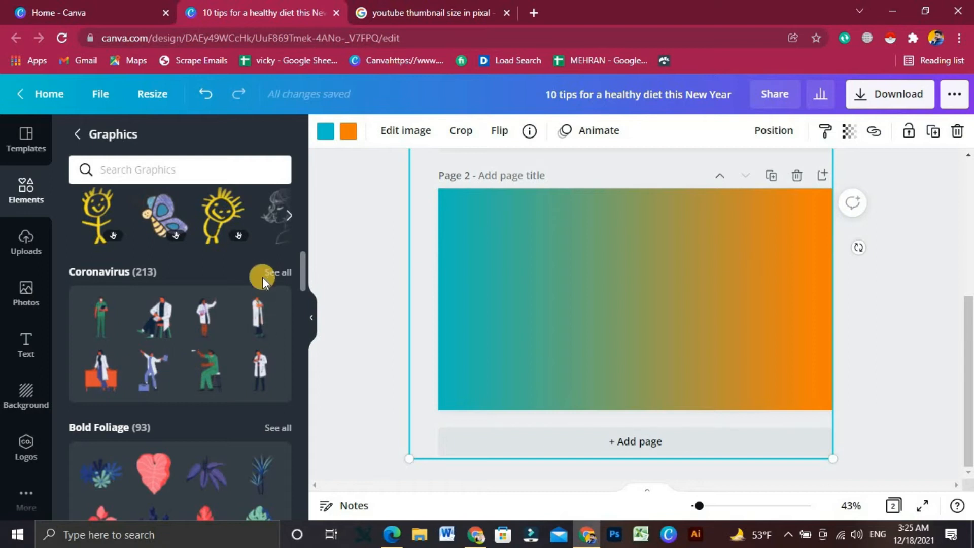
click(276, 275)
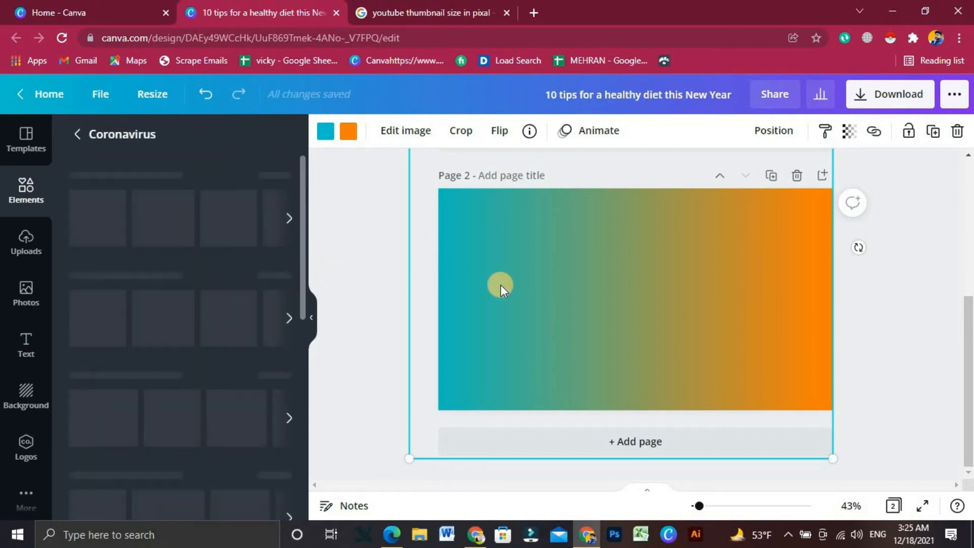
- Select the doctor photo on page 1 for comparison, return to page 2 and look through the Coronavirus illustrations
scroll(535, 287, up, 5)
click(766, 294)
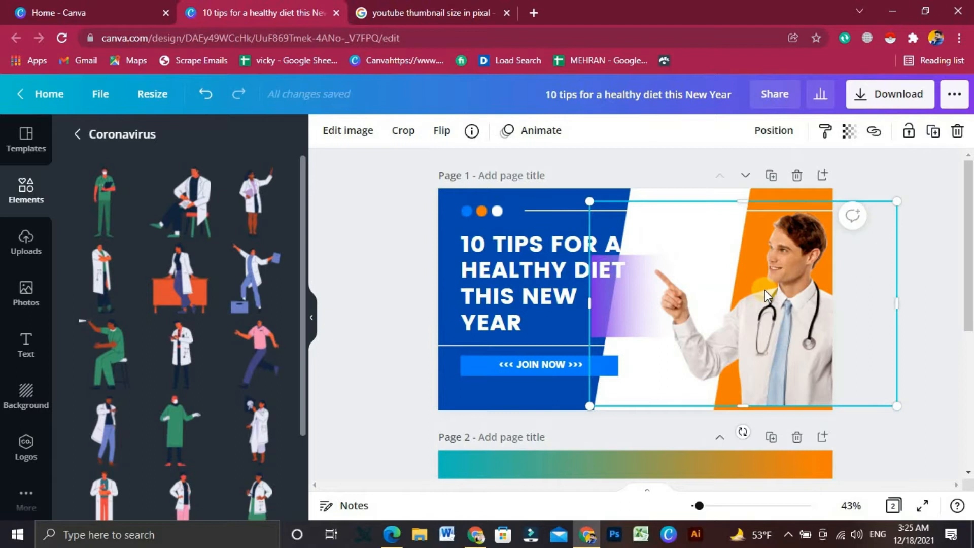
scroll(764, 290, down, 3)
scroll(302, 293, down, 2)
scroll(419, 310, down, 2)
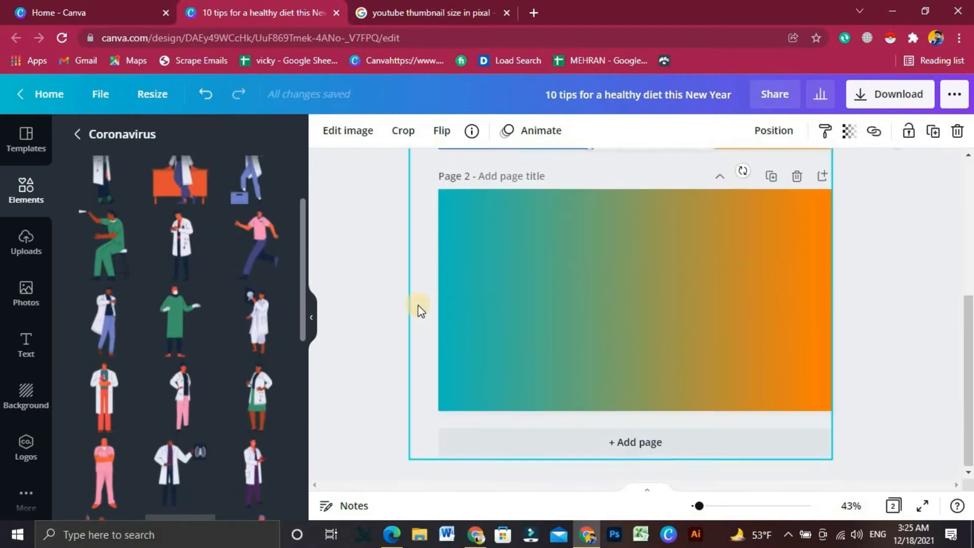
- Add the Coronavirus illustration of a doctor holding a tablet to page 2, enlarge it and place it over the gradient's orange end
click(183, 248)
drag(652, 341, 865, 431)
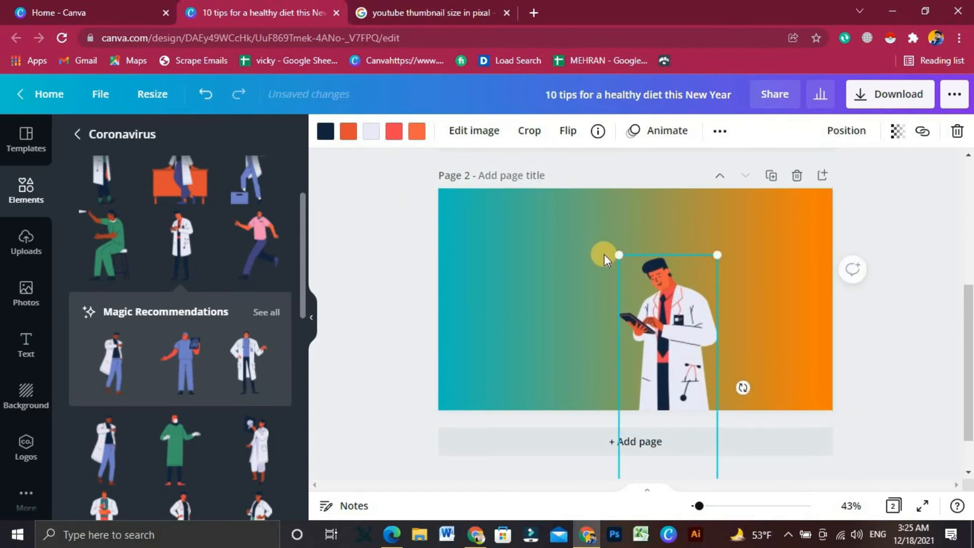
drag(609, 254, 523, 235)
drag(696, 317, 793, 317)
click(867, 303)
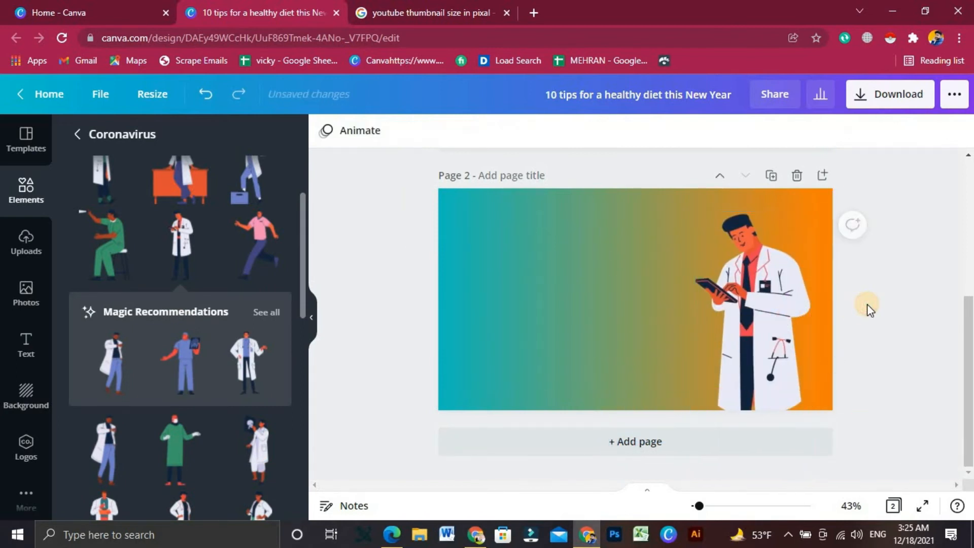
- Look through the remaining Coronavirus illustrations and search the graphics for "nurse vector"
scroll(202, 303, down, 3)
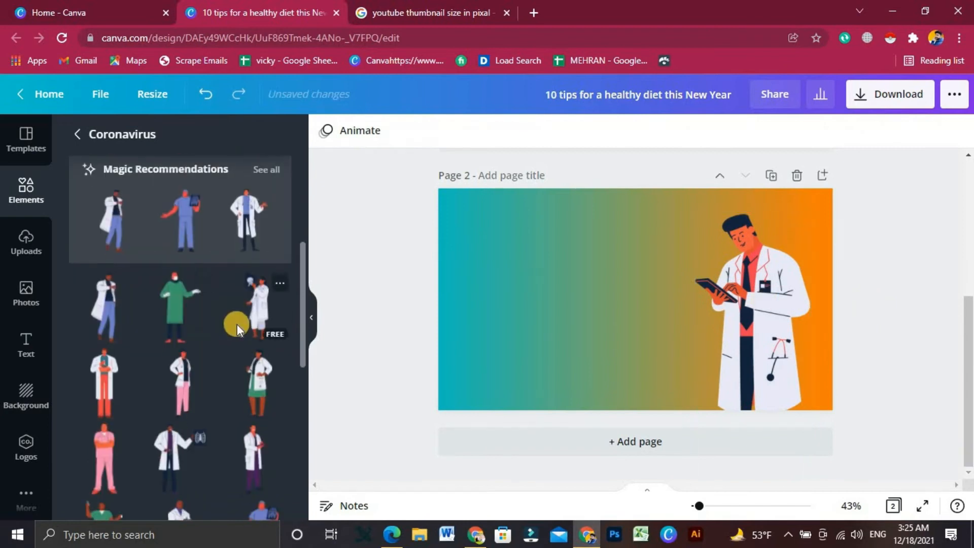
scroll(236, 324, down, 2)
scroll(177, 322, down, 4)
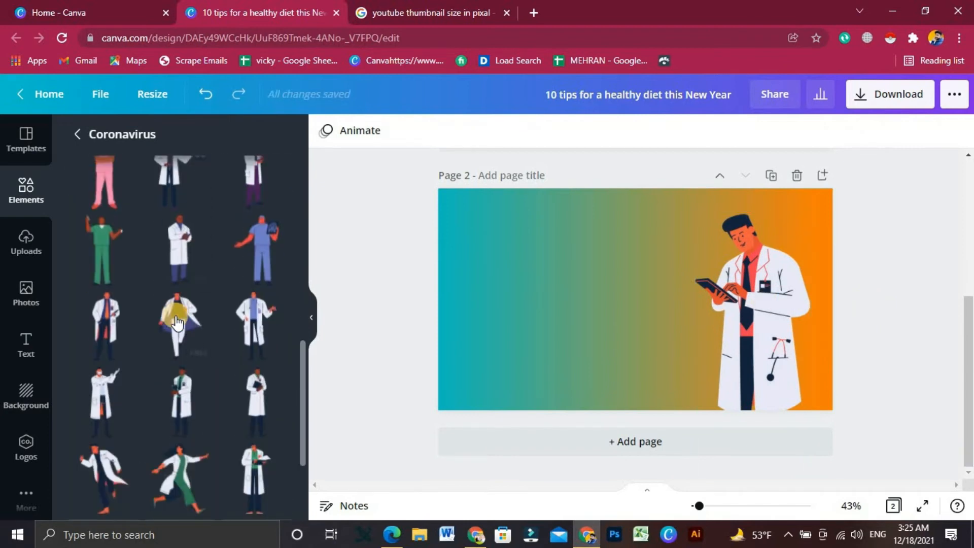
scroll(177, 322, down, 10)
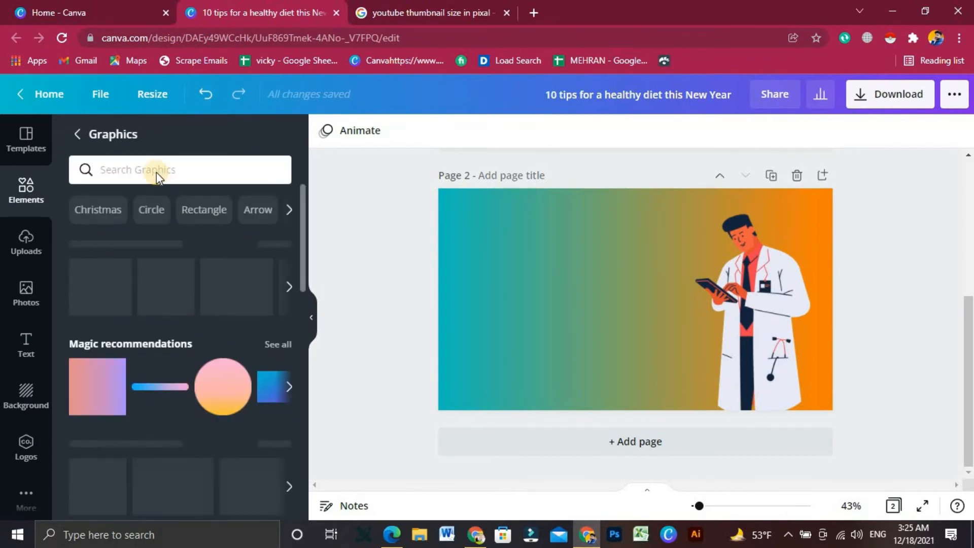
click(159, 170)
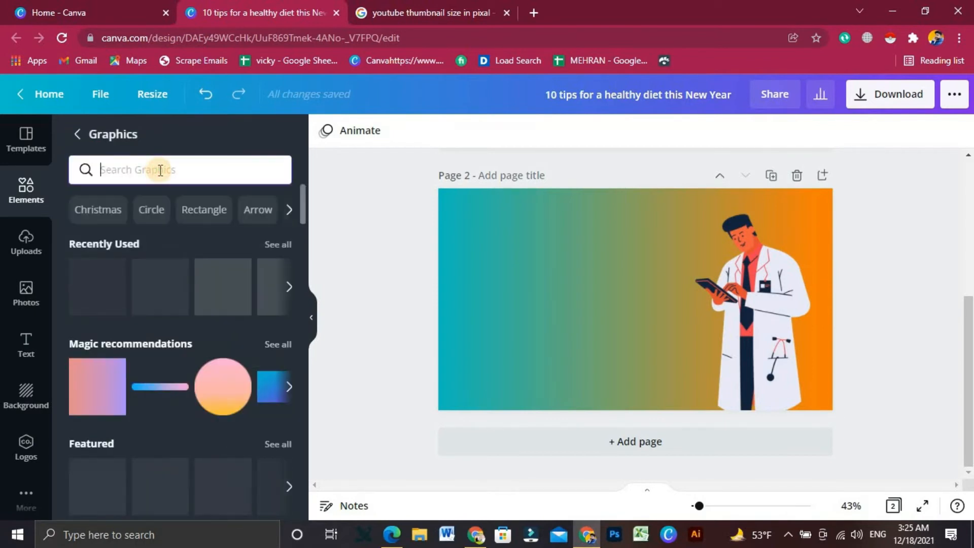
text(nurse)
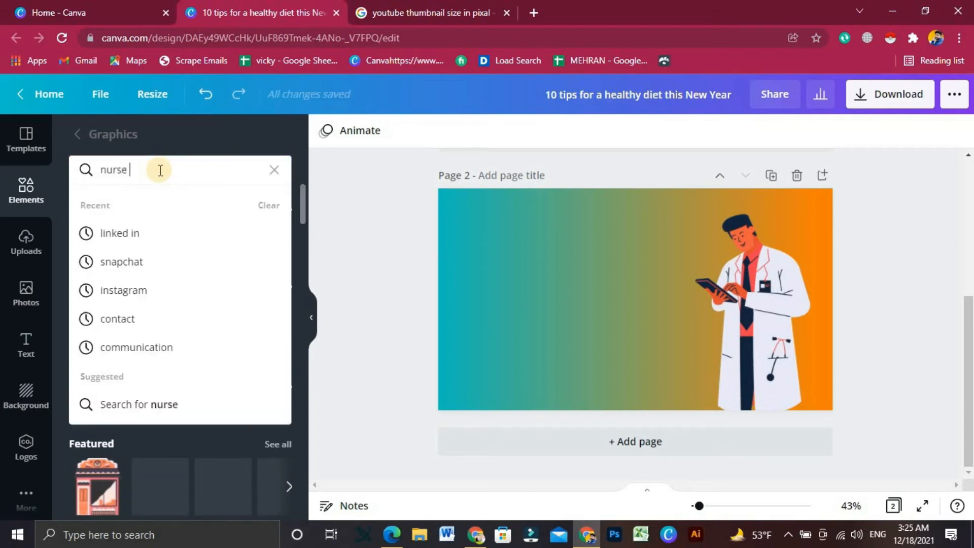
key(Return)
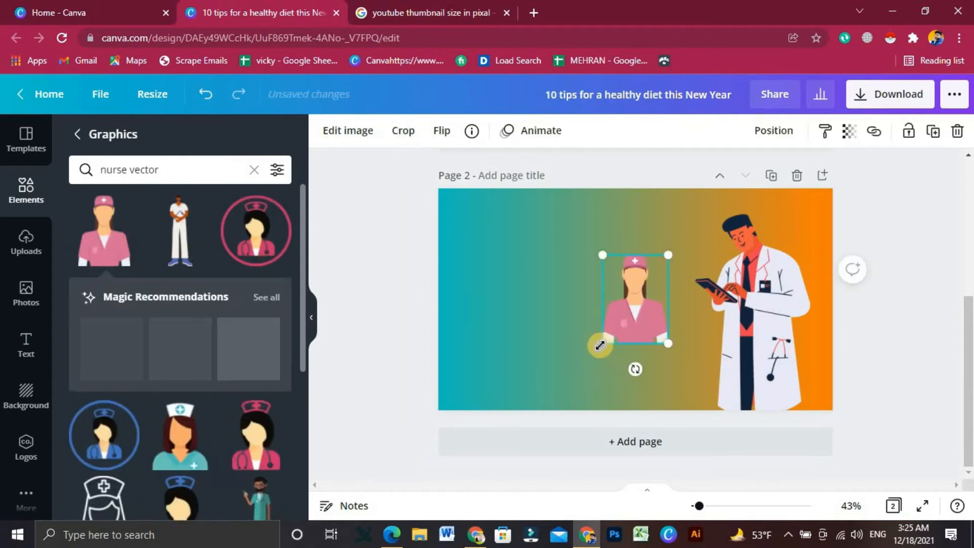
- Add the pink-uniformed nurse and the blue doctor silhouette to page 2, enlarging them and placing them beside the doctor with the tablet
drag(602, 343, 443, 400)
drag(625, 347, 563, 294)
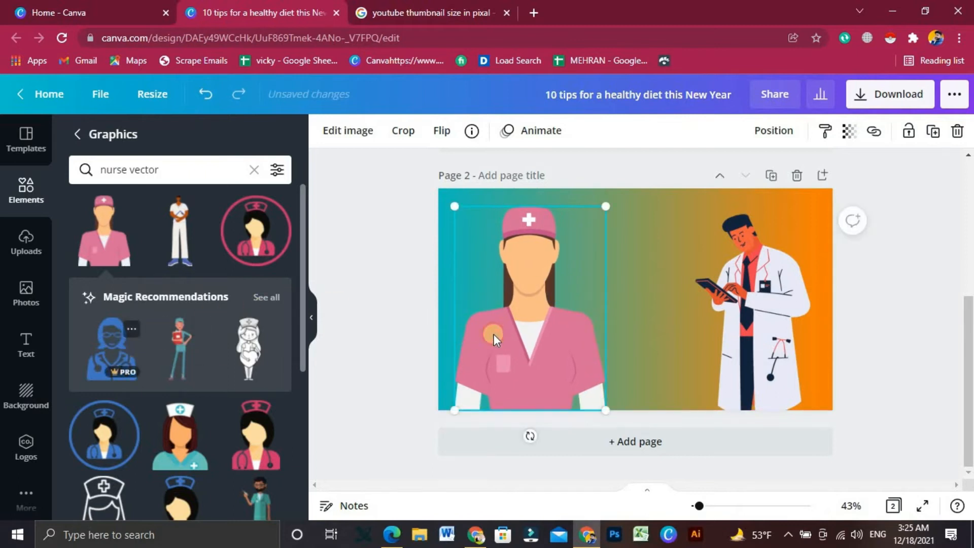
drag(599, 342, 530, 430)
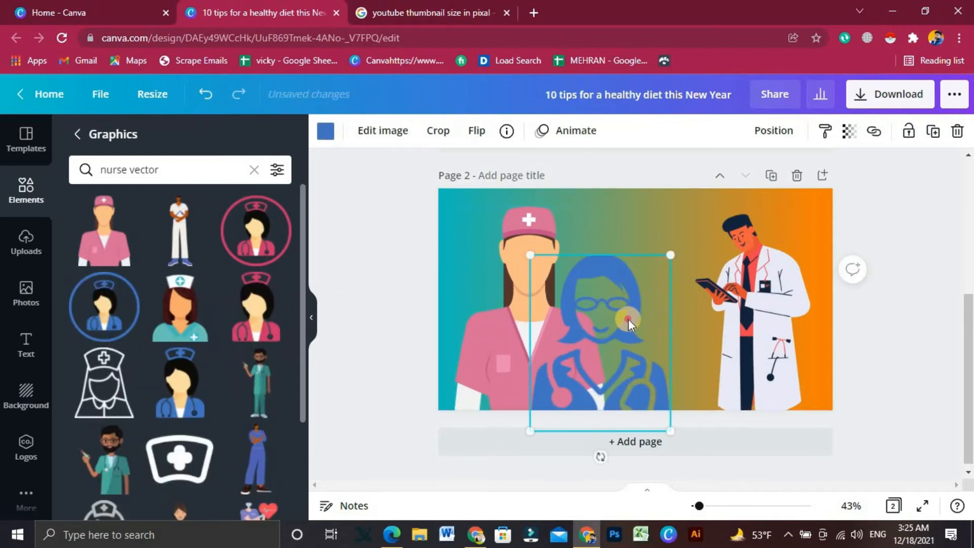
drag(628, 318, 669, 293)
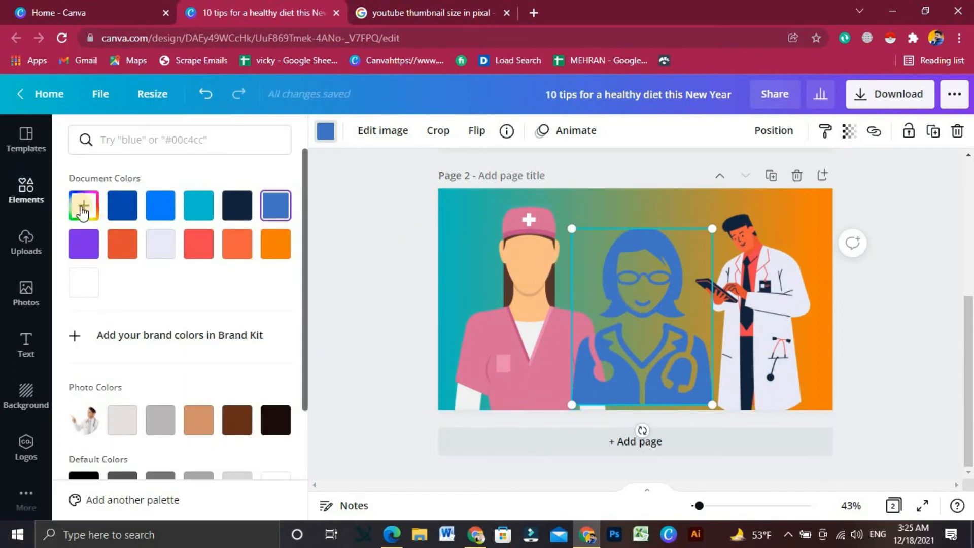
- Recolour the silhouette with the document's dark navy and move it into the place of the pink nurse, shifted mostly off the page
click(162, 245)
click(236, 205)
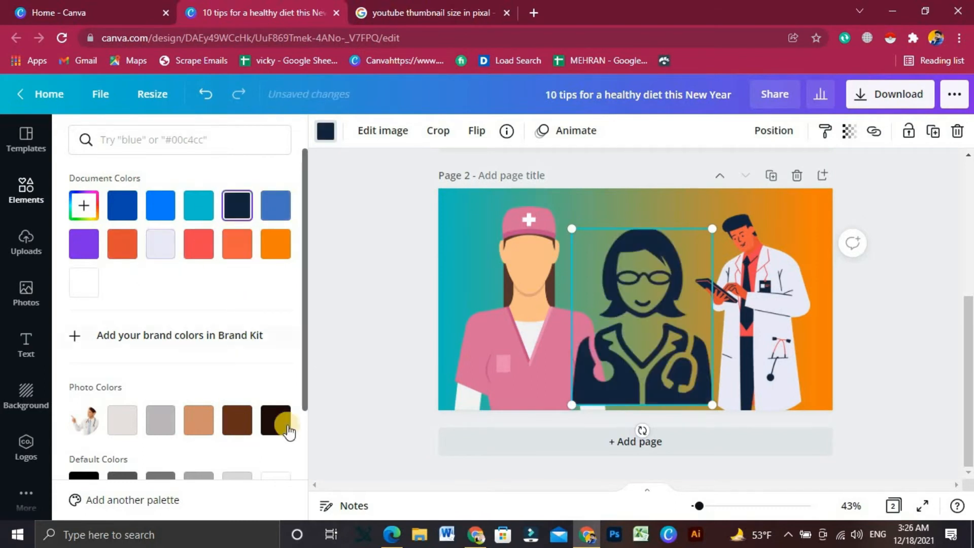
drag(513, 341, 362, 346)
drag(664, 332, 574, 333)
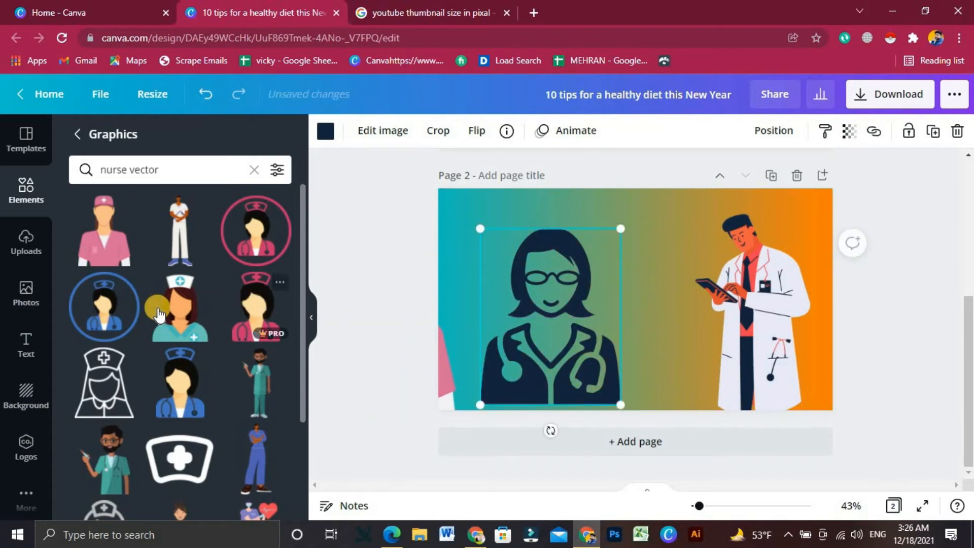
- Add the teal-uniformed nurse, the black-haired nurse in pink and the bearded man with a syringe to page 2
click(180, 307)
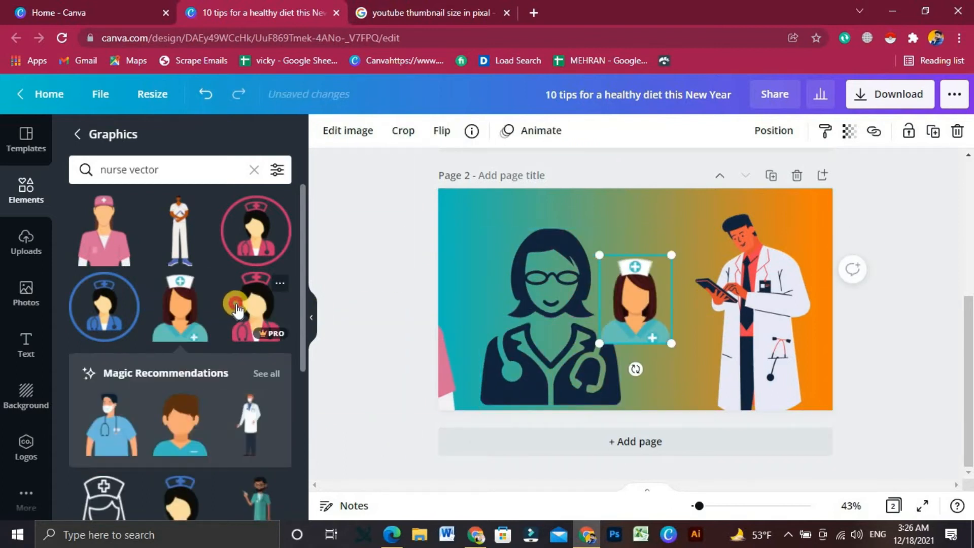
click(276, 320)
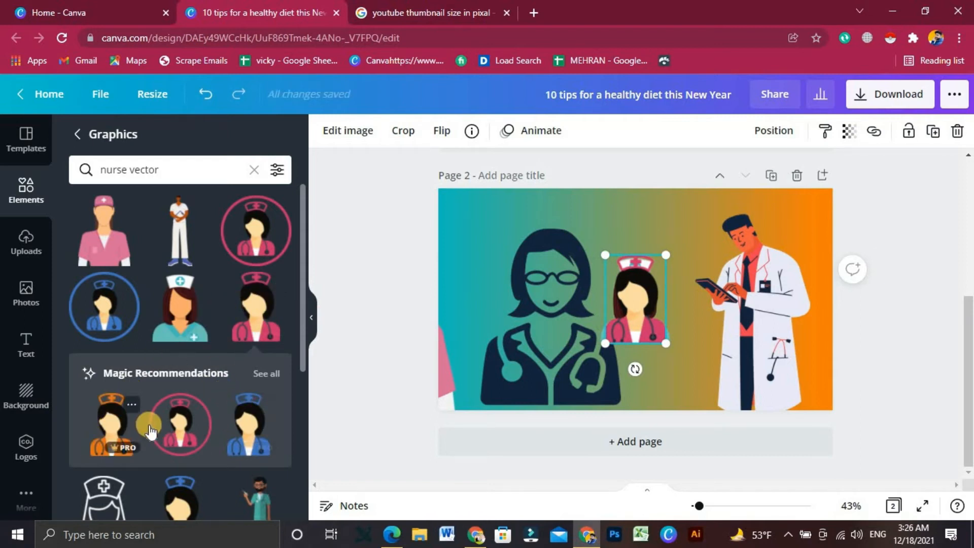
scroll(178, 305, down, 5)
click(108, 319)
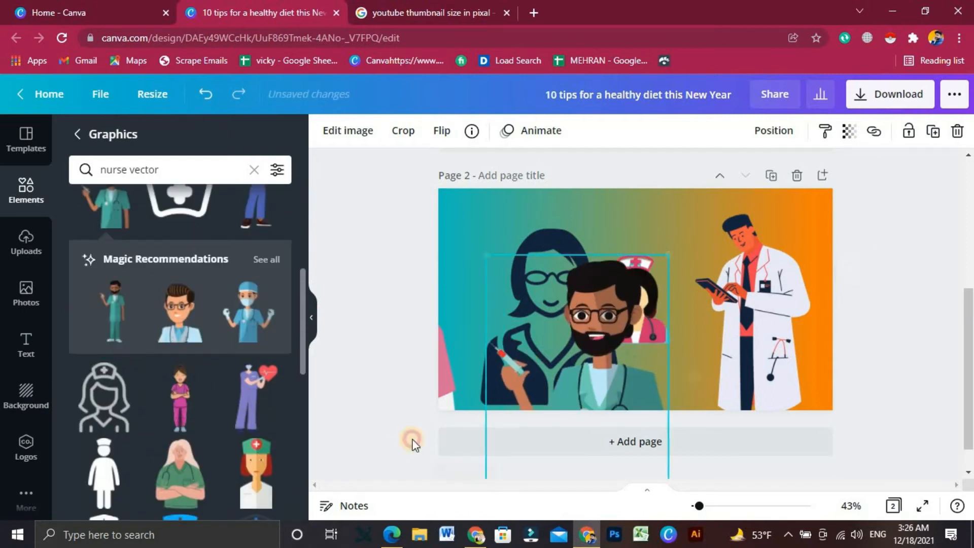
- Delete all the doctor and nurse graphics from page 2 together, keeping the gradient background
drag(760, 308, 563, 309)
drag(354, 218, 903, 386)
click(957, 133)
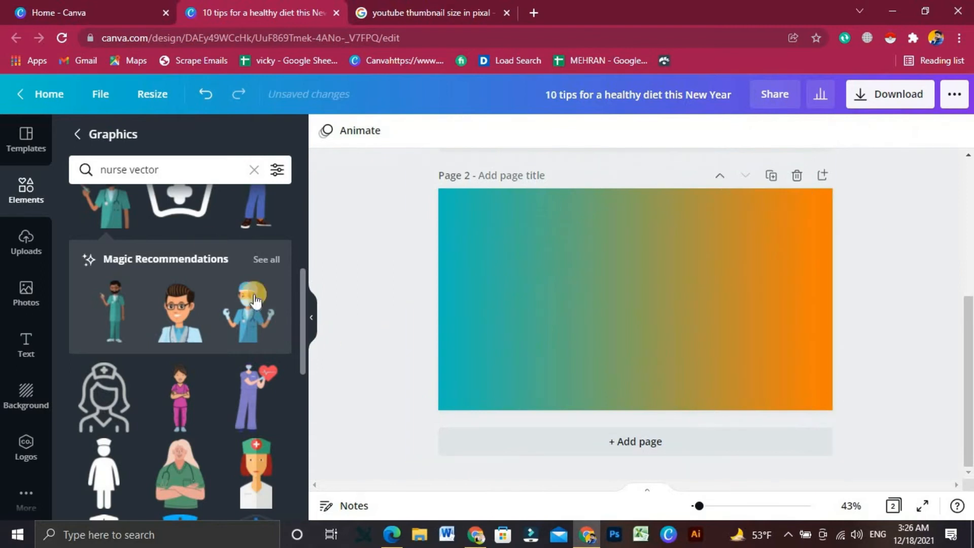
- Look over the graphics collections, from Zodiac Symbols and Organic Rainbows to Pastel Travel Accessories and Vivid Leaves
scroll(656, 304, up, 5)
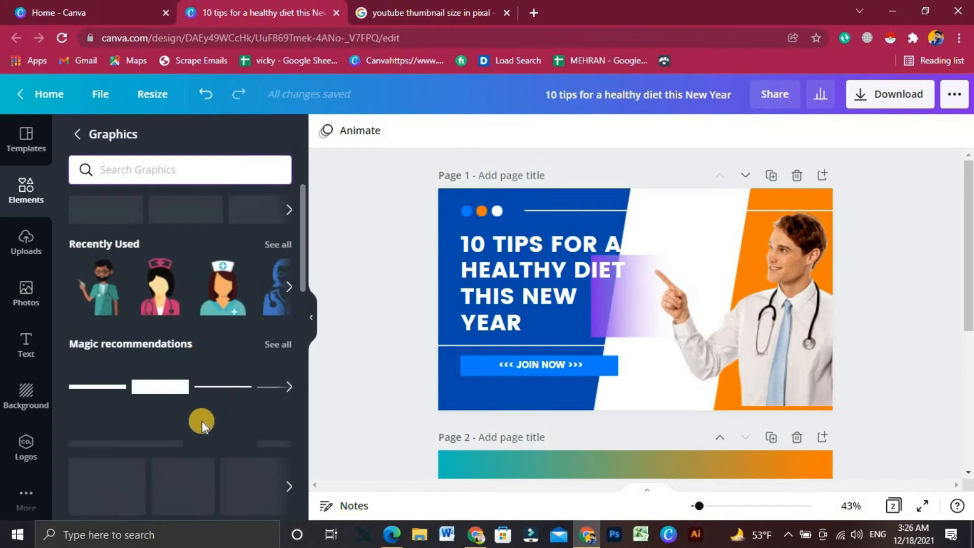
scroll(203, 435, down, 5)
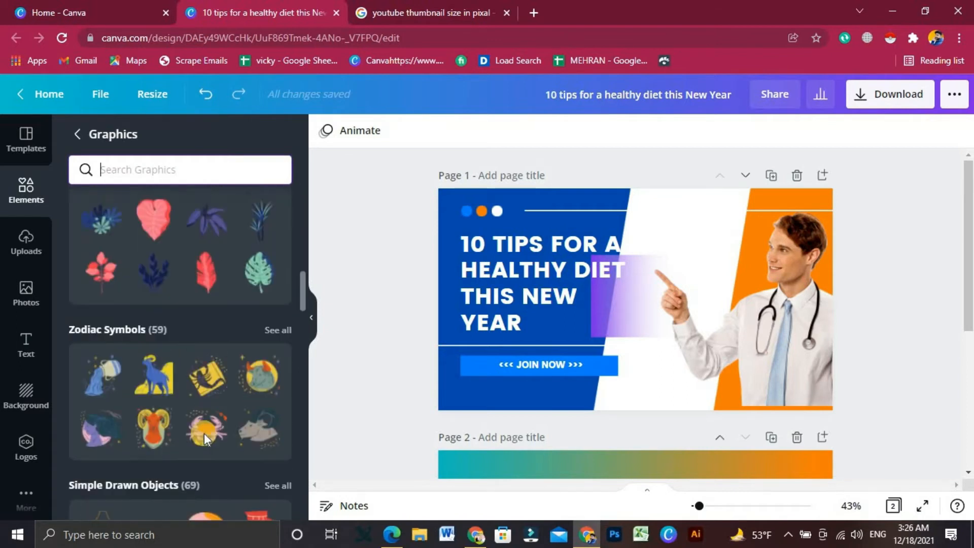
scroll(205, 436, down, 10)
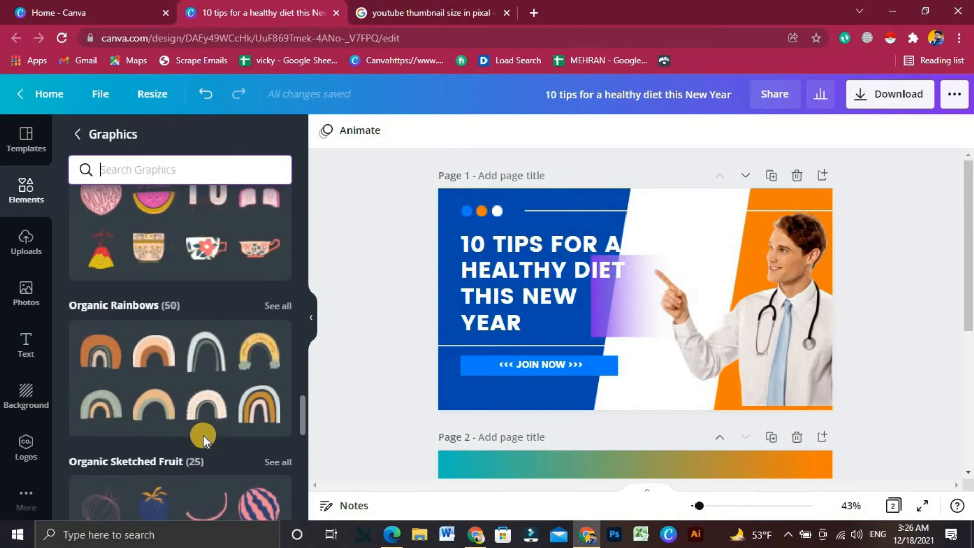
scroll(203, 440, down, 15)
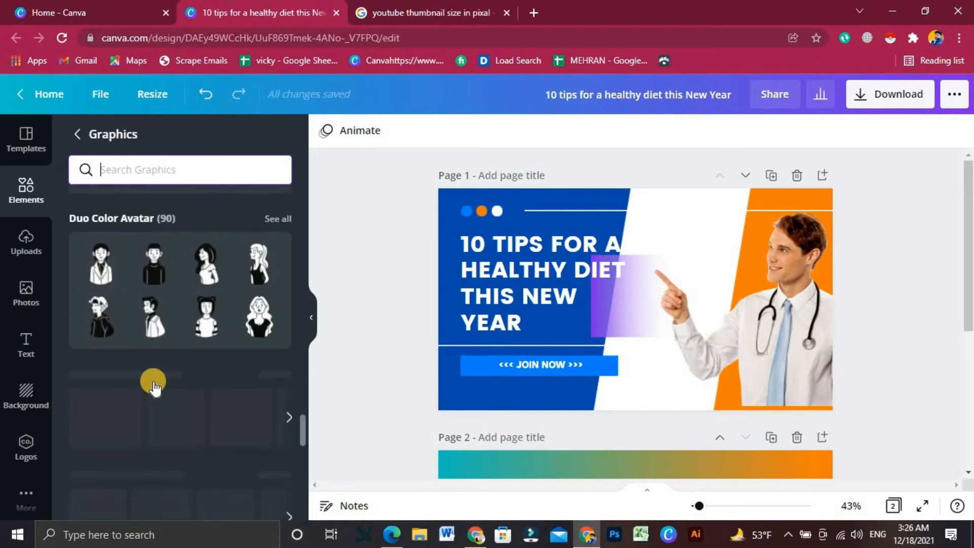
scroll(153, 384, down, 8)
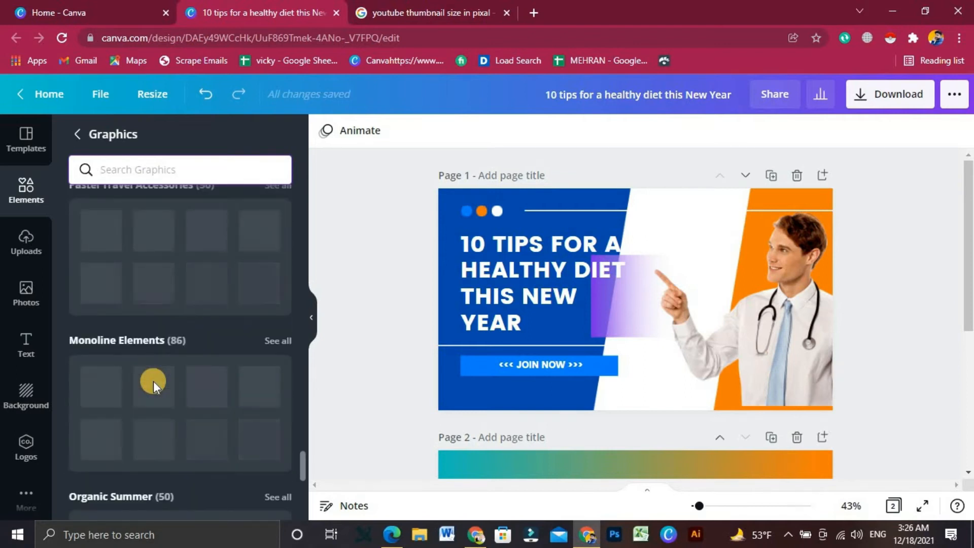
scroll(153, 384, down, 3)
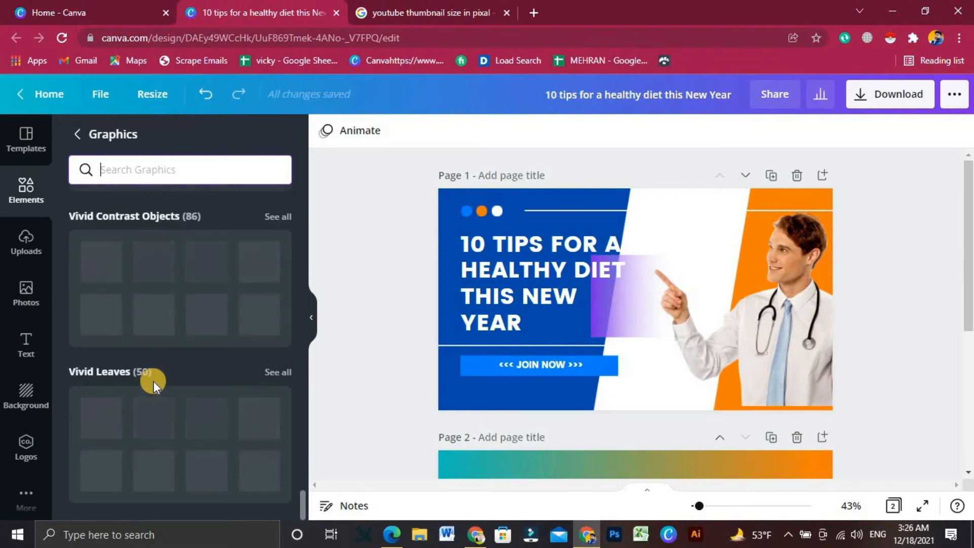
scroll(154, 386, up, 10)
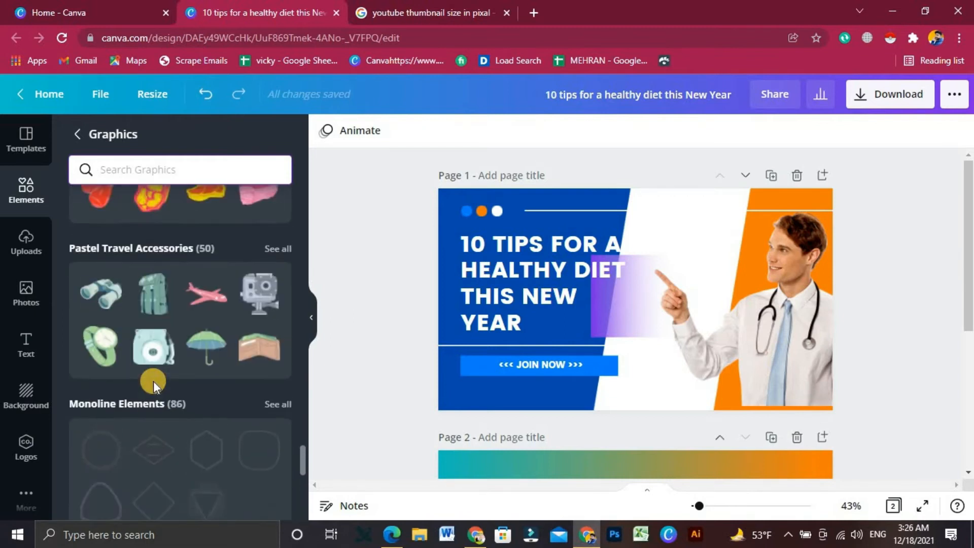
scroll(154, 381, up, 15)
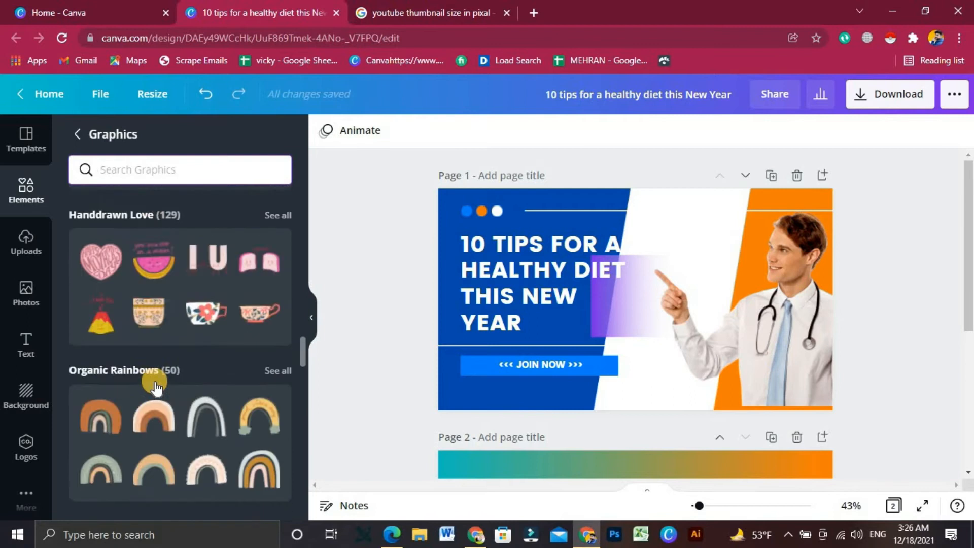
scroll(156, 382, up, 10)
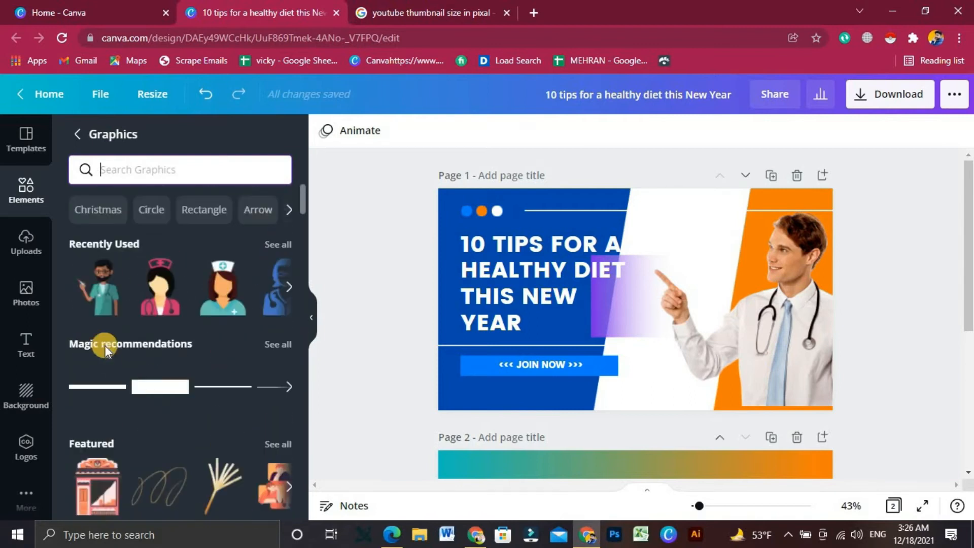
- Return to the main Elements overview and look over its Lines & Shapes, Graphics, Photos, Videos and Audio sections
click(75, 137)
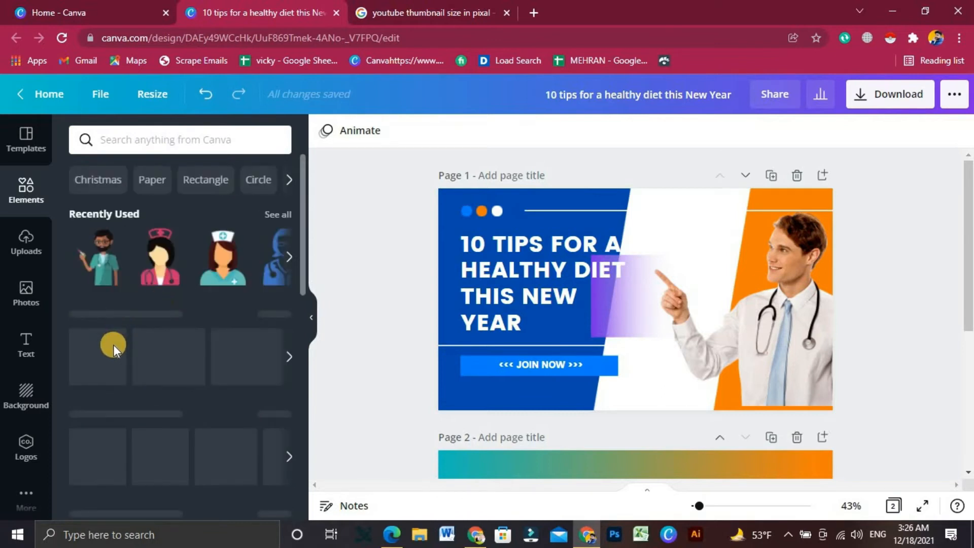
scroll(117, 364, down, 1)
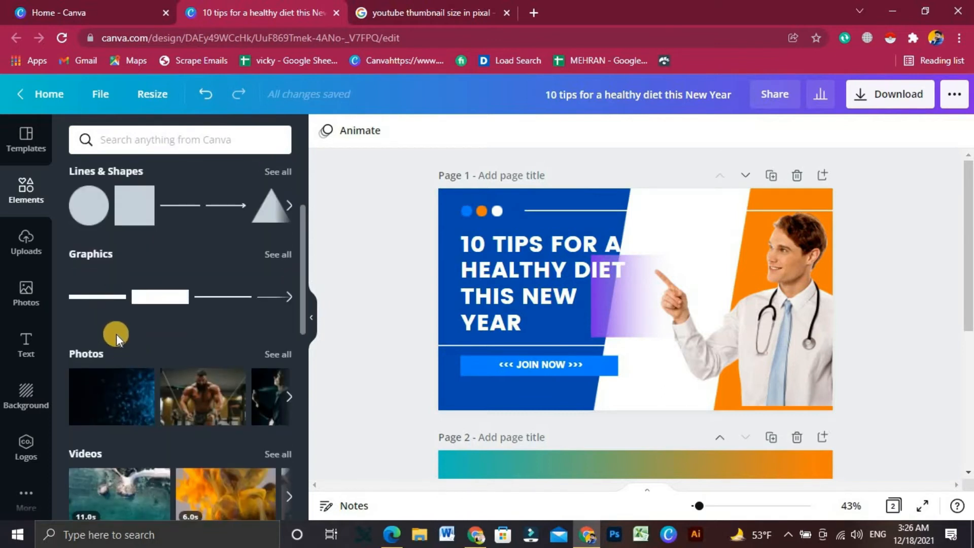
scroll(118, 339, down, 3)
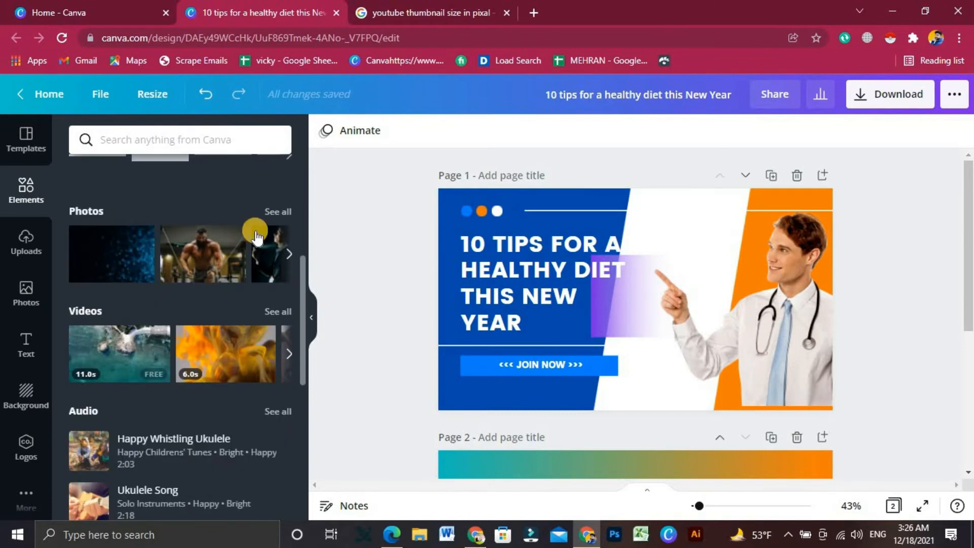
scroll(185, 383, down, 5)
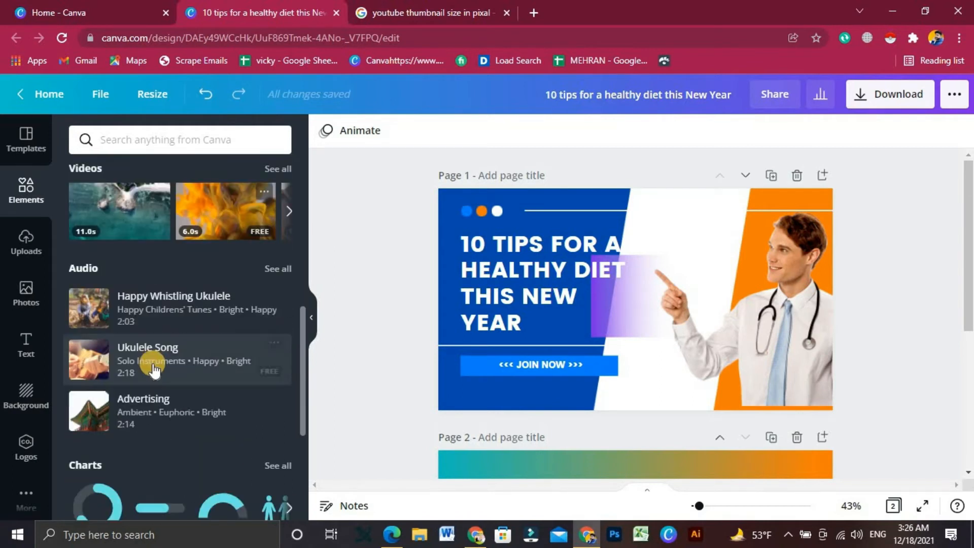
- Examine the complete Charts collection, return to the Elements overview with Frames and Grids, and select the doctor photo on page 1
scroll(276, 352, down, 2)
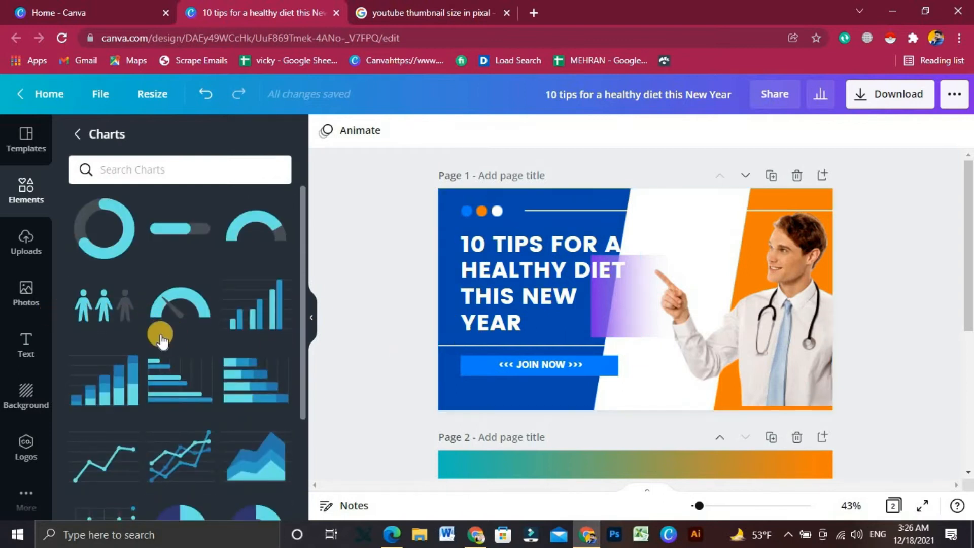
scroll(160, 339, down, 3)
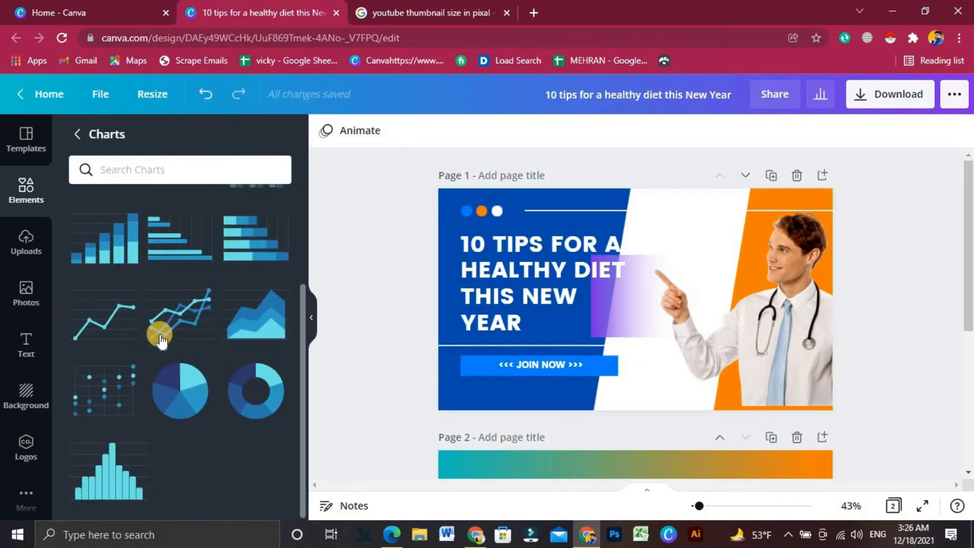
scroll(147, 305, up, 3)
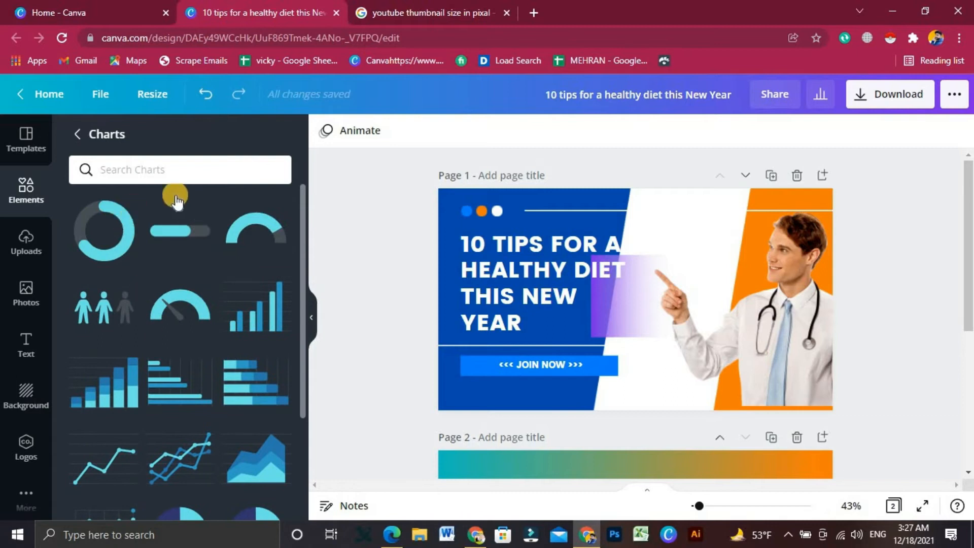
click(77, 134)
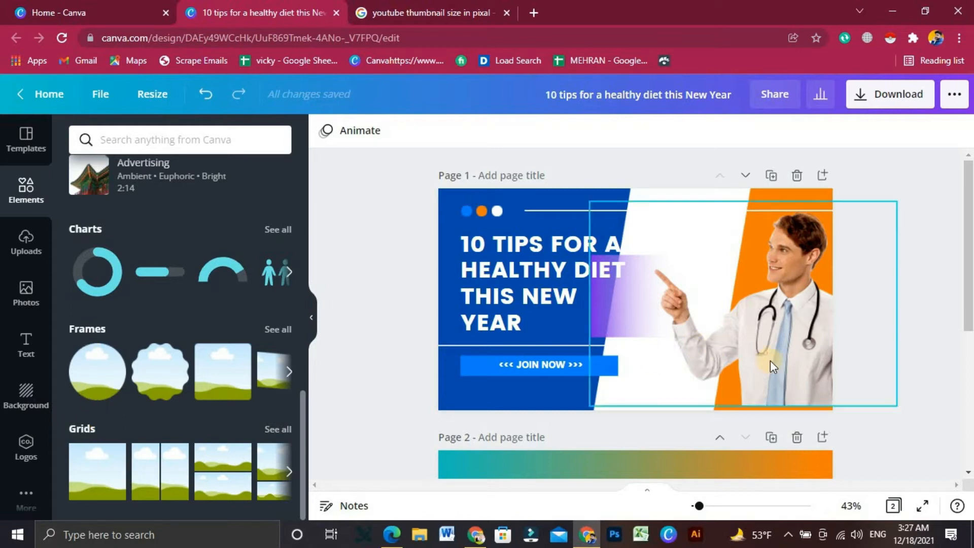
click(779, 332)
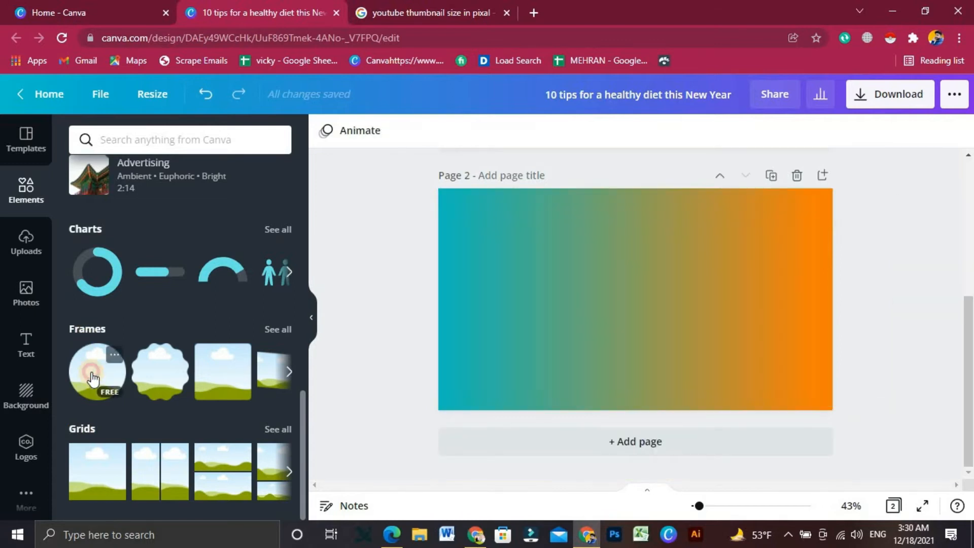
- Add a circle frame and a single-image grid to page 2, placing the circle on its left half and the grid as a square on its right
click(91, 378)
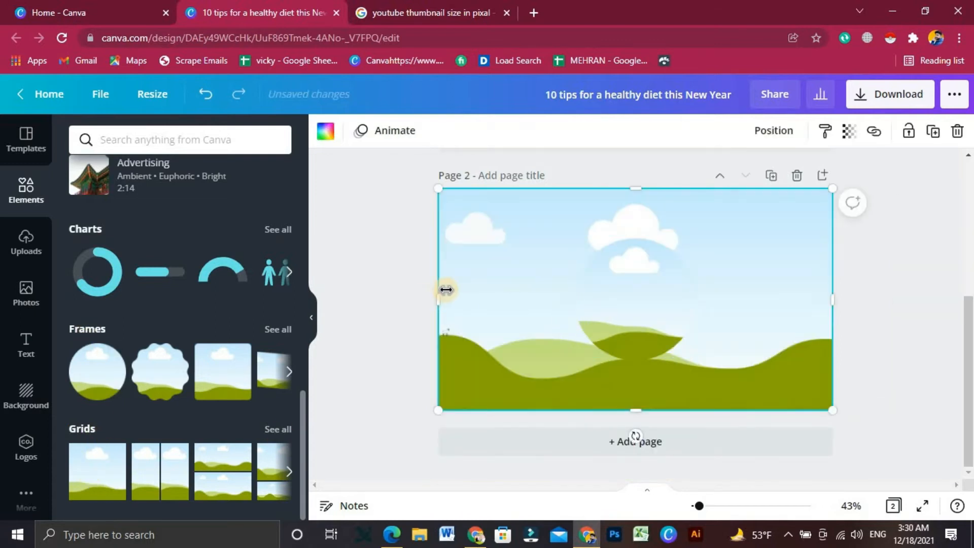
drag(714, 310, 547, 287)
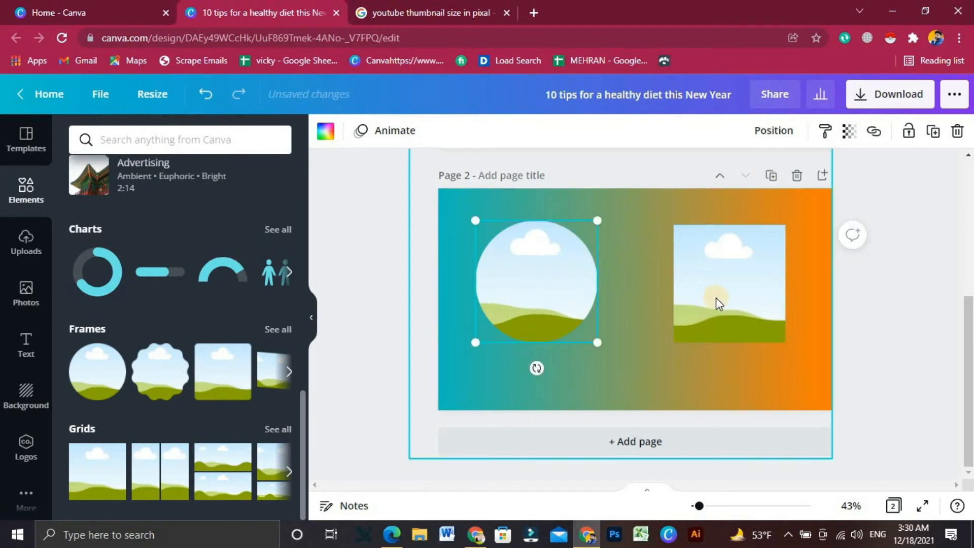
click(705, 297)
click(394, 235)
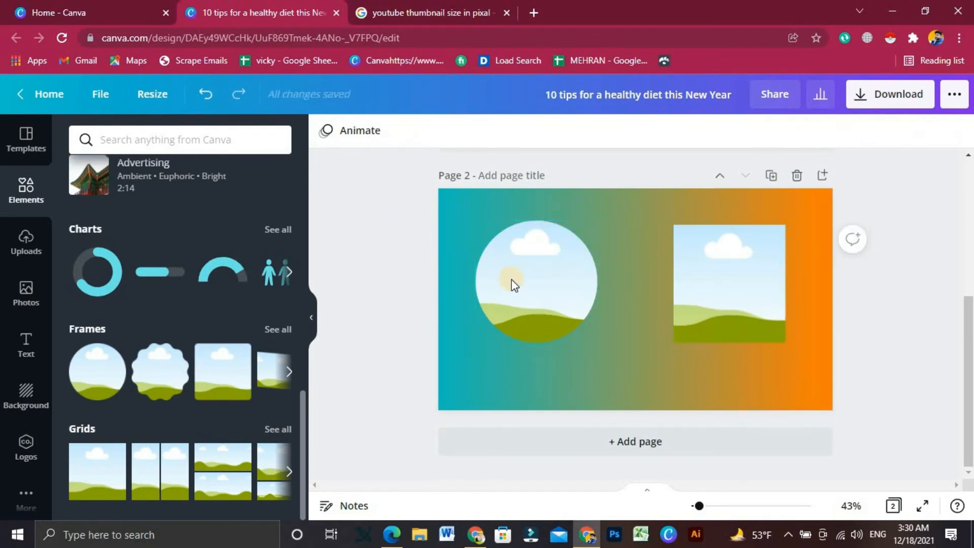
click(528, 284)
click(717, 287)
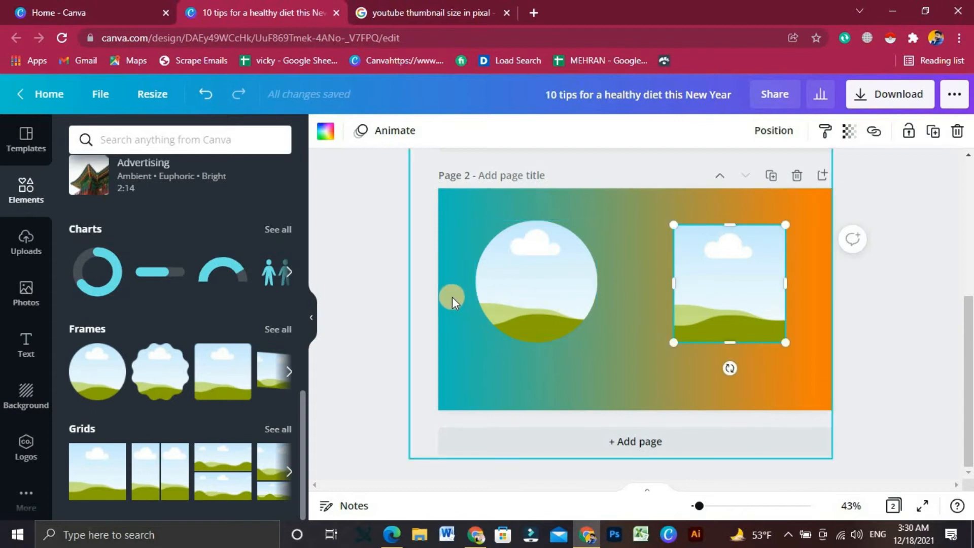
mouse_move(674, 341)
mouse_down()
mouse_move(687, 320)
mouse_move(704, 318)
mouse_move(671, 341)
mouse_up()
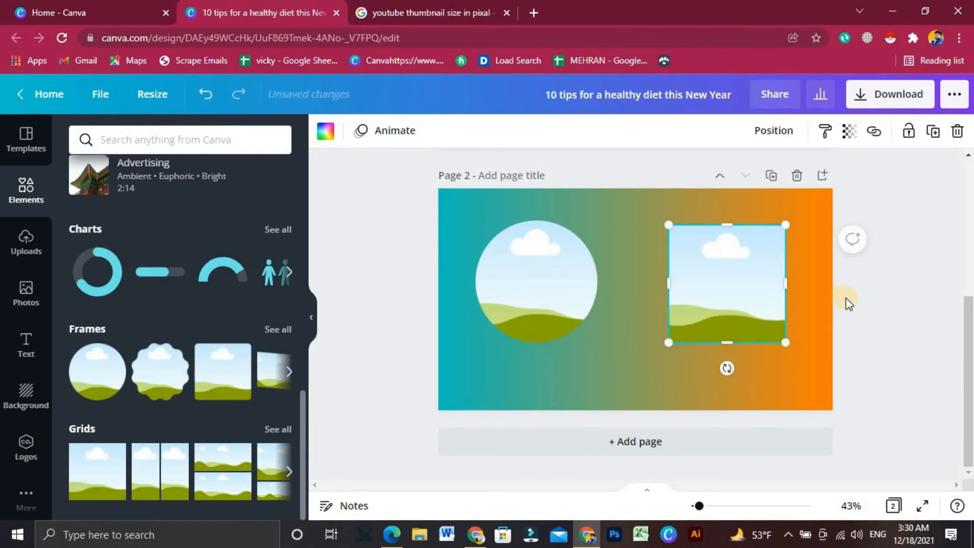
- Fill the circle frame and the square grid with the uploaded desert sunset photo, shifting the circle towards page 2's upper-left corner
click(550, 288)
click(38, 252)
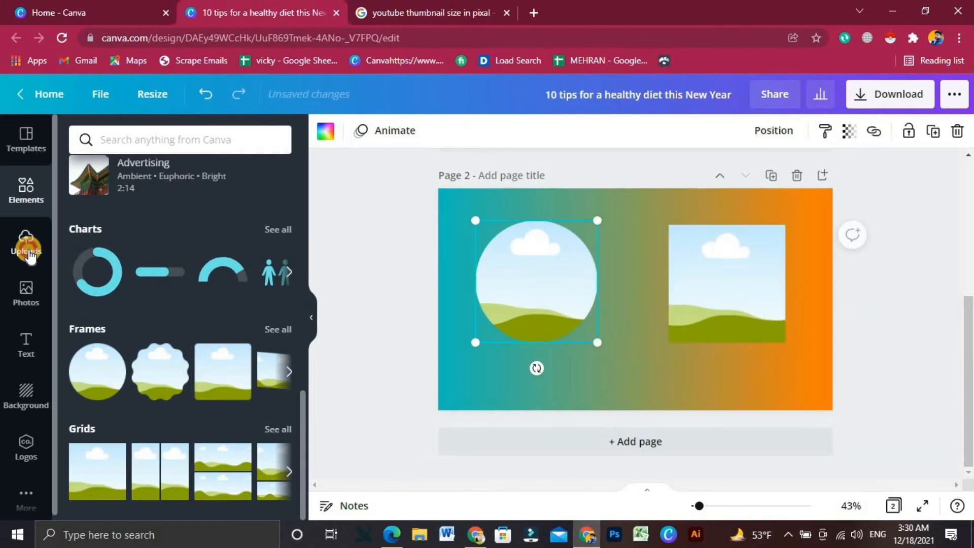
scroll(197, 404, down, 5)
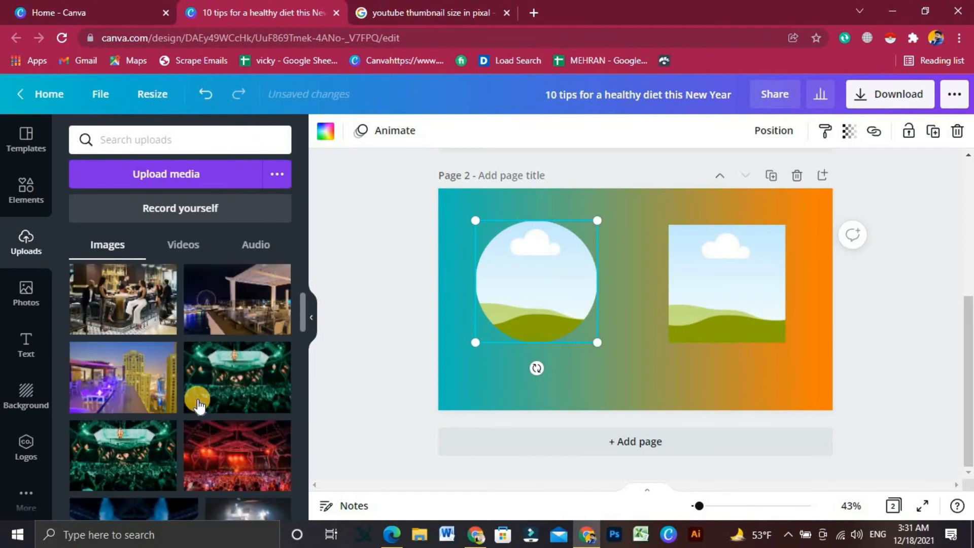
scroll(198, 403, up, 5)
scroll(197, 403, down, 4)
scroll(197, 402, up, 4)
middle_click(197, 401)
scroll(197, 401, down, 3)
click(223, 385)
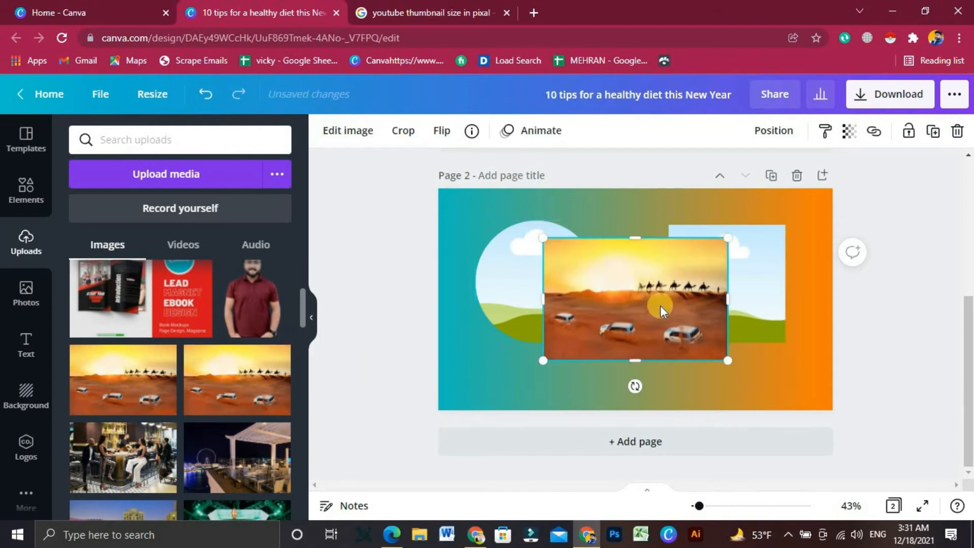
drag(686, 300, 562, 290)
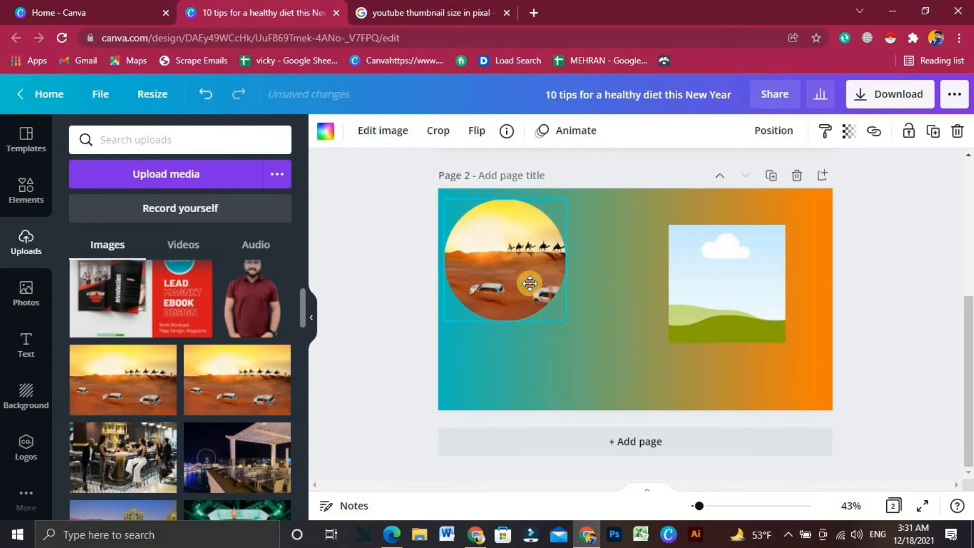
click(731, 293)
drag(243, 384, 704, 294)
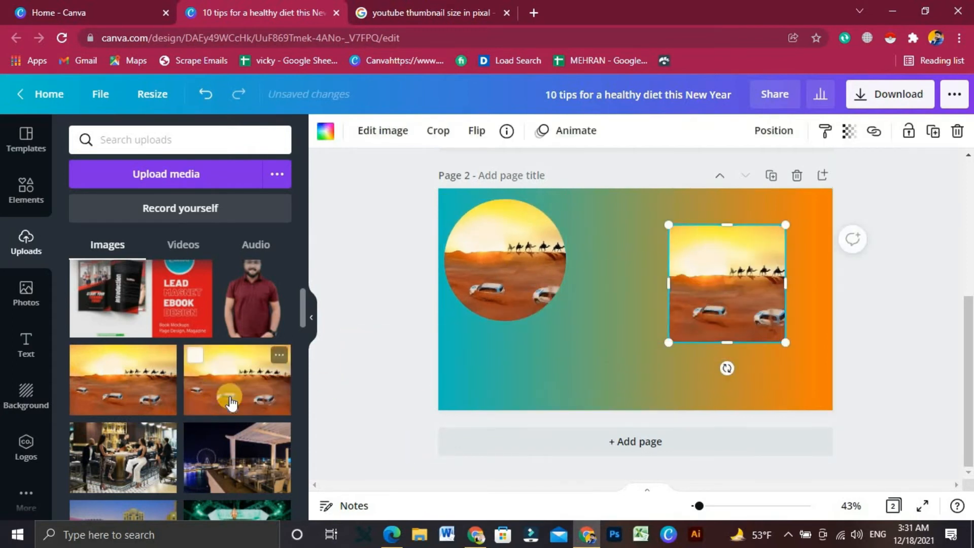
- Place a loose copy of the desert sunset photo between the circle and the square, and widen it towards the right
drag(329, 392, 622, 300)
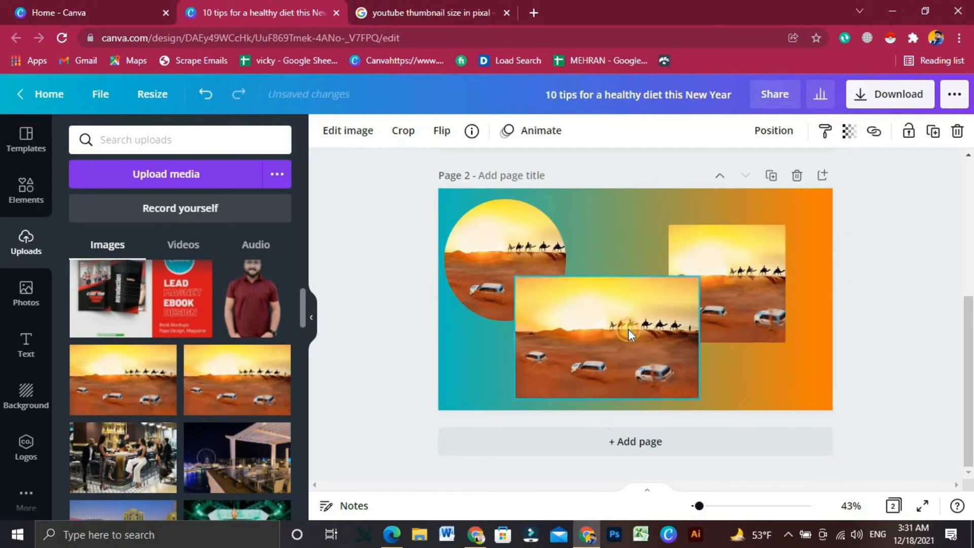
drag(696, 335, 733, 328)
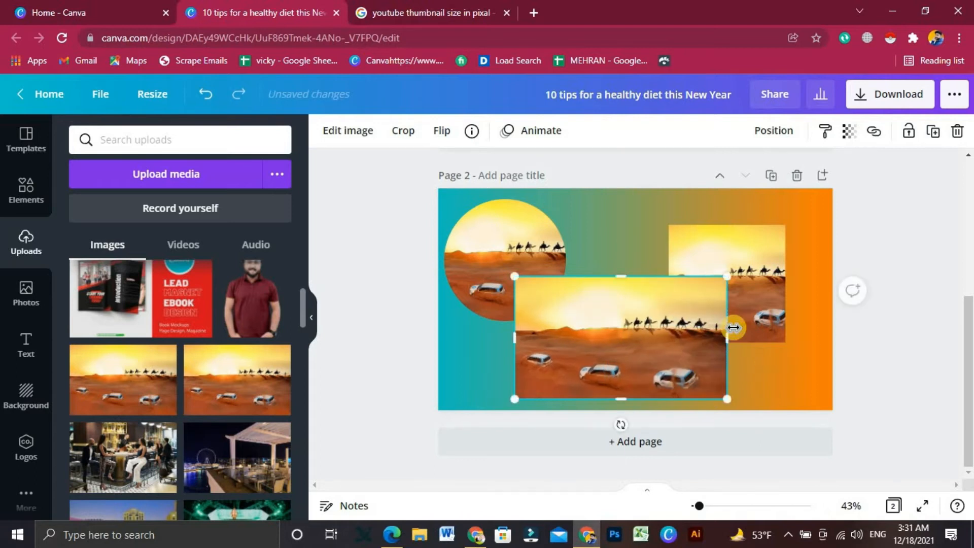
- Try narrowing the loose desert photo from its right side and scaling it down from a corner, undoing each change
drag(636, 321, 637, 359)
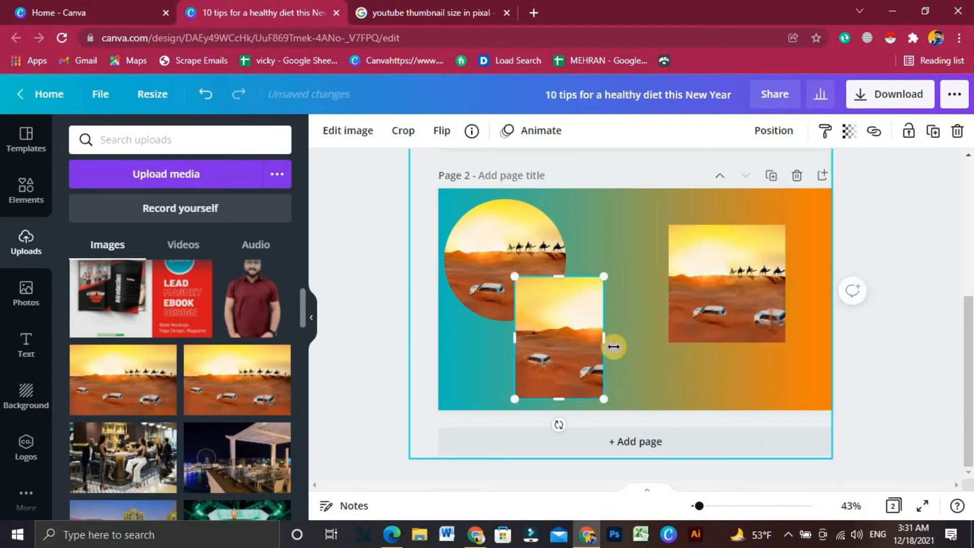
key(ctrl+z)
drag(734, 403, 648, 380)
key(ctrl+z)
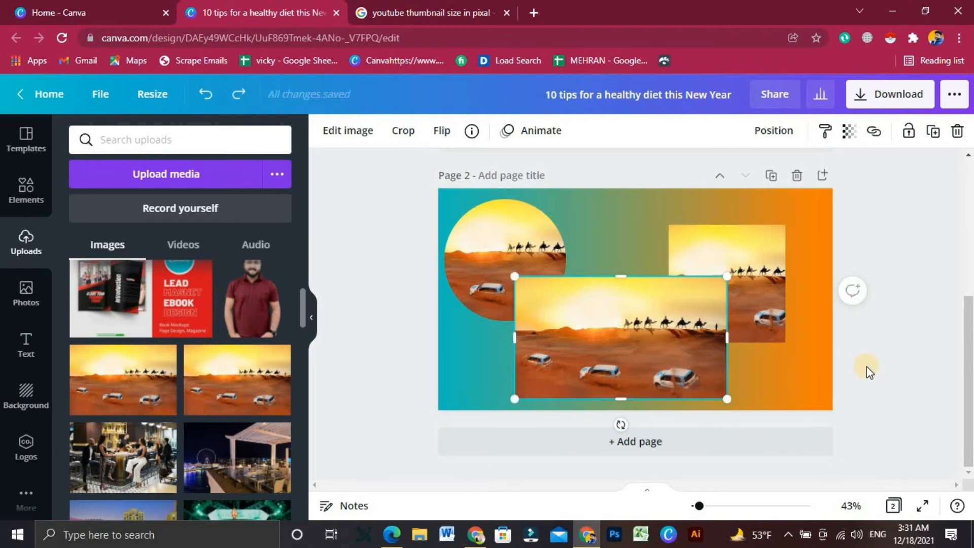
- Move the loose desert photo to the lower-left corner of page 2
click(866, 368)
click(576, 333)
drag(576, 329, 467, 335)
- Reposition the desert photo inside the square frame on page 2 to show more of its left part
double_click(748, 301)
drag(700, 306, 785, 314)
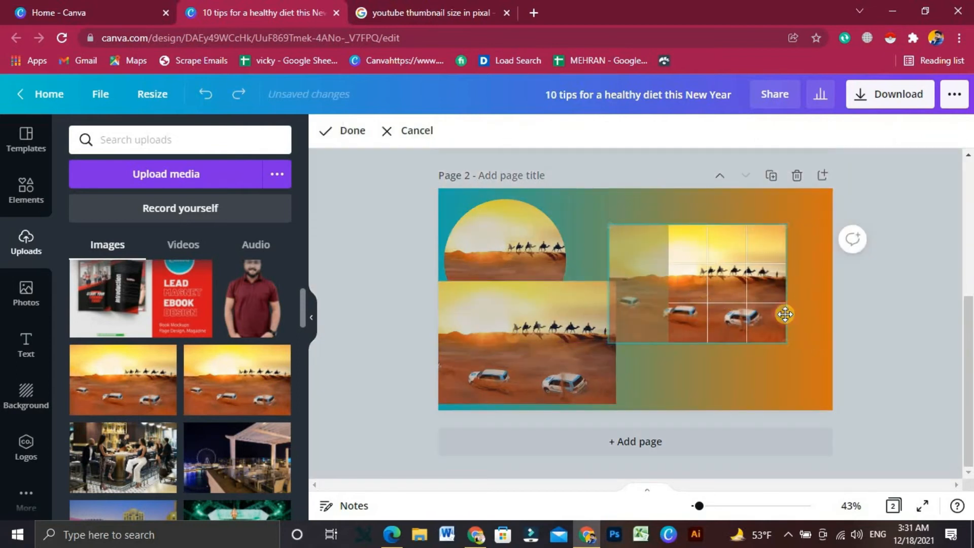
drag(721, 299, 738, 298)
click(846, 312)
- Delete the loose desert photo, the square framed photo and the round framed photo from page 2
click(612, 323)
click(956, 136)
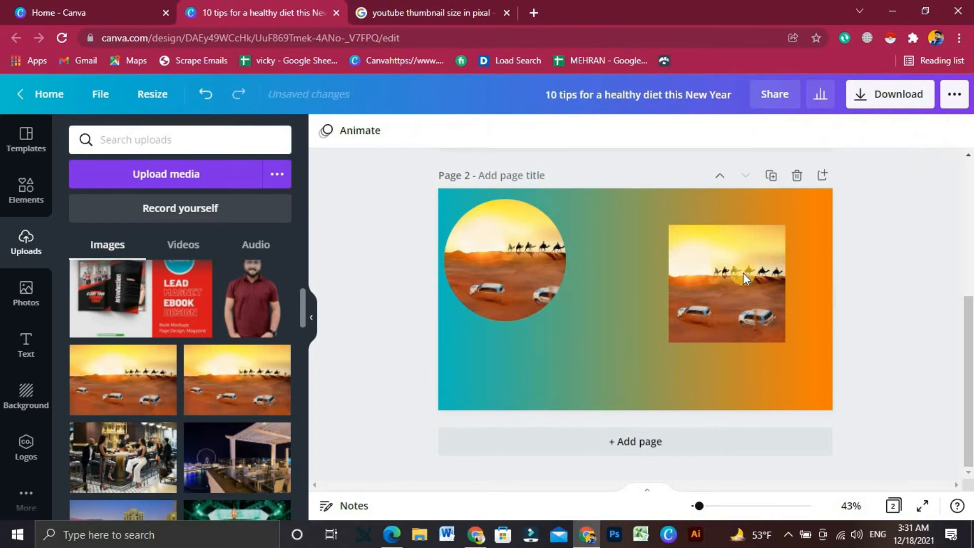
click(743, 275)
click(957, 133)
click(513, 269)
click(957, 131)
click(912, 198)
click(26, 191)
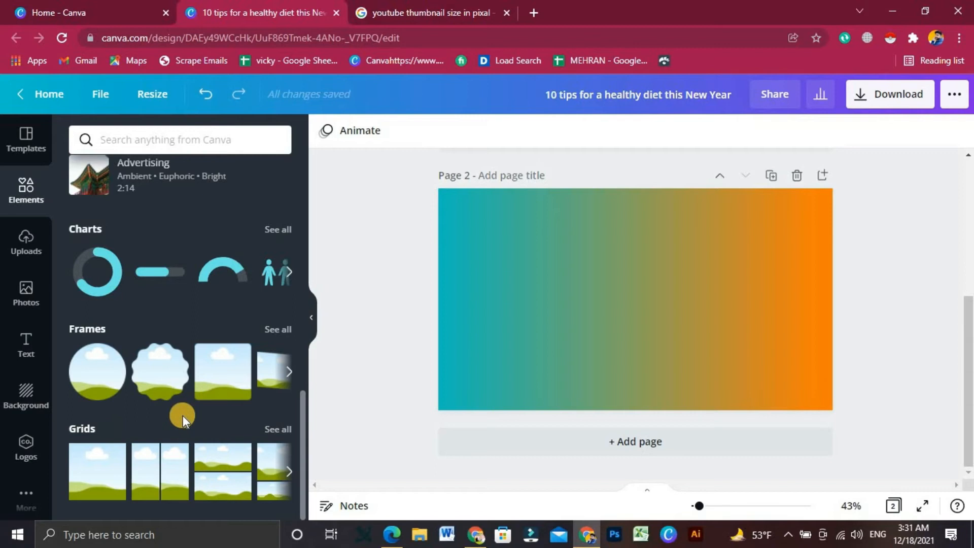
scroll(183, 416, up, 5)
- Upload the image WhatsApp_Image_2021-12-11_at_11.08.38_AM-removebg-preview from the Downloads folder
click(37, 235)
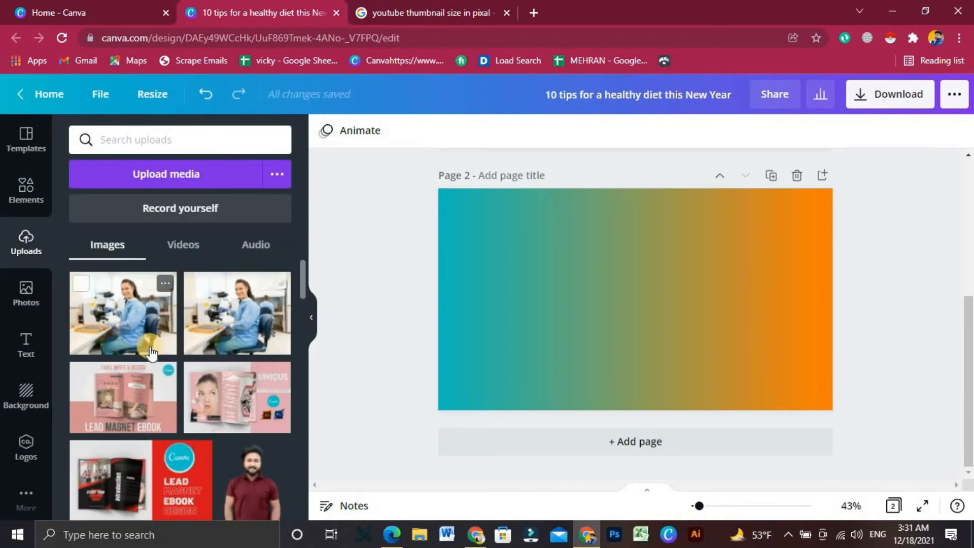
scroll(150, 350, down, 5)
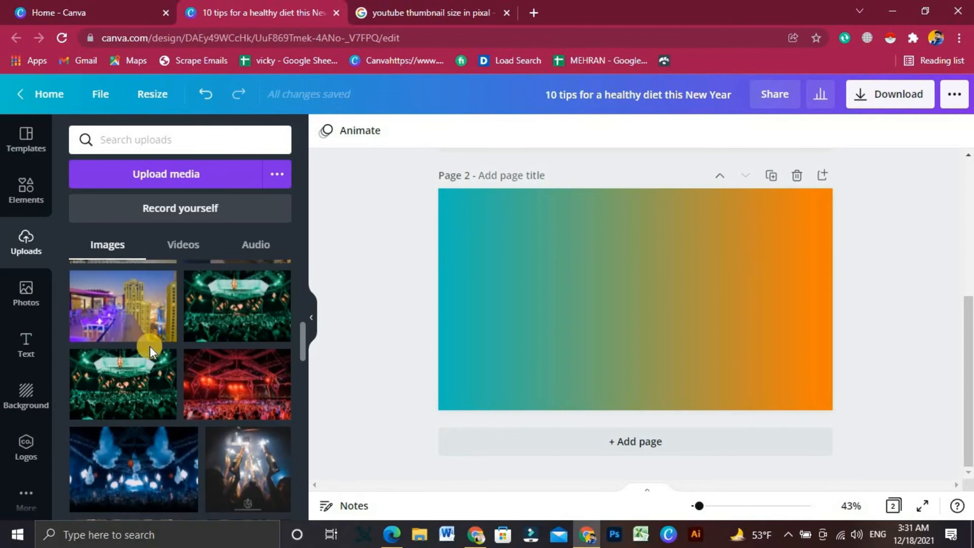
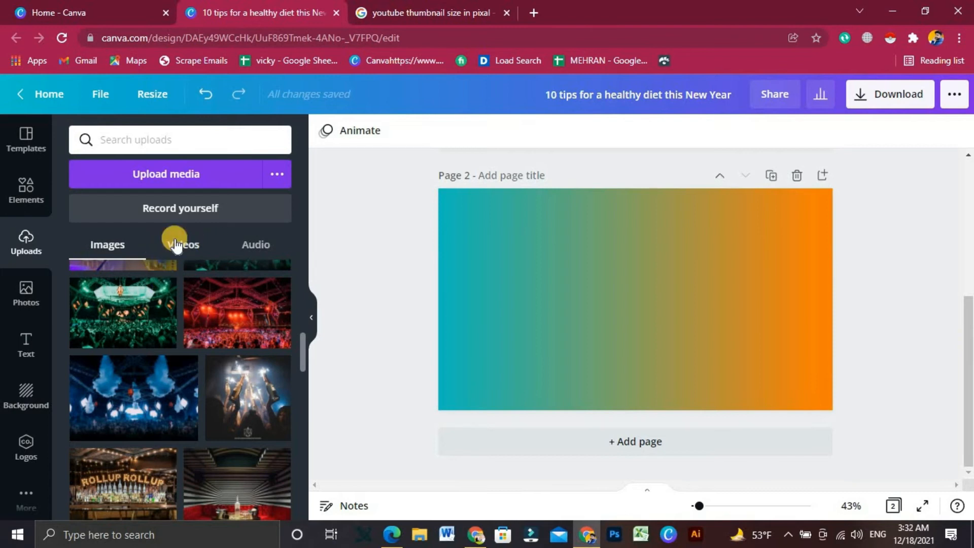
click(208, 173)
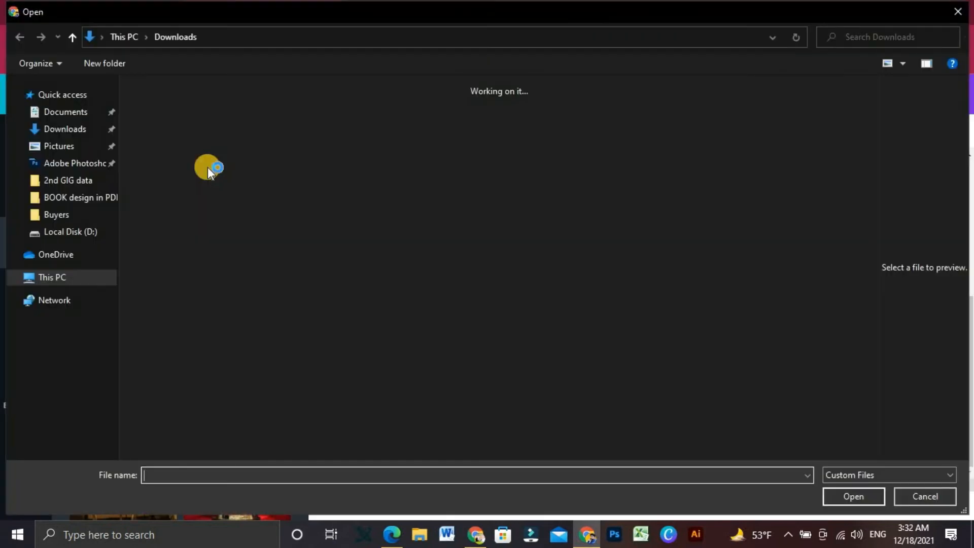
scroll(65, 162, down, 1)
scroll(216, 248, down, 4)
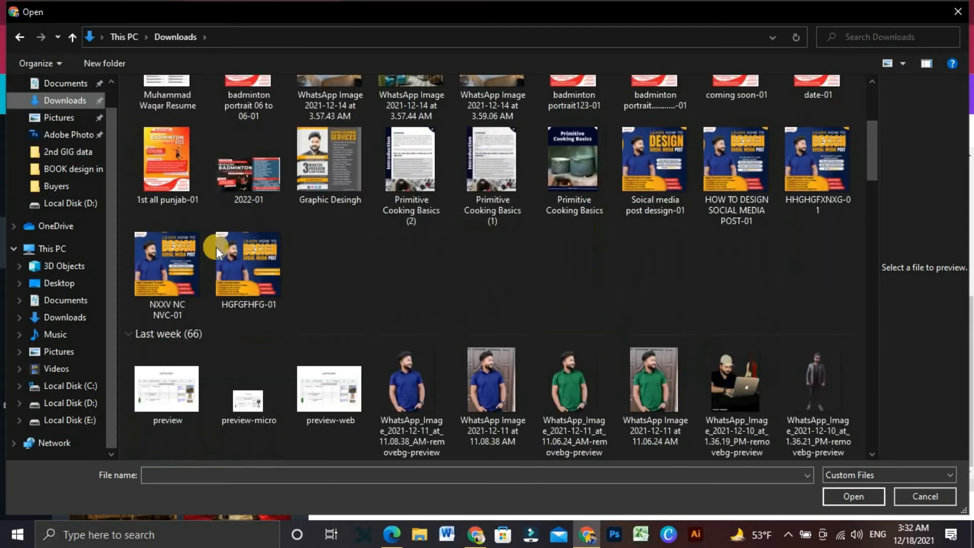
click(397, 375)
click(853, 501)
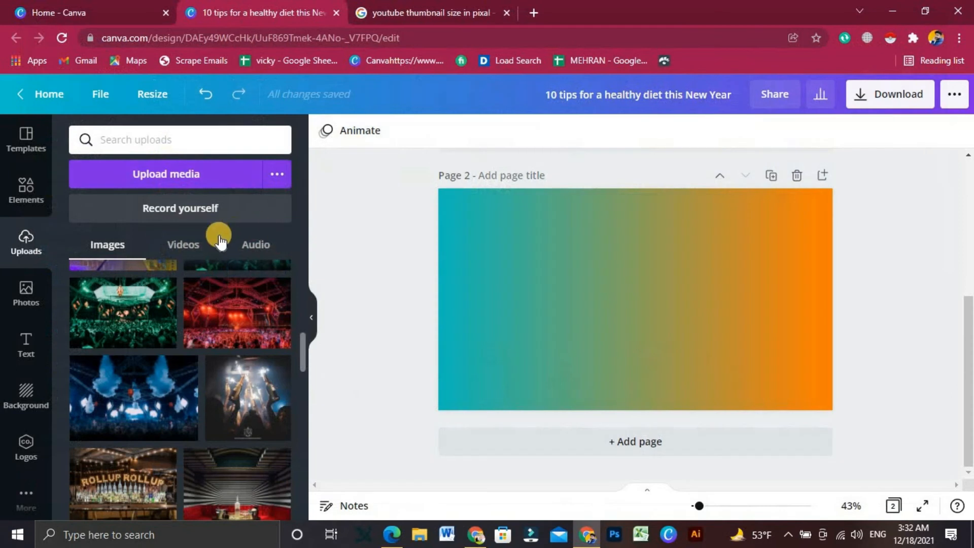
- Try the uploaded cut-out of the man enlarged on the left side of page 2, and remove it
scroll(168, 309, up, 10)
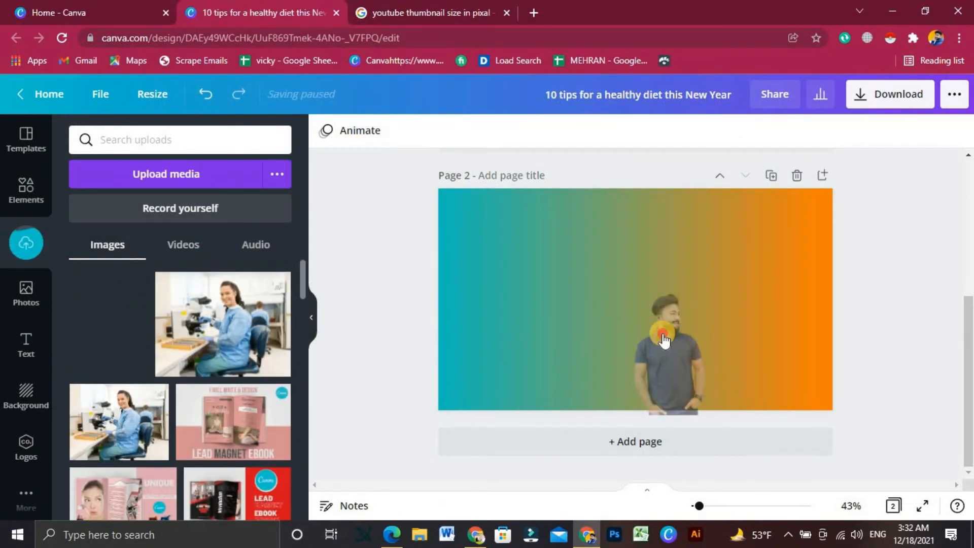
click(662, 334)
drag(620, 285, 406, 220)
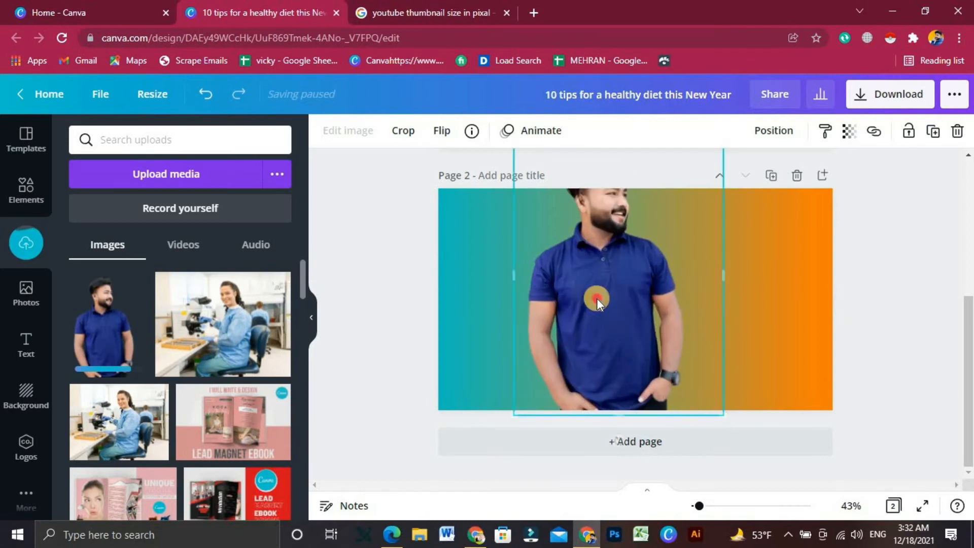
drag(527, 330, 540, 337)
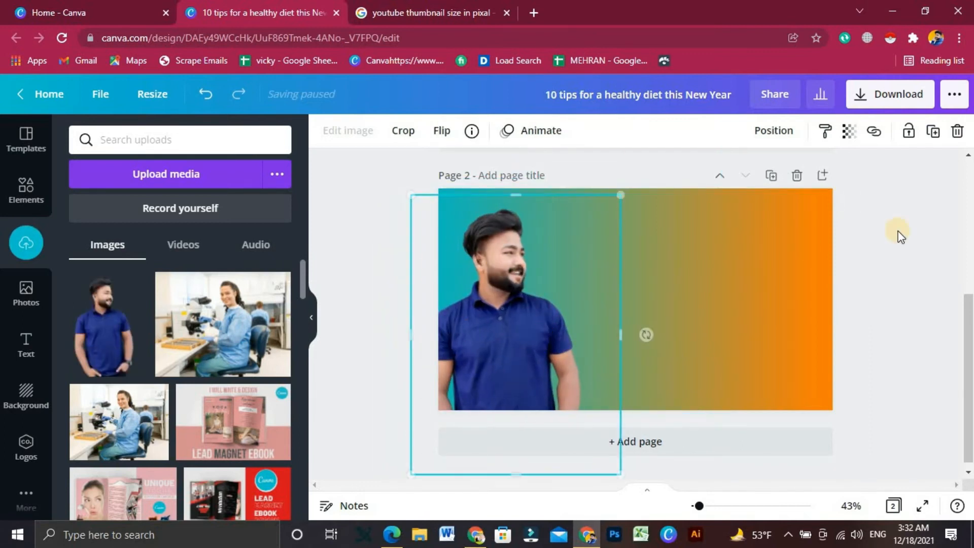
click(957, 131)
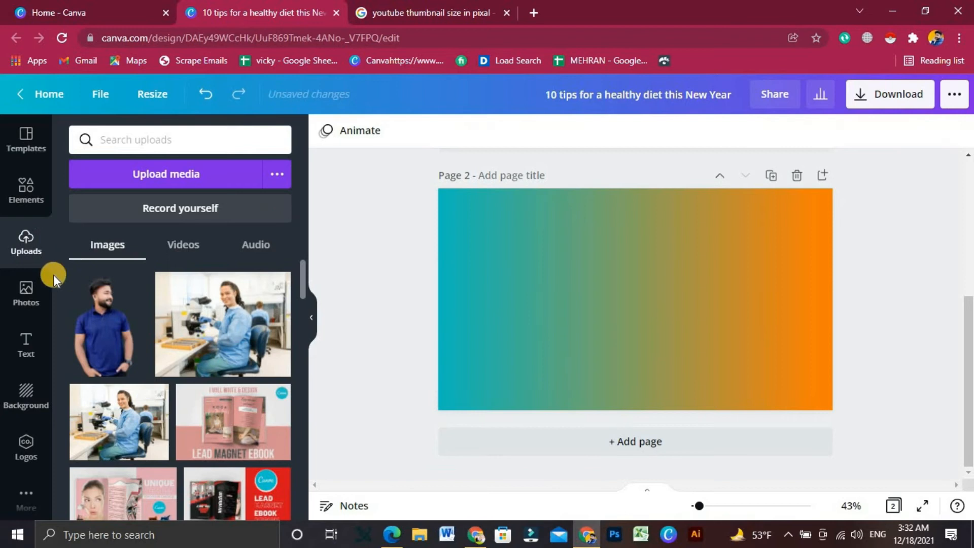
- Search the photo library for "car"
click(37, 293)
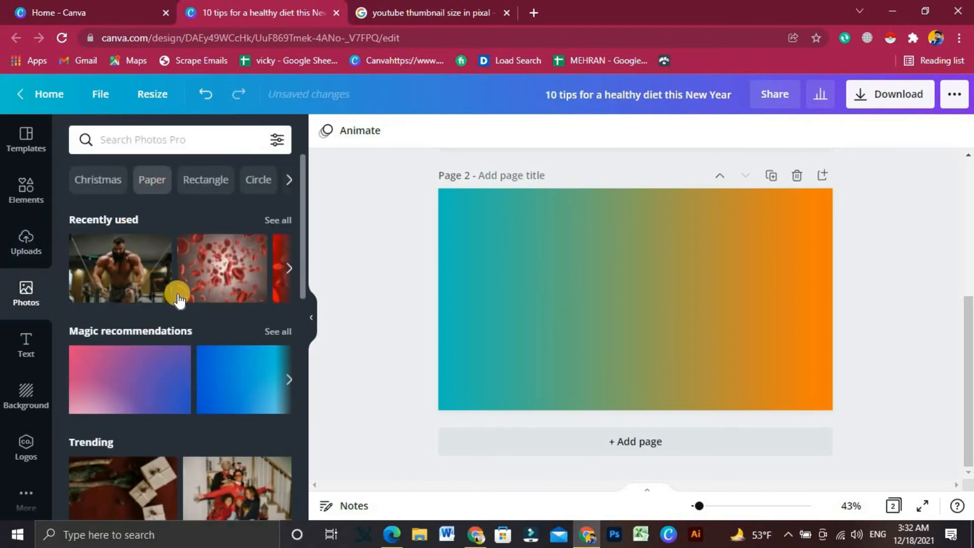
scroll(131, 329, down, 2)
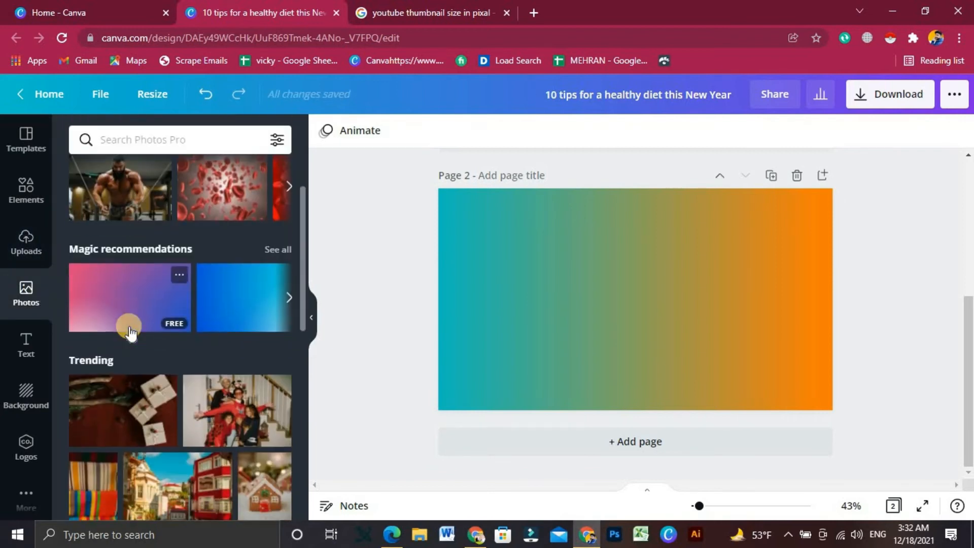
scroll(130, 331, down, 10)
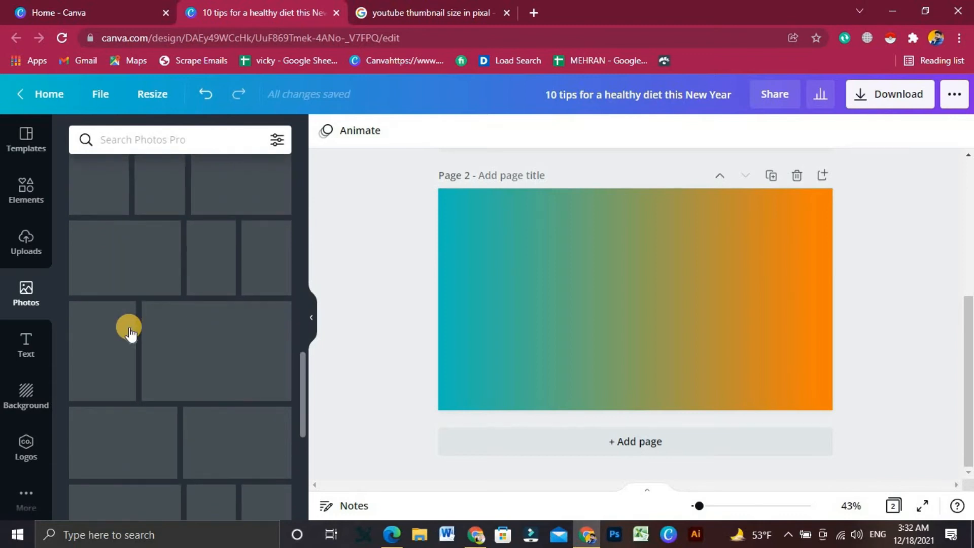
scroll(129, 329, up, 12)
click(156, 141)
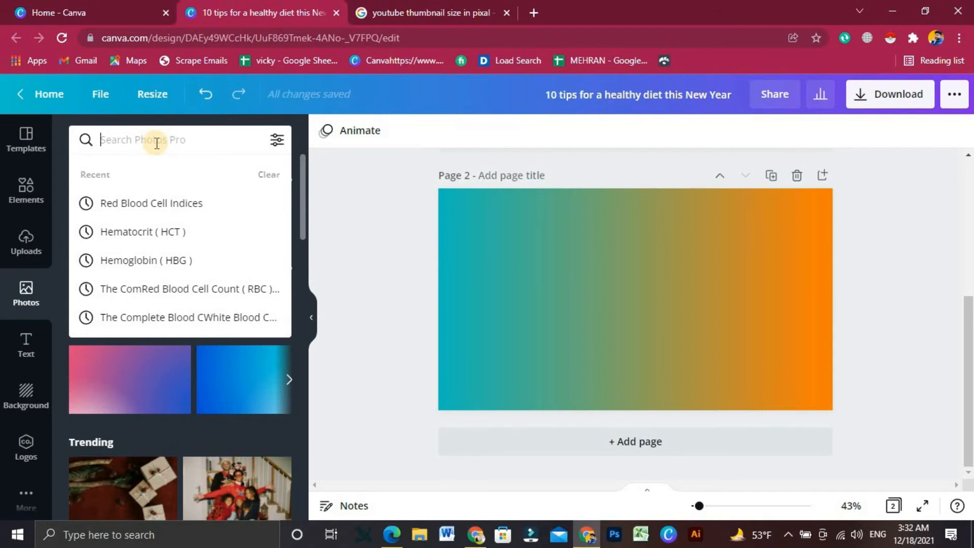
text(car)
key(Return)
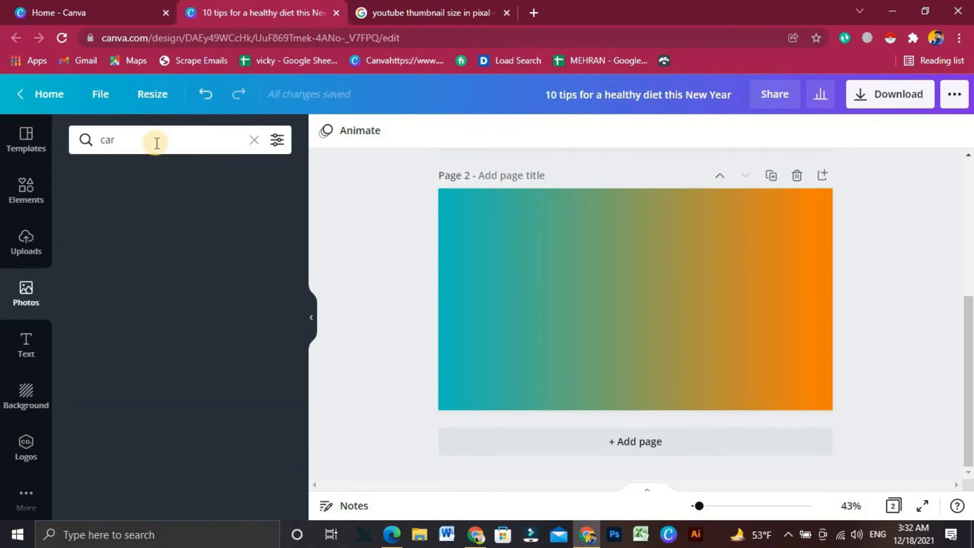
- Add the white car photo to page 2 and enlarge it on the right side of the page
click(167, 209)
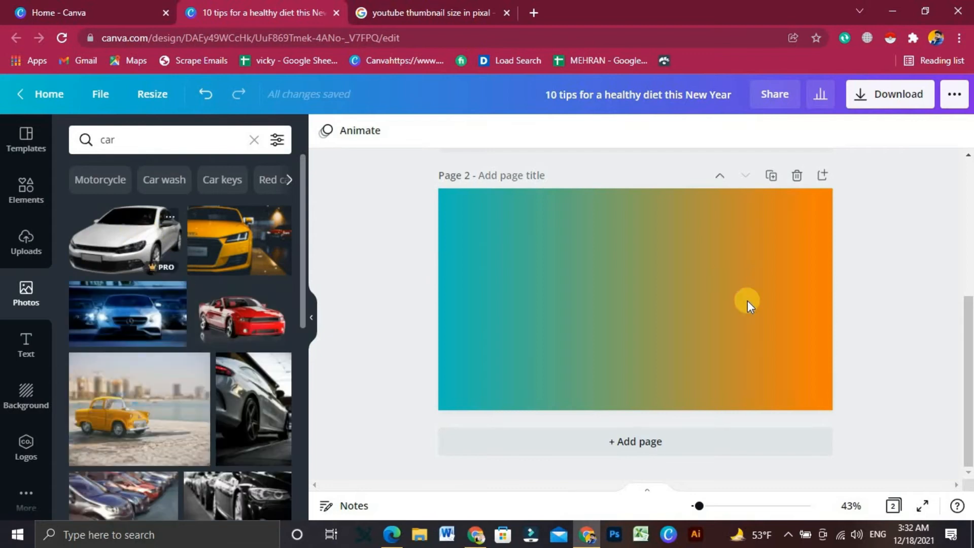
drag(460, 407, 583, 332)
drag(685, 284, 717, 315)
drag(616, 363, 574, 389)
drag(720, 307, 738, 302)
click(576, 297)
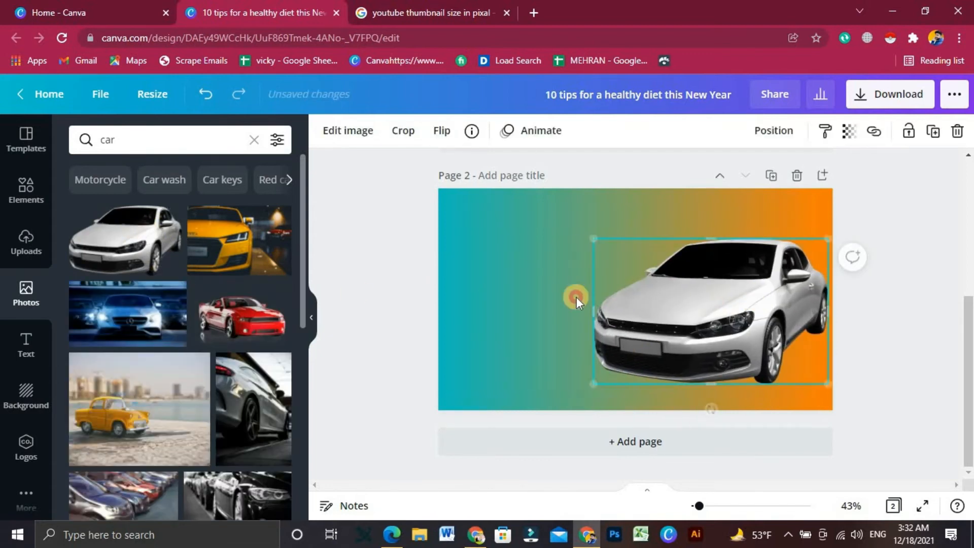
- Add the red convertible photo and enlarge it near the middle of page 2, with the white car shrunk at the right edge
click(249, 319)
drag(554, 326, 481, 336)
click(700, 300)
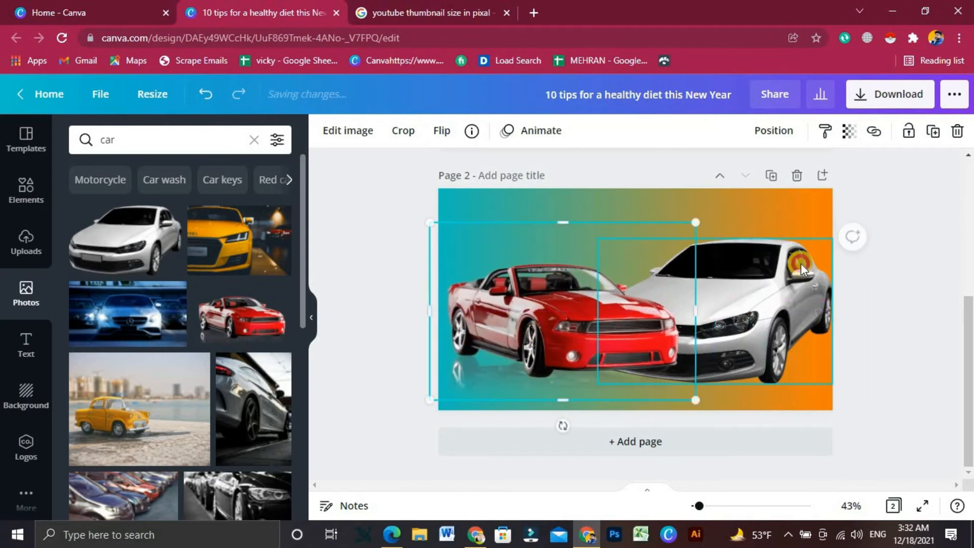
drag(592, 391, 715, 310)
click(598, 337)
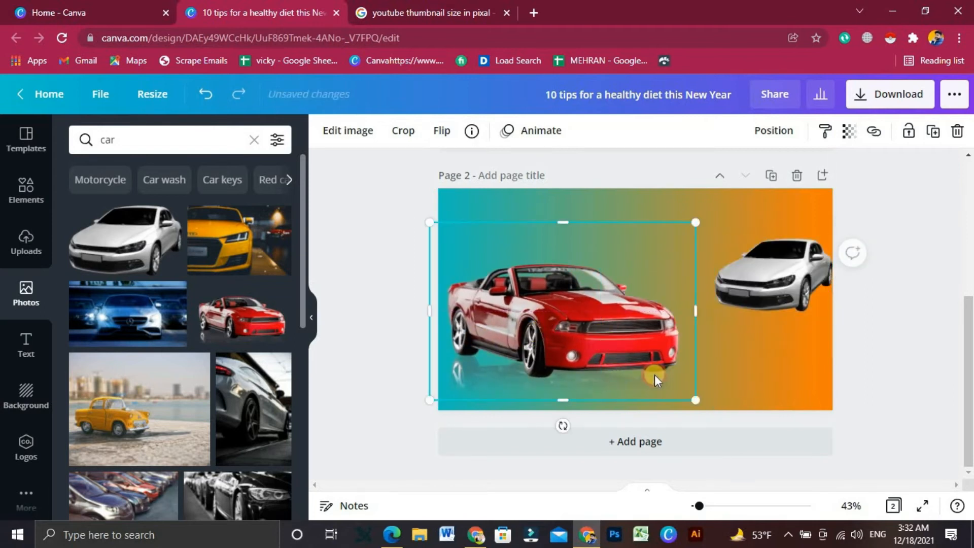
drag(703, 404, 748, 416)
drag(688, 369, 698, 350)
- Try the white car enlarged behind the red convertible, and delete it from page 2
click(782, 333)
click(777, 294)
drag(497, 417, 648, 352)
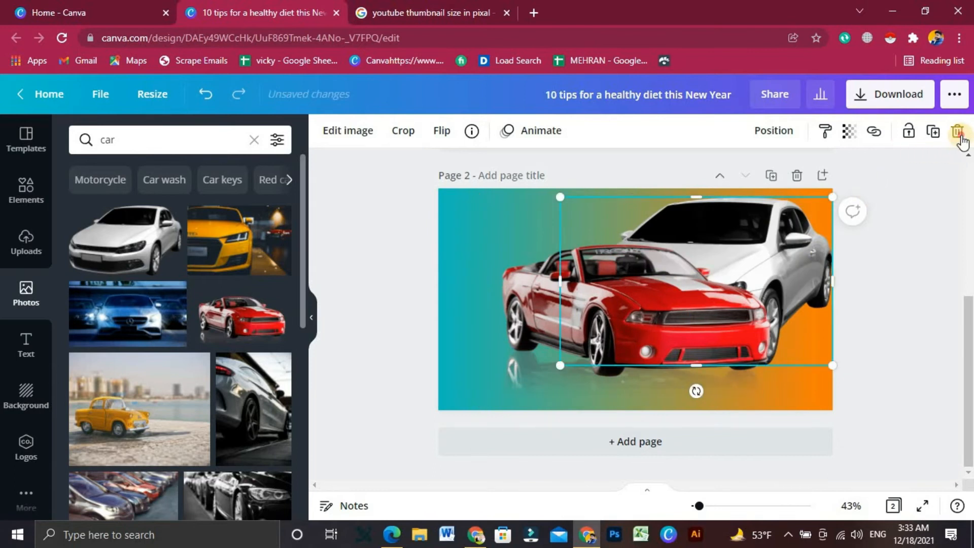
click(957, 132)
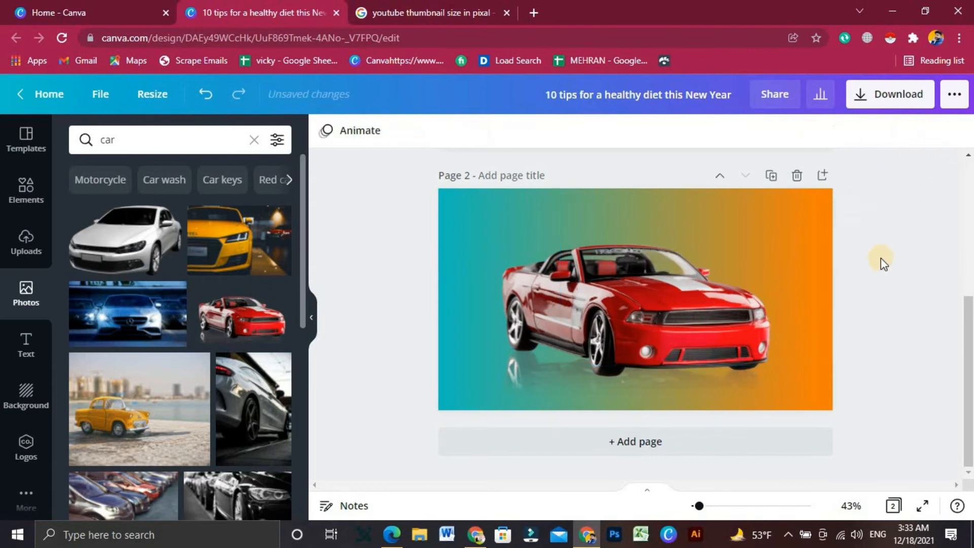
- Enlarge the red convertible slightly and centre it on page 2
click(659, 311)
drag(481, 408, 458, 426)
drag(604, 362, 547, 323)
- Recolour the page 2 background gradient with near-black from the photo colours and dark grey from the default colours
click(446, 217)
click(331, 133)
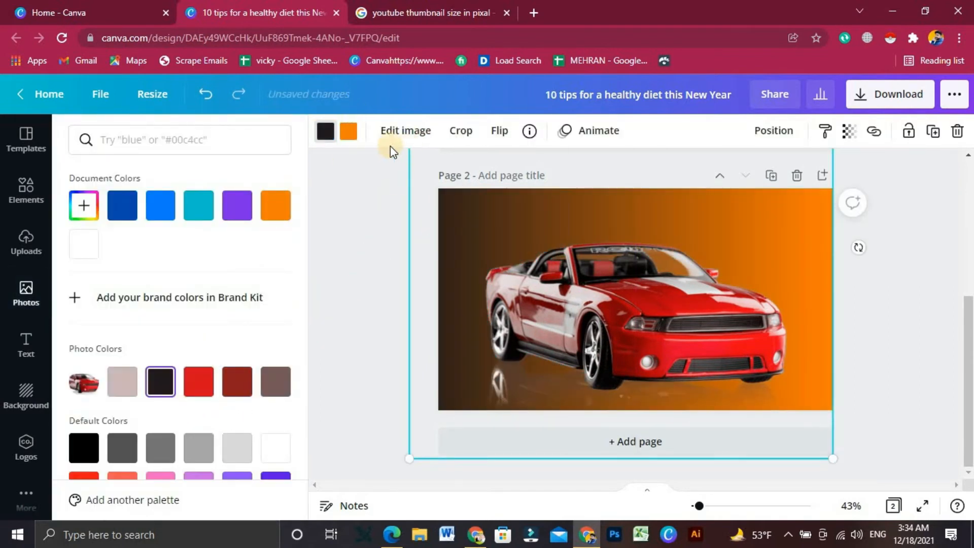
click(351, 135)
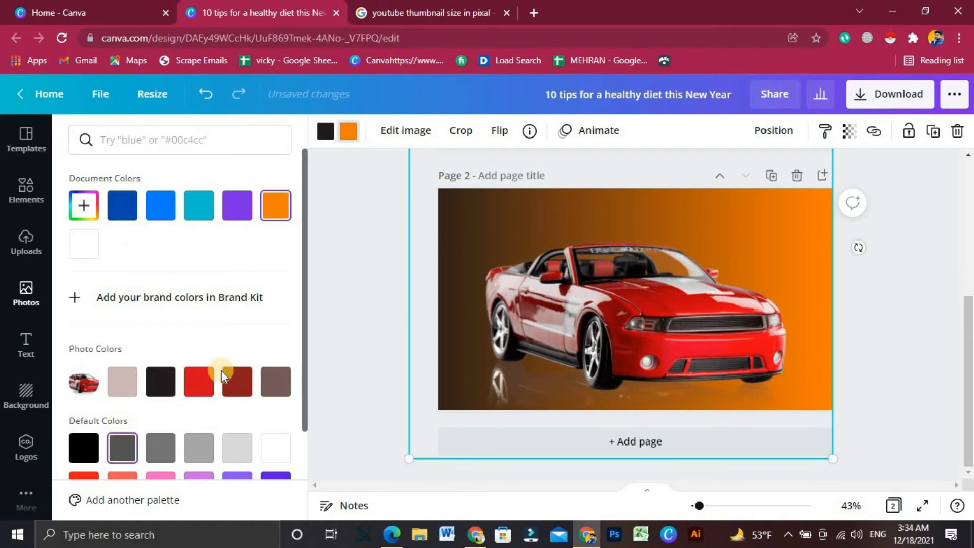
click(221, 373)
click(367, 231)
click(245, 300)
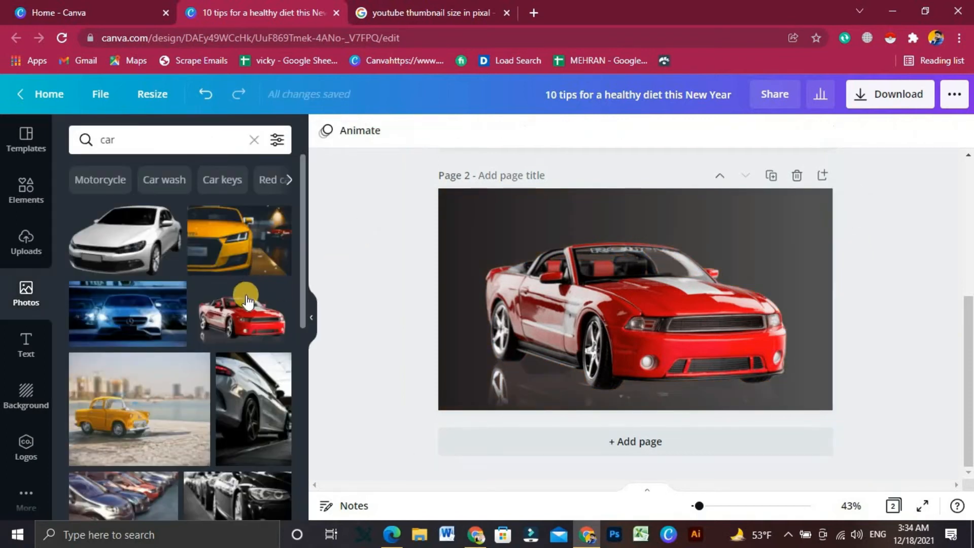
- Shrink the red convertible to a small image in the upper-left corner of page 2
click(712, 294)
drag(672, 318, 403, 274)
click(402, 274)
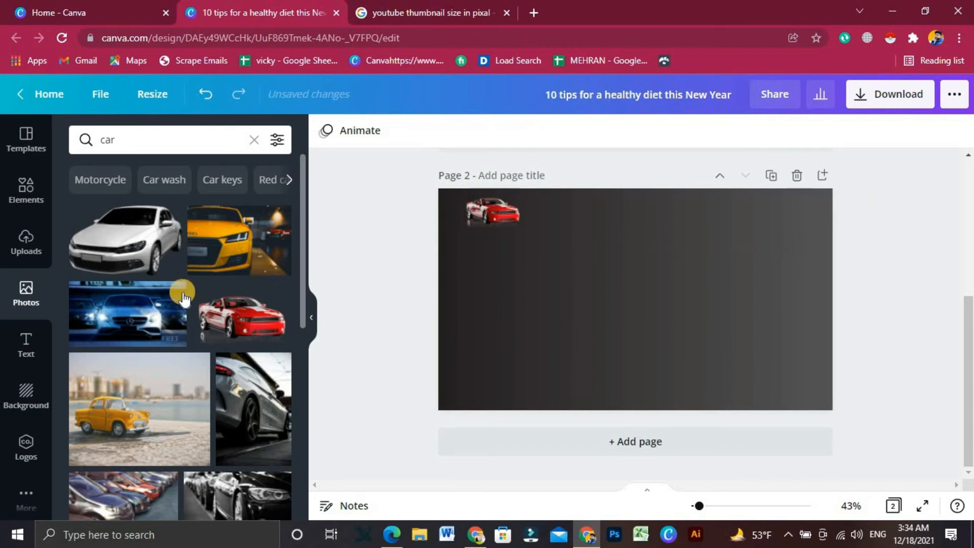
click(476, 217)
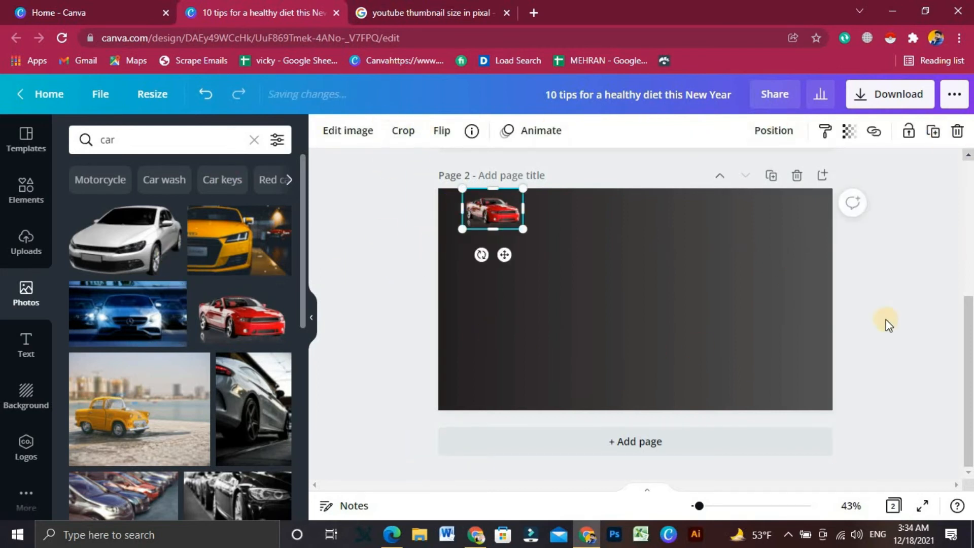
- Try the blue-lit car photo on page 2, and delete it
click(100, 323)
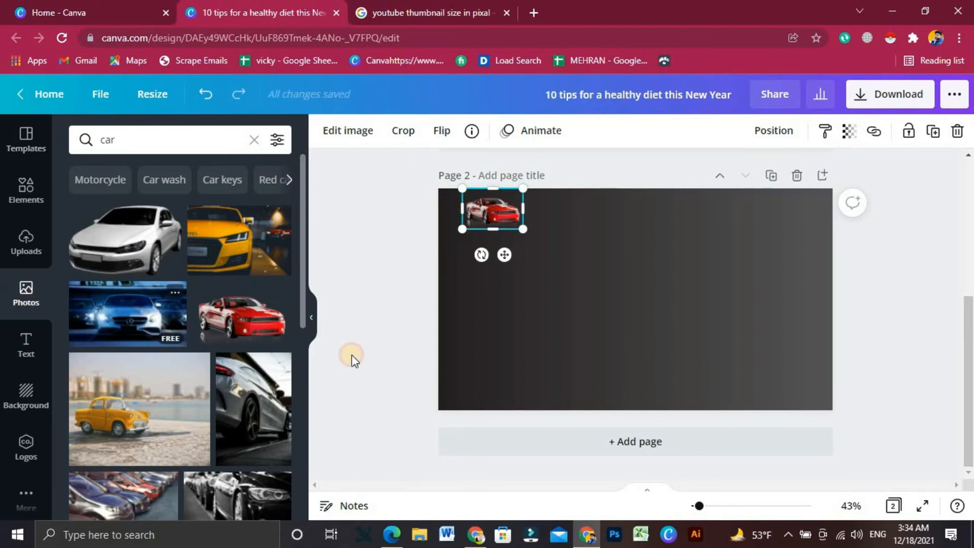
drag(518, 302, 502, 350)
click(957, 131)
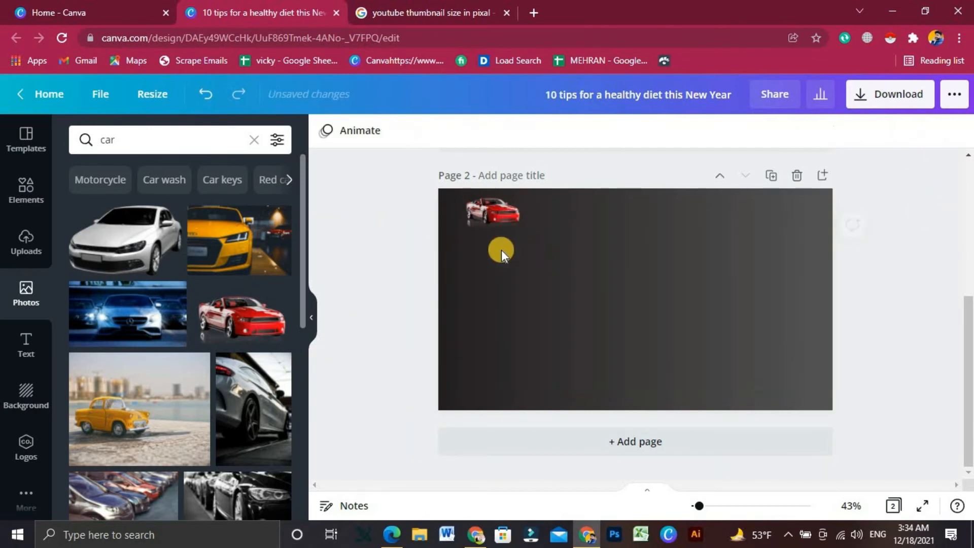
- Enlarge the red convertible from the page's upper-left corner to a little over half the page width
click(515, 221)
drag(519, 228, 691, 295)
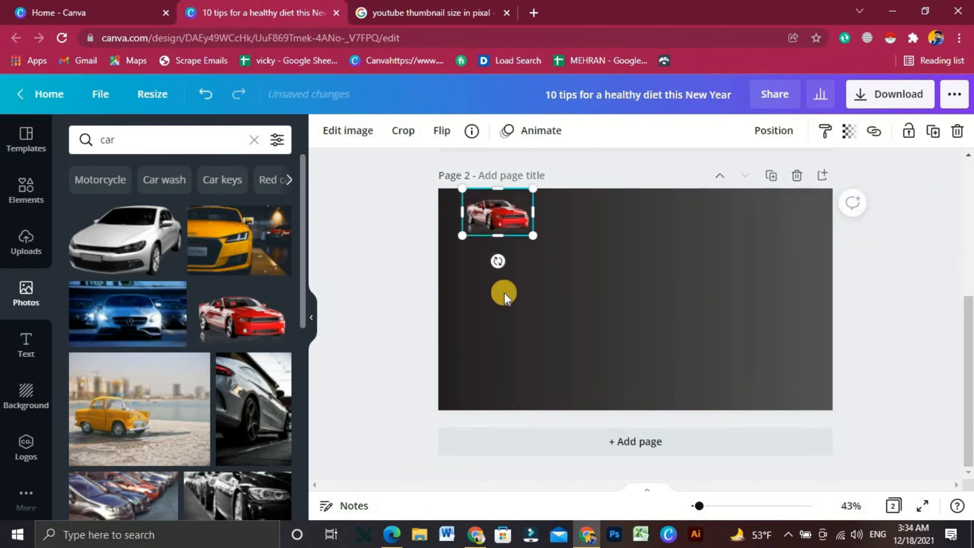
- Add a default heading, subheading and line of body text below the red convertible on page 2
click(41, 344)
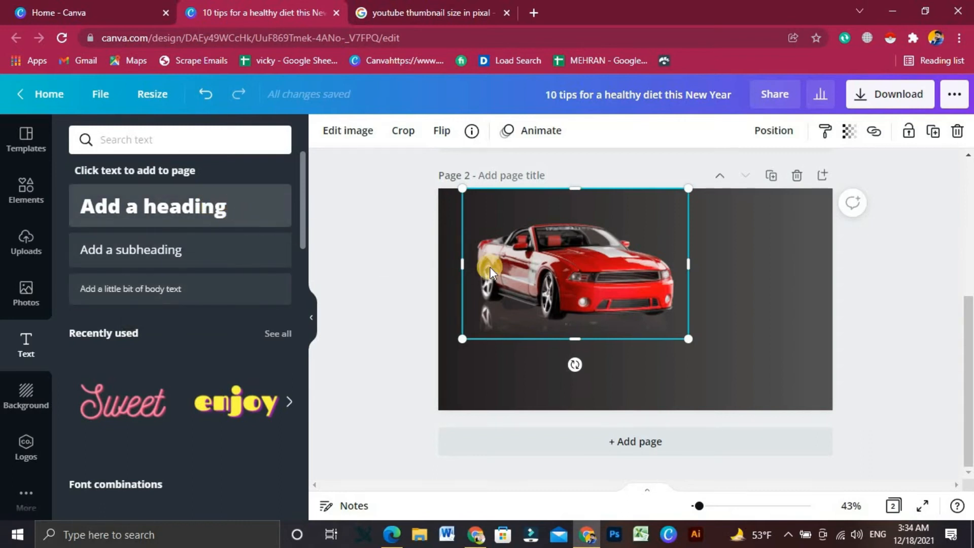
drag(490, 267, 555, 353)
click(224, 252)
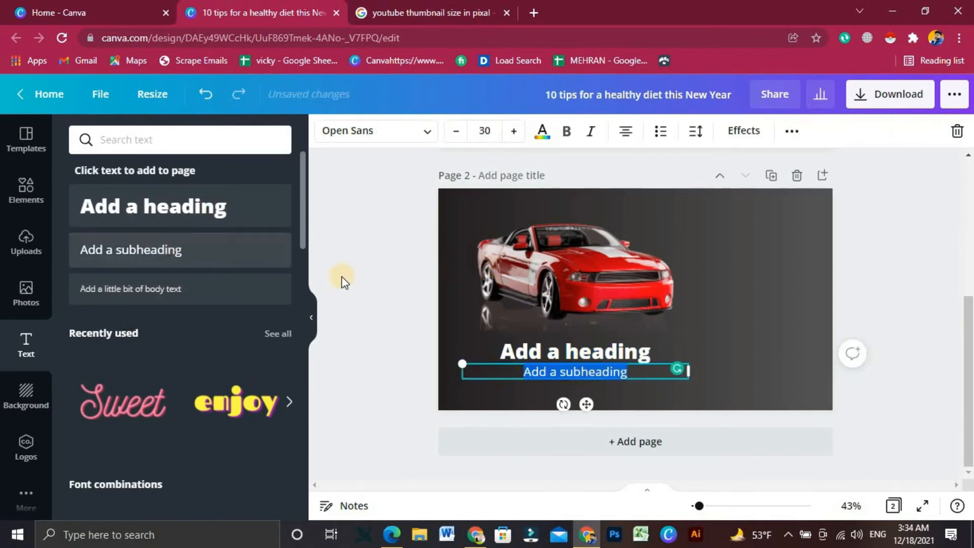
click(183, 290)
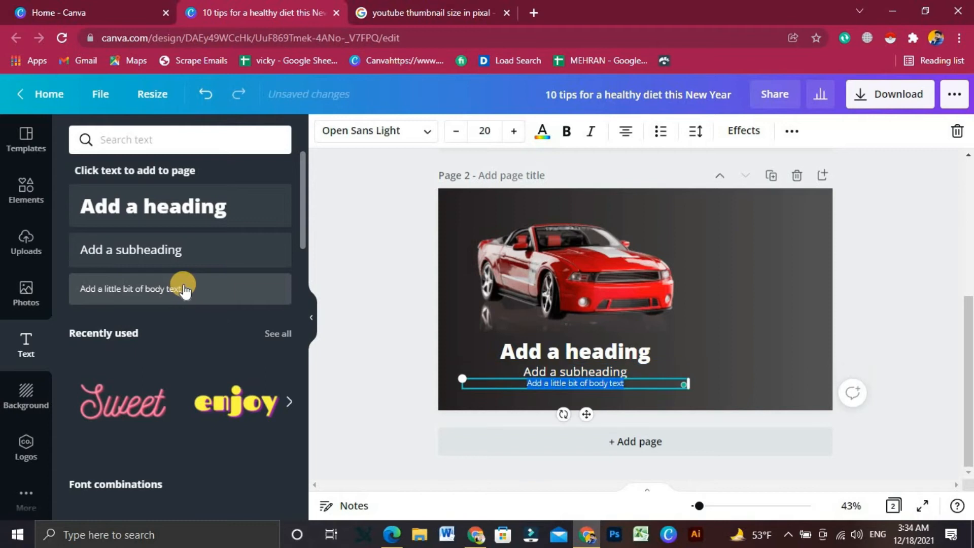
- Add the blue and yellow "Beach Please" font combination to page 2
click(394, 301)
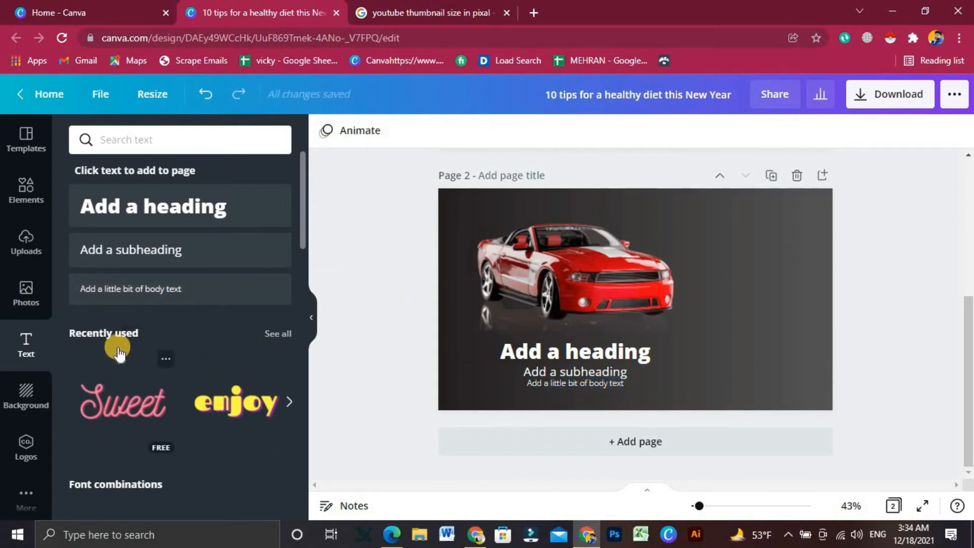
scroll(121, 350, down, 1)
scroll(121, 349, down, 3)
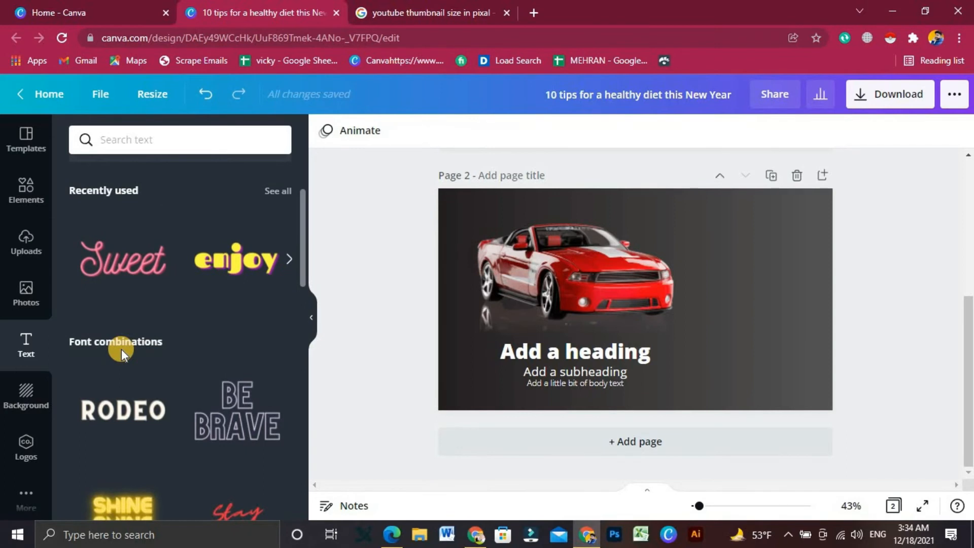
scroll(121, 349, down, 3)
scroll(151, 394, down, 5)
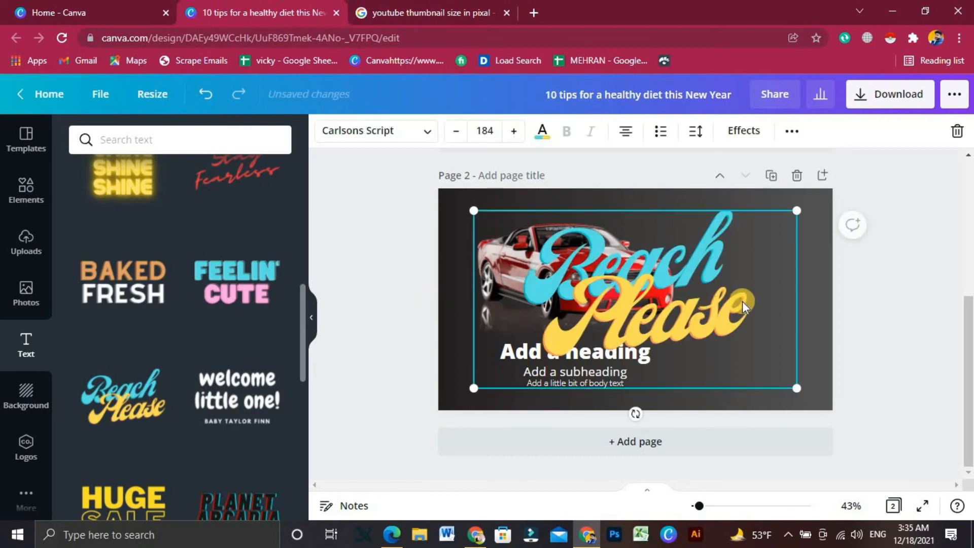
- Shrink the "Beach Please" text to font size 107 and place it in the upper-right corner of page 2, beside the car
drag(797, 388, 699, 335)
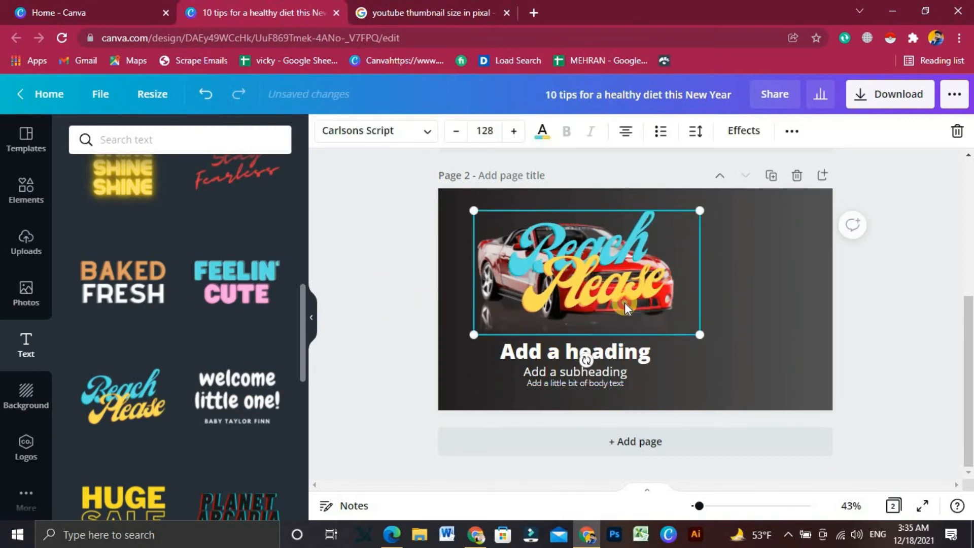
drag(618, 278, 812, 281)
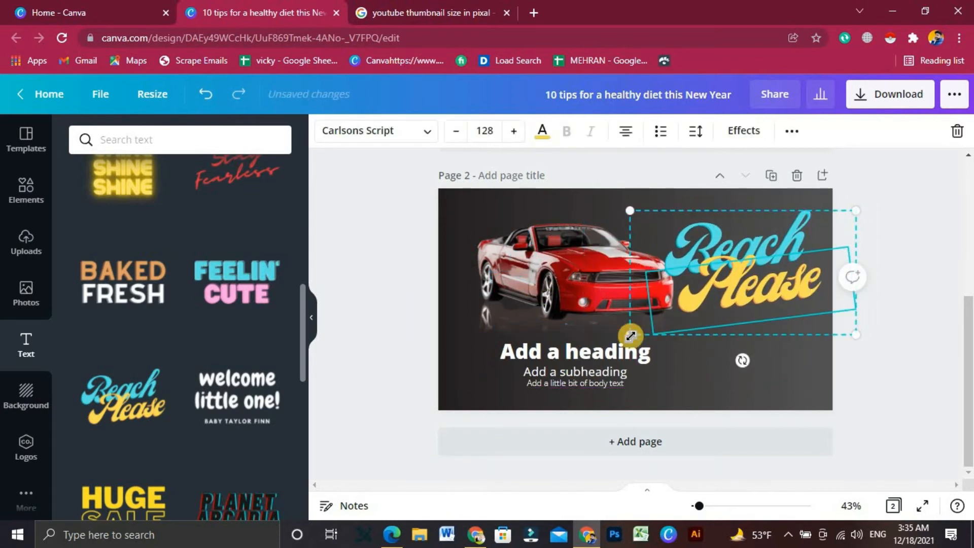
drag(676, 330, 668, 315)
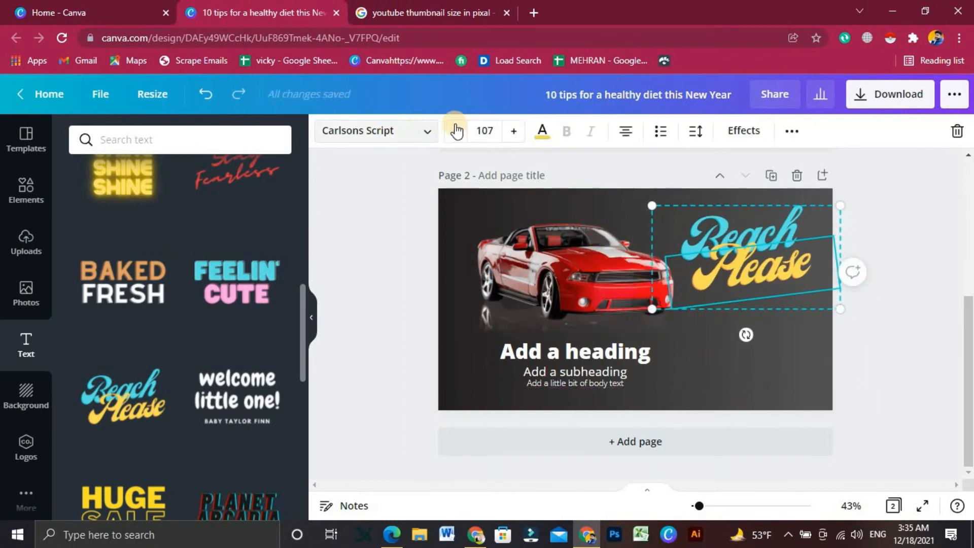
scroll(229, 385, down, 8)
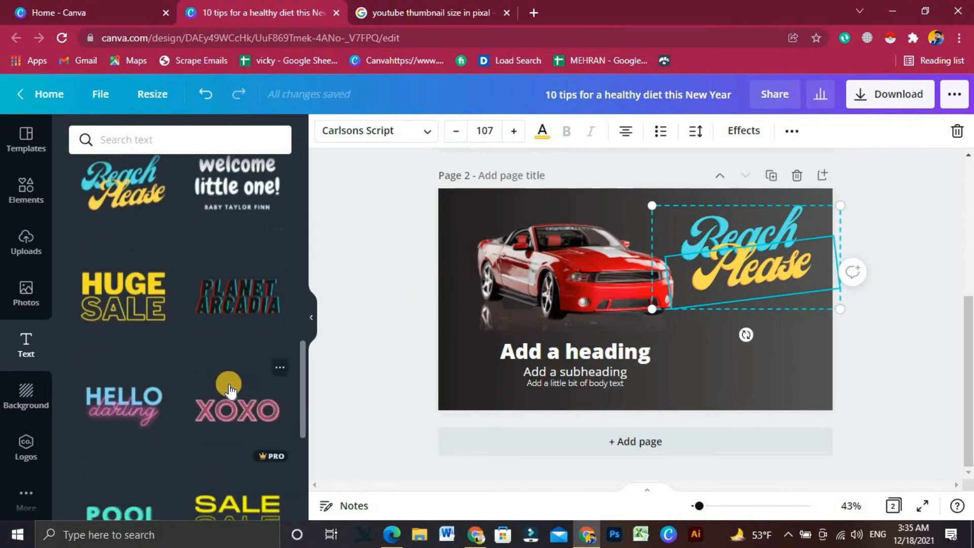
- Look through the background categories, including landscapes, patterns, gradients, textures and flowers, and the recent background searches
click(28, 401)
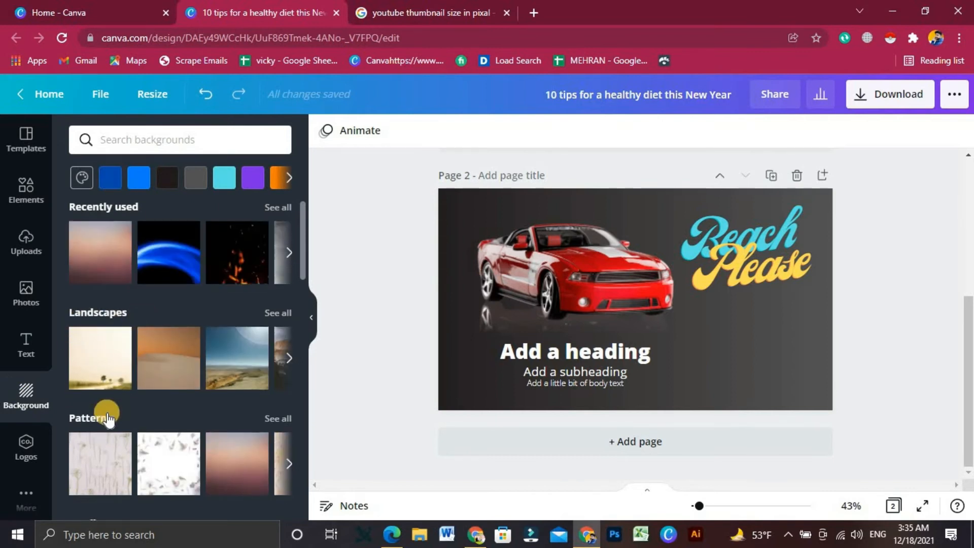
scroll(100, 411, down, 3)
scroll(101, 411, down, 2)
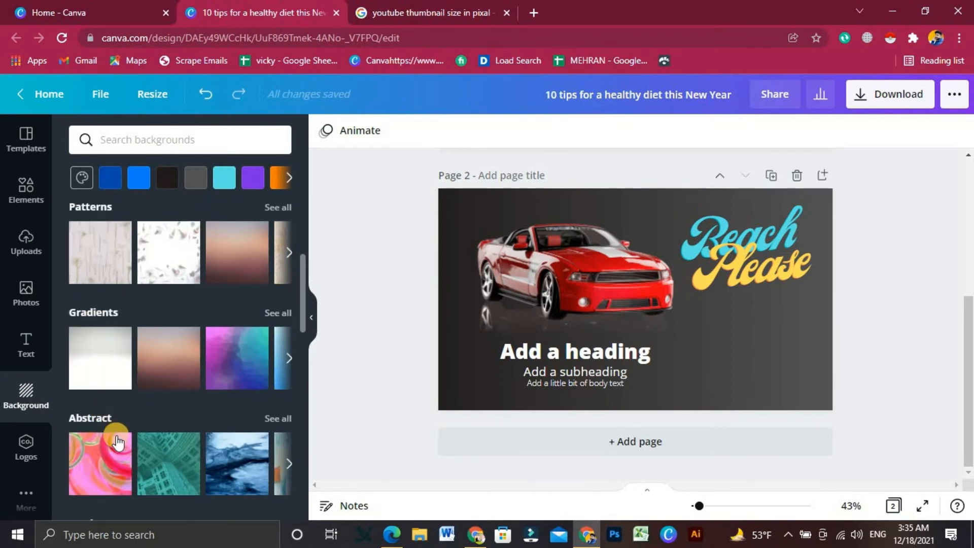
scroll(114, 440, down, 4)
scroll(114, 406, down, 8)
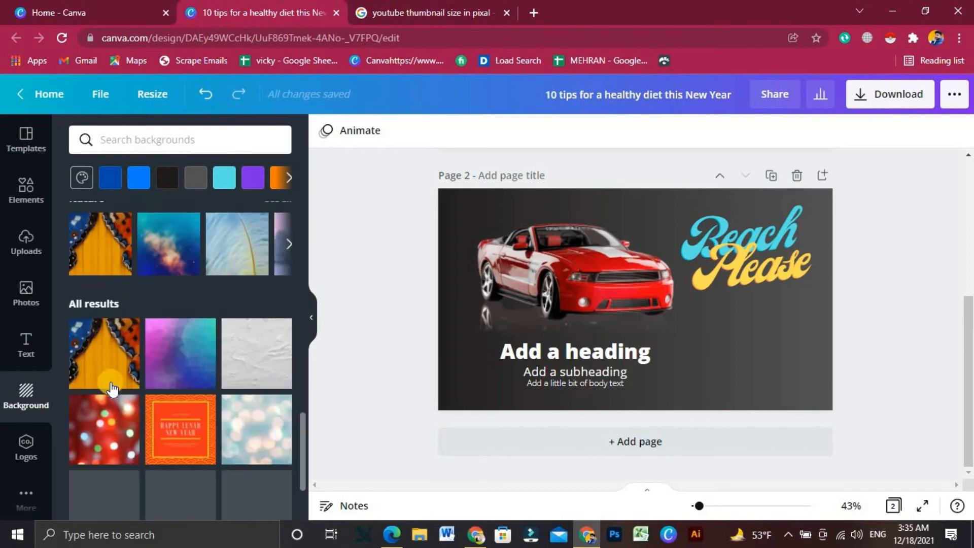
scroll(111, 390, up, 10)
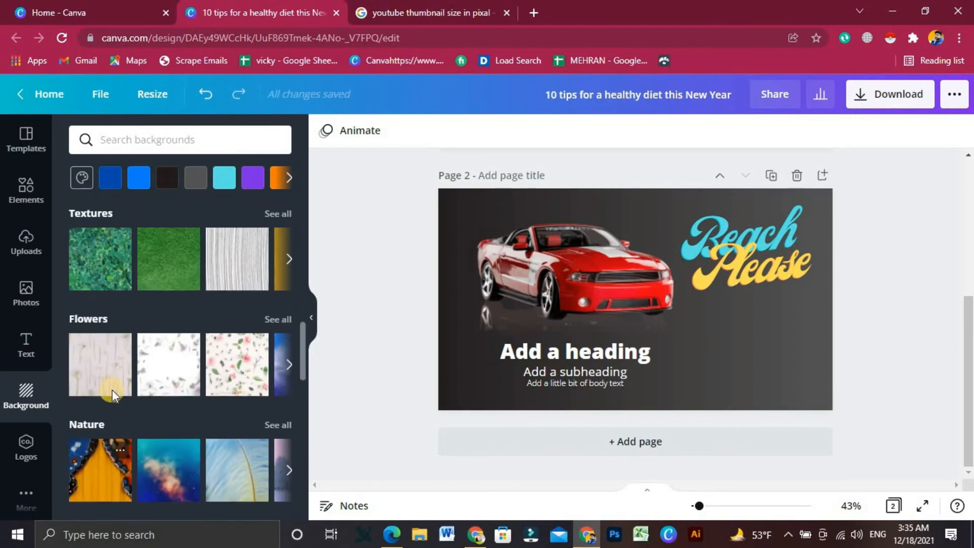
scroll(113, 394, up, 4)
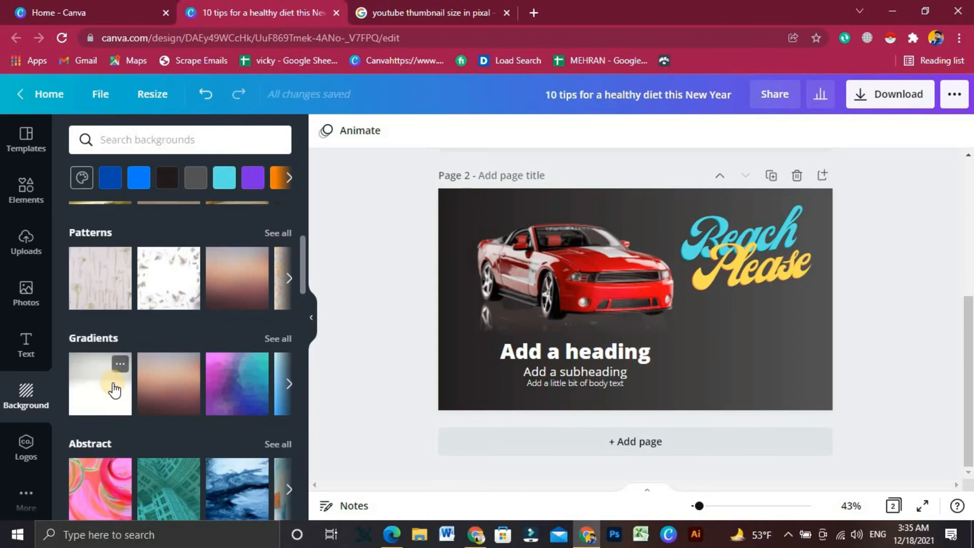
scroll(116, 355, up, 4)
click(127, 140)
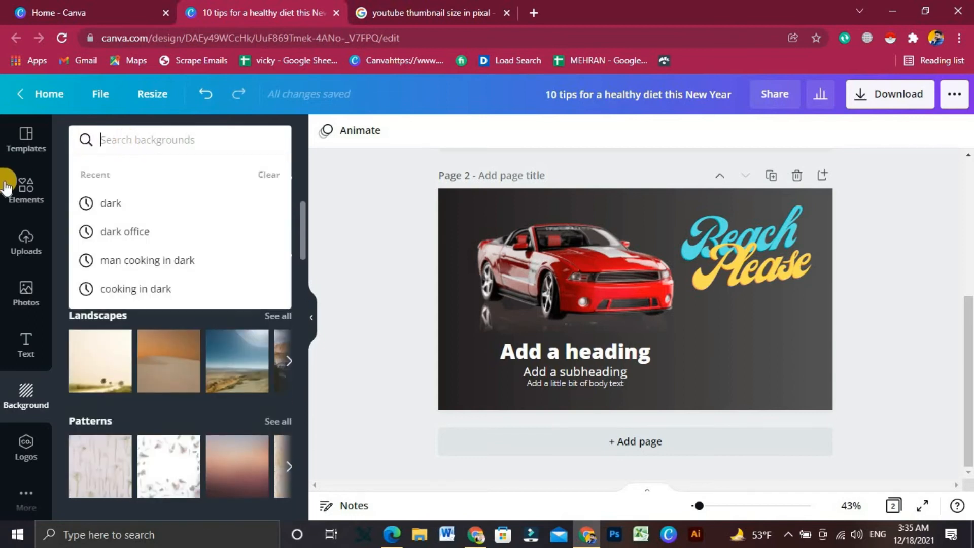
click(23, 191)
click(28, 242)
click(28, 296)
click(30, 350)
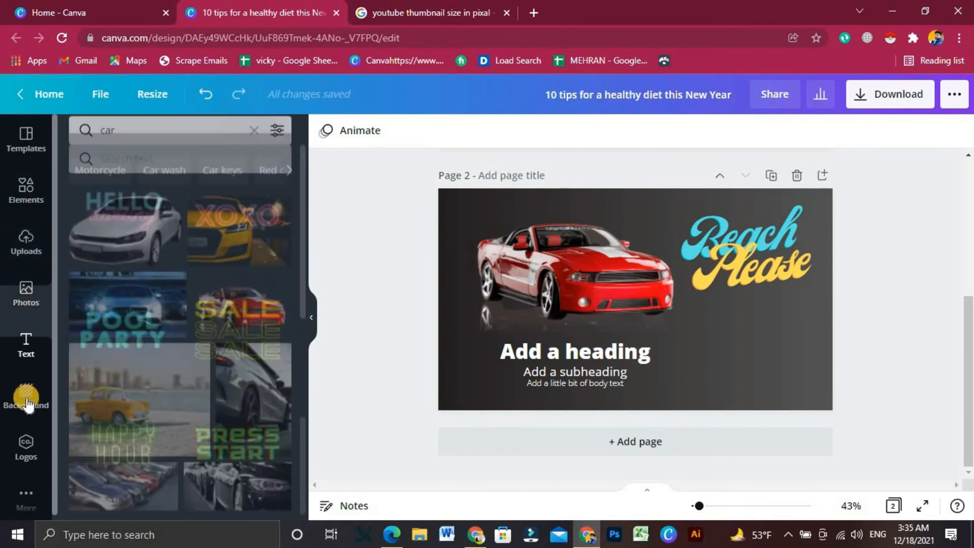
- Apply the orange desert dune landscape as the background of page 2
click(26, 396)
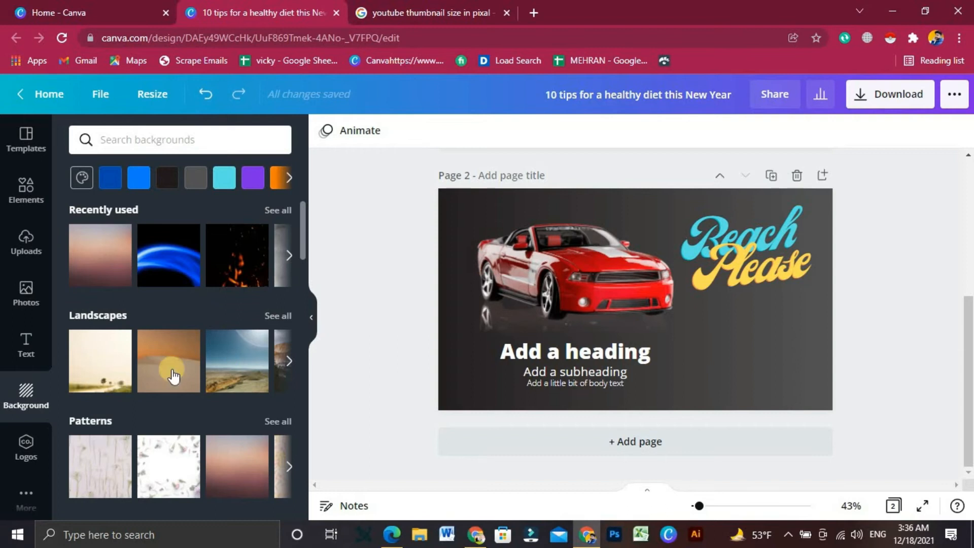
click(112, 148)
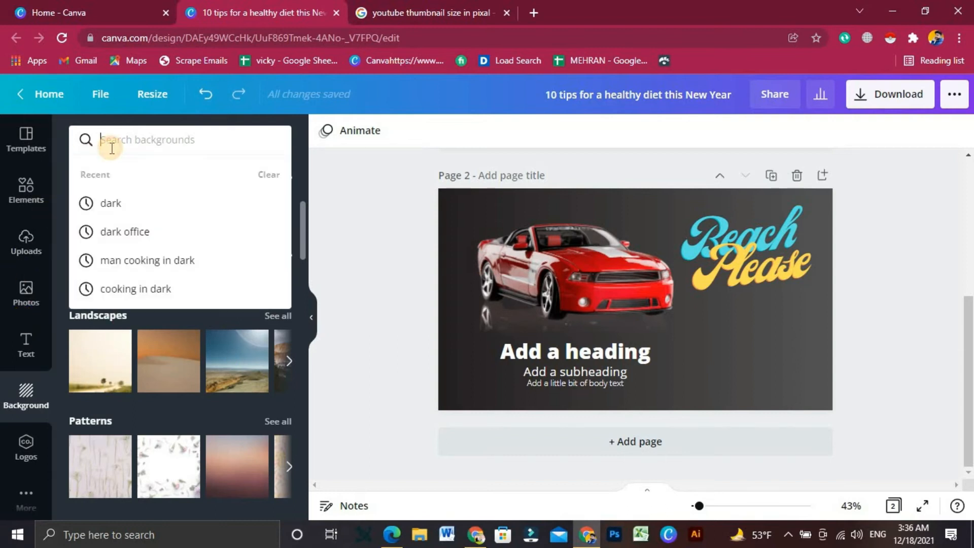
click(304, 140)
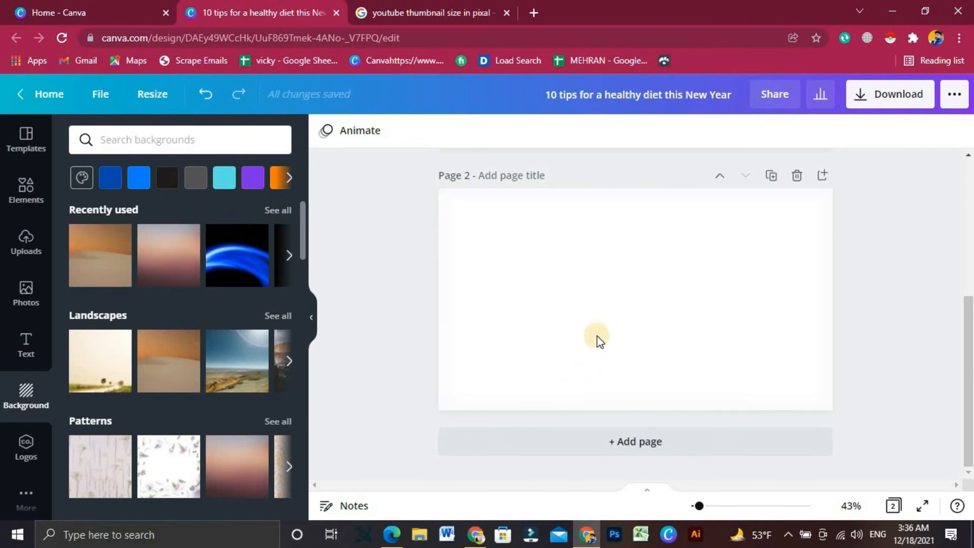
- Move the dark gradient image that covers page 2 aside and delete it to uncover the desert background
click(600, 327)
click(768, 285)
click(847, 326)
click(787, 336)
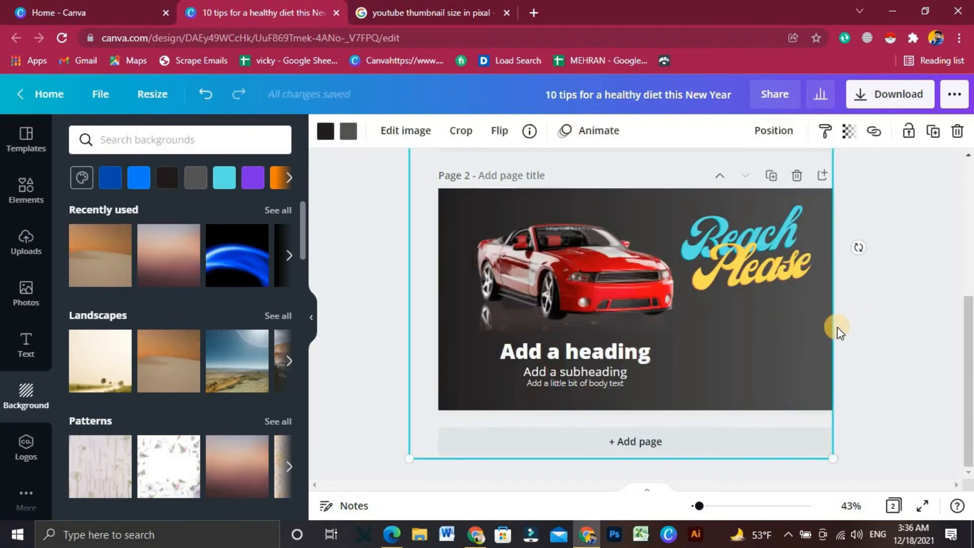
drag(736, 346, 461, 357)
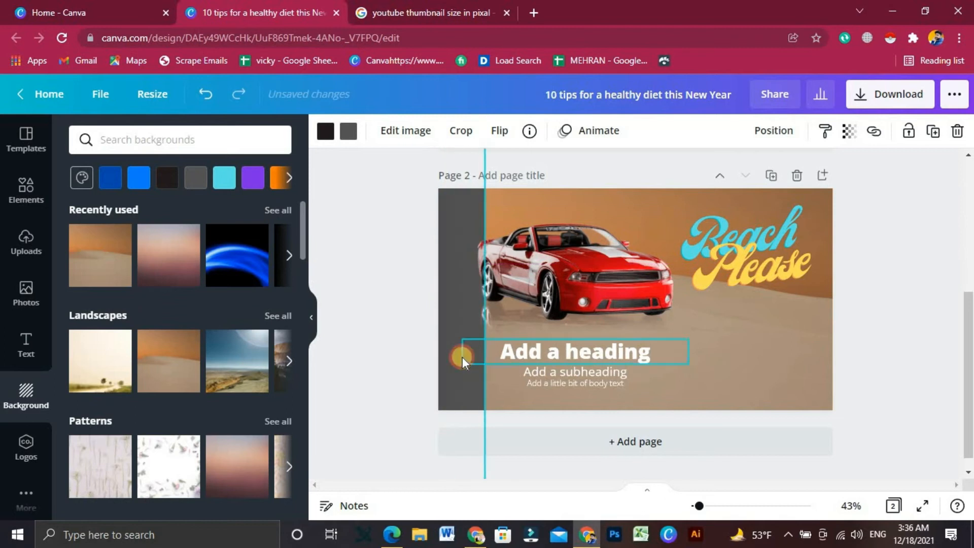
click(964, 135)
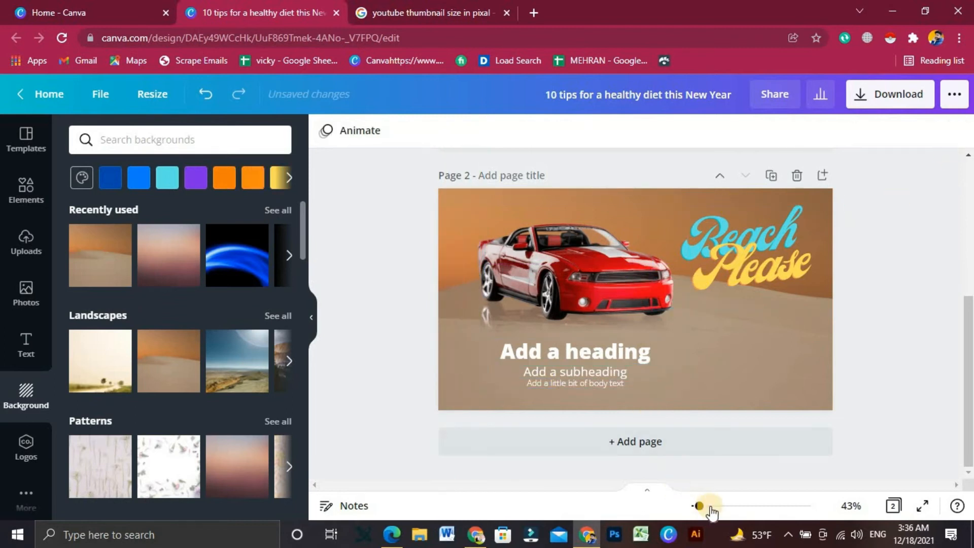
drag(699, 507, 696, 506)
scroll(650, 428, up, 3)
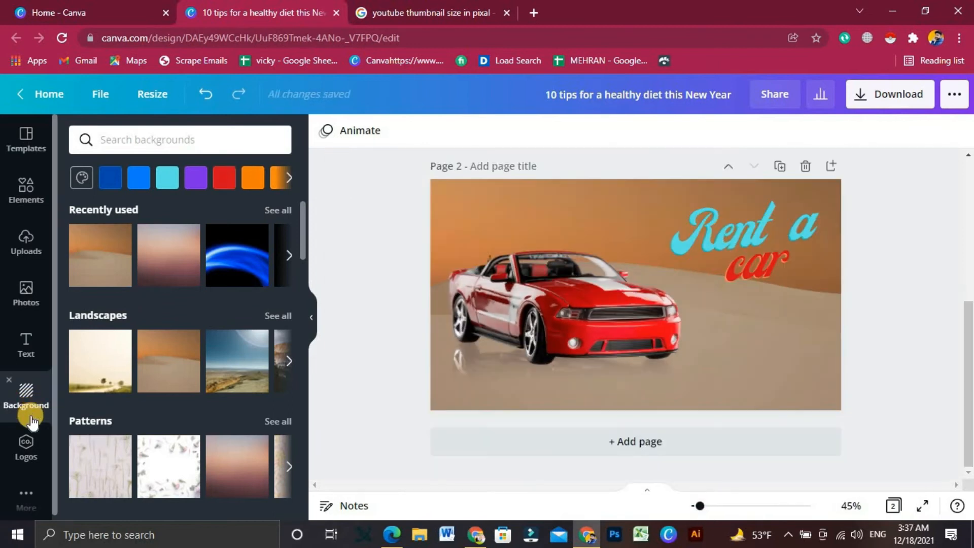
- Examine the logo upload area, the folders, and the full list of additional apps and integrations
click(24, 446)
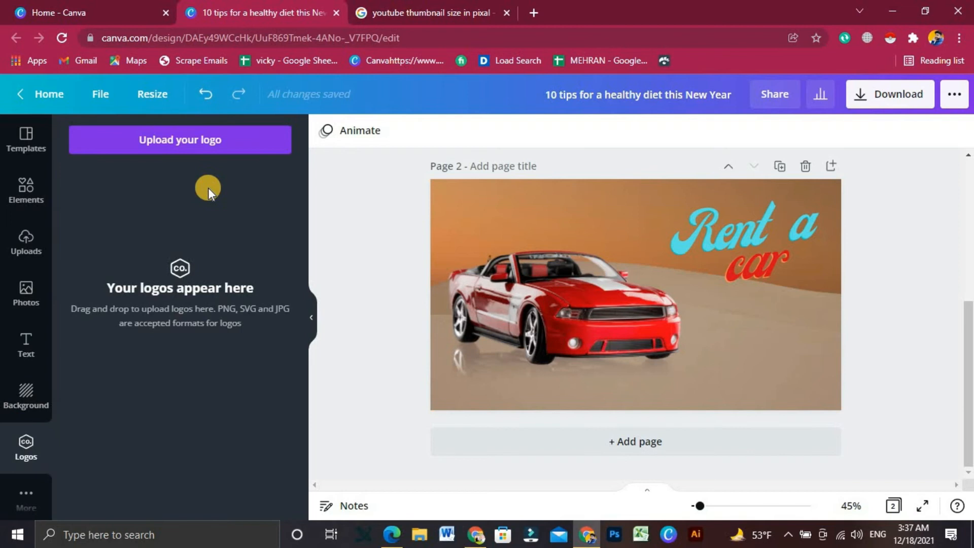
click(27, 500)
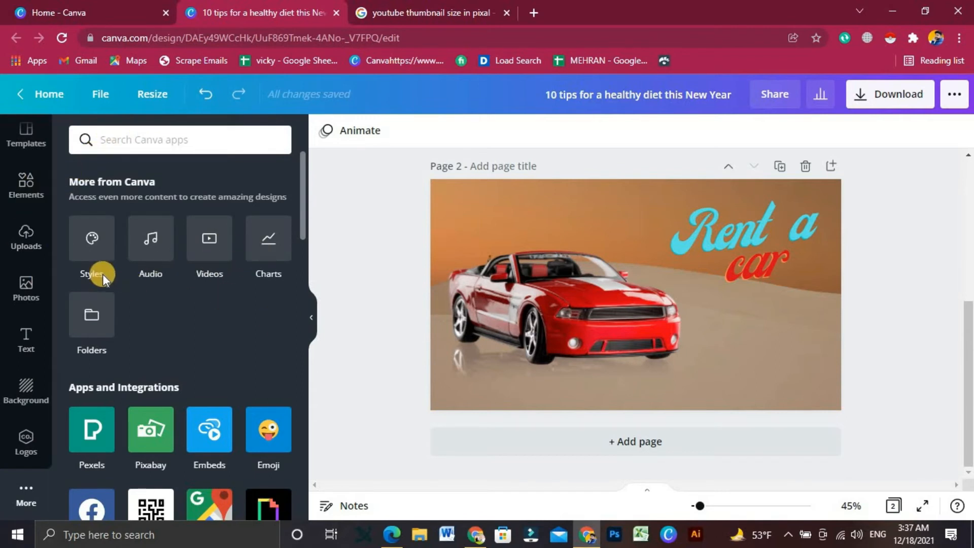
click(89, 320)
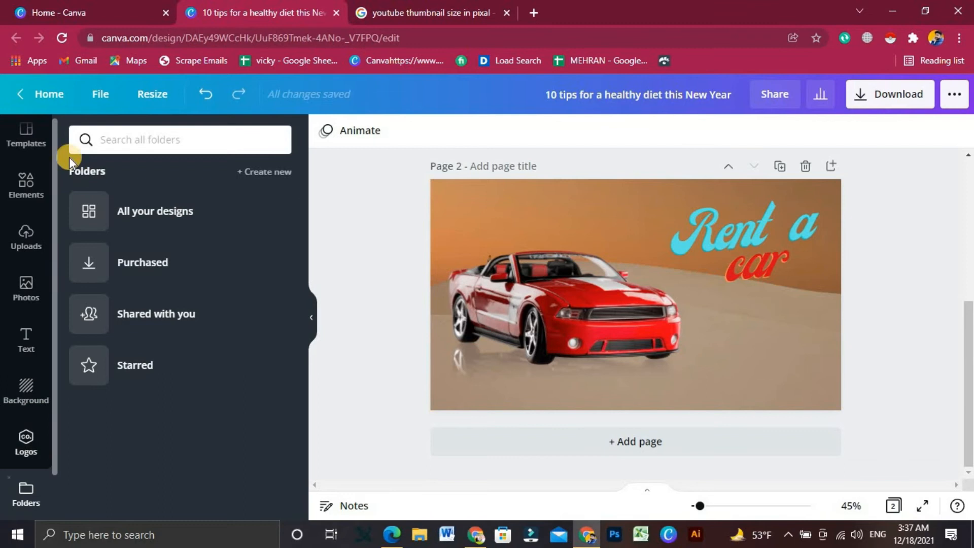
click(8, 478)
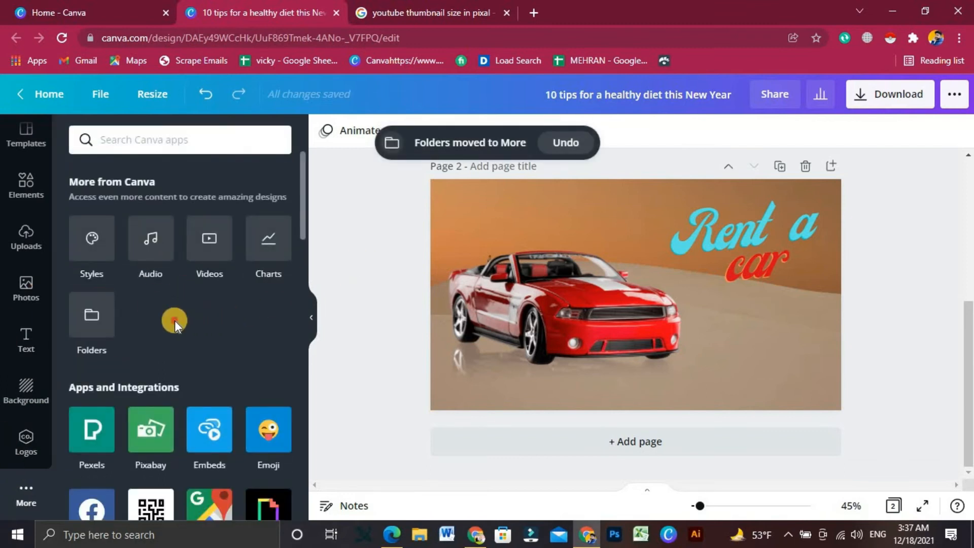
scroll(73, 295, down, 3)
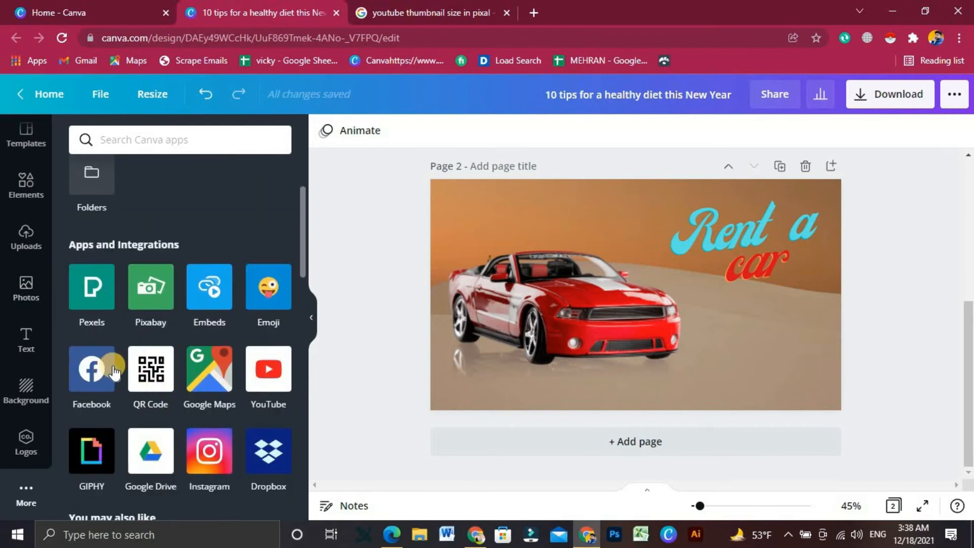
scroll(172, 393, down, 2)
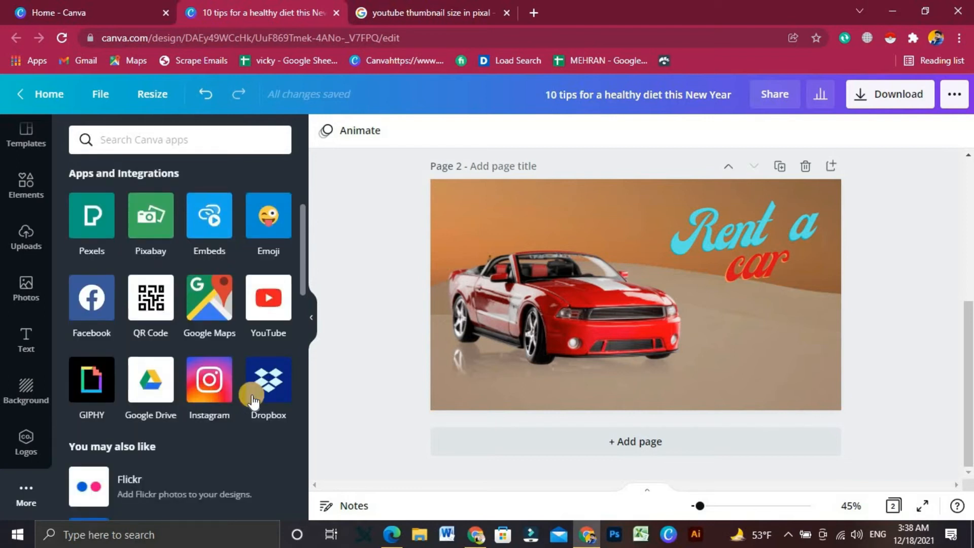
scroll(213, 396, down, 12)
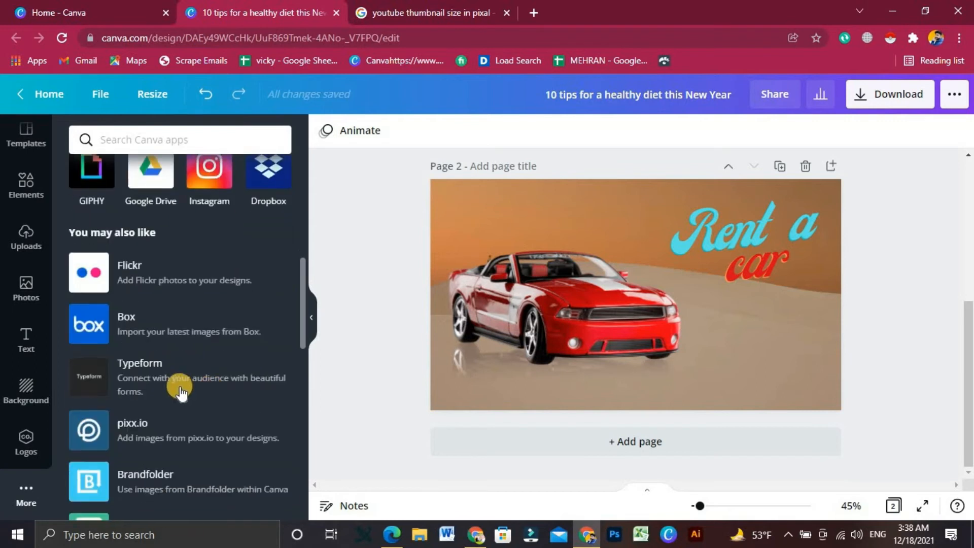
scroll(152, 386, down, 4)
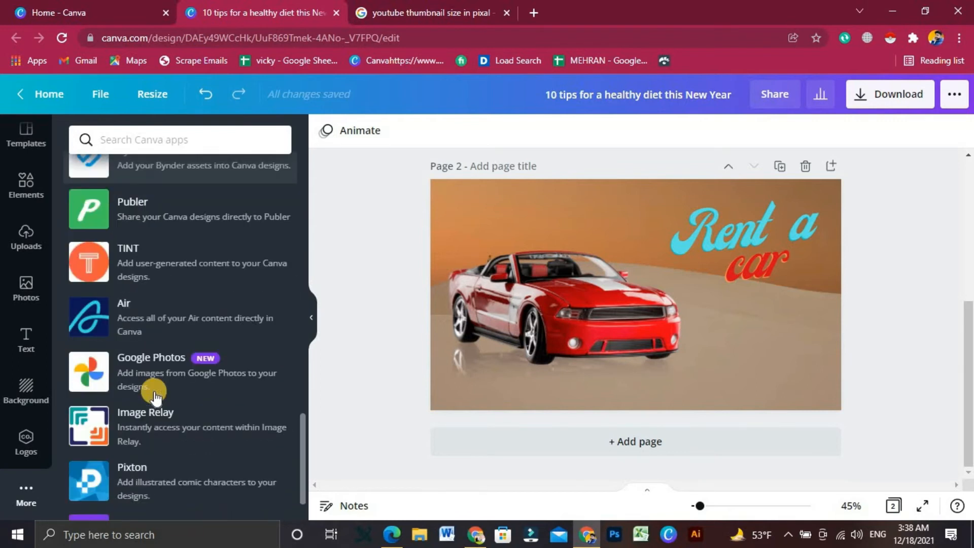
scroll(148, 396, down, 1)
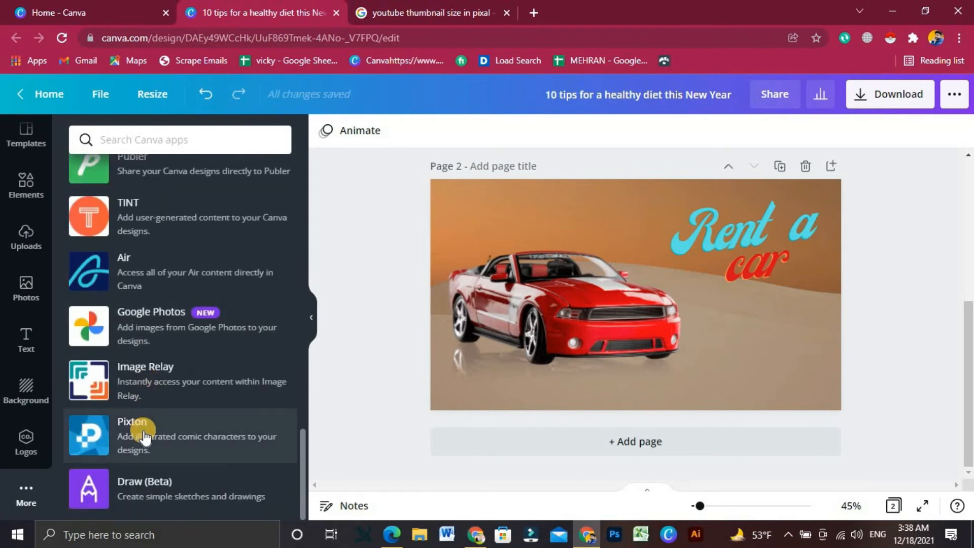
scroll(144, 437, up, 18)
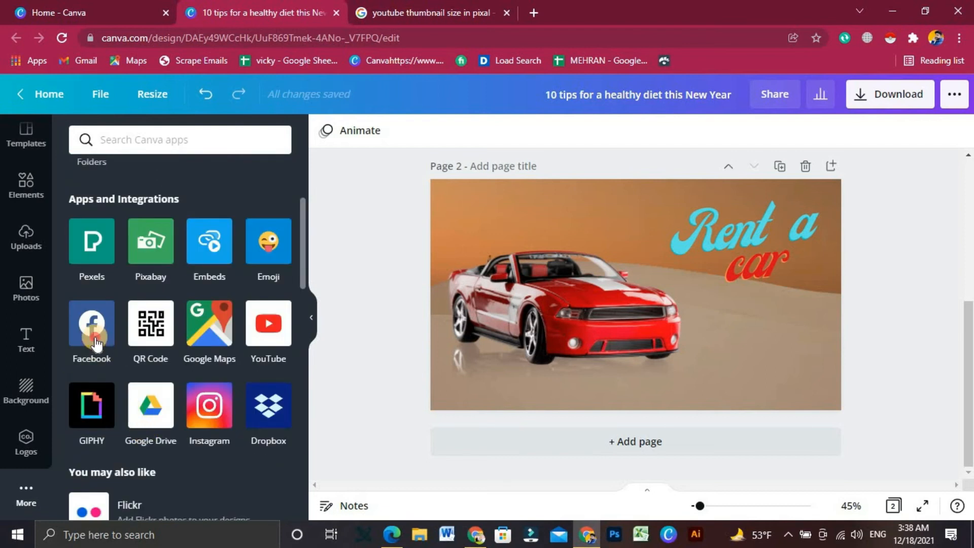
- Connect the Facebook account to the design and look through its photos
click(95, 341)
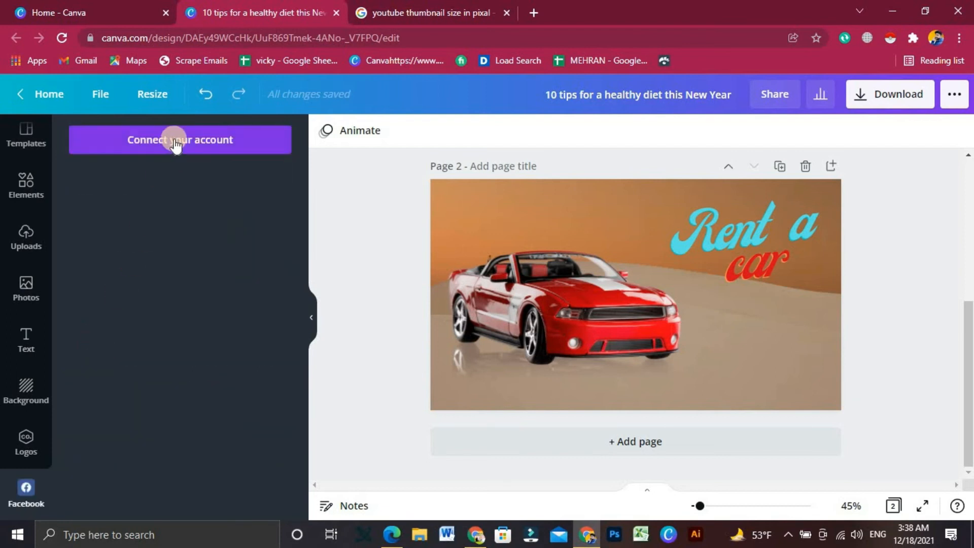
click(174, 141)
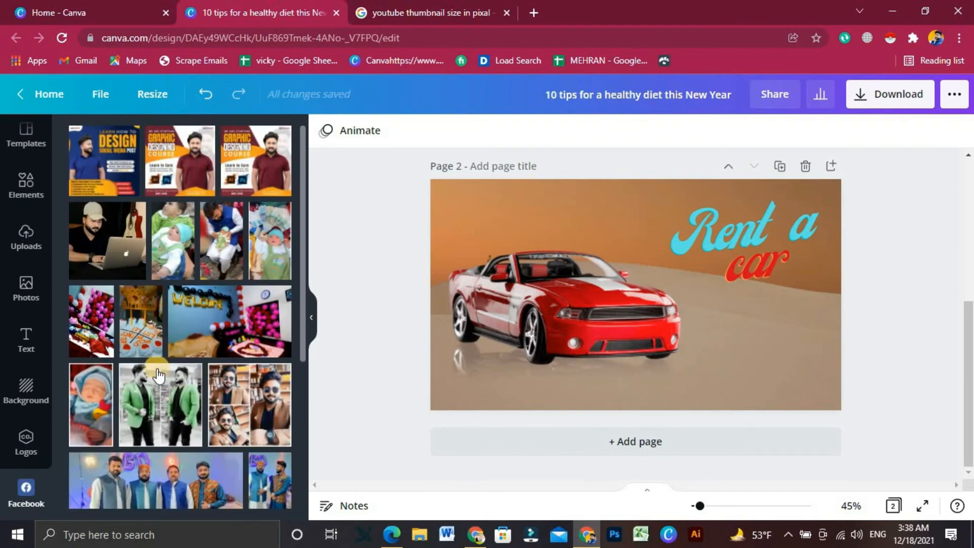
scroll(205, 370, down, 5)
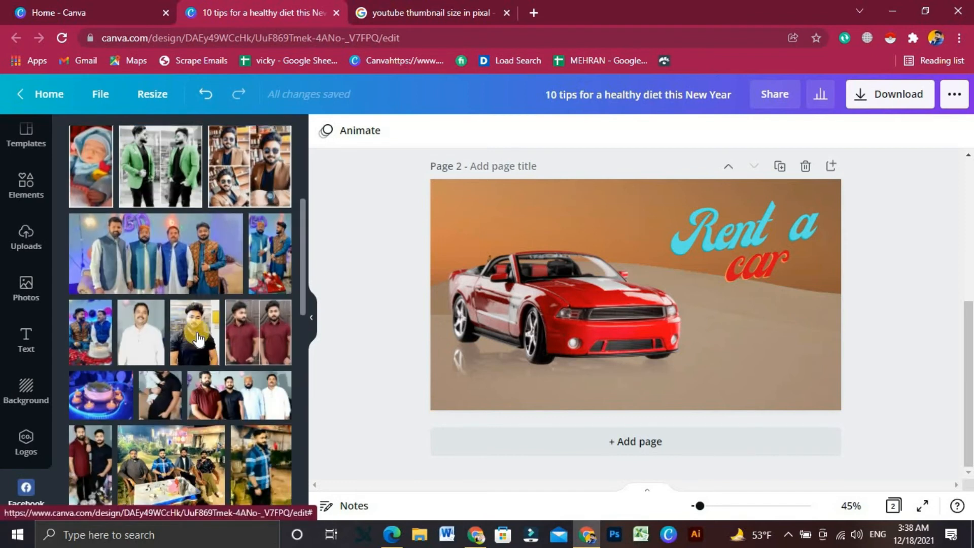
scroll(198, 339, up, 5)
scroll(242, 282, down, 3)
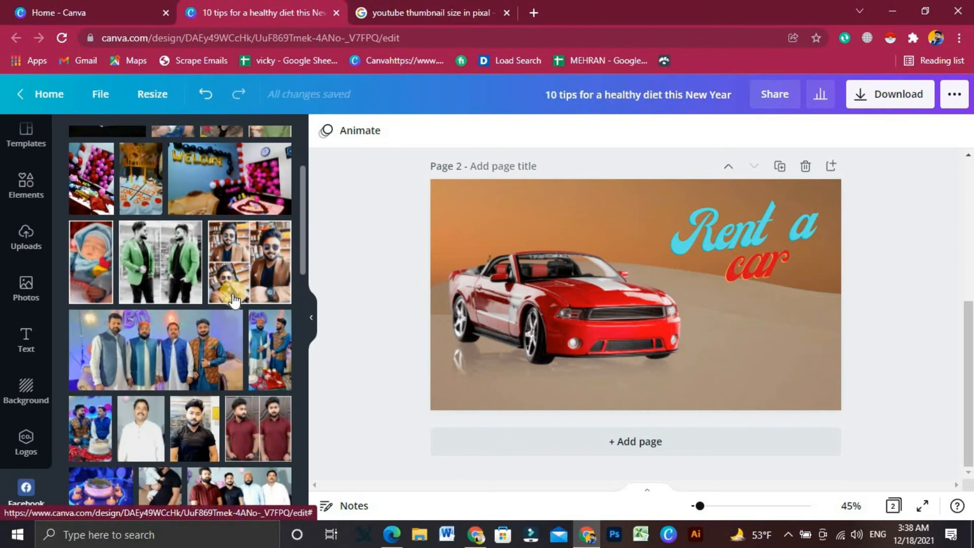
- Add the Facebook photo of the man in a black T-shirt to page 2, enlarge it to page height and align it along the page's left edge
scroll(213, 298, down, 3)
click(572, 329)
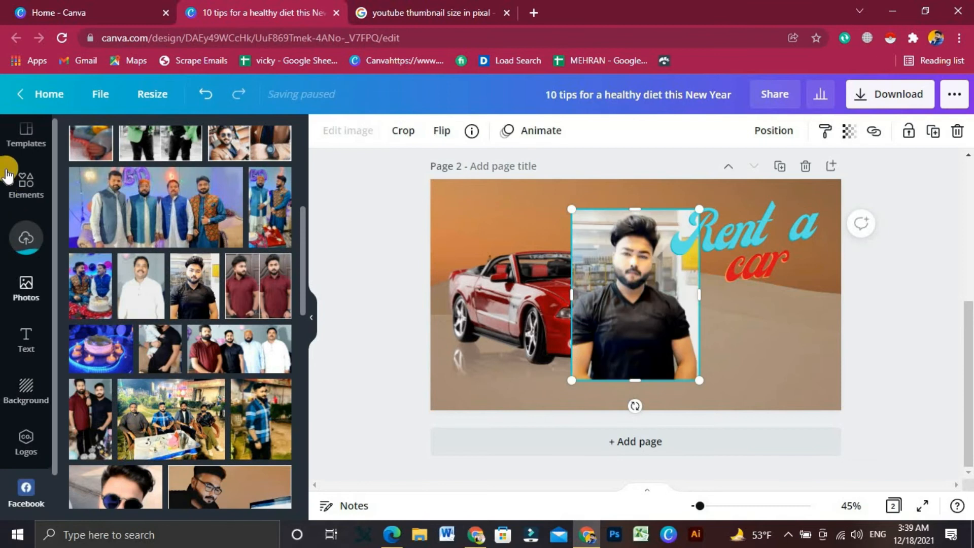
click(11, 140)
drag(569, 384, 516, 453)
drag(605, 354, 565, 329)
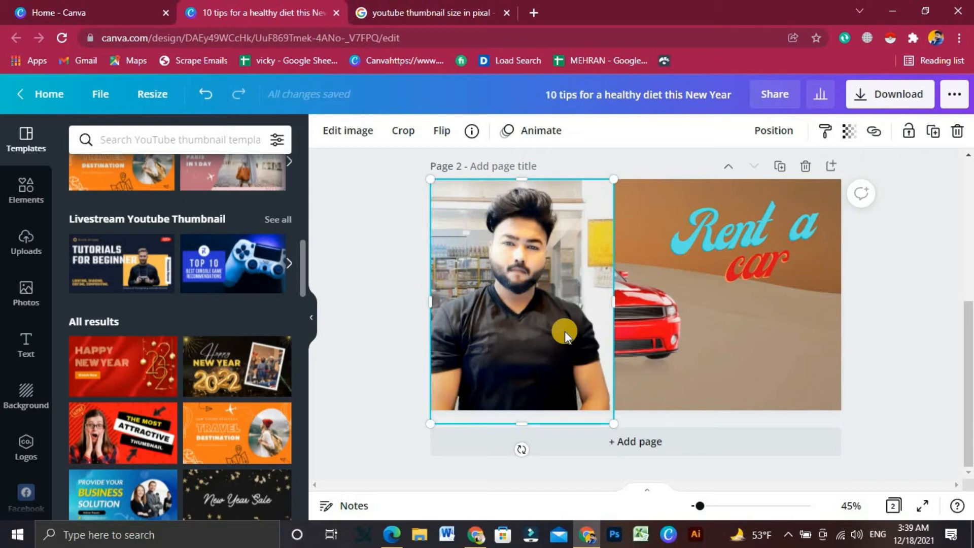
click(368, 234)
click(551, 293)
click(372, 240)
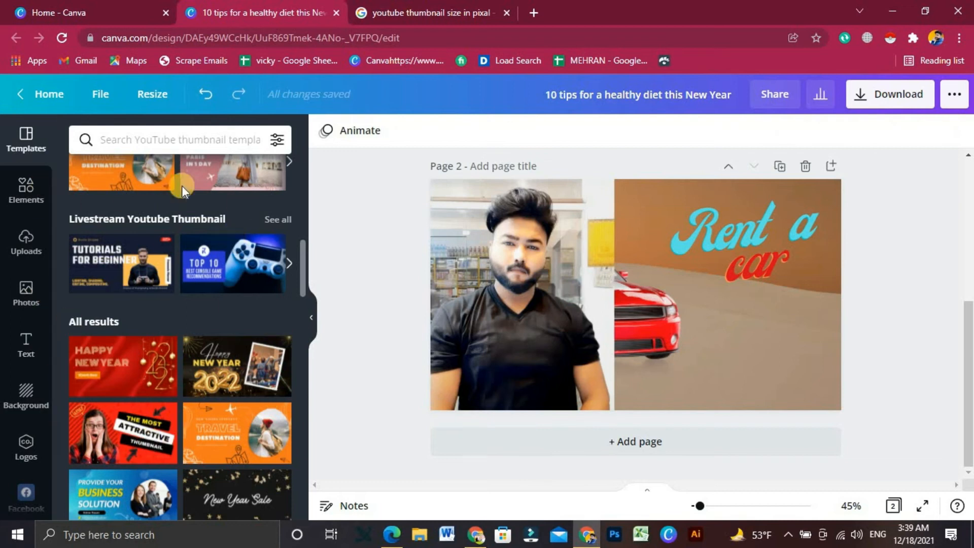
click(487, 267)
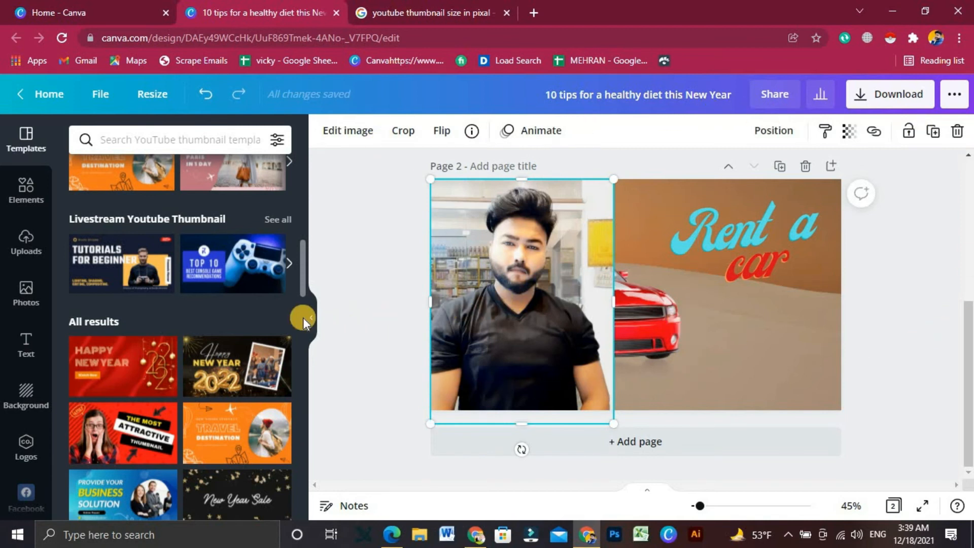
click(26, 294)
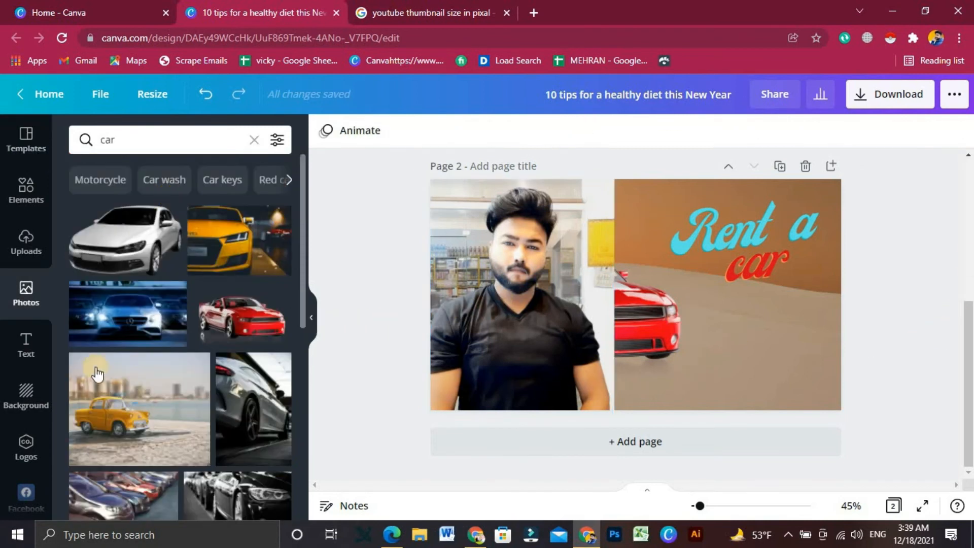
click(311, 325)
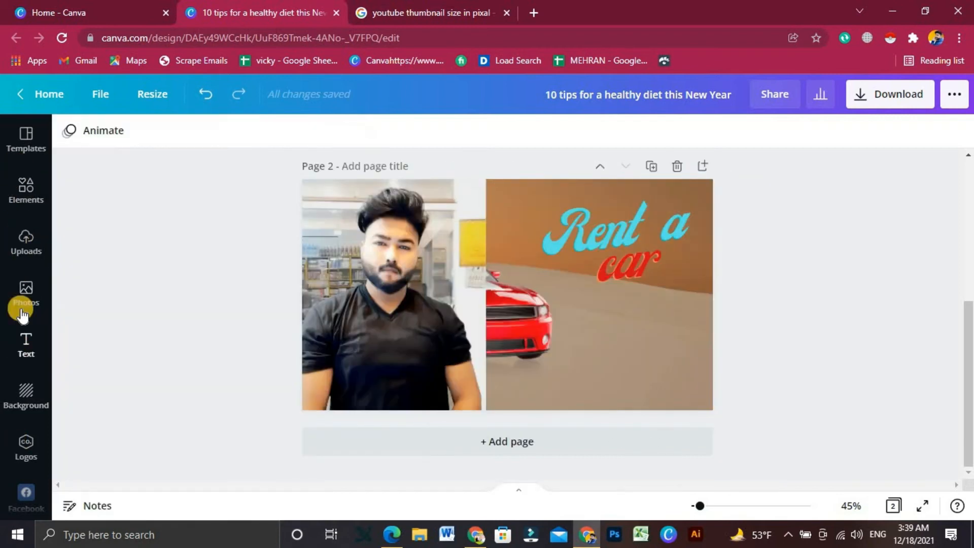
click(26, 292)
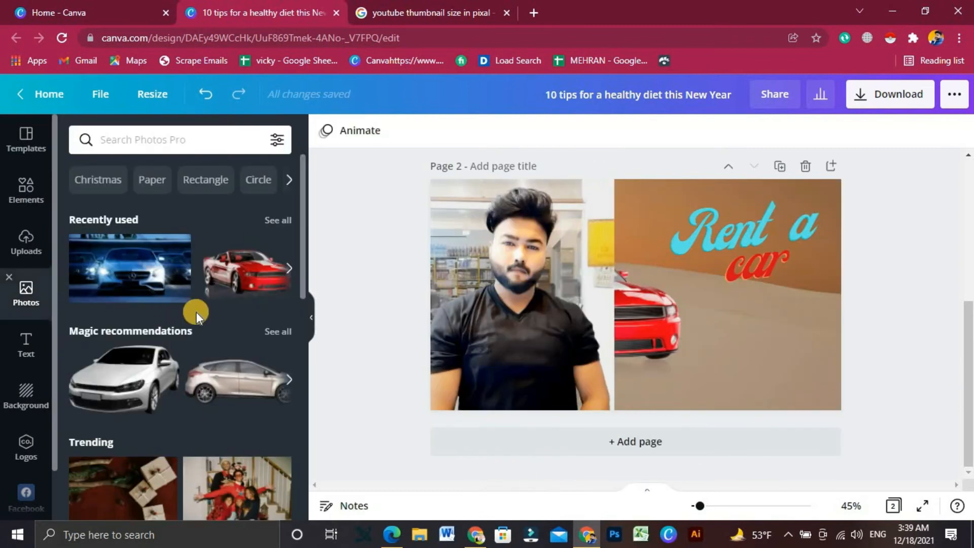
click(311, 320)
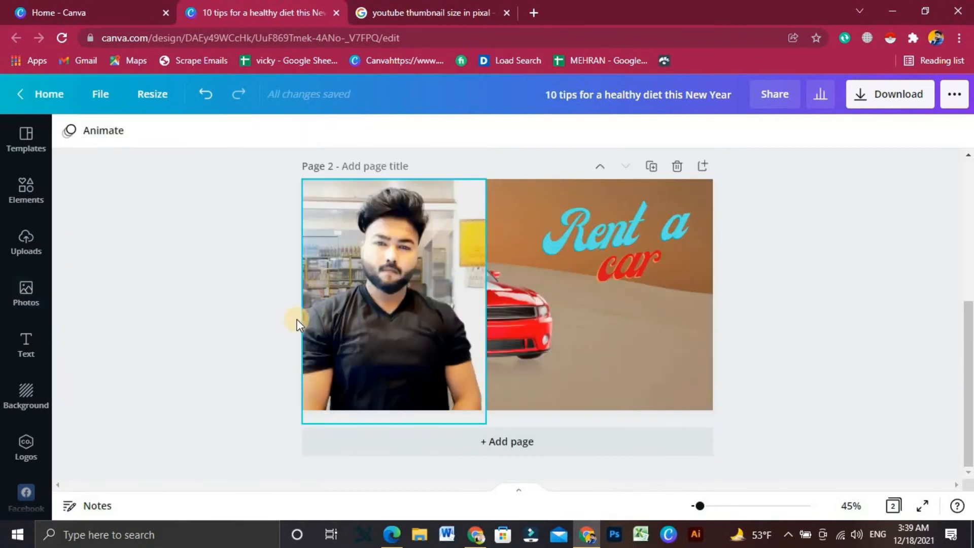
- Nudge the man's photo slightly upward and cut out its background with the Background Remover
drag(418, 268, 416, 265)
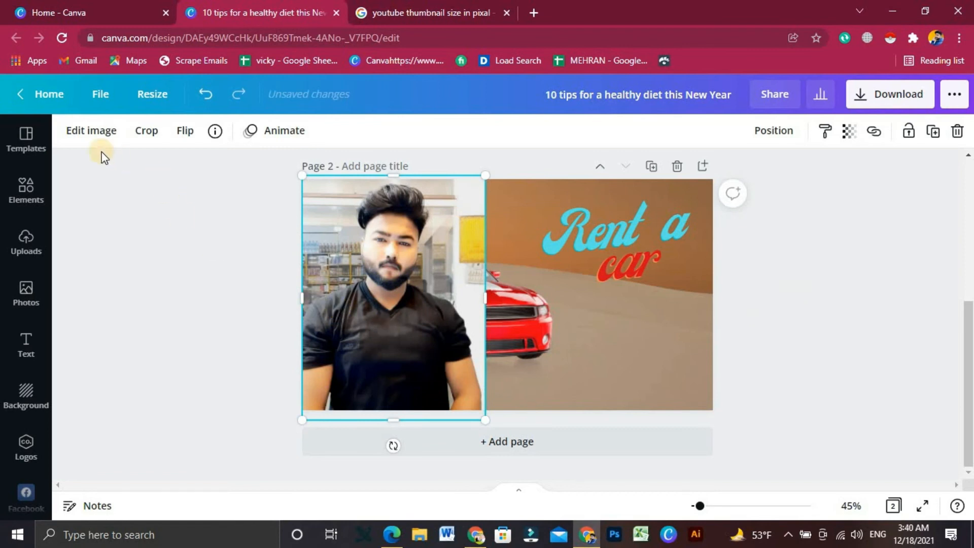
click(92, 137)
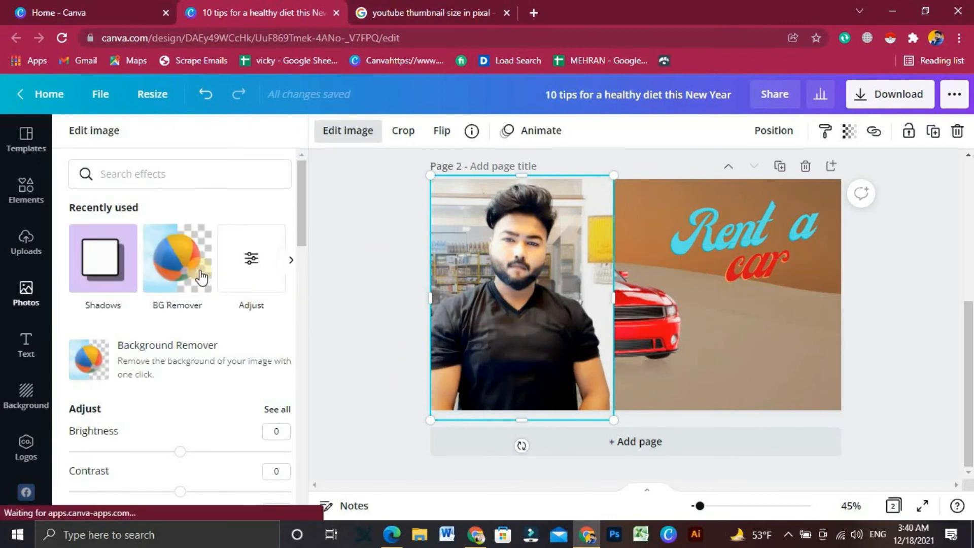
click(118, 252)
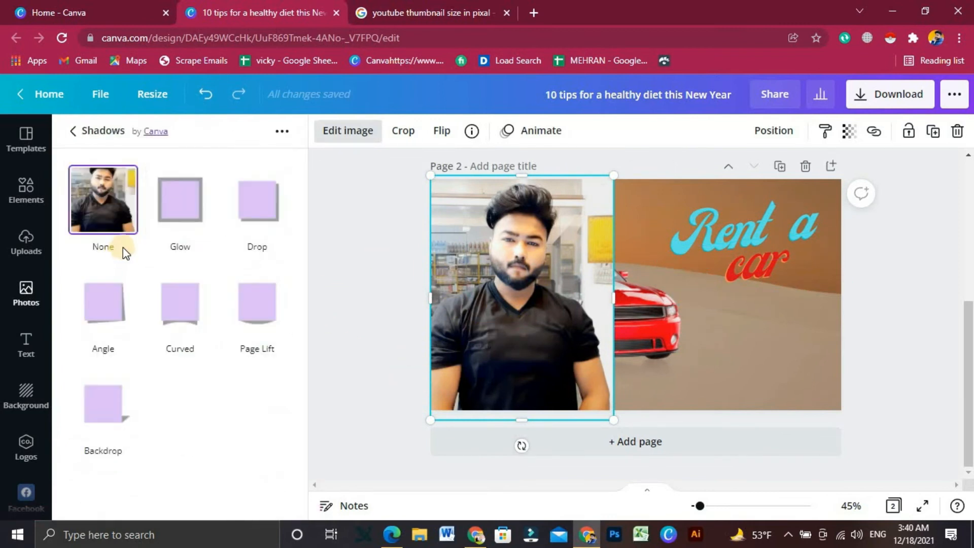
click(70, 138)
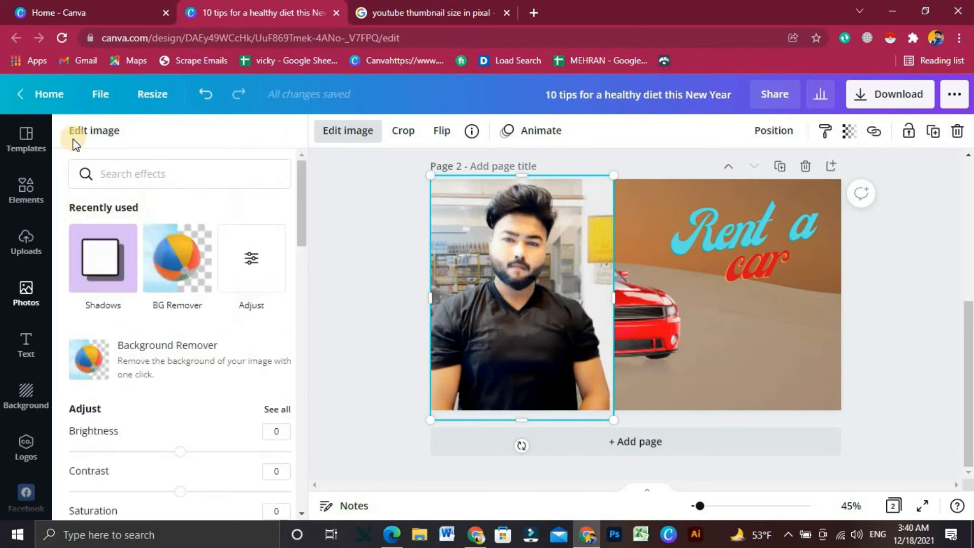
click(181, 271)
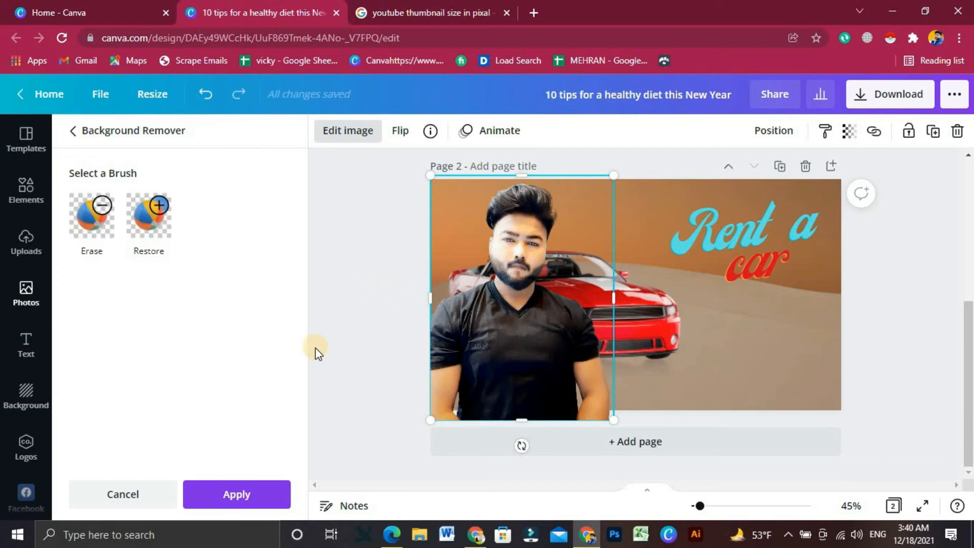
click(257, 496)
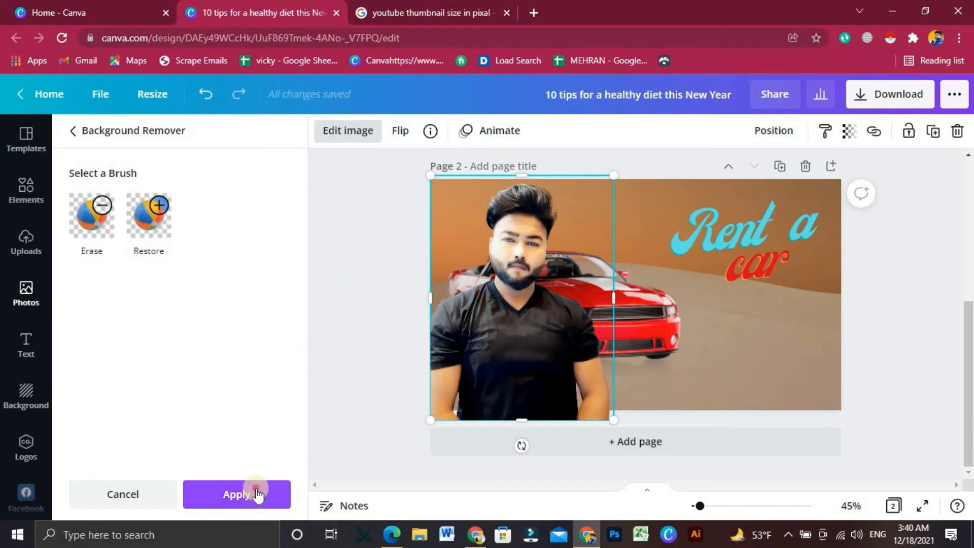
click(91, 246)
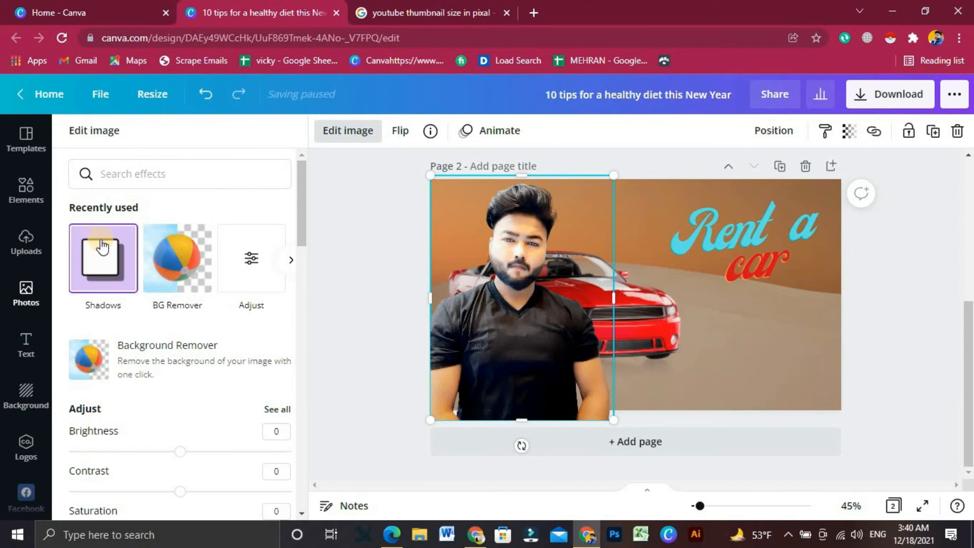
click(872, 271)
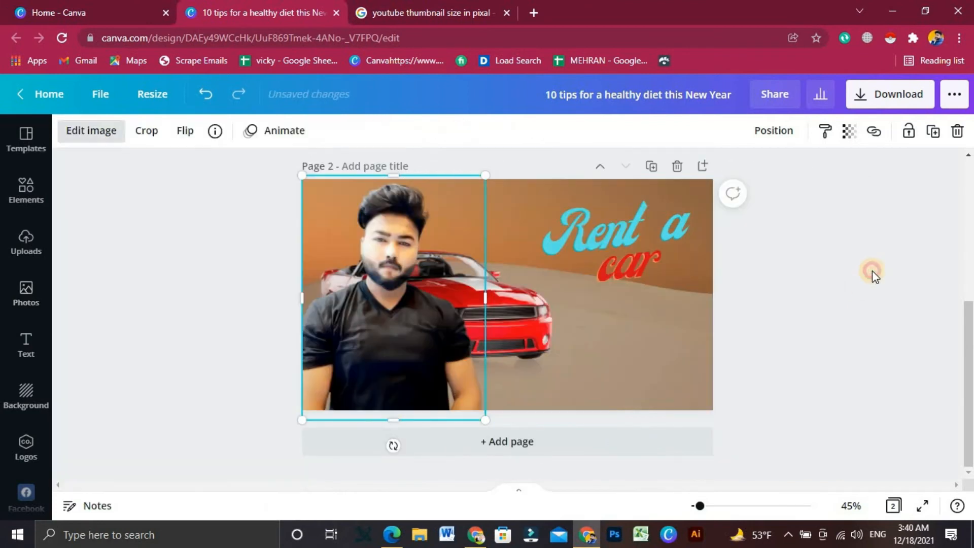
- Delete the "Rent a car" text and the red convertible from page 2
click(767, 260)
drag(751, 220, 522, 336)
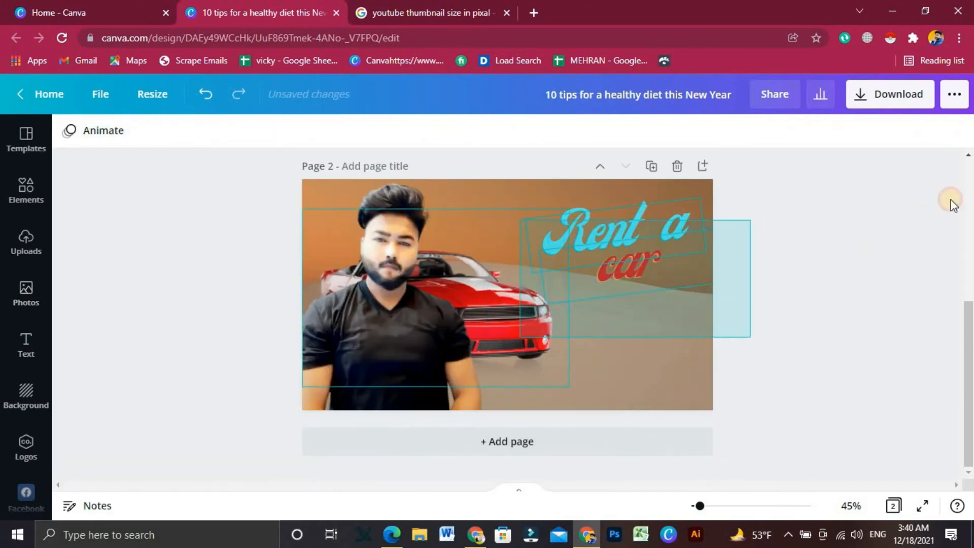
click(958, 133)
- Replace the page 2 background with the pink and red swirl image from the Abstract backgrounds
click(705, 278)
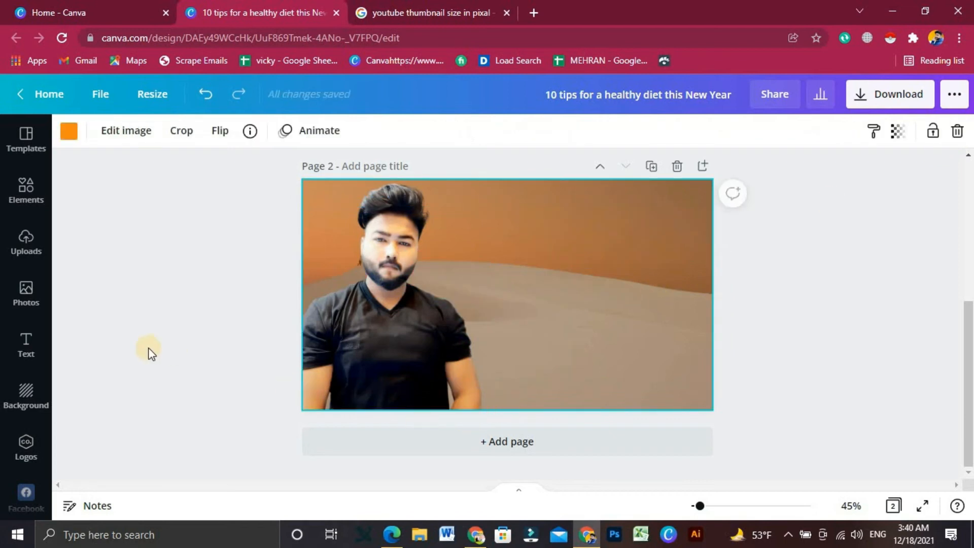
click(30, 394)
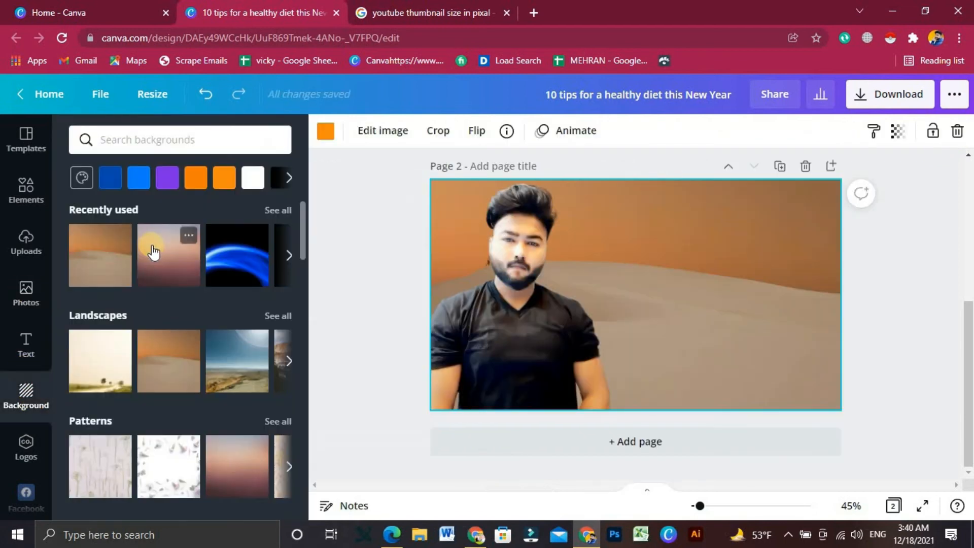
click(237, 255)
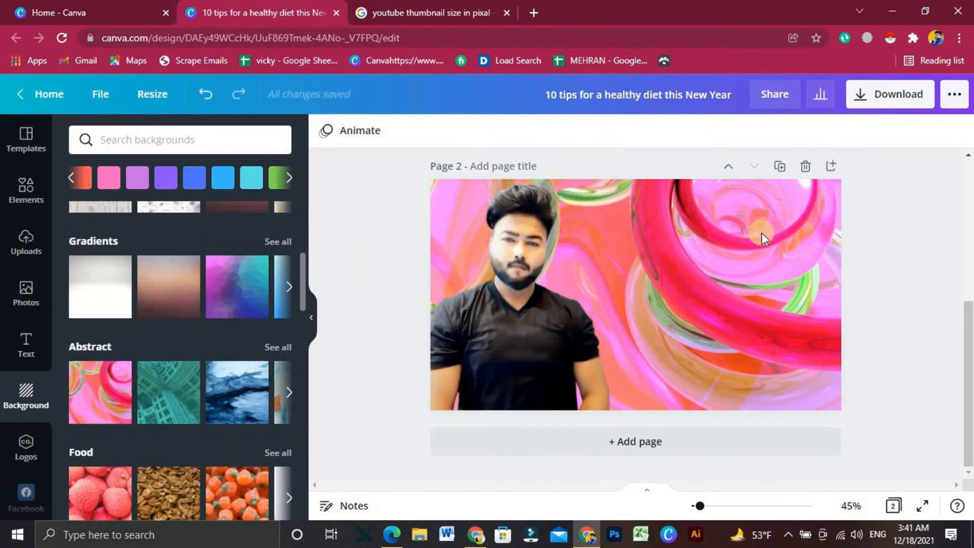
- Apply a Drop shadow to the man's cut-out photo
click(551, 279)
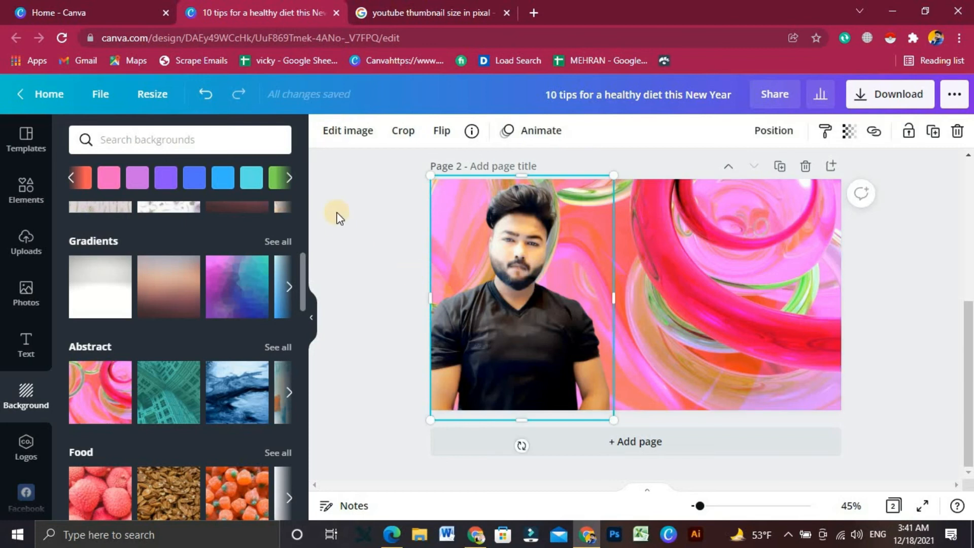
click(371, 133)
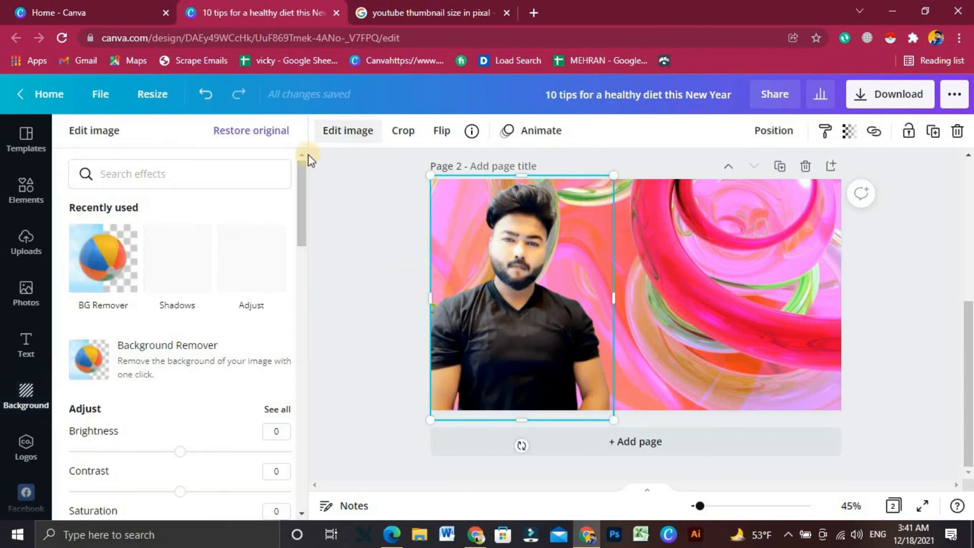
click(175, 280)
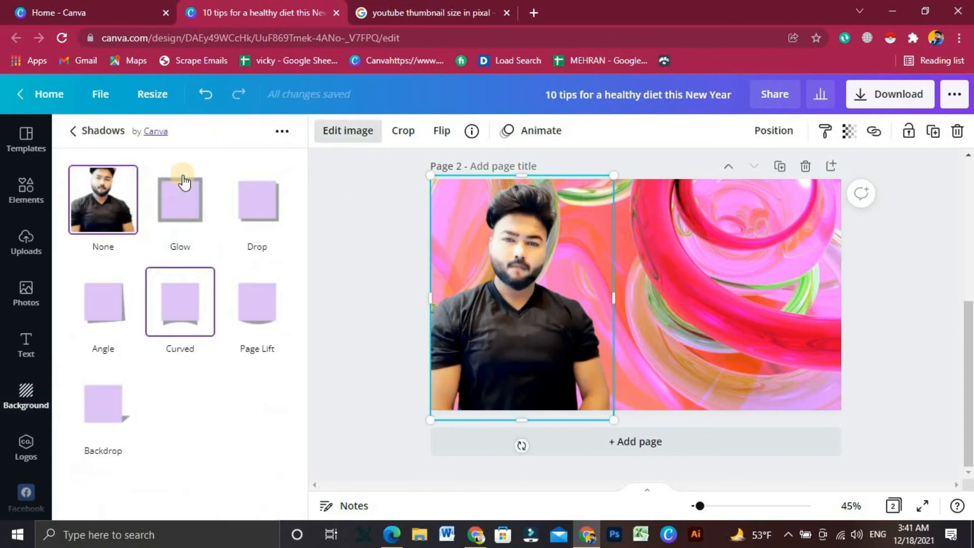
click(249, 216)
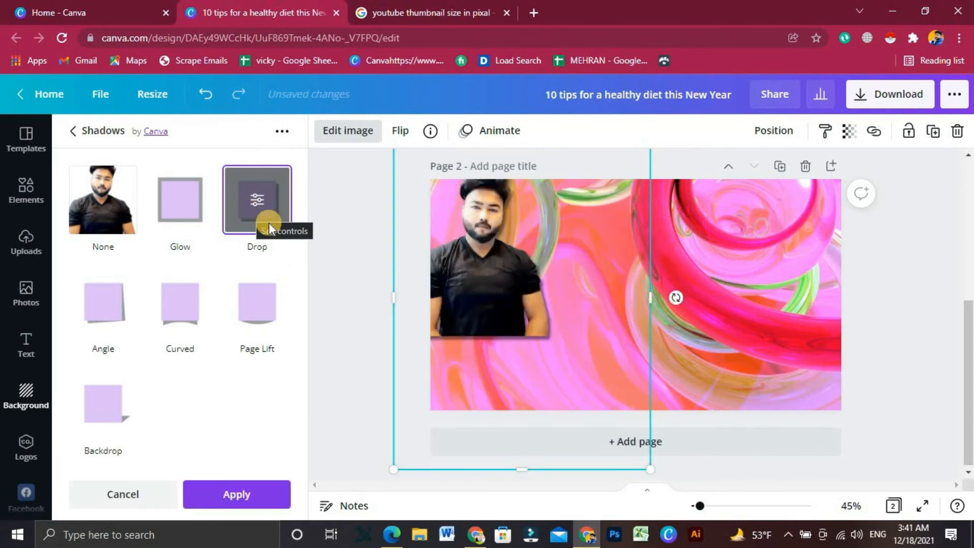
click(859, 257)
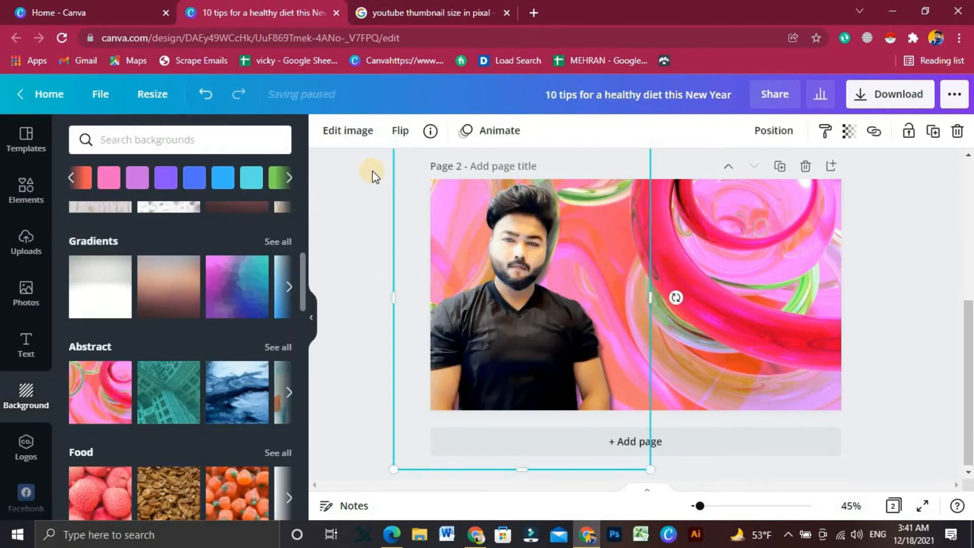
- Adjust the man's photo to brightness -7, contrast 13 and saturation 5
click(349, 133)
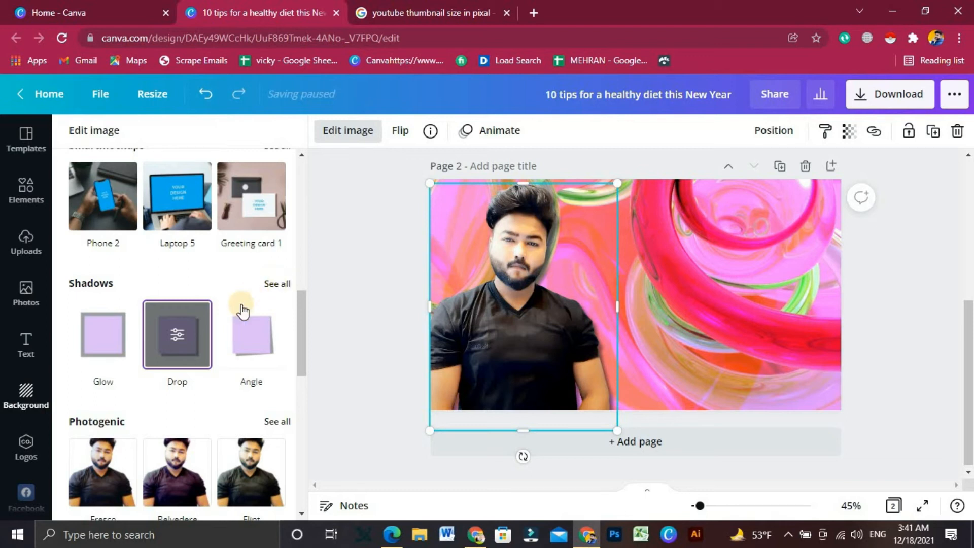
scroll(241, 309, up, 10)
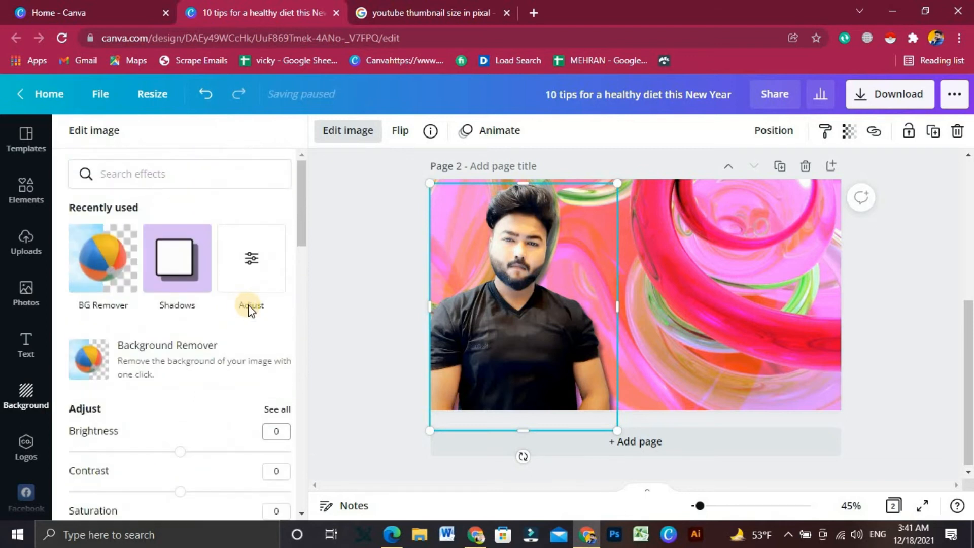
click(251, 278)
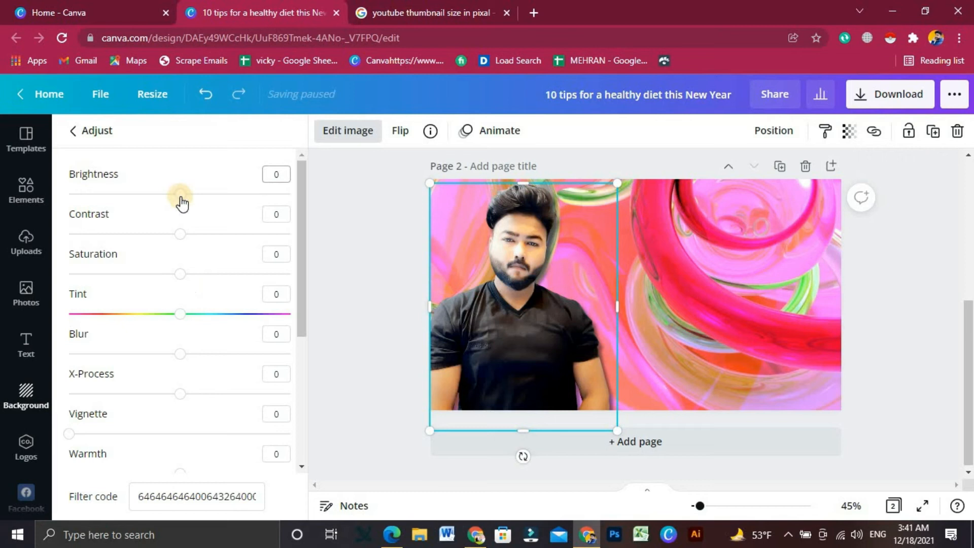
drag(182, 198, 167, 195)
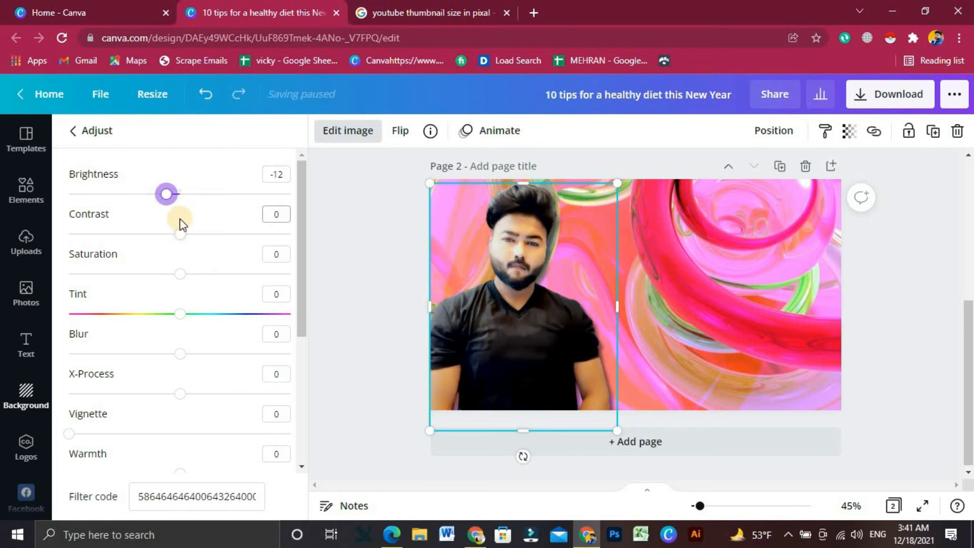
click(173, 197)
drag(186, 240, 196, 240)
drag(186, 283, 318, 305)
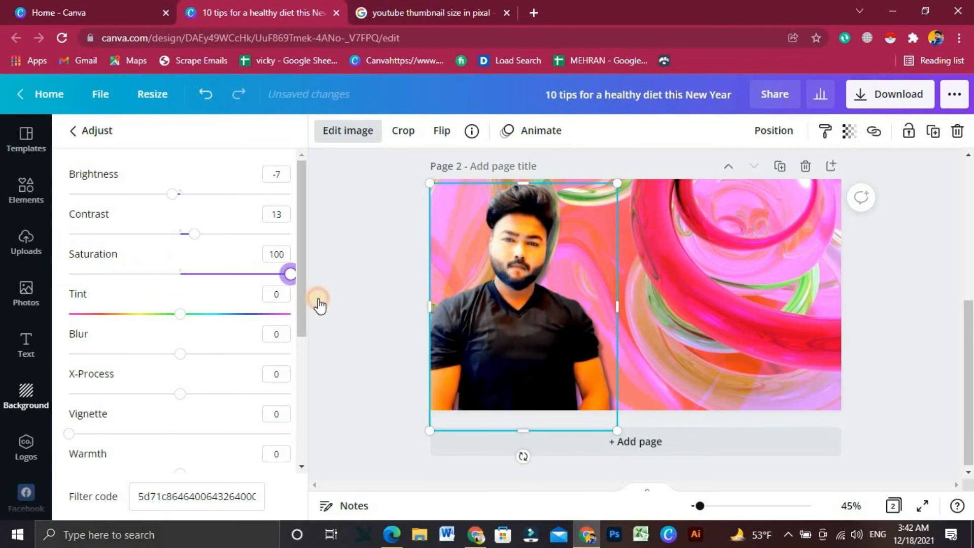
drag(307, 306, 186, 293)
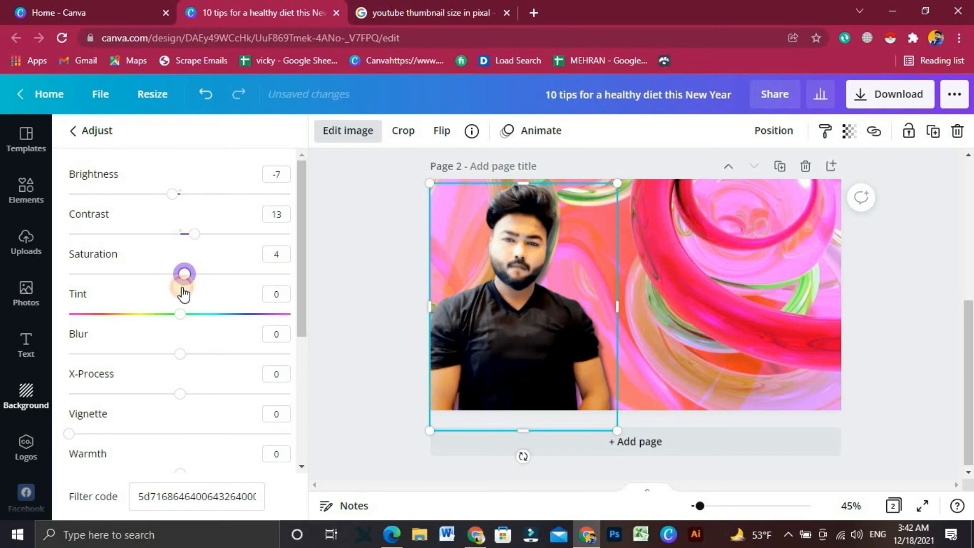
- Try the Tint, Blur and X-Process adjustments on the man's photo, returning each to 0
click(180, 315)
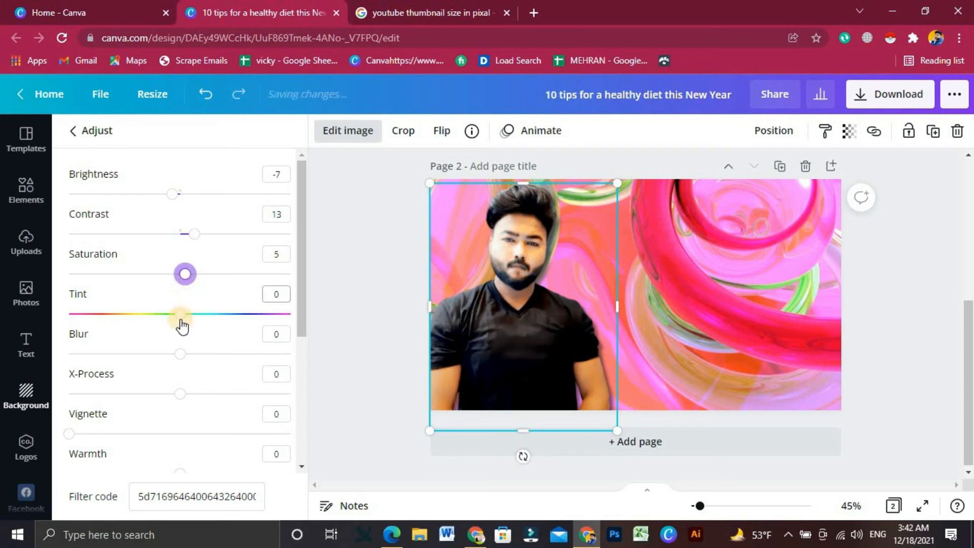
drag(181, 317, 182, 410)
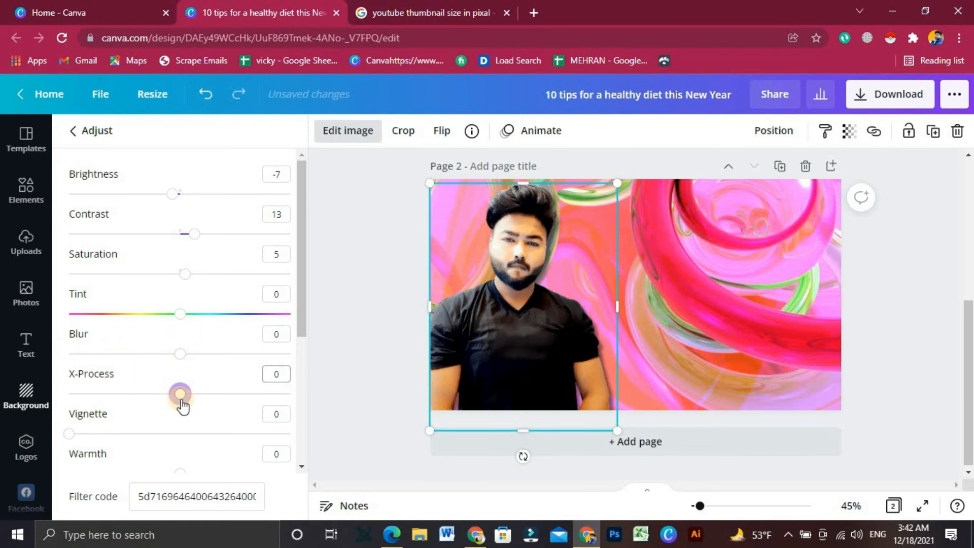
drag(181, 429, 69, 432)
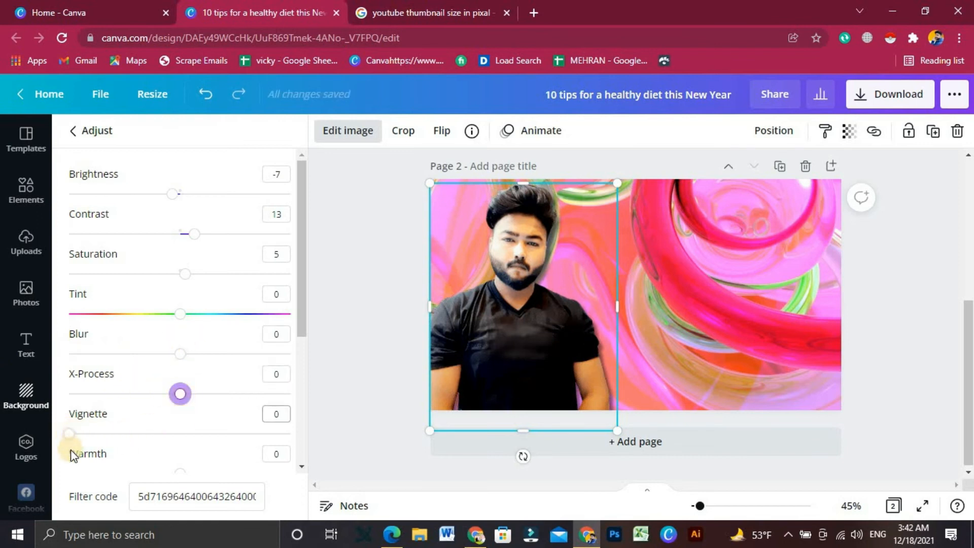
scroll(79, 465, down, 5)
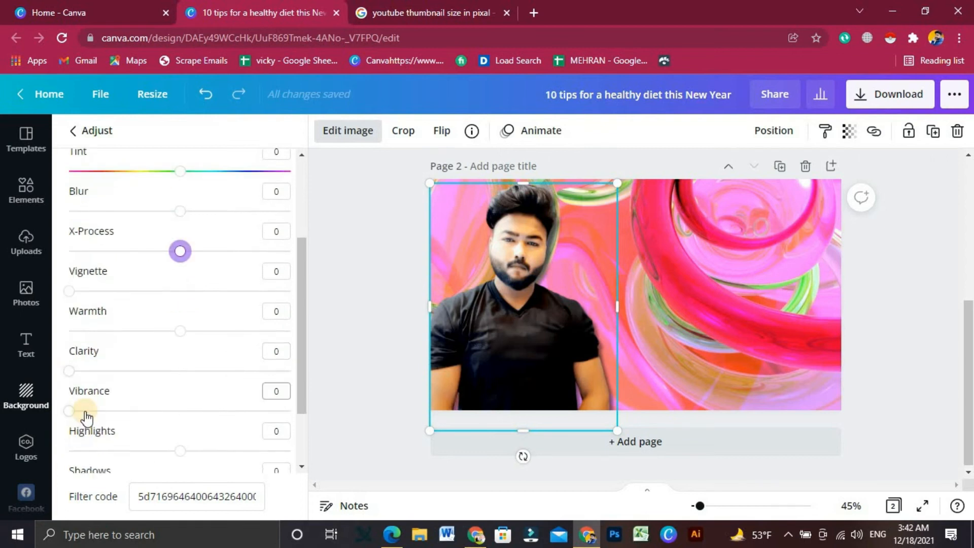
scroll(96, 421, down, 1)
scroll(104, 414, up, 3)
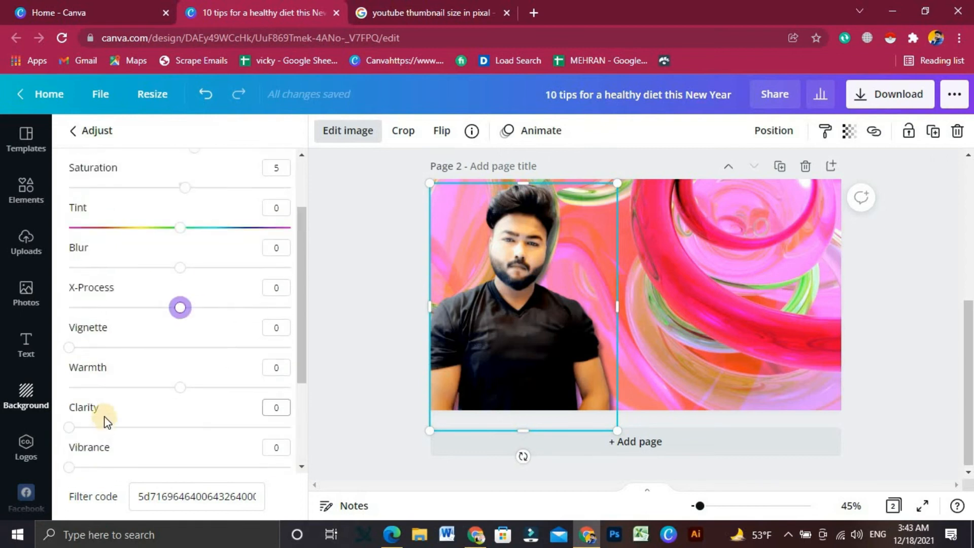
- Set the Vignette of the man's photo to 100
drag(60, 349, 304, 369)
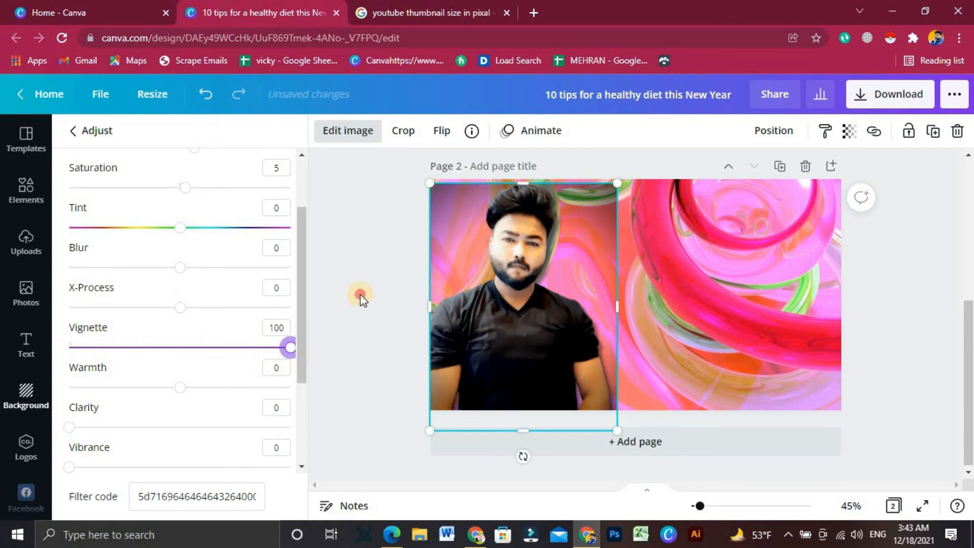
click(363, 307)
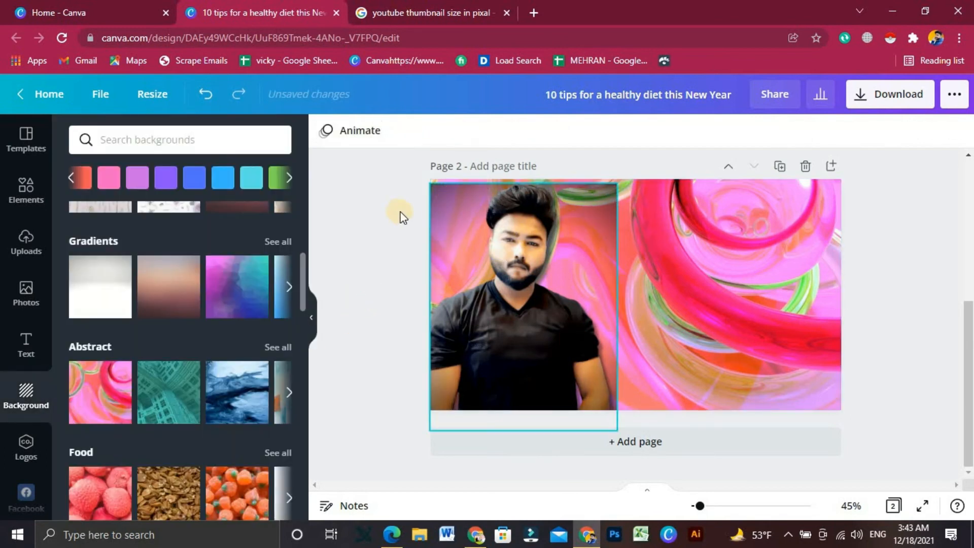
click(447, 209)
click(363, 145)
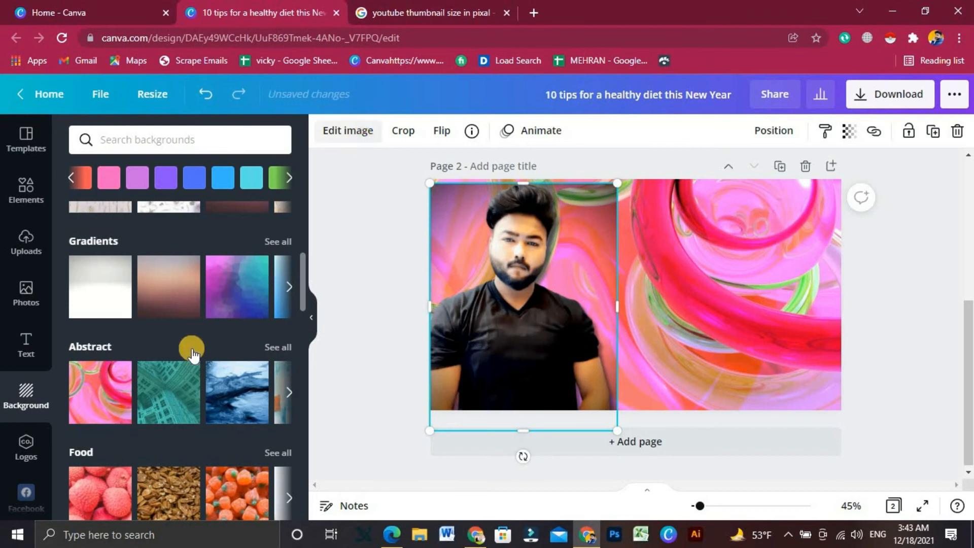
- Reopen the full set of photo adjustments and reduce the Vignette to 50
scroll(178, 405, down, 3)
click(192, 389)
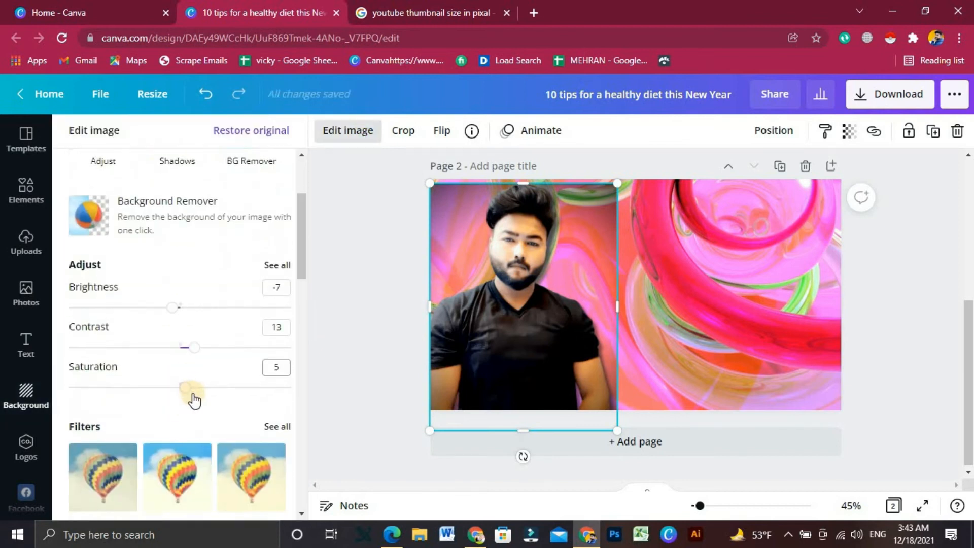
scroll(194, 398, down, 5)
scroll(194, 404, up, 5)
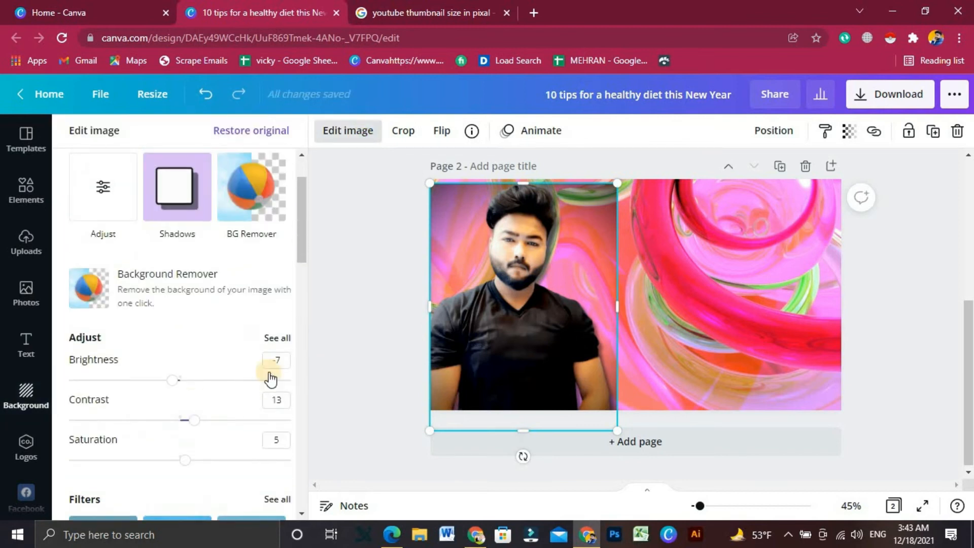
click(278, 339)
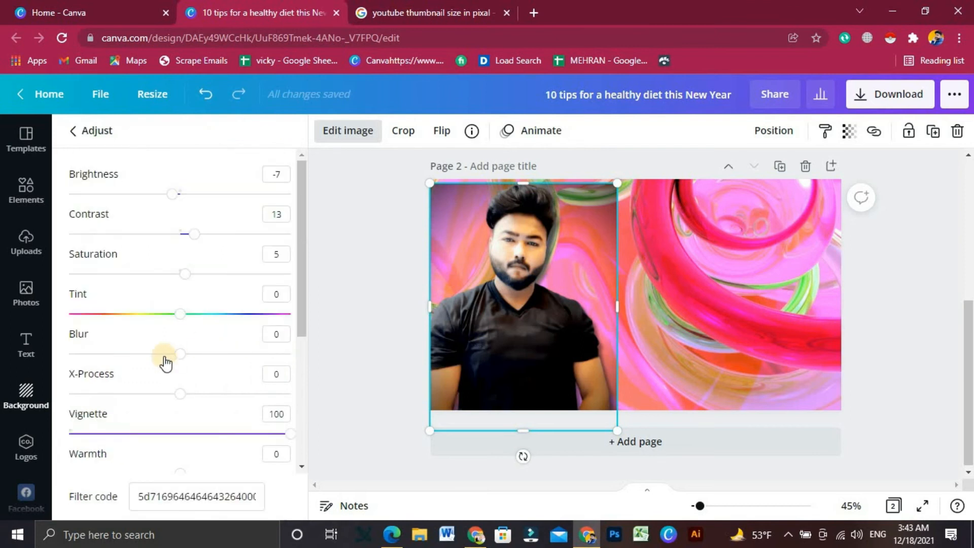
drag(291, 433, 181, 451)
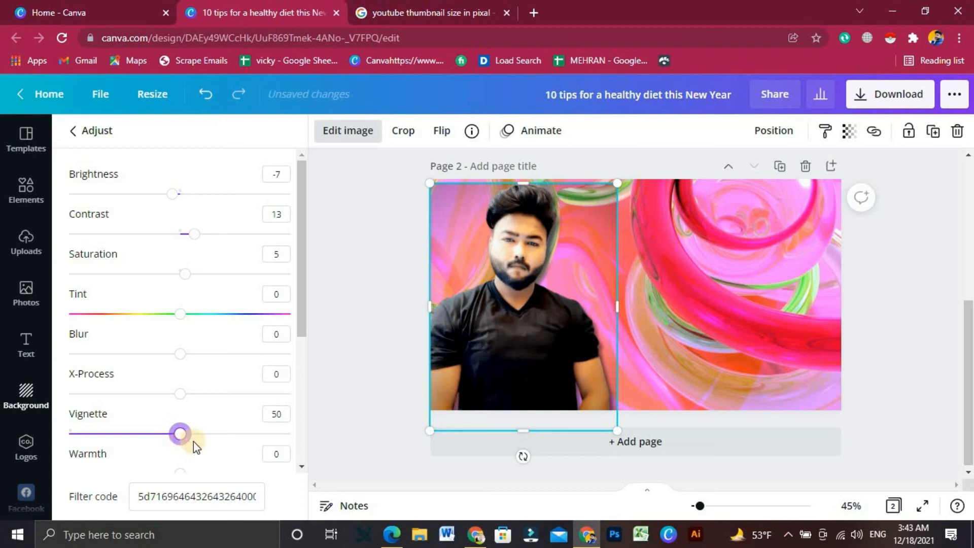
- Try the photo's Warmth adjustment, then reset both Warmth and Vignette to 0
scroll(193, 441, down, 4)
click(174, 260)
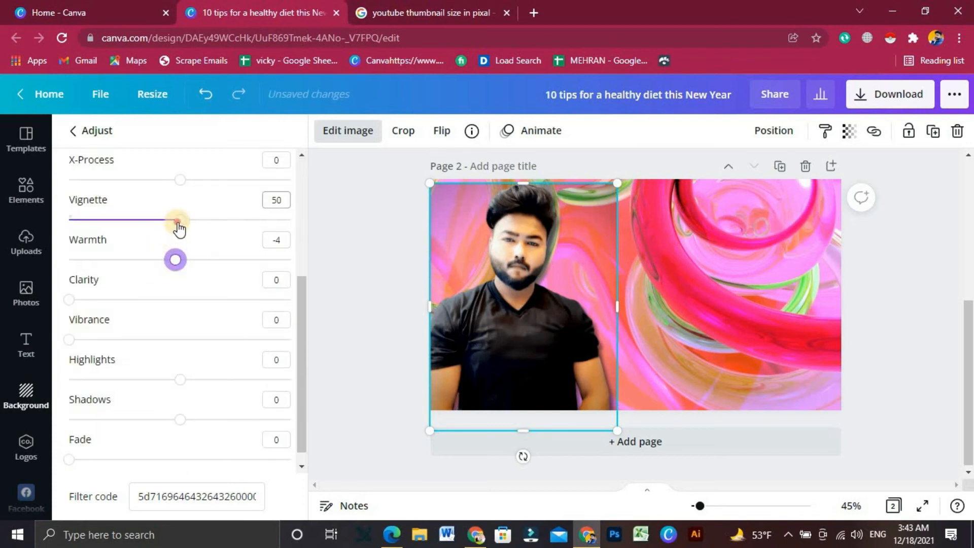
drag(178, 228, 13, 223)
drag(234, 273, 176, 298)
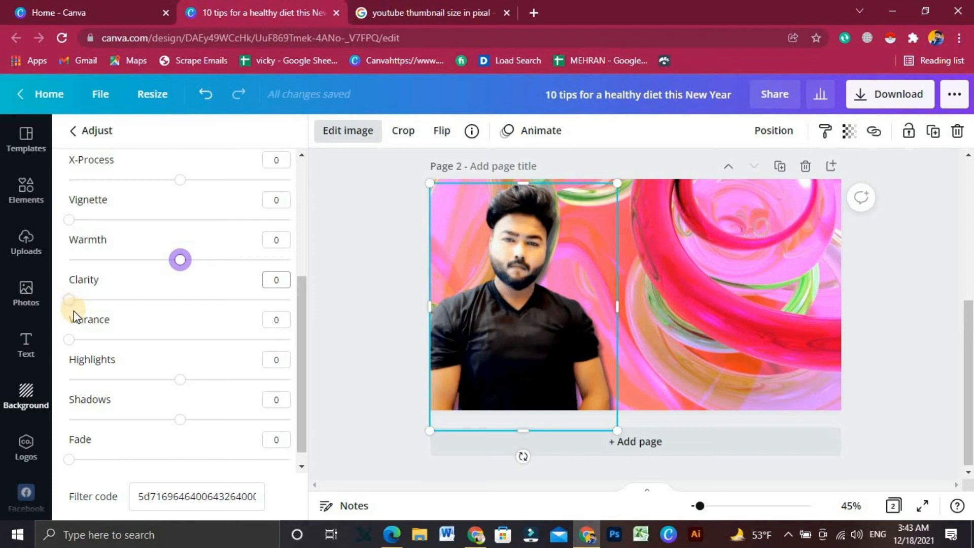
- Try the photo's Clarity adjustment, return it to 0, and set Vibrance to 100
drag(66, 304, 3, 340)
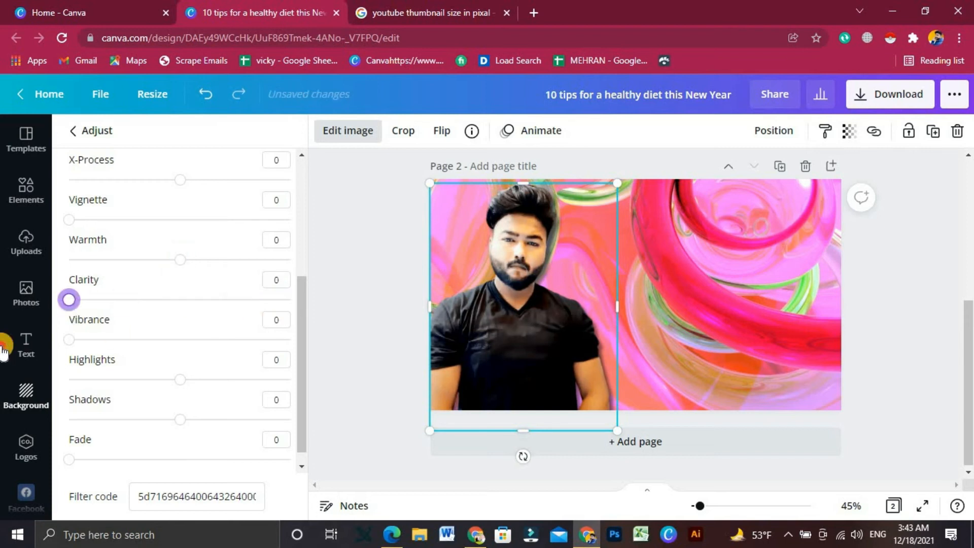
drag(91, 349, 320, 354)
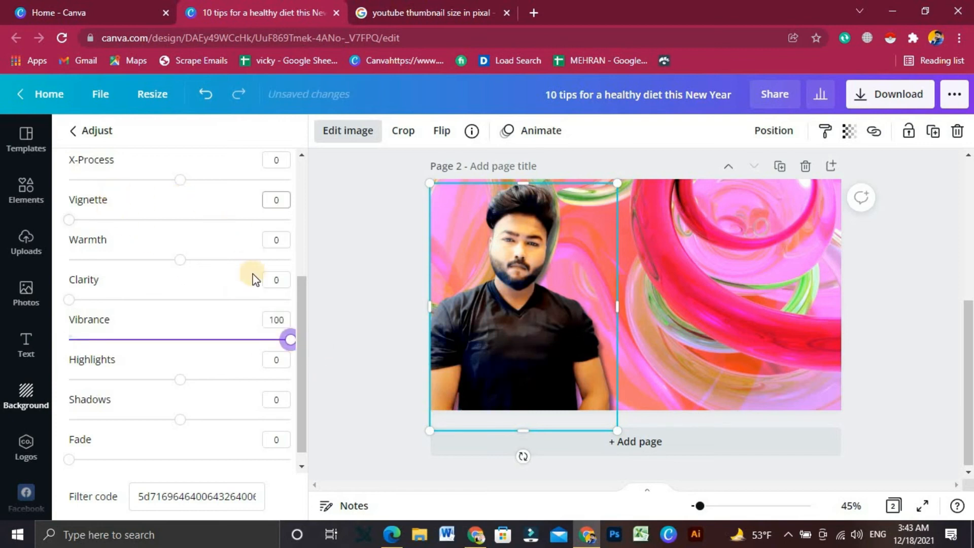
scroll(250, 276, up, 2)
scroll(233, 276, up, 1)
scroll(223, 284, down, 4)
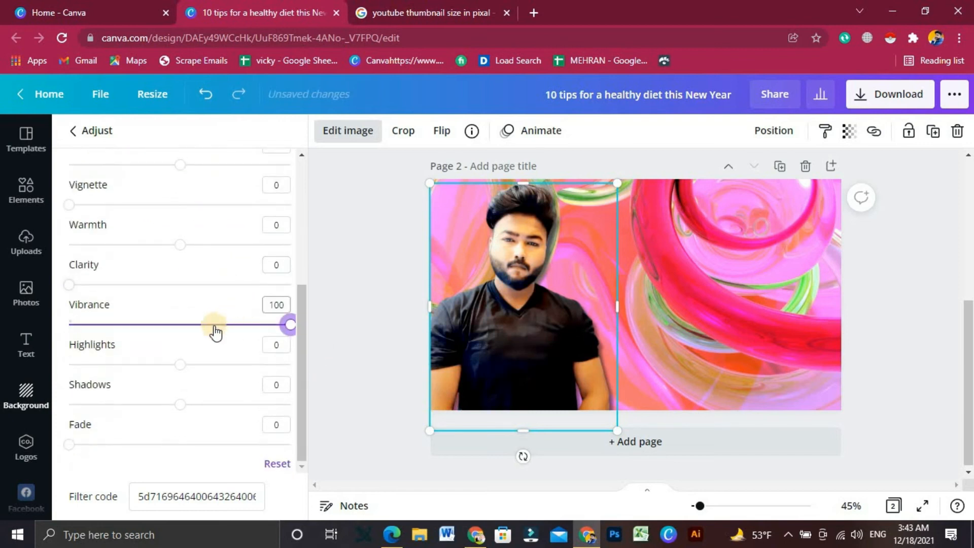
- Try the photo's Highlights adjustment, return it to 0, and set Shadows to -61
drag(179, 365, 127, 366)
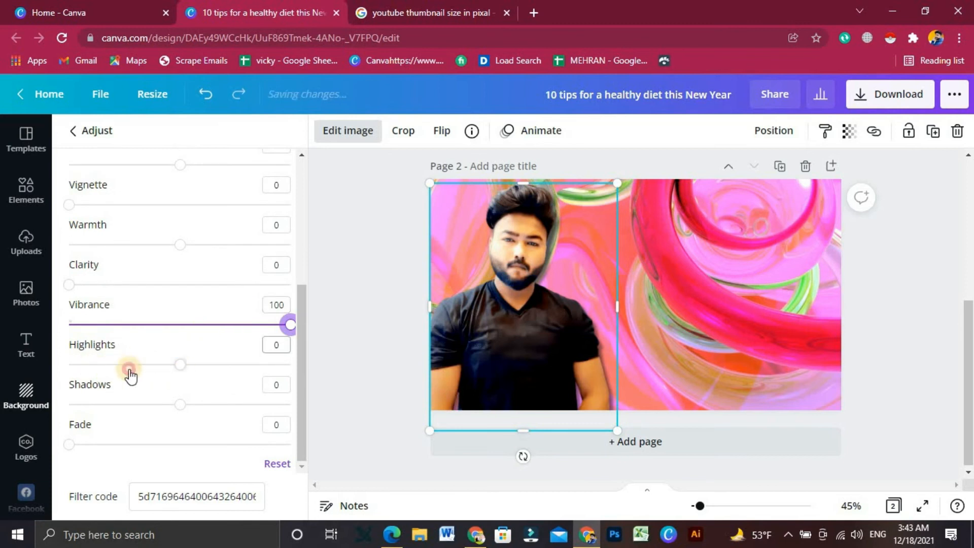
drag(244, 373, 279, 375)
mouse_move(197, 393)
mouse_down()
mouse_move(183, 391)
mouse_move(304, 392)
mouse_move(159, 406)
mouse_move(213, 400)
mouse_move(172, 404)
mouse_move(181, 408)
mouse_move(71, 405)
mouse_move(254, 426)
mouse_move(113, 429)
mouse_up()
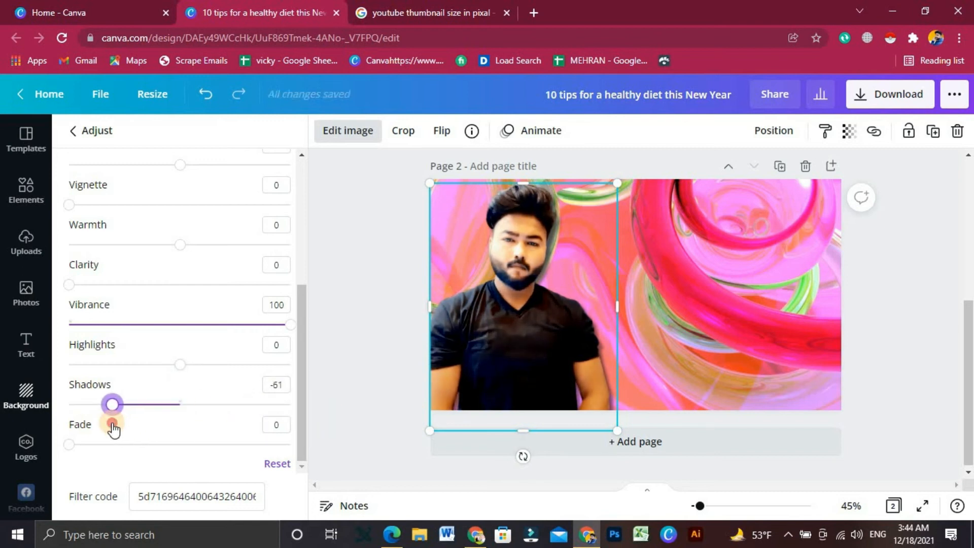
- Try a Fade of 100 on the man's photo and return it to 0
drag(71, 449, 329, 450)
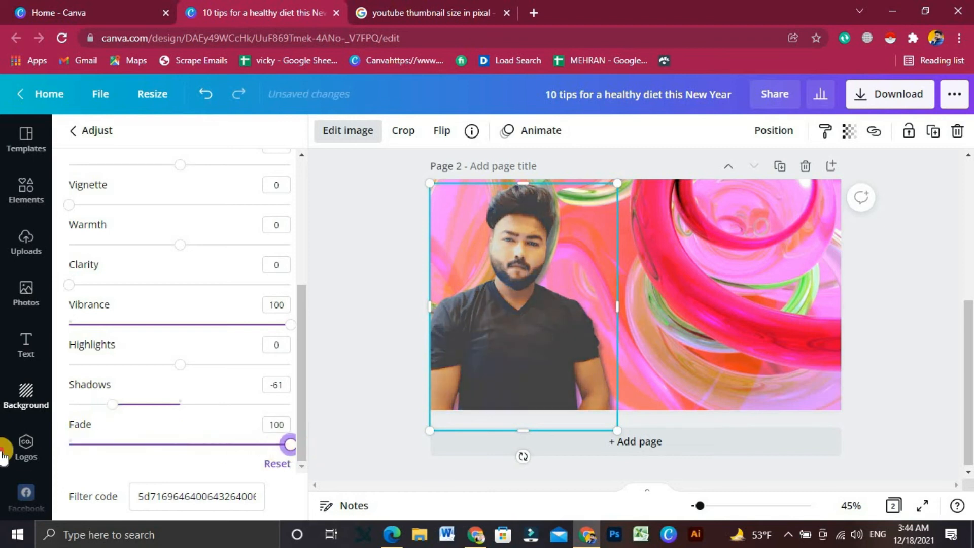
drag(2, 452, 1, 452)
click(363, 303)
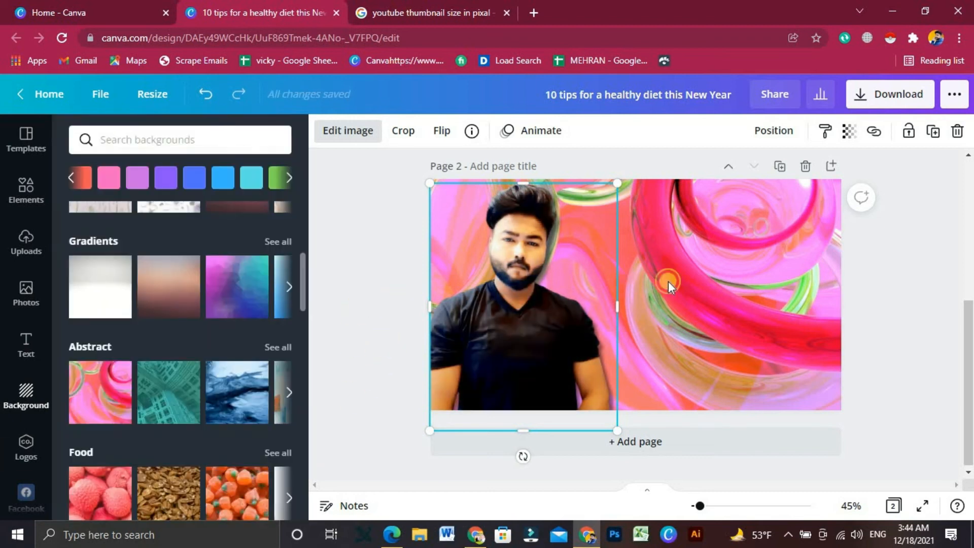
- Delete the pink and red swirl background image from page 2
click(668, 281)
click(957, 135)
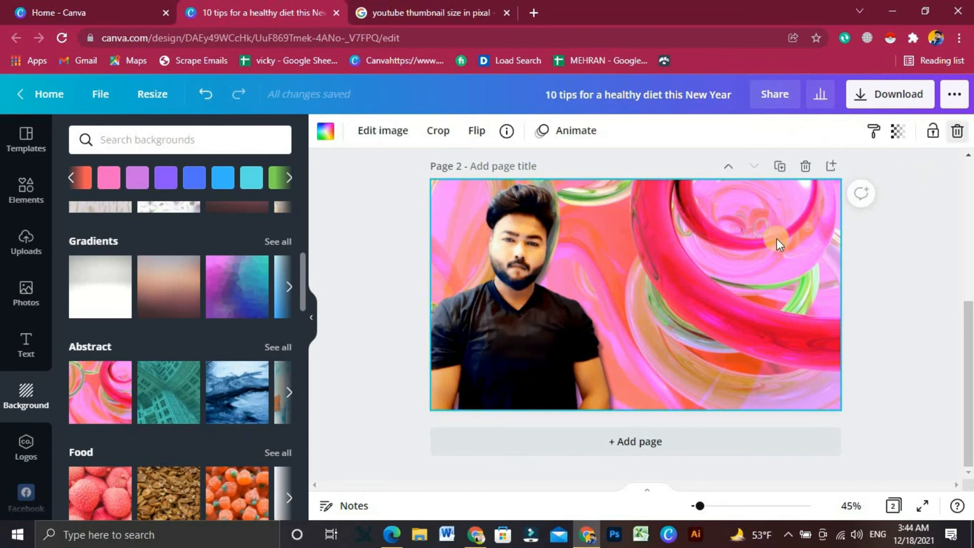
- Place a duplicate of the man's photo beside the original and set the copy's Fade to 100
click(498, 289)
drag(498, 290, 683, 303)
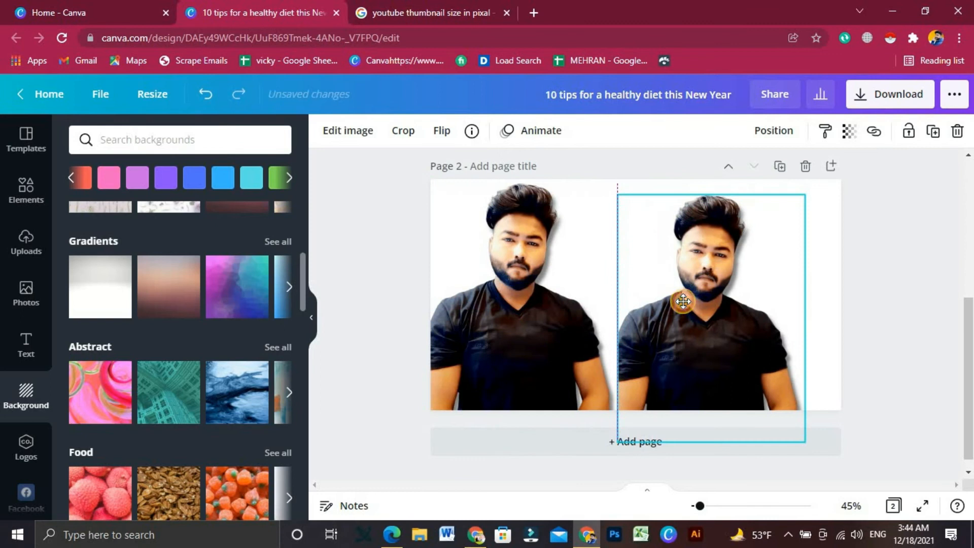
scroll(124, 450, down, 7)
scroll(202, 386, up, 2)
scroll(207, 385, up, 6)
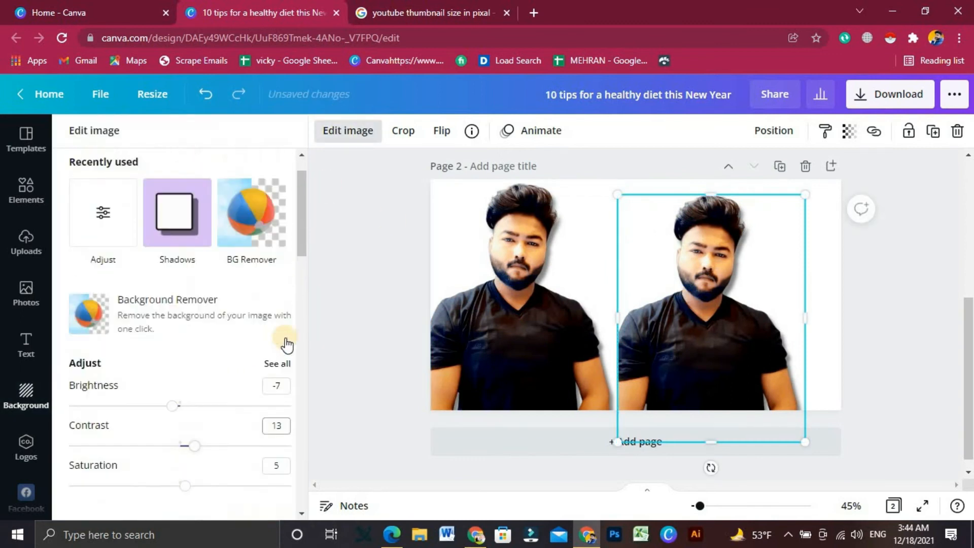
click(272, 415)
scroll(167, 409, down, 5)
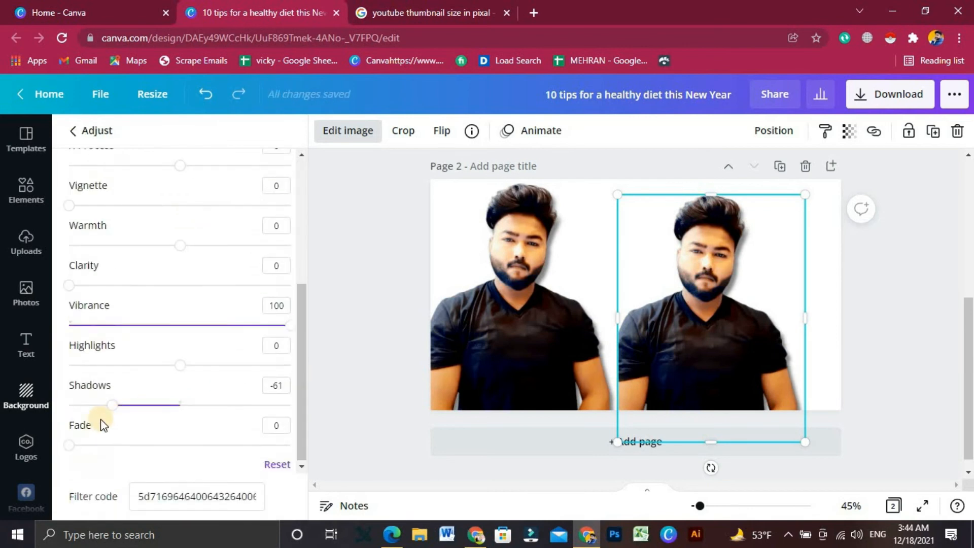
drag(327, 465, 498, 435)
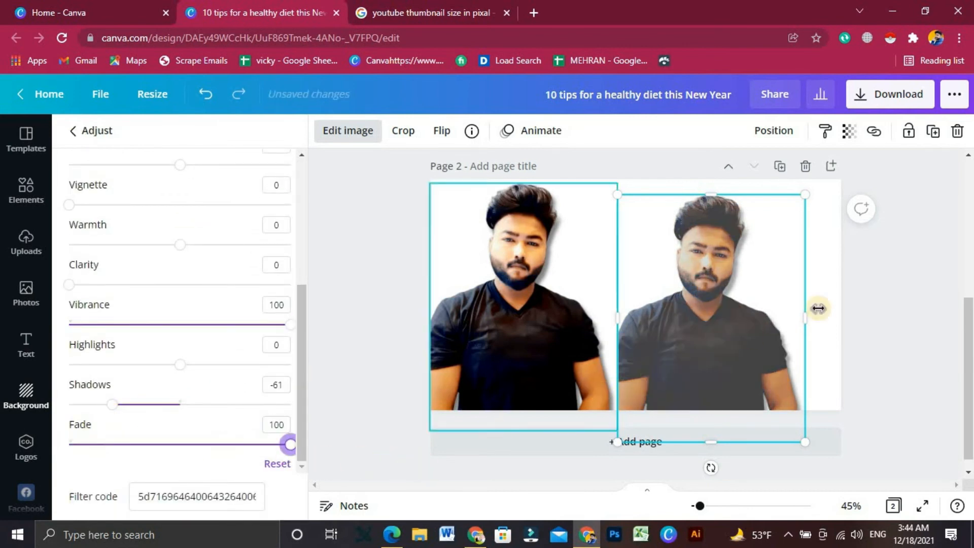
click(795, 261)
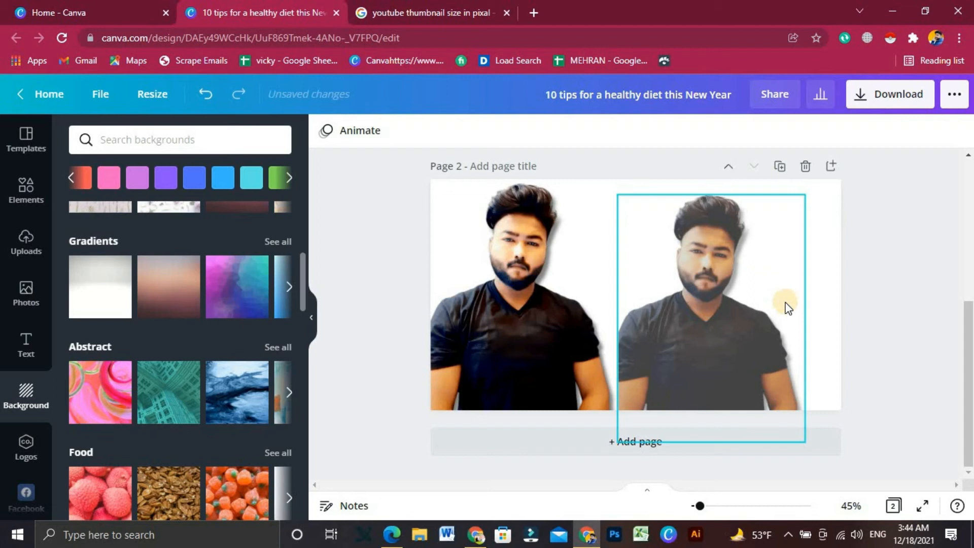
- Undo the copy's fade and make the copy mostly transparent instead
key(ctrl+z)
click(776, 291)
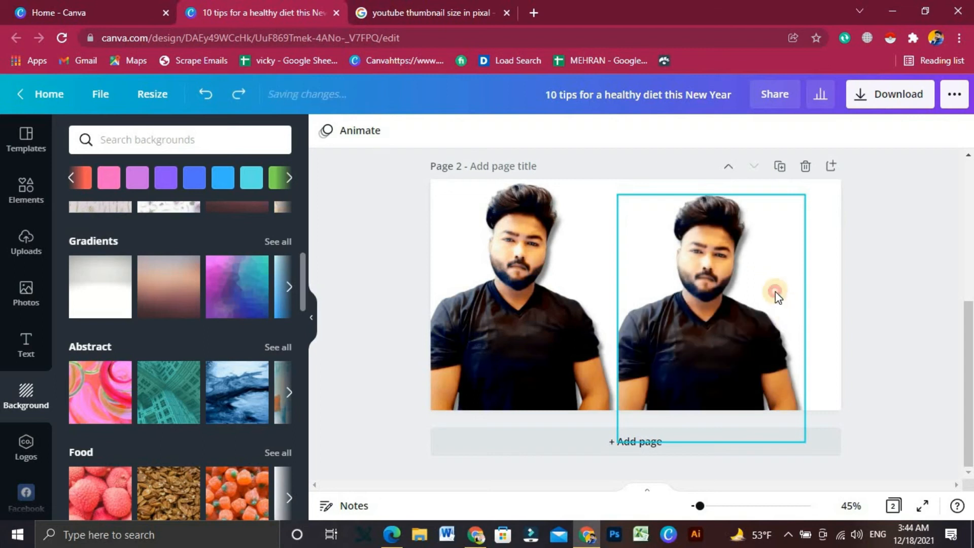
click(849, 131)
drag(800, 182, 734, 193)
click(887, 282)
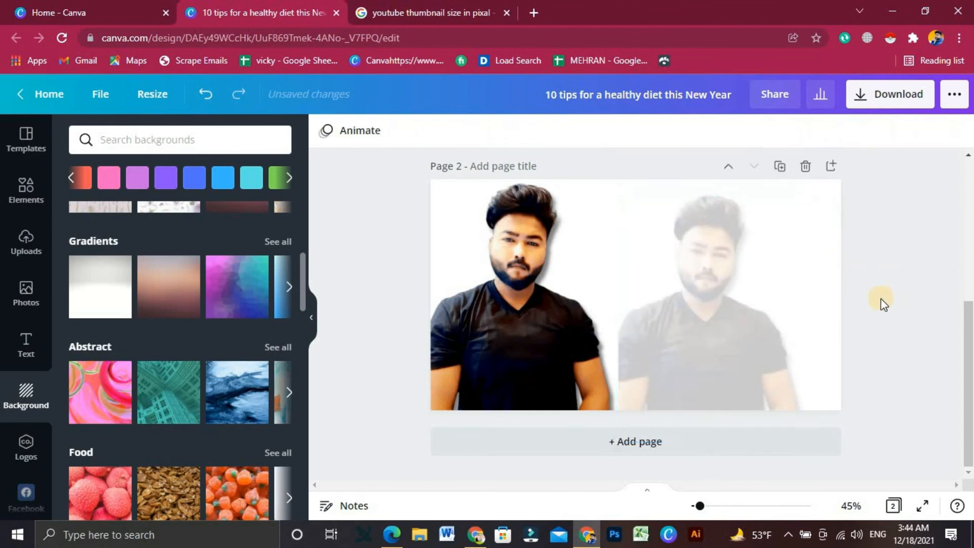
- Try enlarging and repositioning the semi-transparent copy beside the original photo, and undo those changes
click(746, 333)
drag(536, 498, 505, 516)
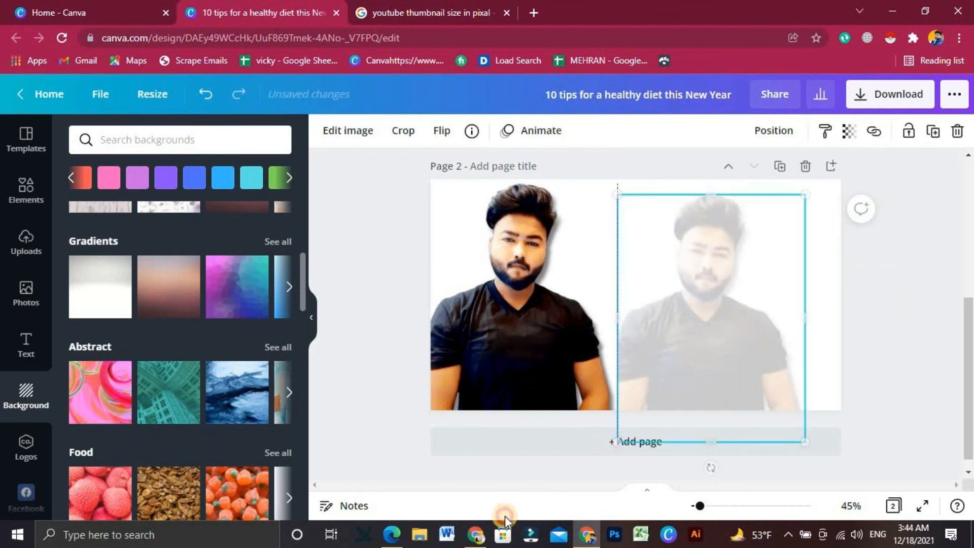
drag(661, 350, 761, 339)
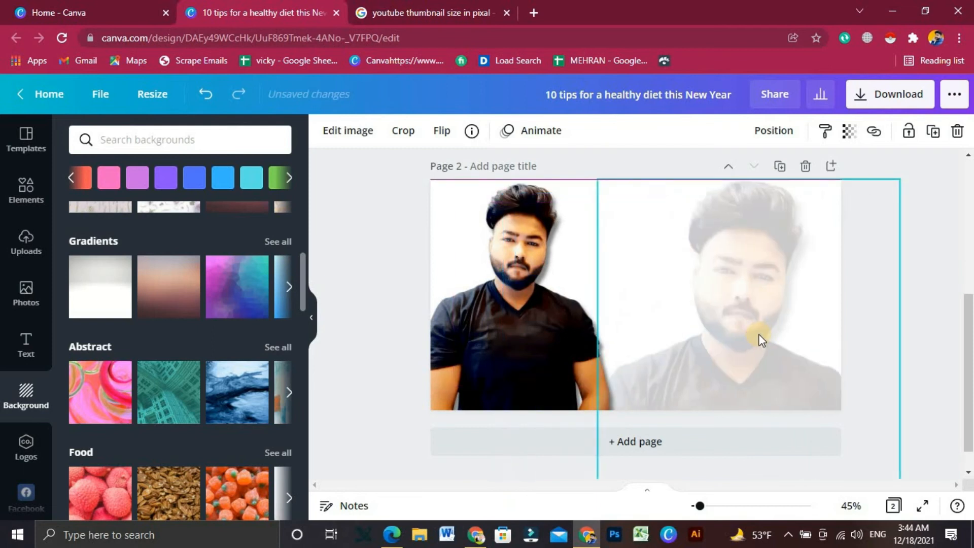
key(ctrl+z)
key(ctrl+z)
key(ctrl+z)
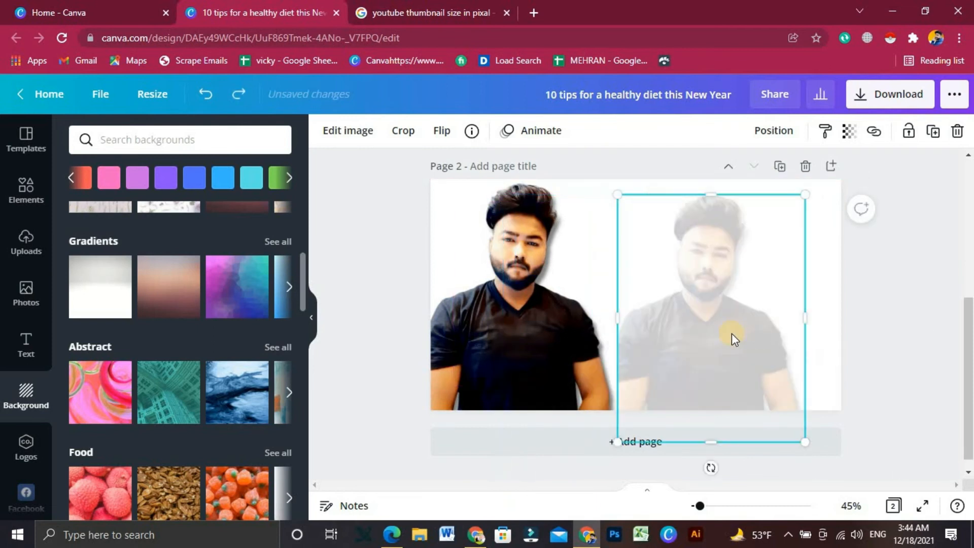
- Delete the semi-transparent copy of the man's photo from page 2
click(376, 247)
click(719, 278)
click(956, 133)
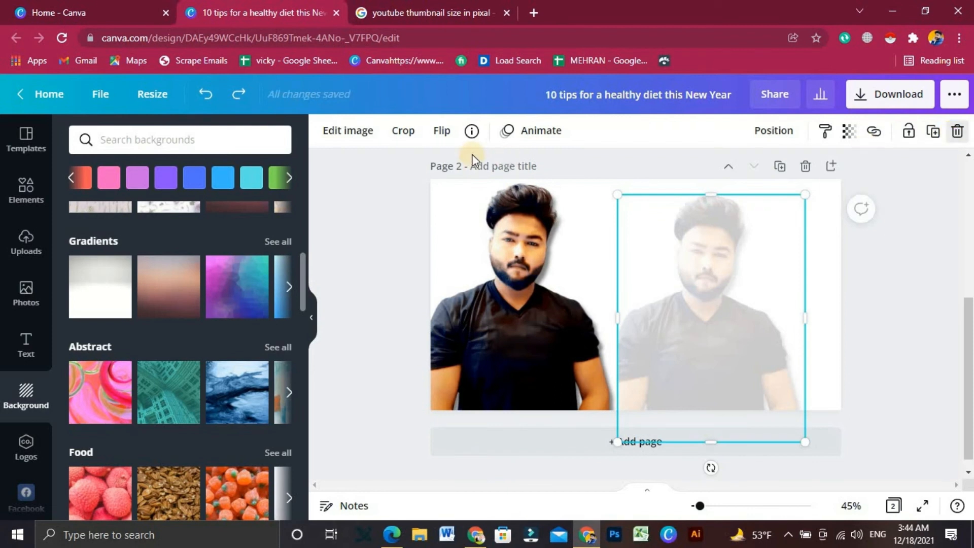
click(485, 288)
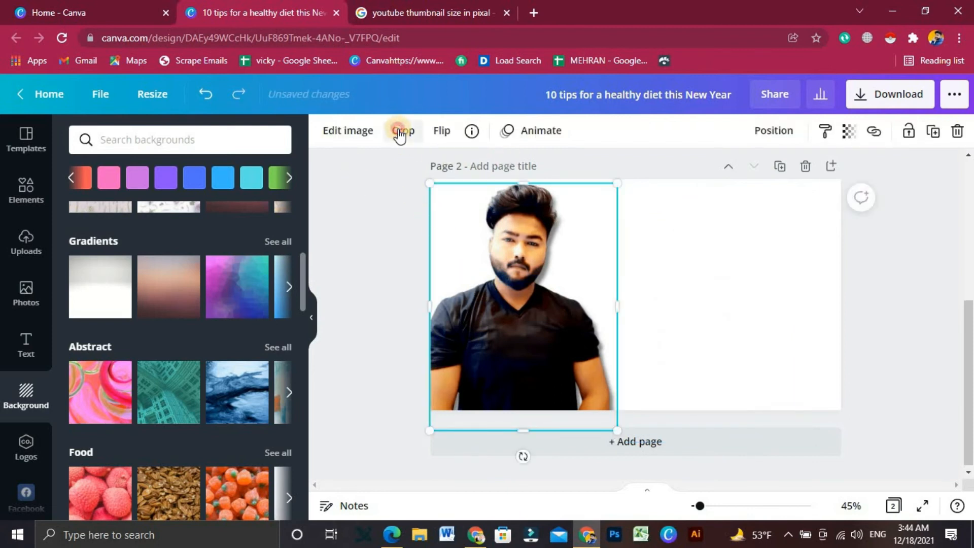
double_click(492, 268)
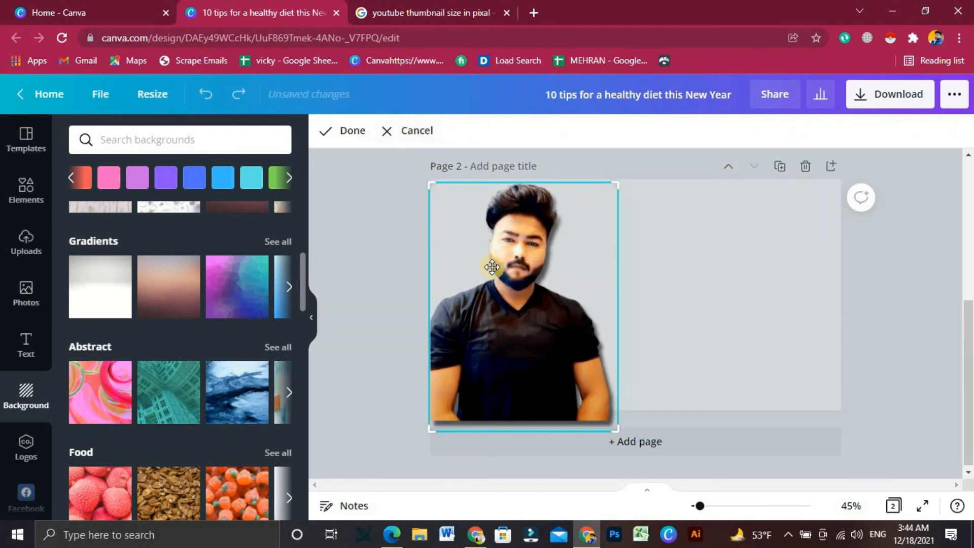
click(311, 209)
- Flip the man's photo vertically and back, and flip it horizontally so he is mirrored
click(445, 136)
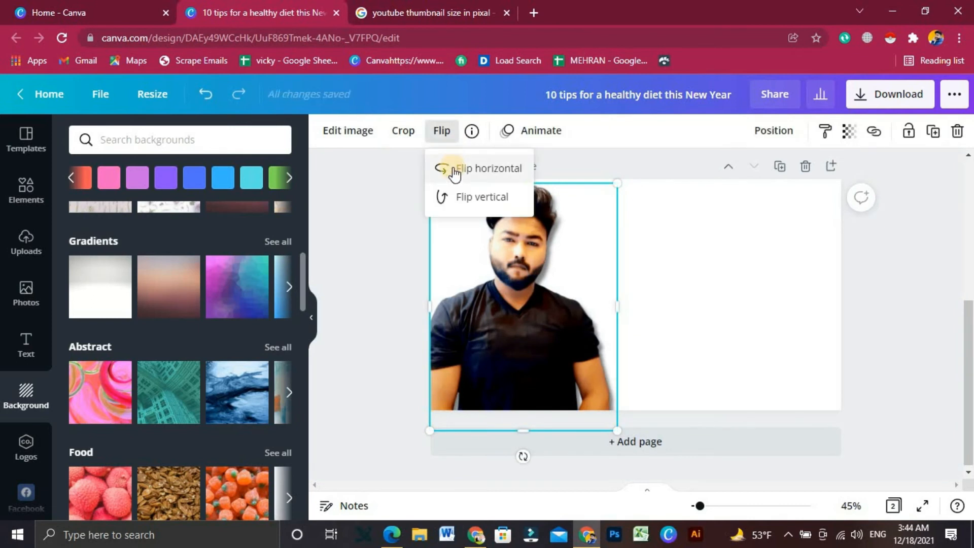
click(482, 195)
click(484, 182)
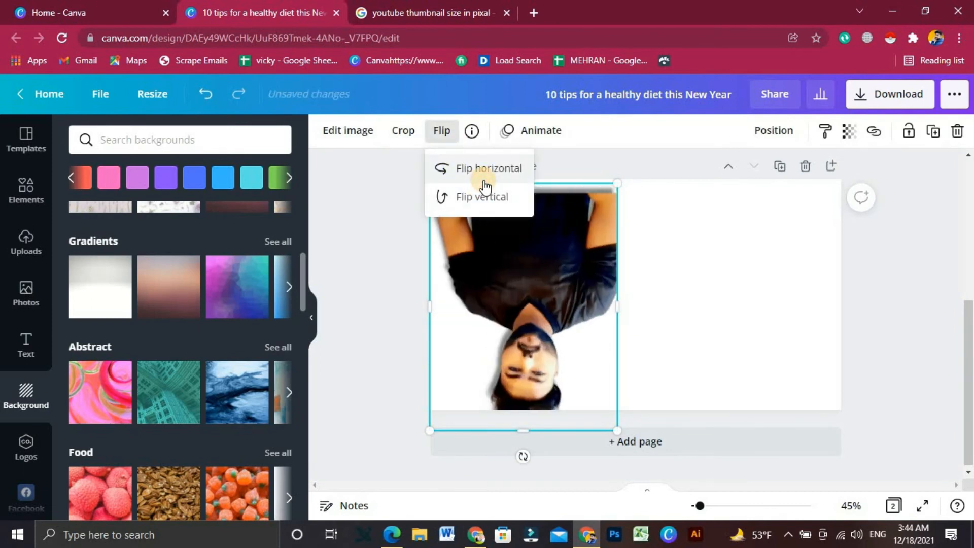
click(465, 197)
click(386, 215)
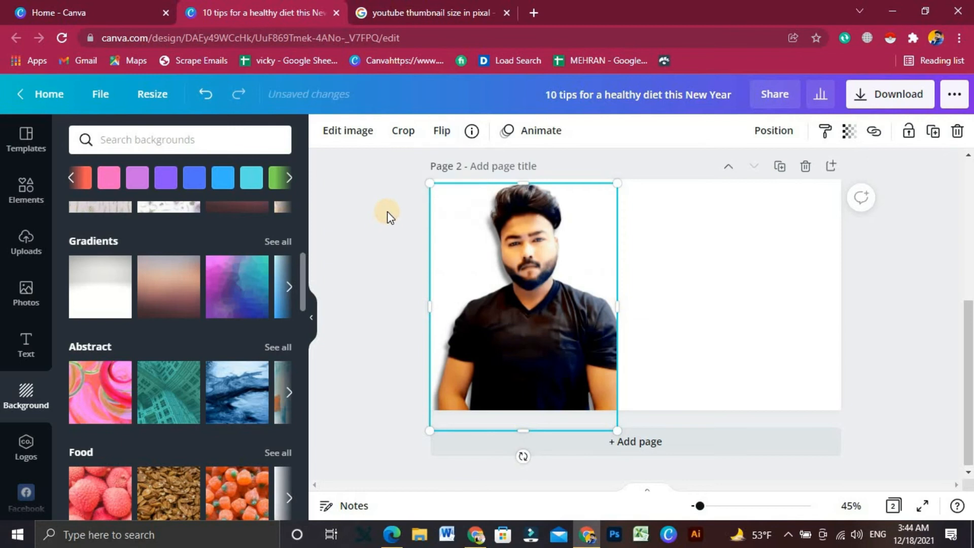
- Preview photo animations such as Photo Zoom, Breathe, Drift and Stomp on the man's photo without keeping any
click(531, 132)
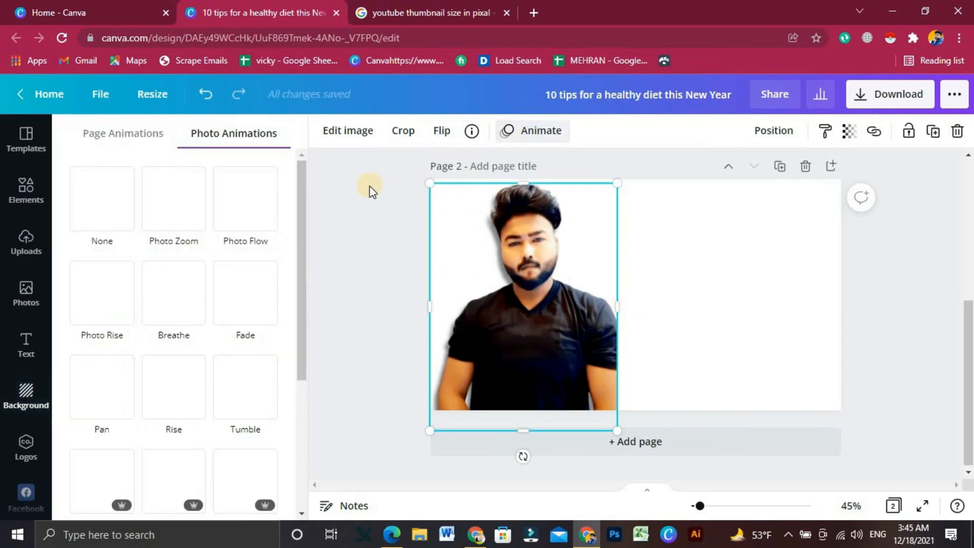
click(171, 205)
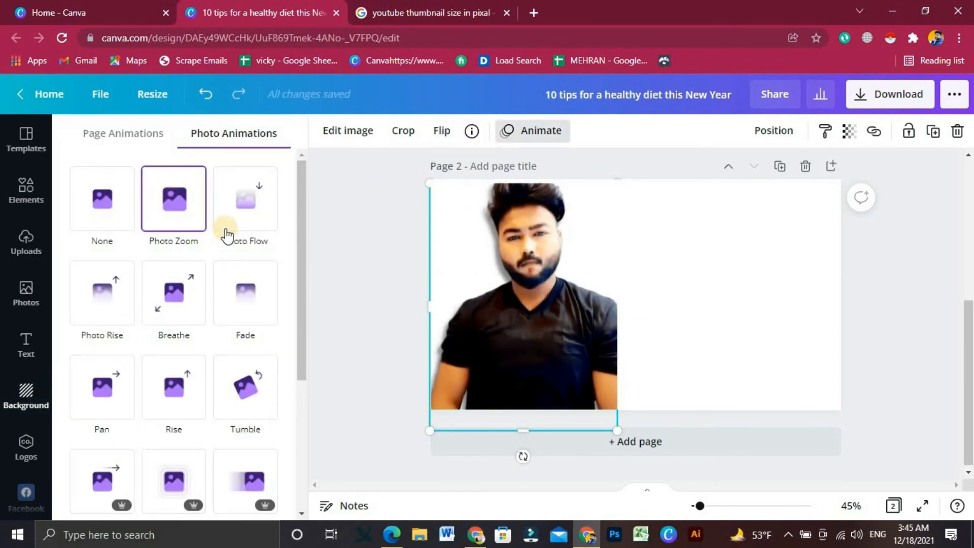
click(179, 302)
scroll(161, 345, down, 4)
click(119, 281)
click(176, 276)
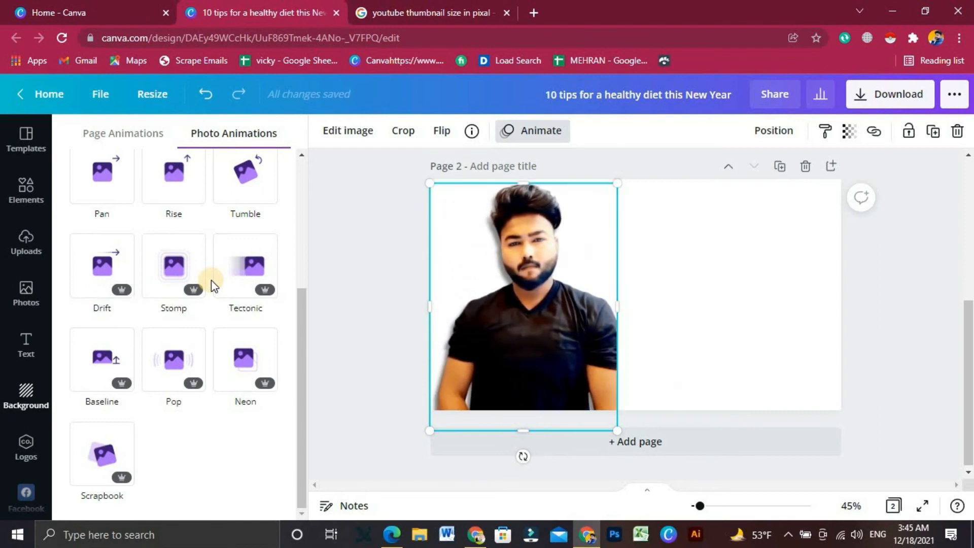
click(382, 241)
click(699, 263)
- Place a duplicate of the man's photo partly overlapping the original on its right side
click(525, 253)
click(774, 131)
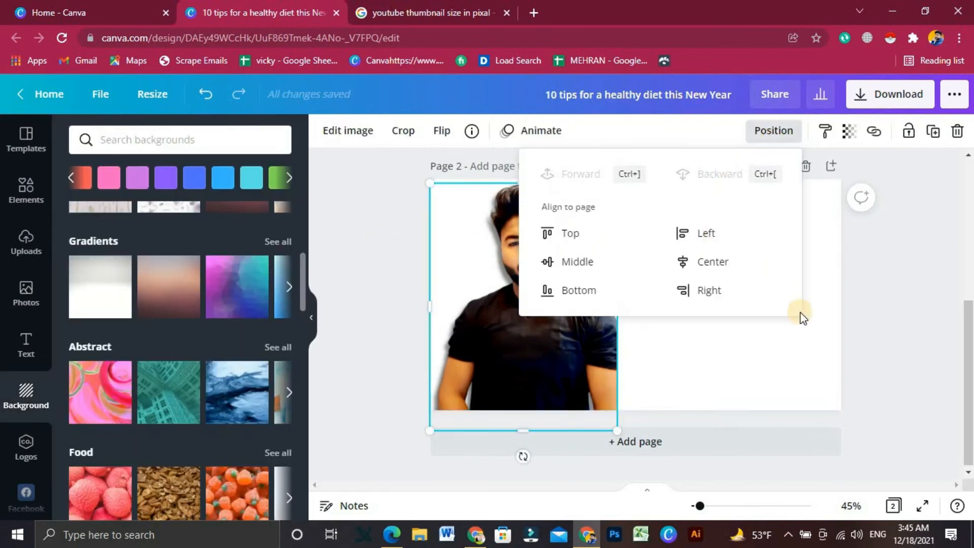
click(646, 325)
drag(531, 324, 615, 317)
- Bring the original photo forward so it overlaps the duplicate
click(480, 331)
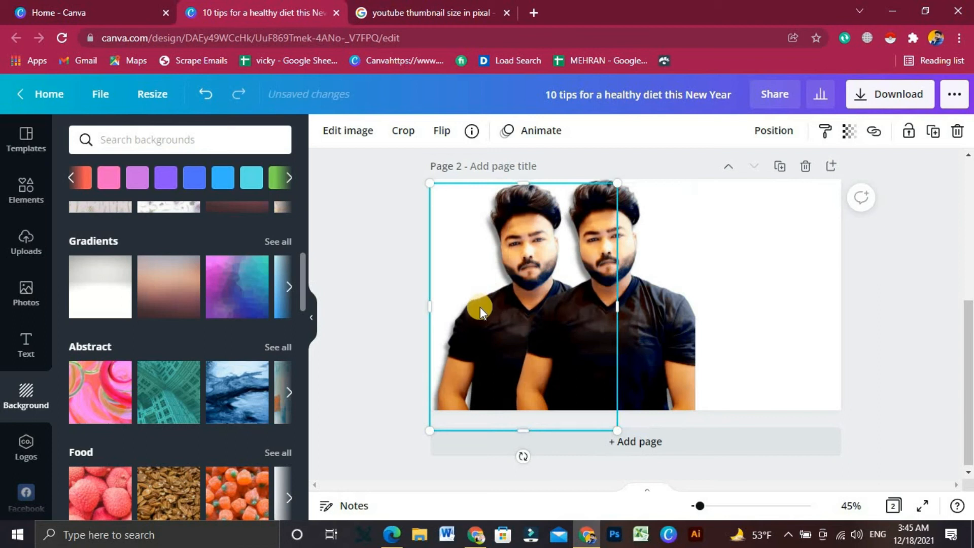
click(775, 132)
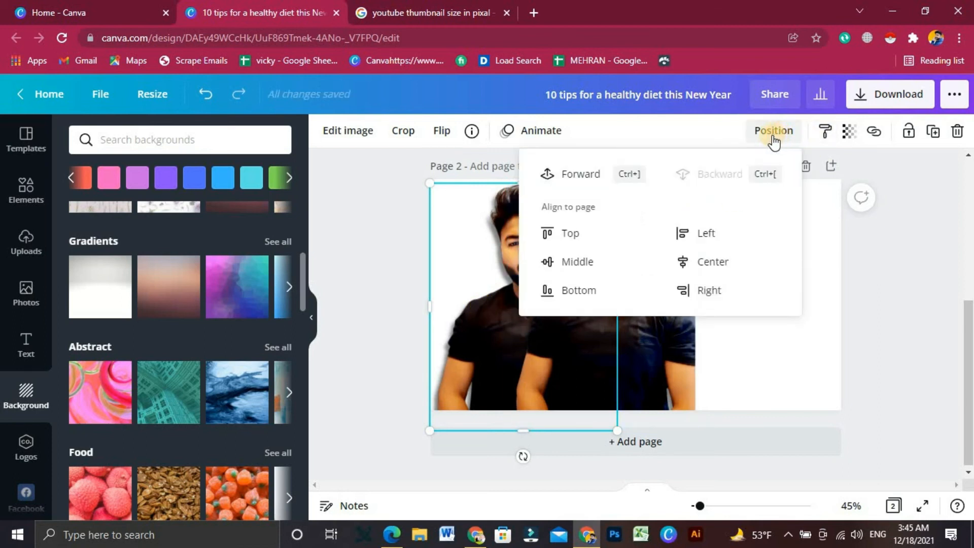
click(598, 180)
click(769, 348)
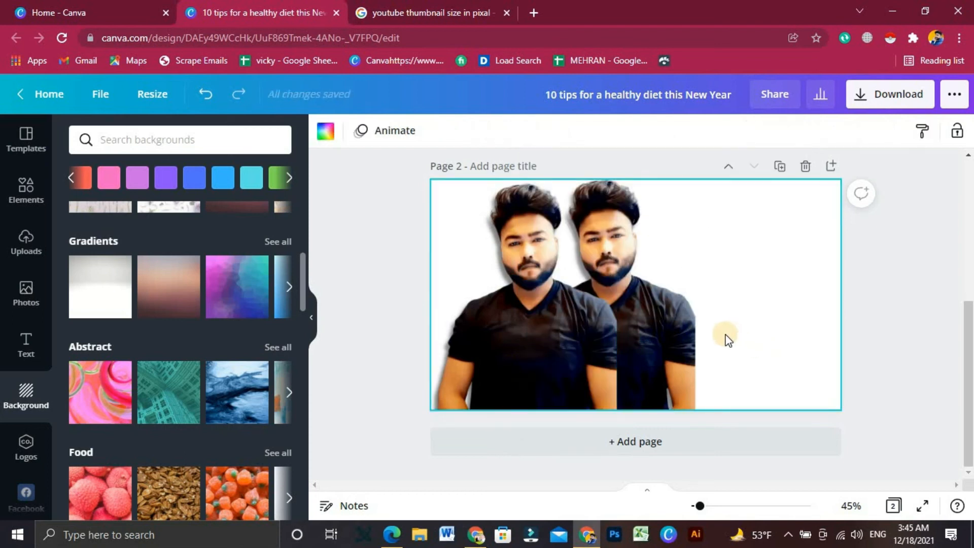
- Align the rear copy of the man's photo to the left of the page
click(641, 303)
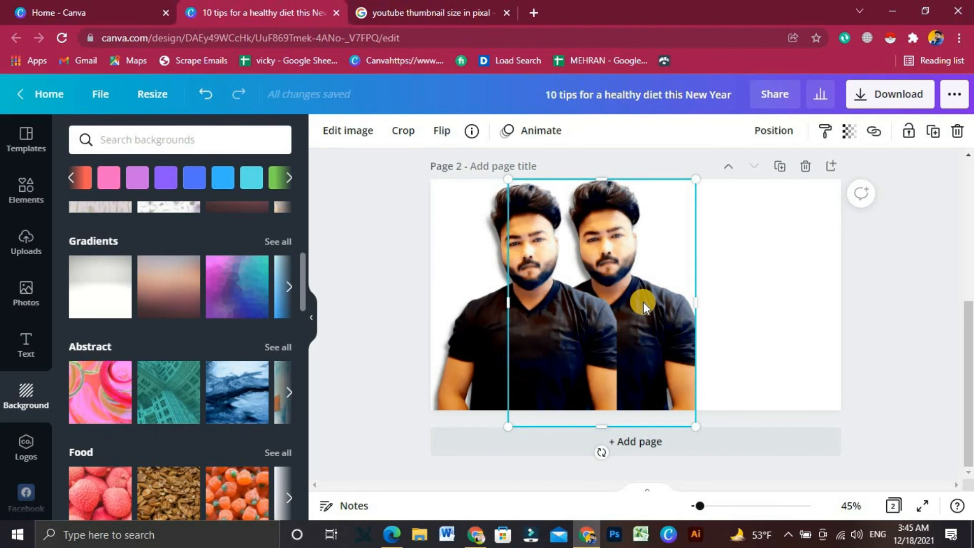
click(769, 142)
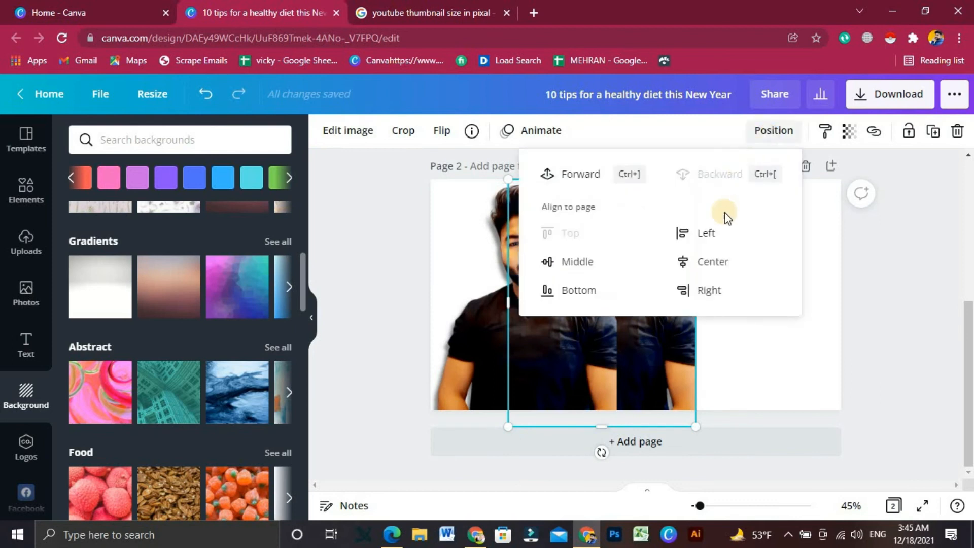
click(713, 241)
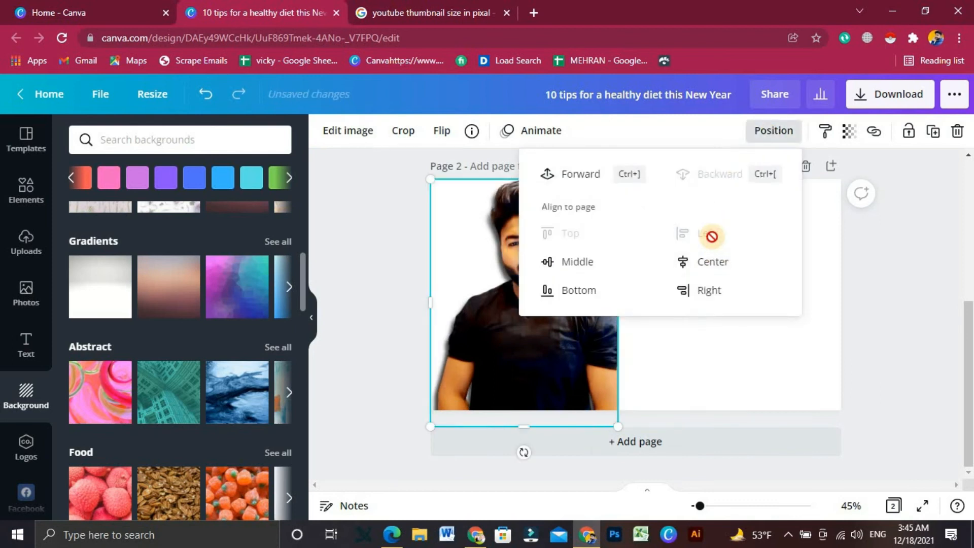
- Align the front photo of the man to the center of the page
click(740, 338)
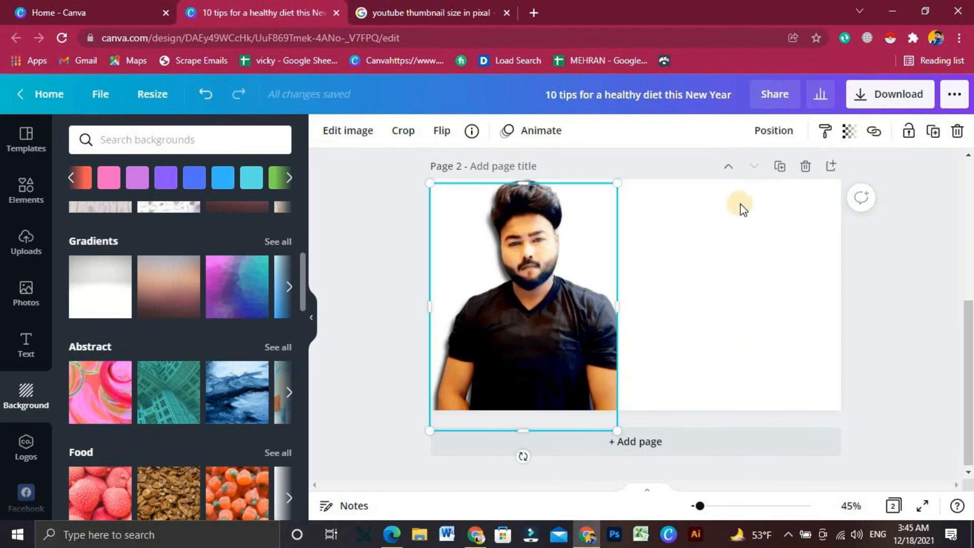
click(775, 132)
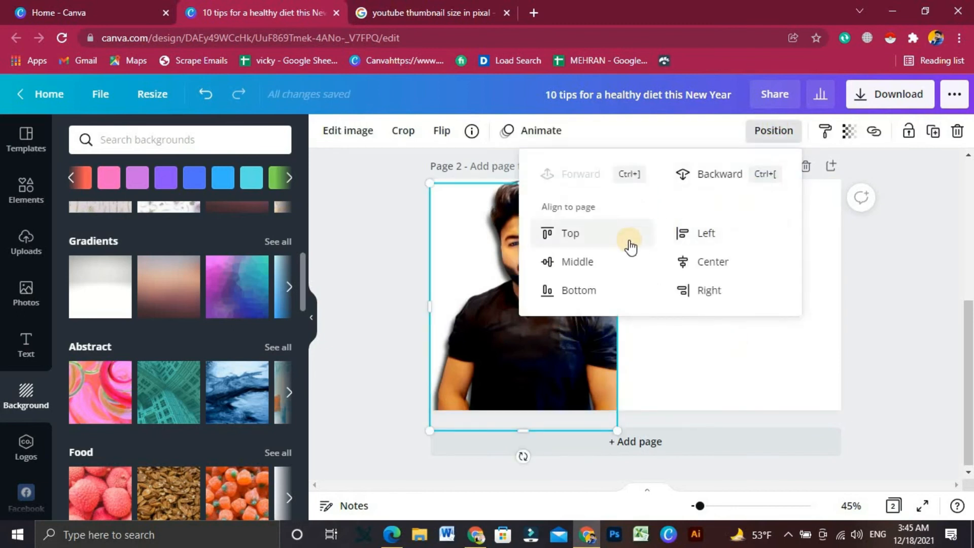
click(684, 261)
click(767, 303)
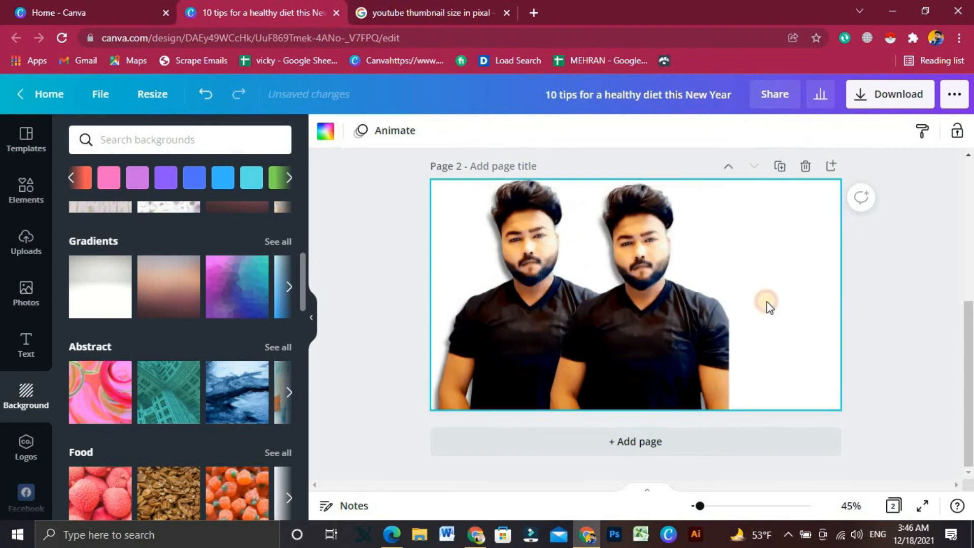
- Align the front photo of the man to the right of the page
click(676, 281)
click(772, 131)
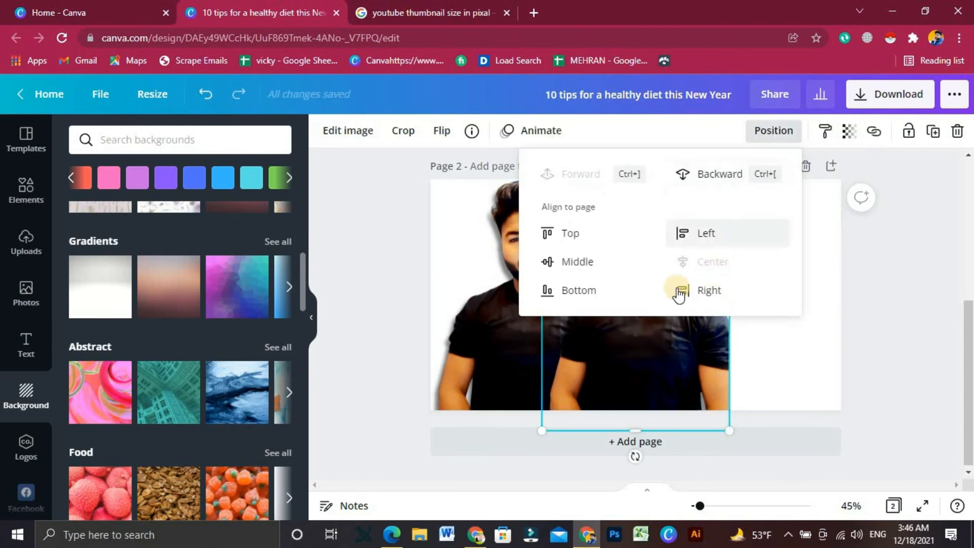
click(709, 290)
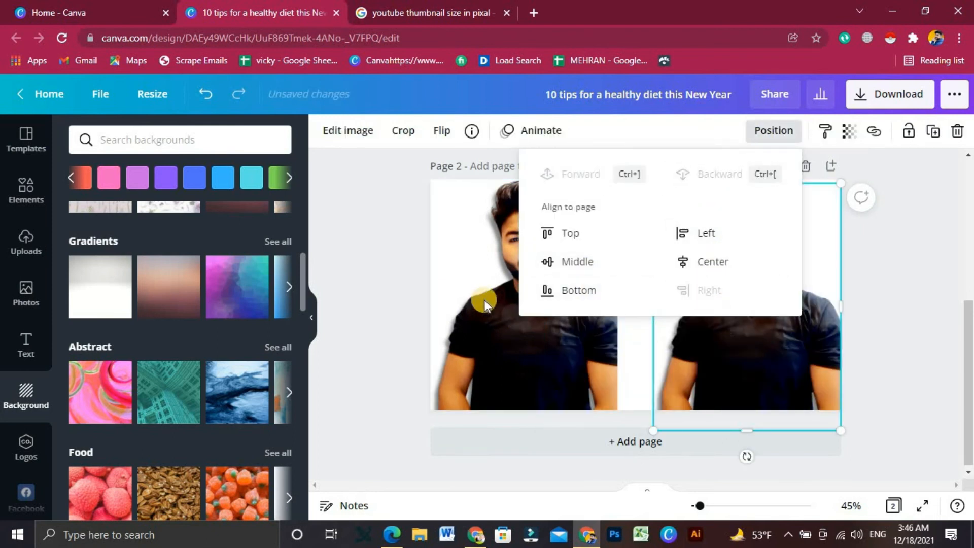
click(430, 282)
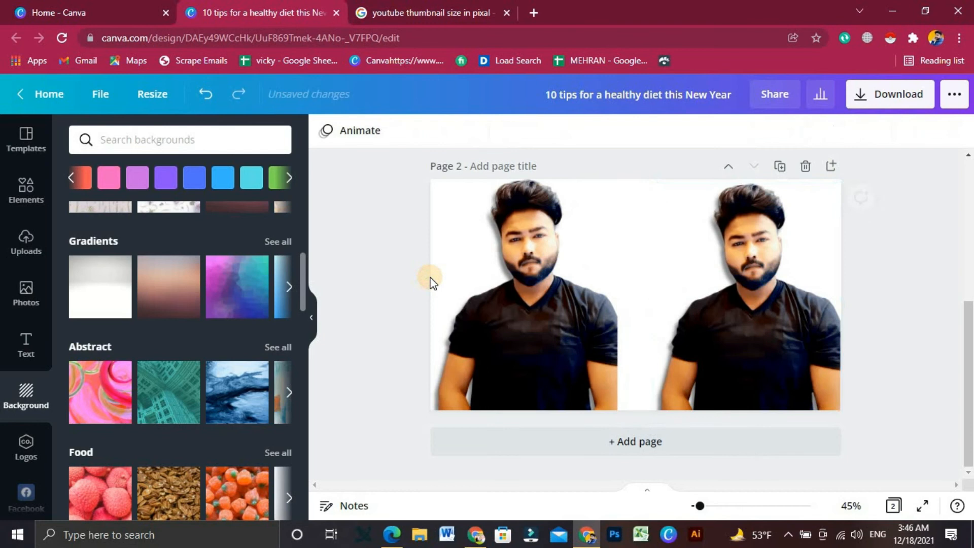
- Reposition the left photo in the lower part of page 2 and copy its style onto the page background
click(765, 292)
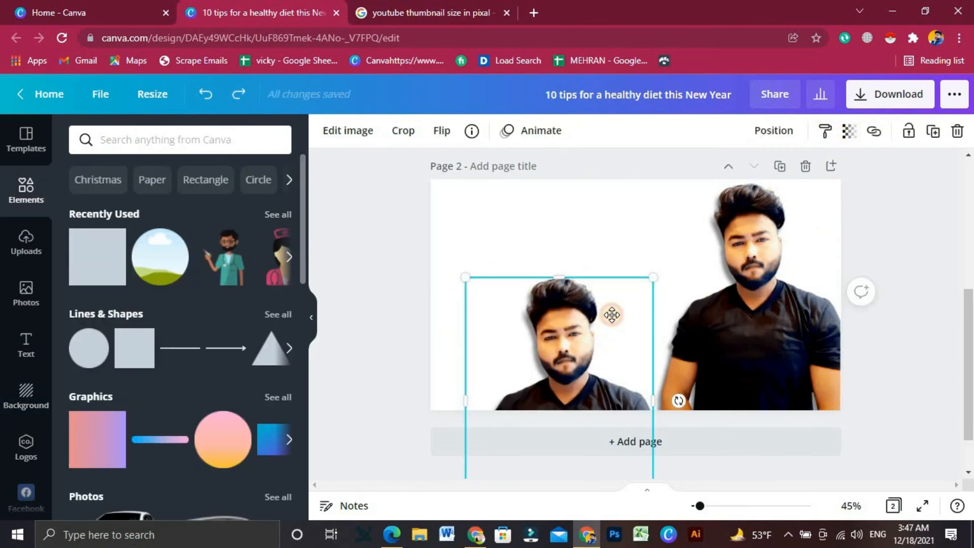
drag(613, 313, 626, 297)
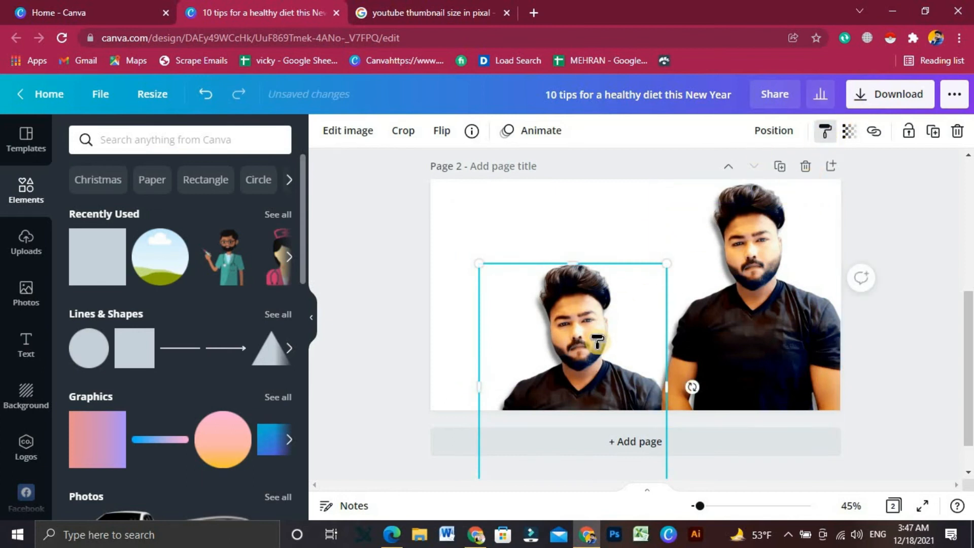
click(495, 219)
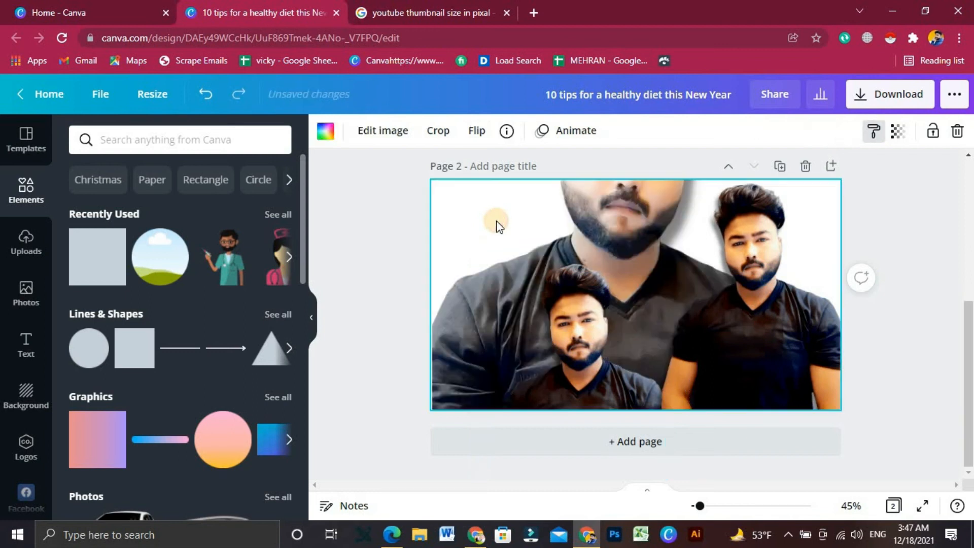
- Shift the background photo down within its crop so the man's eyes and face show on the page
double_click(514, 239)
drag(592, 234, 478, 214)
drag(601, 350, 599, 459)
click(395, 258)
- Try different transparency levels on the right-aligned photo and return it to 100
click(756, 284)
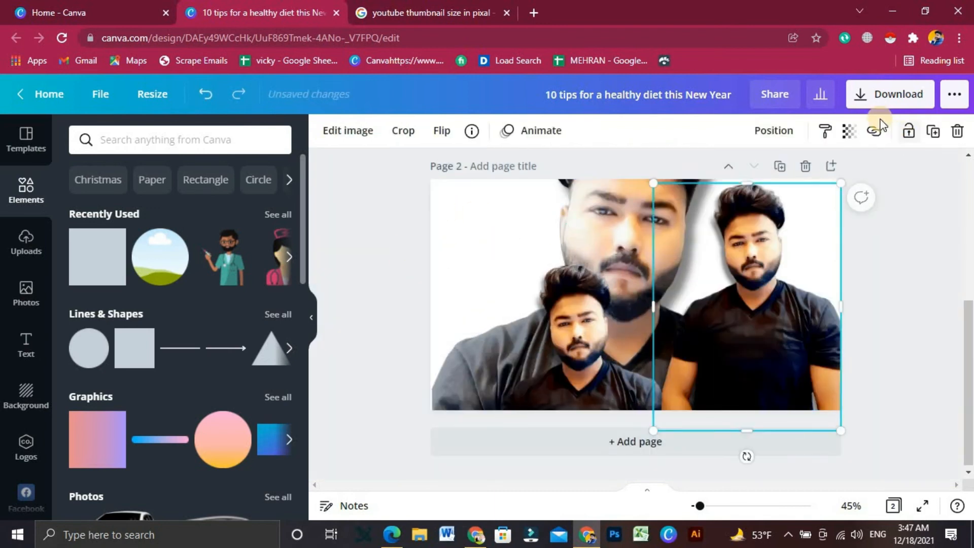
click(851, 131)
drag(752, 181, 879, 241)
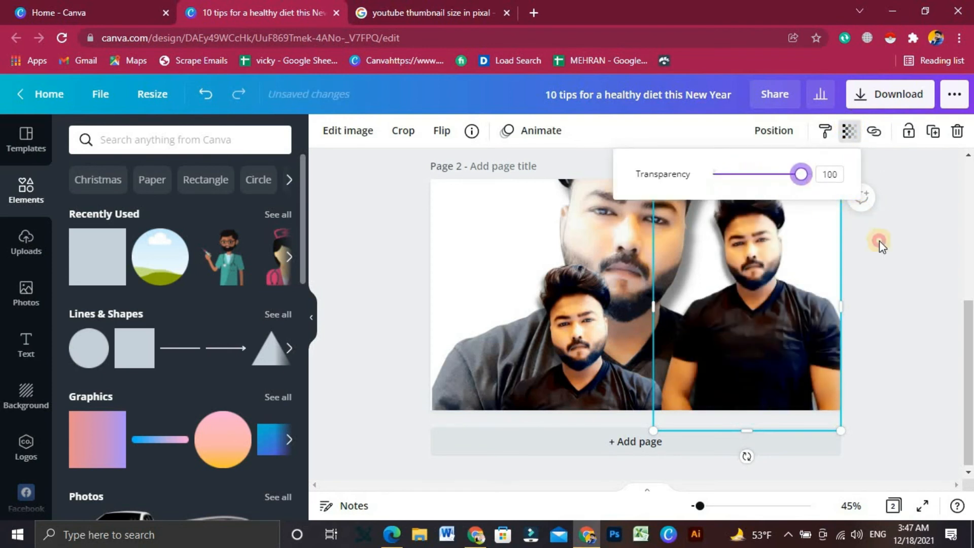
click(898, 260)
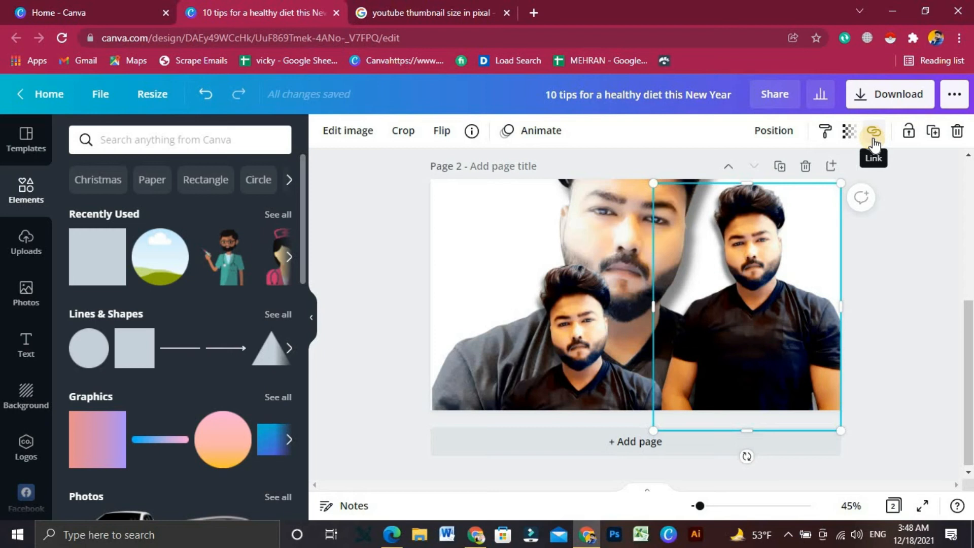
- Lock the right-aligned photo of the man in place on page 2
click(464, 193)
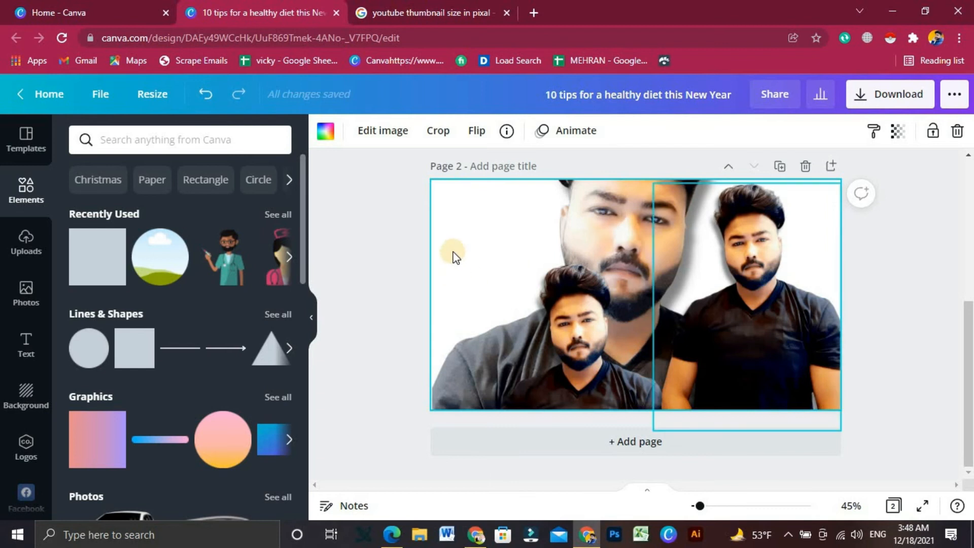
click(735, 255)
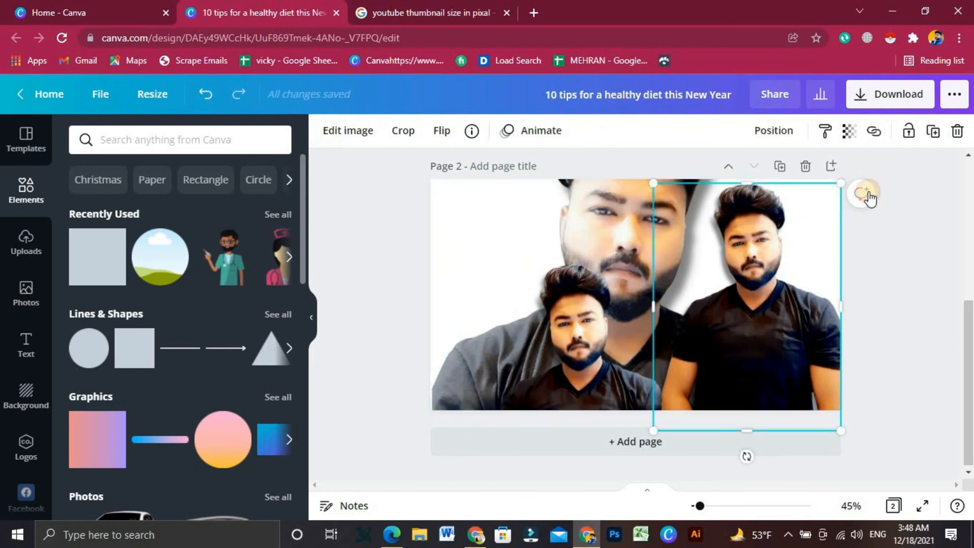
click(875, 132)
click(906, 131)
click(907, 131)
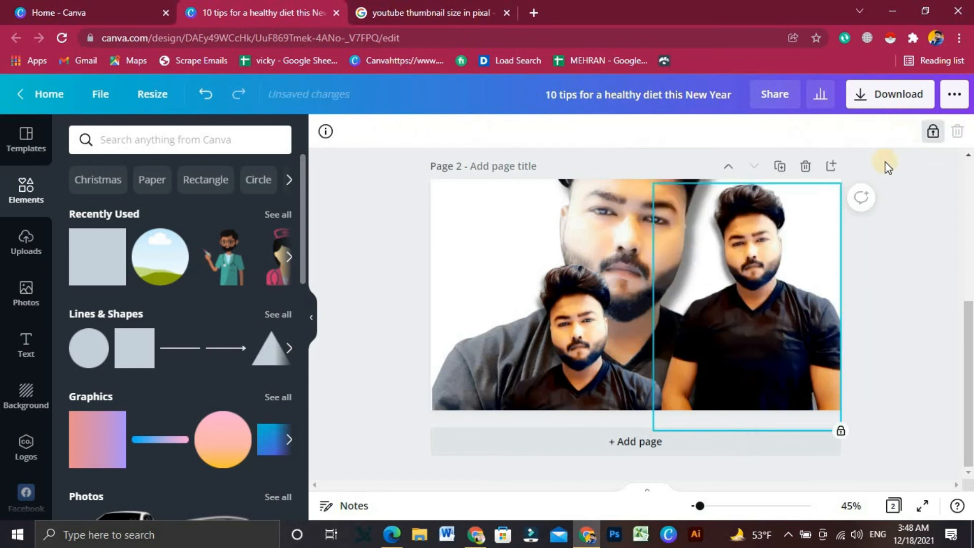
key(Escape)
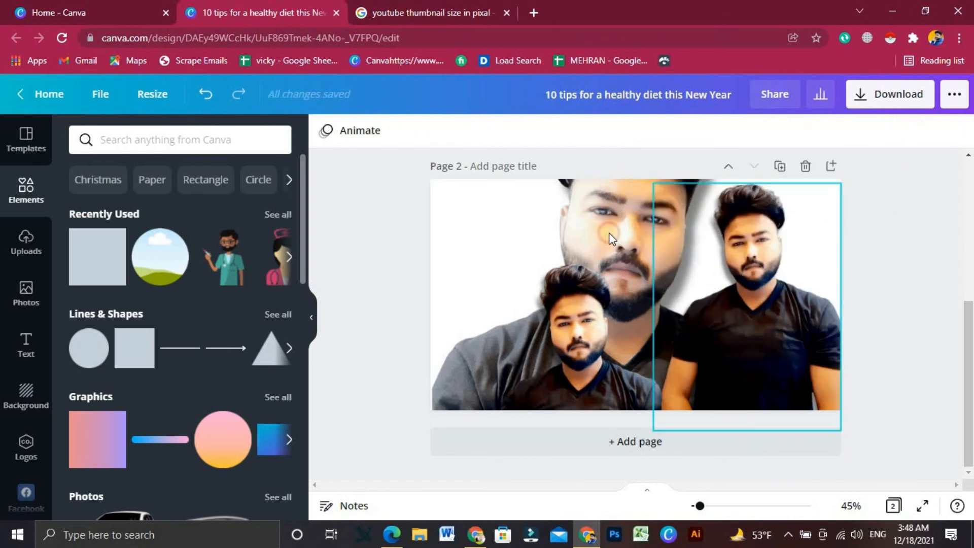
- Move the small unlocked photo to the page's left side, overhanging its edge, and flip it horizontally
drag(596, 360, 527, 294)
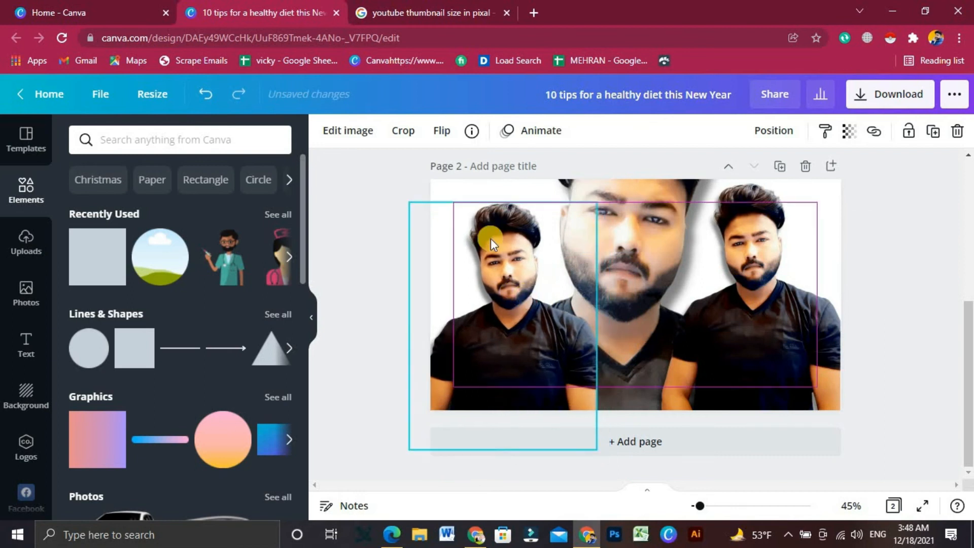
click(441, 133)
click(459, 169)
click(417, 252)
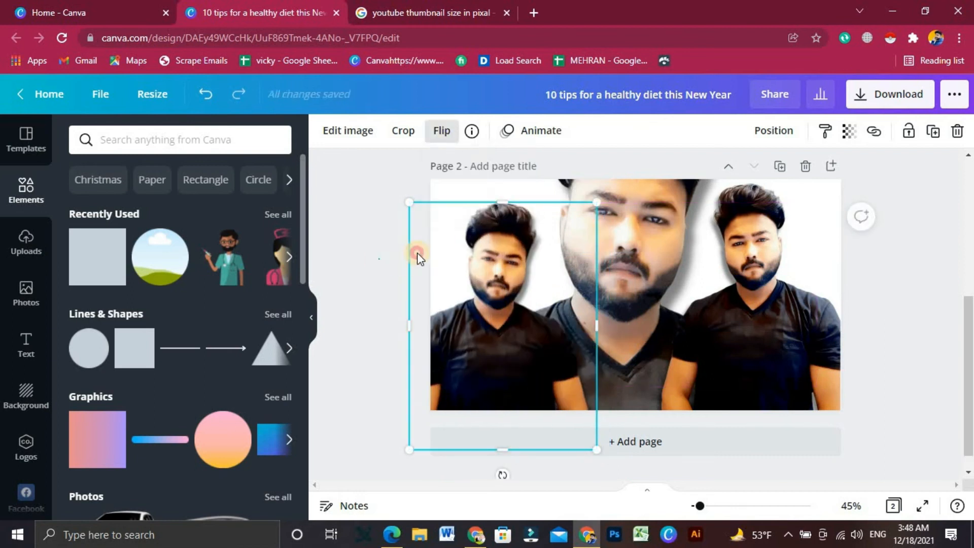
- Unlock the right-aligned photo of the man
click(747, 277)
click(931, 132)
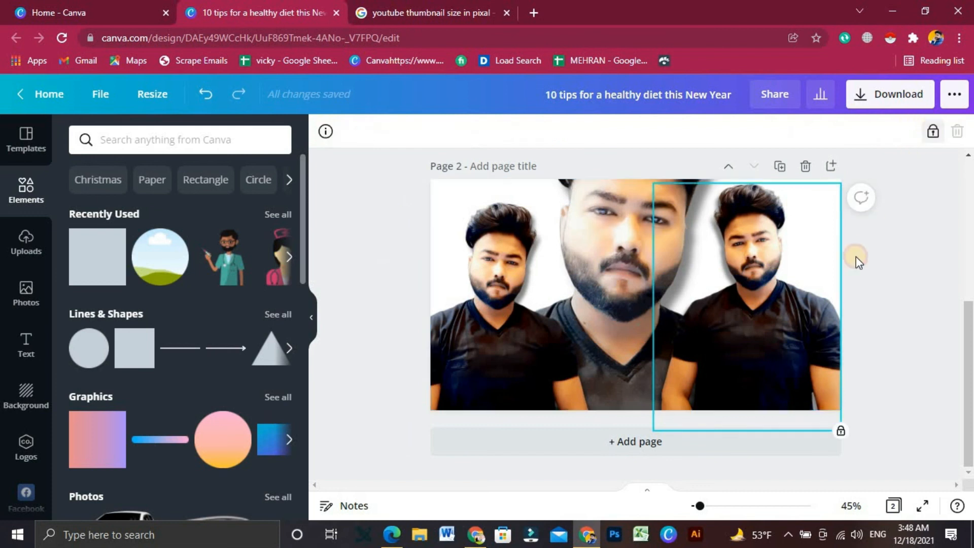
click(933, 131)
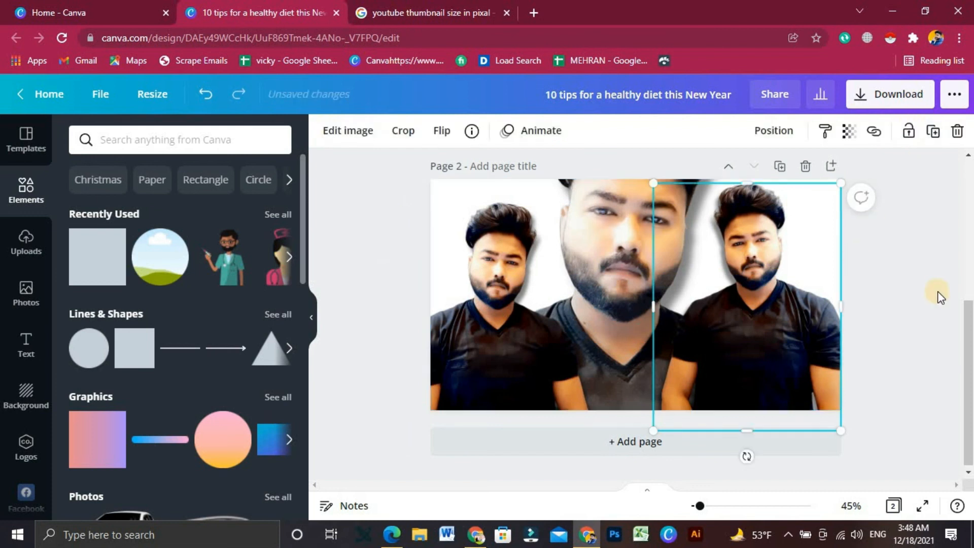
- Duplicate the right-aligned photo of the man, move the copy to the page's centre, and delete it
click(932, 132)
drag(664, 319, 546, 313)
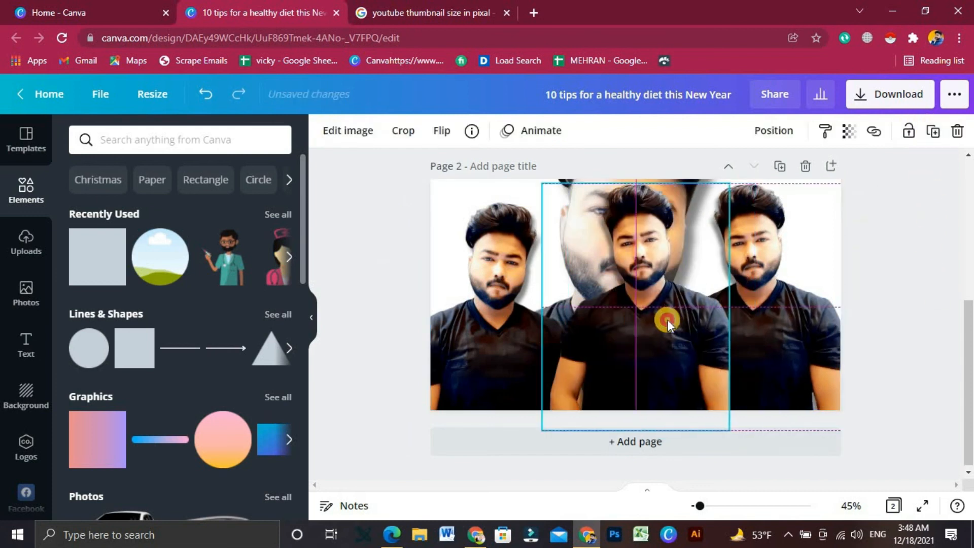
click(957, 132)
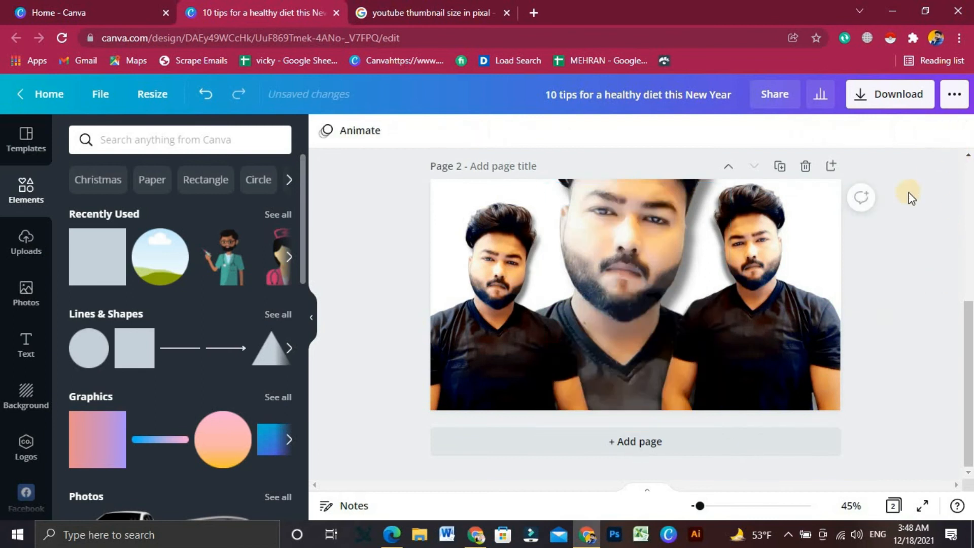
- Delete the two small cut-out photos of the man from page 2, leaving only the background photo
click(806, 268)
click(955, 144)
click(522, 320)
key(Delete)
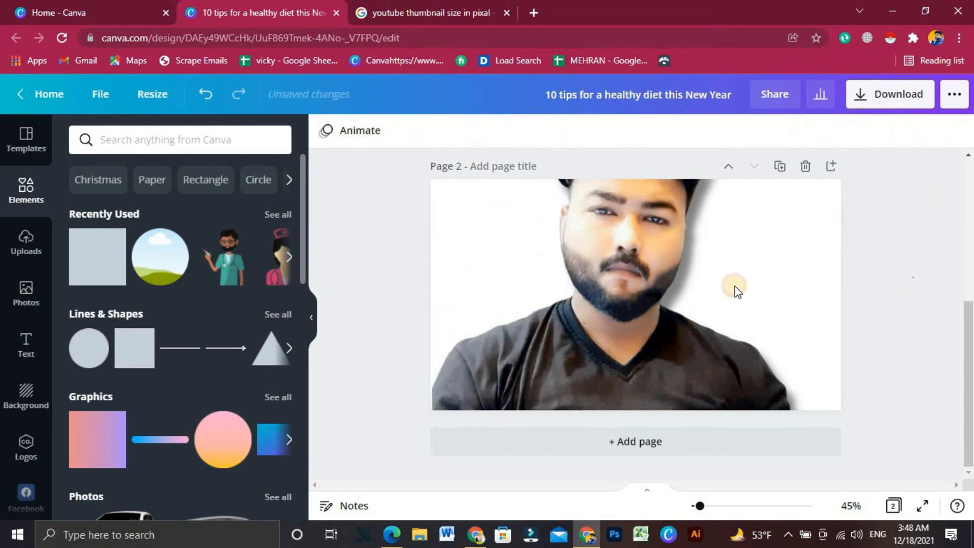
- Reposition the background photo inside page 2 so the man's whole head and hair fit within the page
double_click(613, 291)
drag(595, 274, 561, 189)
click(418, 239)
click(433, 238)
double_click(643, 257)
drag(653, 279, 637, 459)
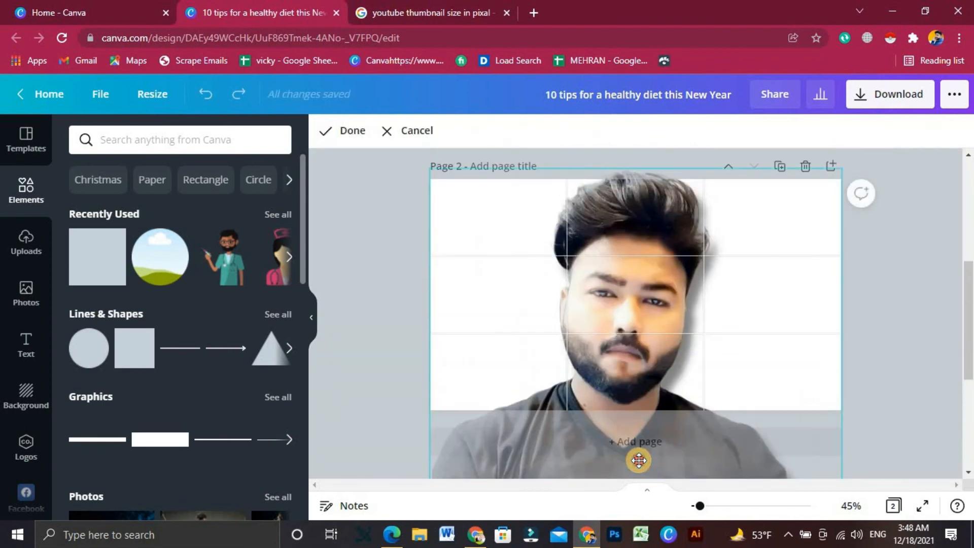
click(412, 294)
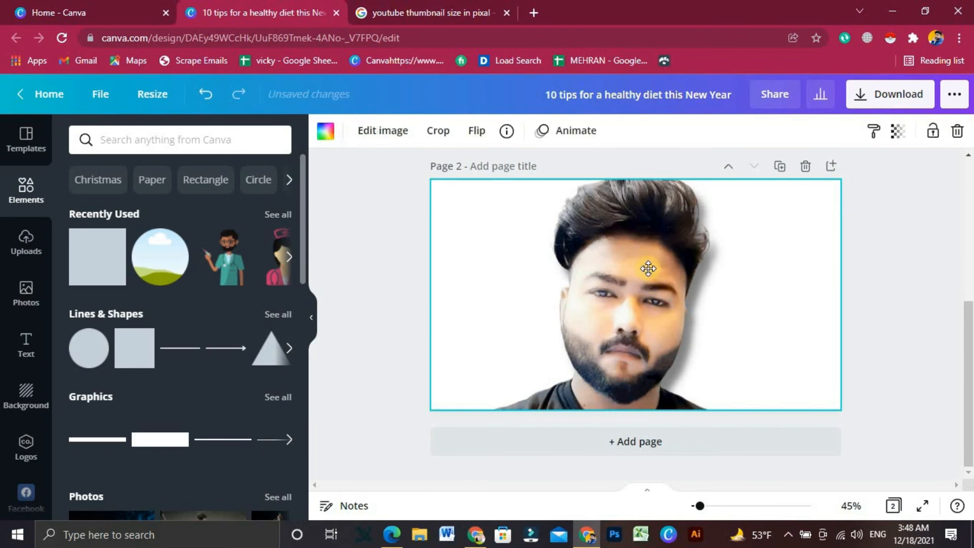
double_click(649, 276)
drag(646, 274, 645, 287)
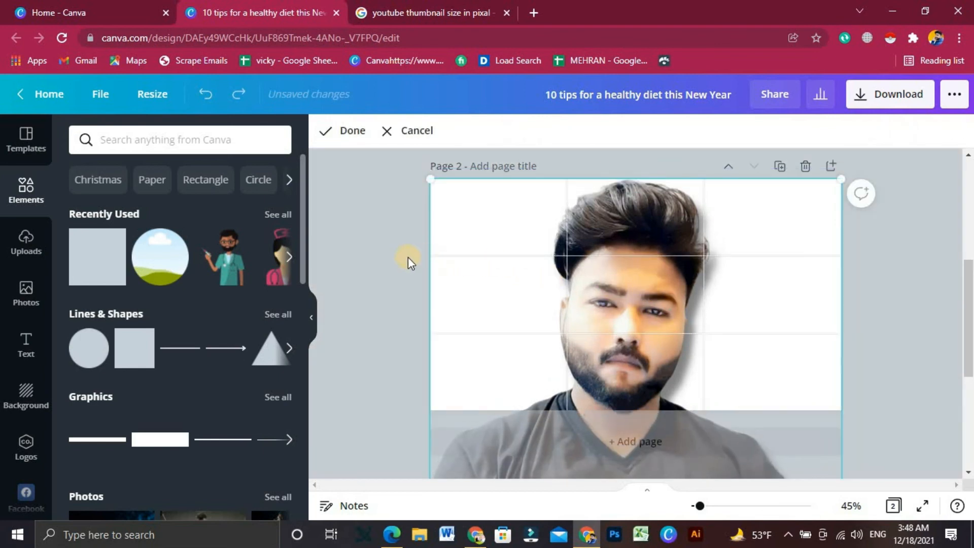
click(407, 262)
- Change the background colour of page 2 to black
click(325, 131)
click(84, 409)
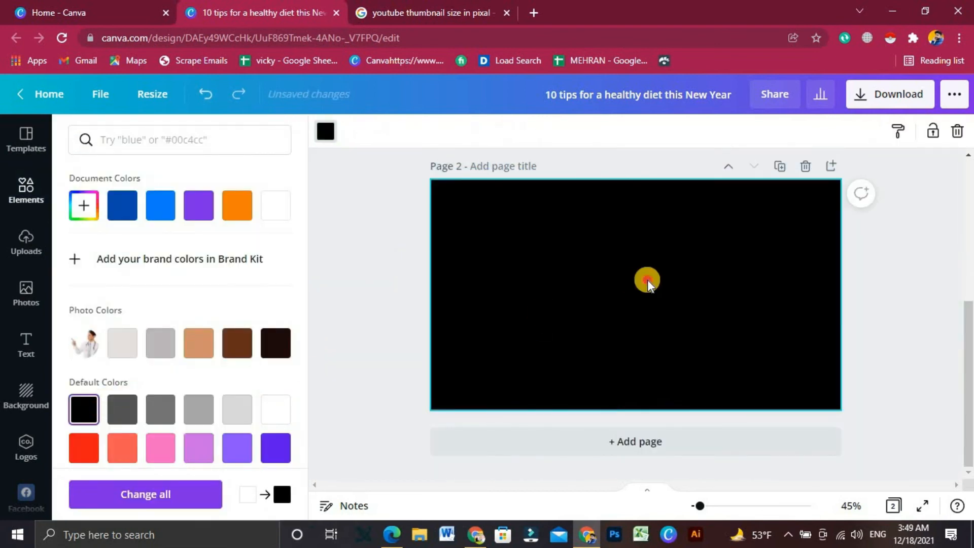
click(416, 268)
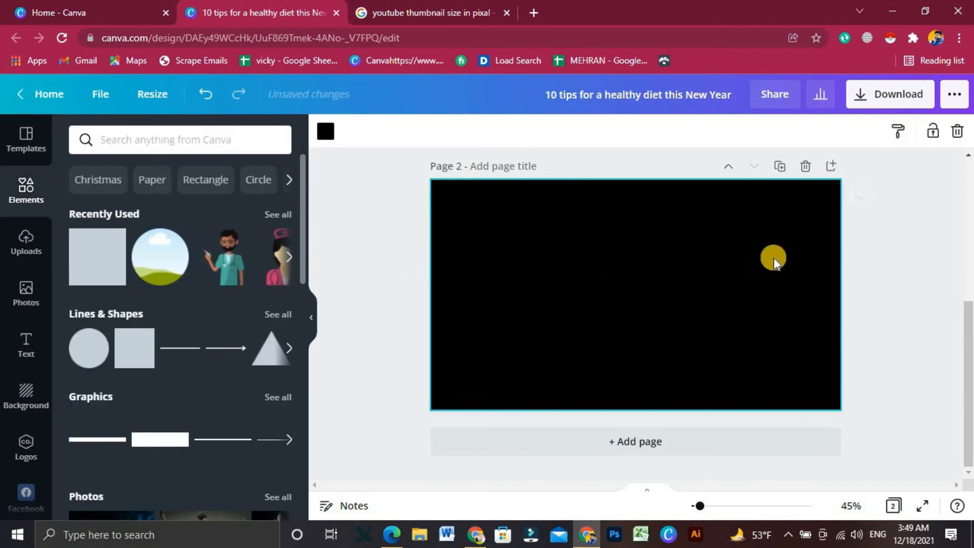
- Add a heading to the black page and enlarge it to a font size of about 102
click(893, 143)
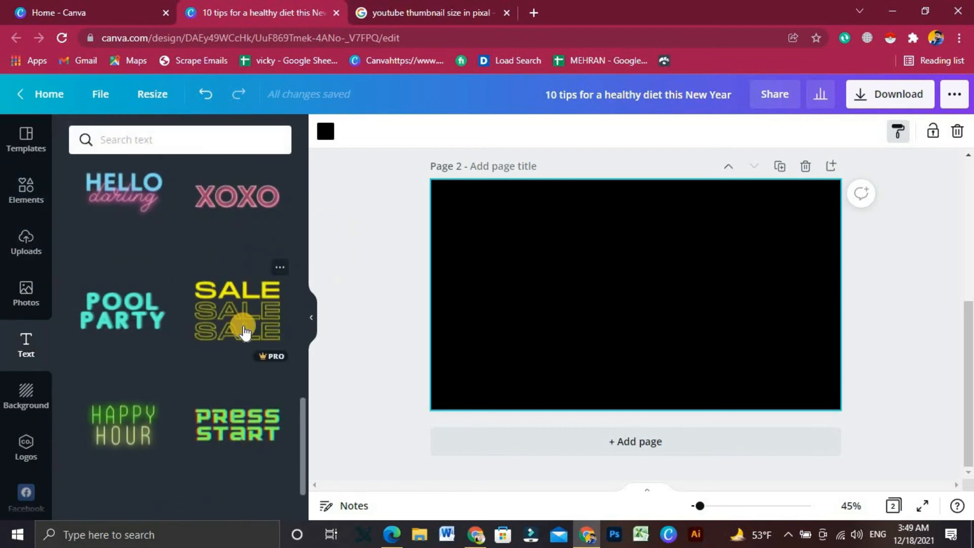
scroll(246, 308, up, 5)
scroll(246, 308, up, 5)
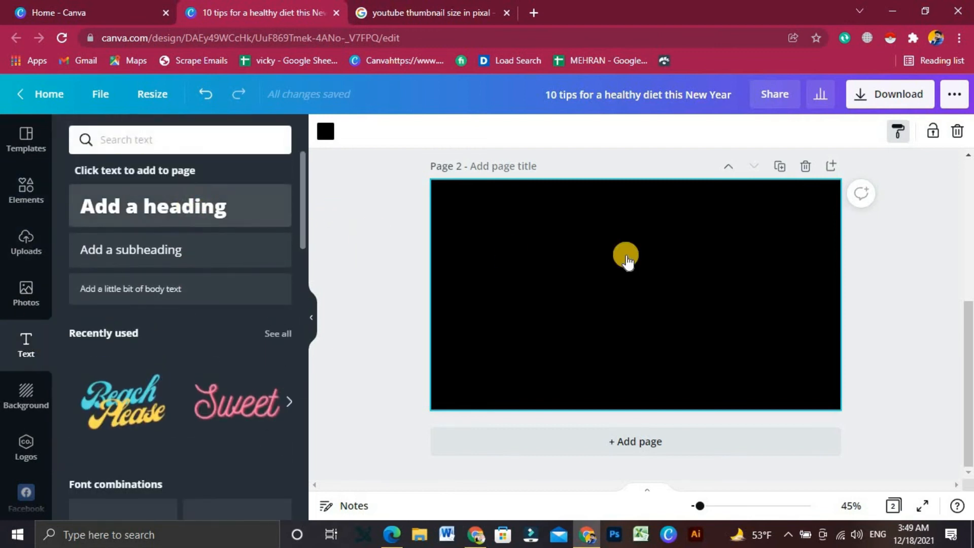
drag(553, 309, 468, 322)
drag(721, 277, 844, 219)
click(884, 233)
- Change the heading's text colour to white
click(644, 302)
click(542, 131)
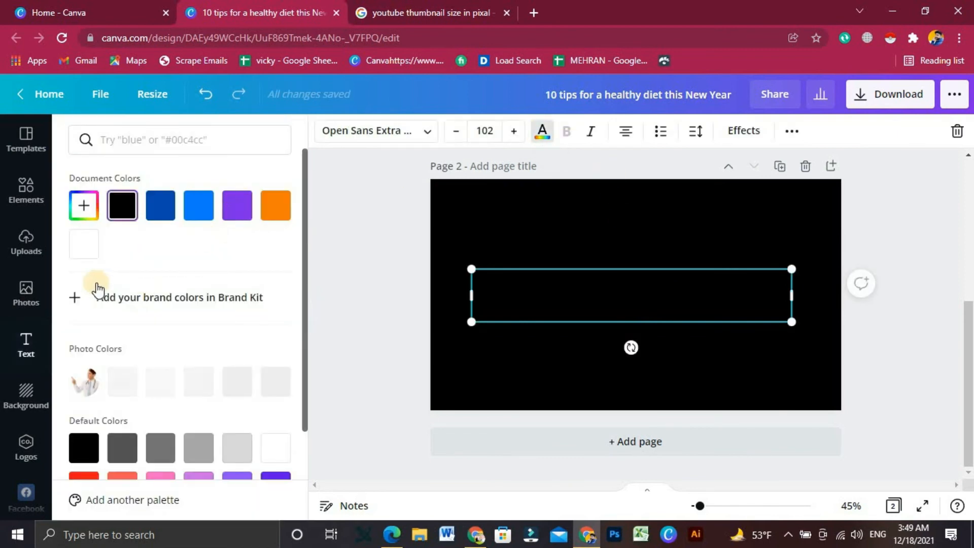
click(92, 253)
click(424, 272)
click(524, 283)
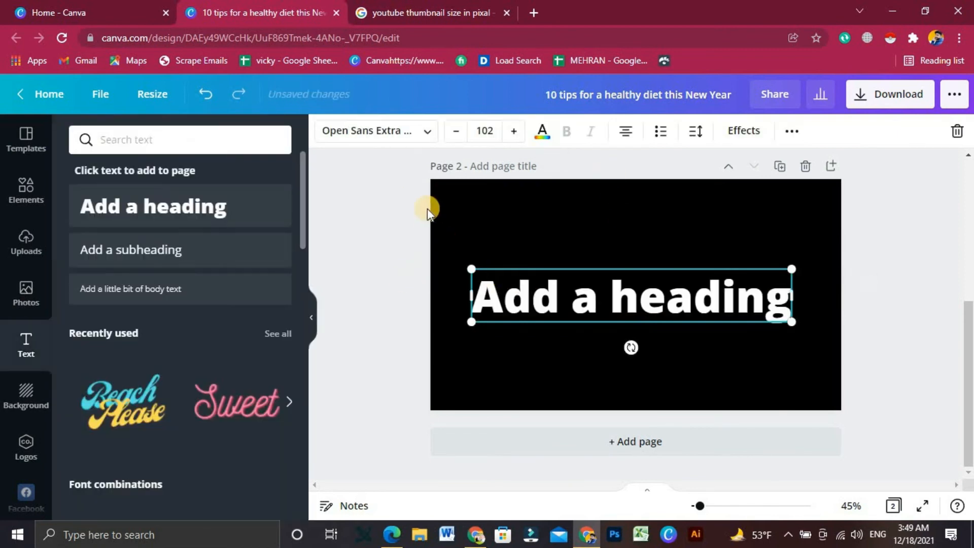
- Look through the available fonts and set the heading's font to Anton
click(426, 143)
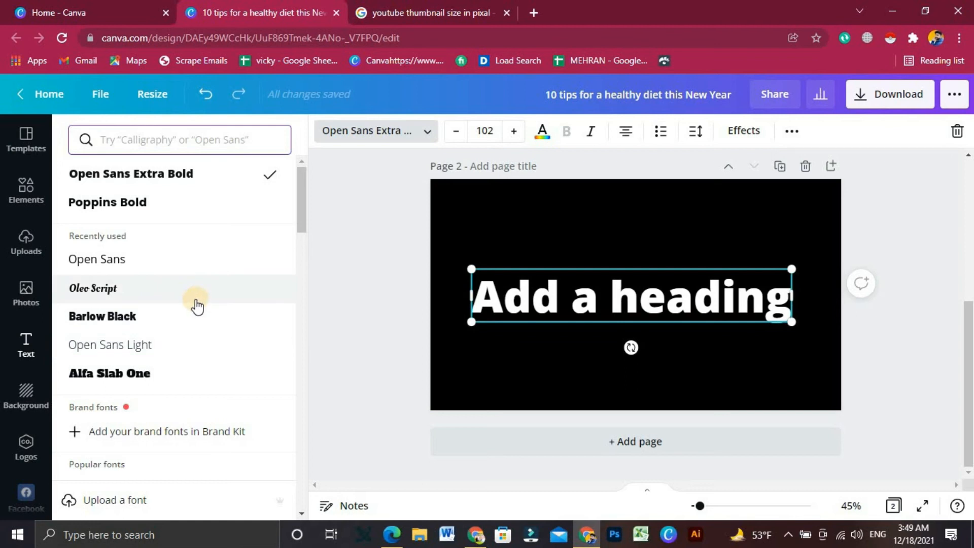
scroll(213, 303, down, 4)
scroll(215, 303, up, 4)
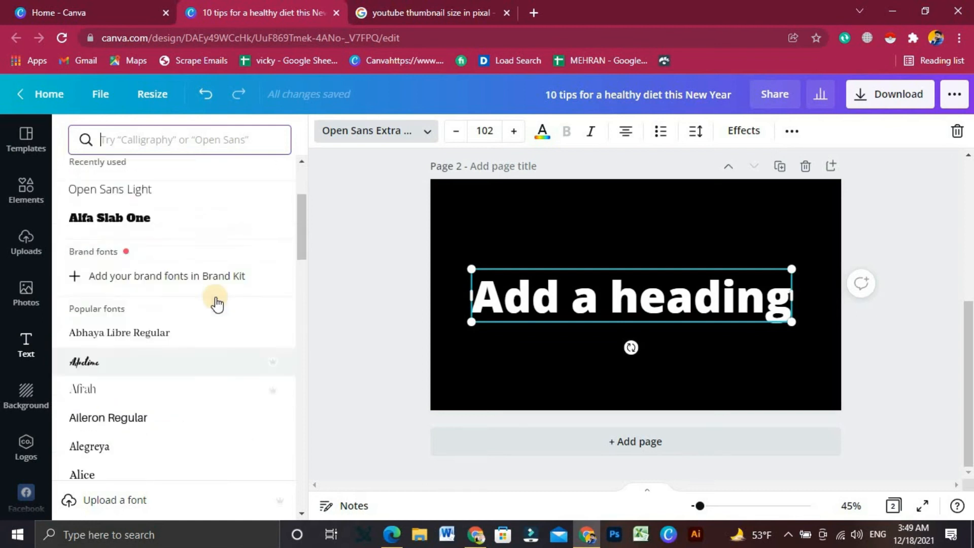
scroll(225, 248, down, 7)
scroll(221, 273, down, 8)
scroll(198, 269, up, 5)
click(169, 203)
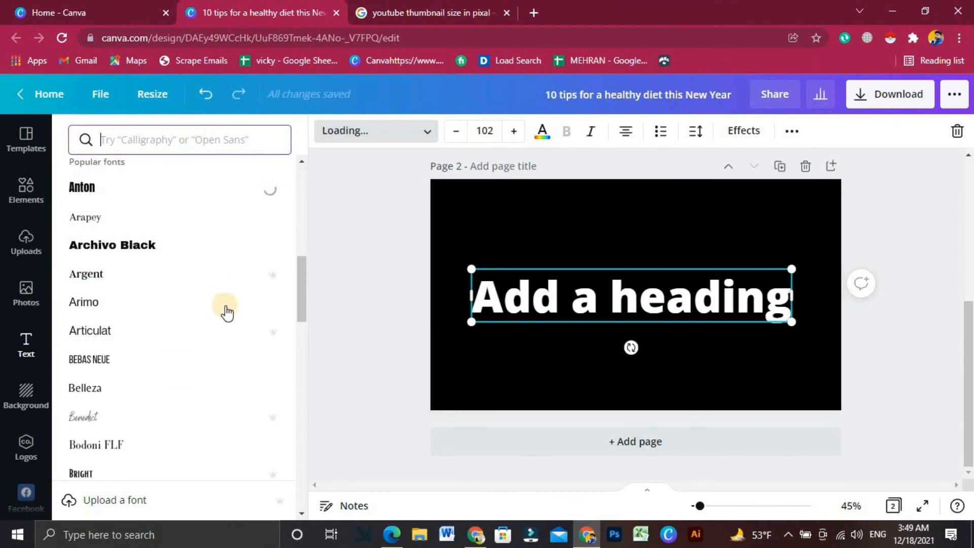
click(189, 140)
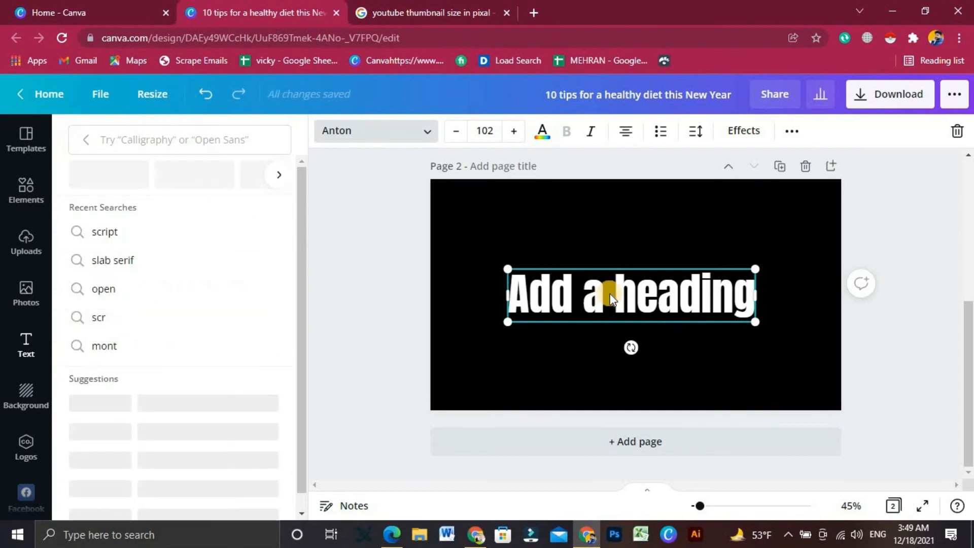
- Replace the heading's placeholder text with "Next Level"
double_click(627, 292)
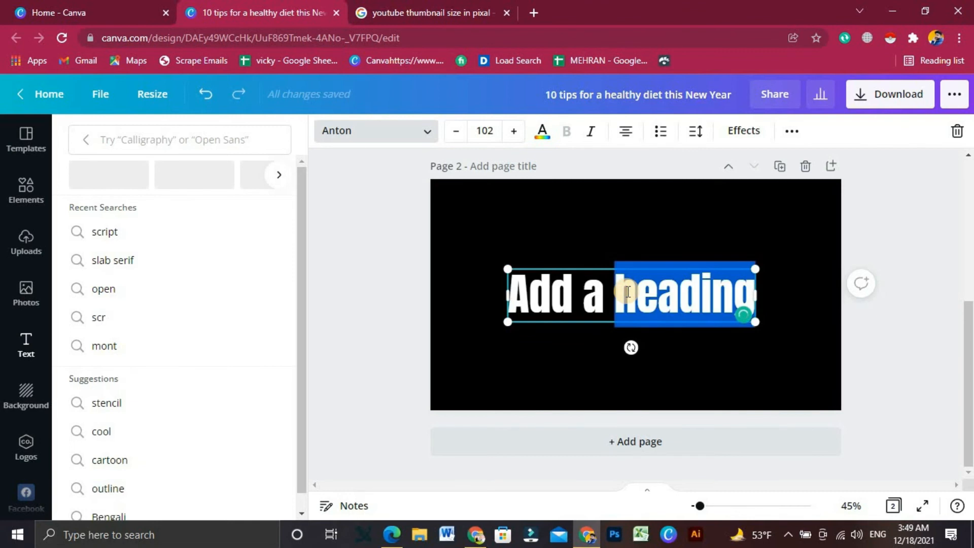
key(ctrl+a)
text(Next)
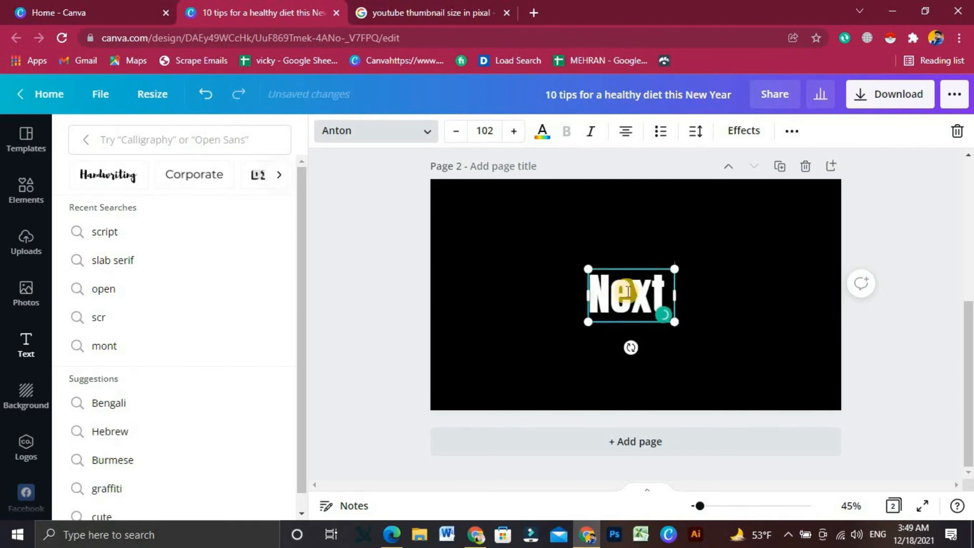
text( Leve)
text(l)
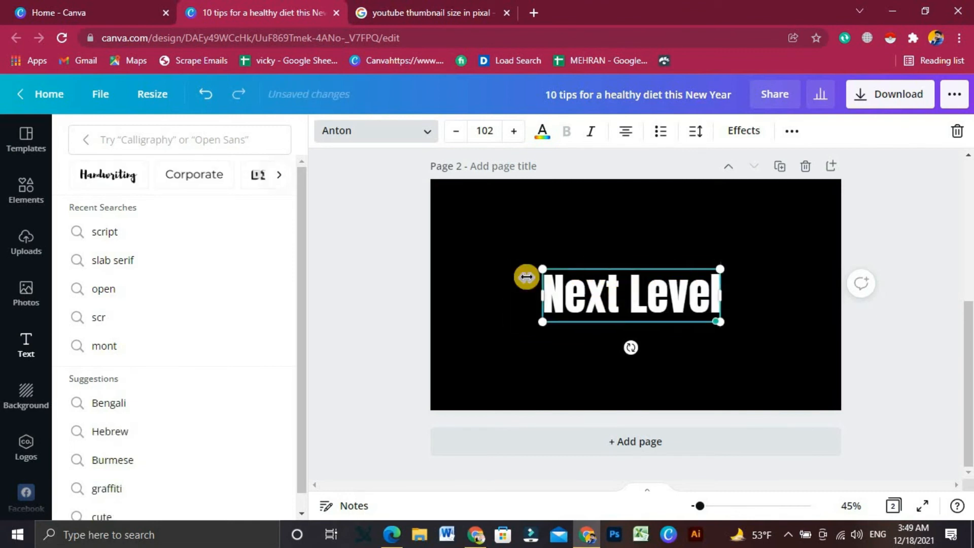
key(Escape)
- Colour only the word "Level" in the heading red, using the default colours
drag(629, 289, 721, 298)
click(542, 133)
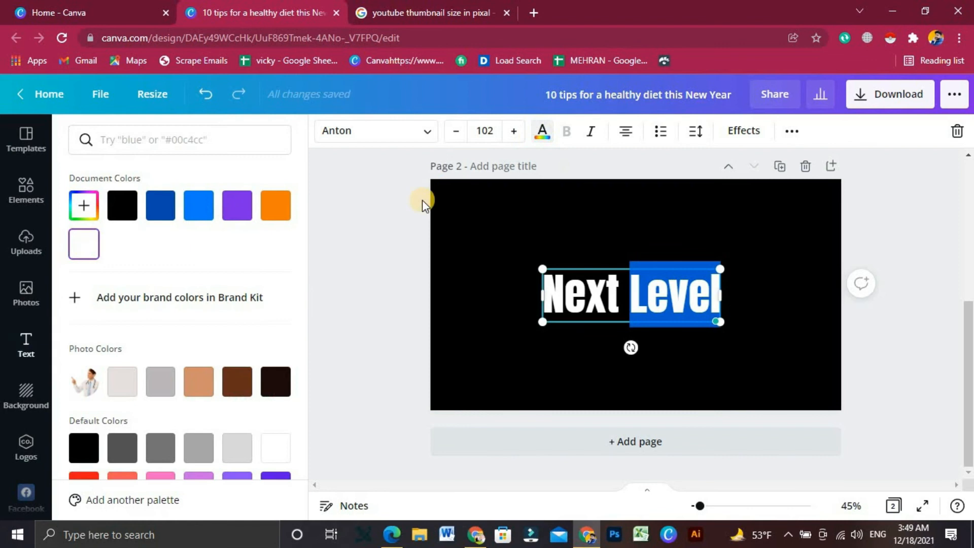
scroll(96, 424, down, 2)
click(84, 365)
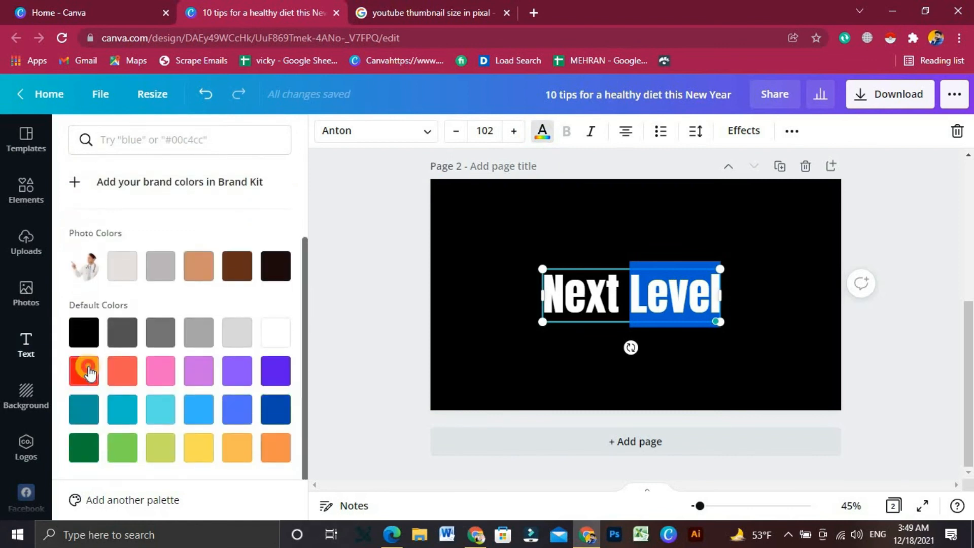
click(582, 362)
scroll(604, 385, up, 3)
scroll(601, 355, down, 3)
click(594, 287)
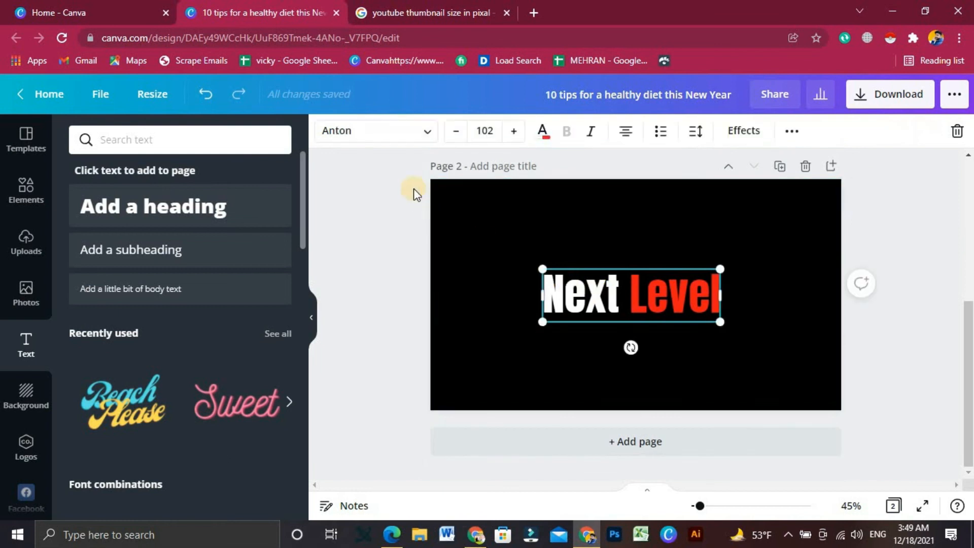
- Try smaller and larger font sizes on the "Next Level" heading, then set its size to 80
click(456, 133)
click(456, 132)
click(456, 133)
click(456, 132)
click(514, 133)
click(514, 134)
click(514, 134)
click(514, 134)
click(514, 133)
click(513, 134)
click(455, 137)
click(454, 136)
click(454, 136)
click(455, 136)
click(454, 135)
click(454, 136)
click(454, 136)
click(455, 136)
click(454, 136)
click(454, 136)
click(454, 136)
click(455, 136)
click(454, 136)
click(454, 136)
click(455, 135)
click(490, 135)
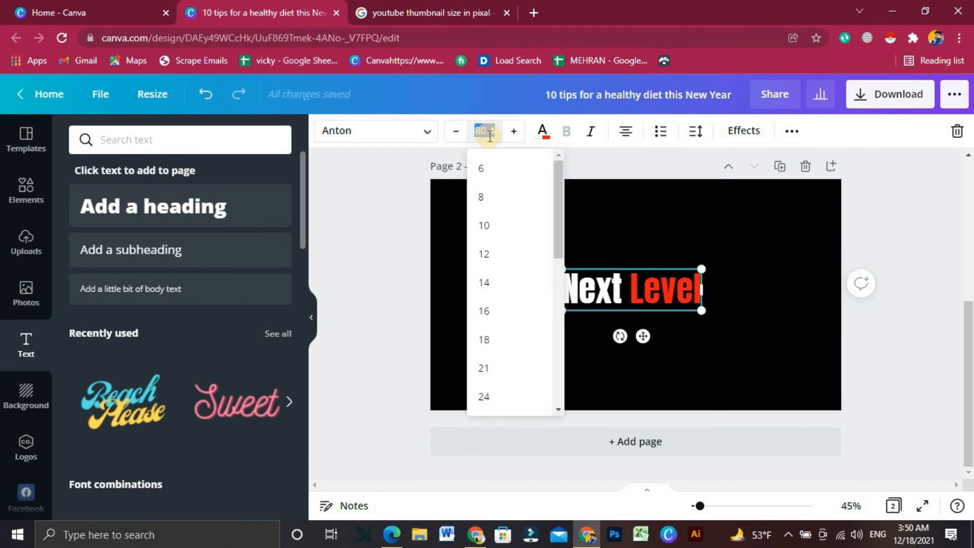
text(80)
key(Return)
- Make the "Next Level" heading italic
click(544, 265)
click(619, 291)
click(673, 254)
click(646, 301)
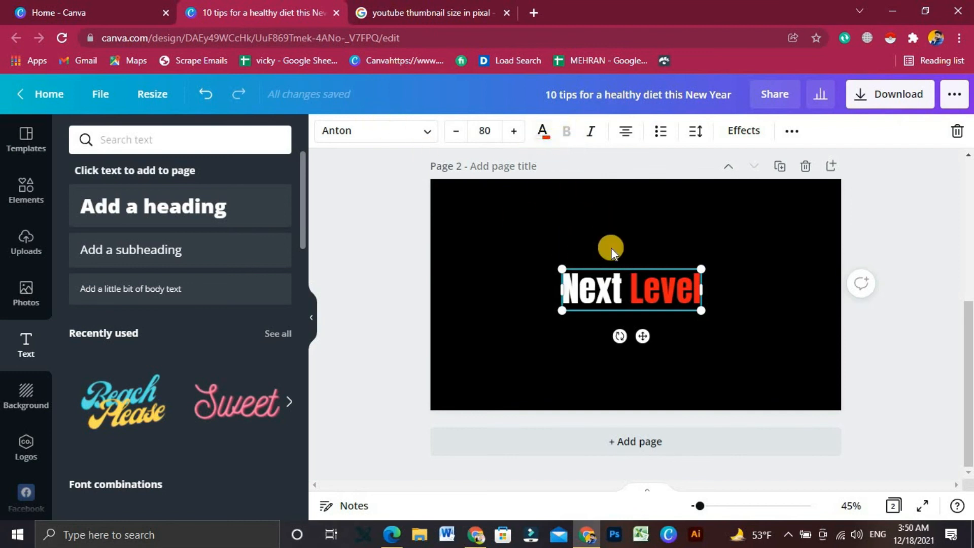
click(596, 143)
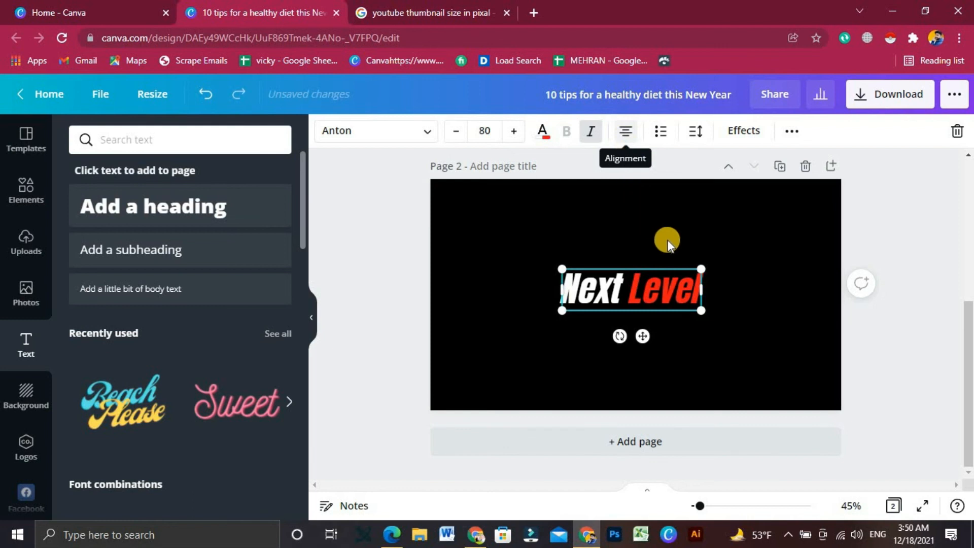
click(670, 256)
- Duplicate the heading just above the original and replace the copy's text with three lines: "bcdjhds", "asbhjcsdh" and "cnsjks"
drag(658, 293, 652, 225)
double_click(653, 224)
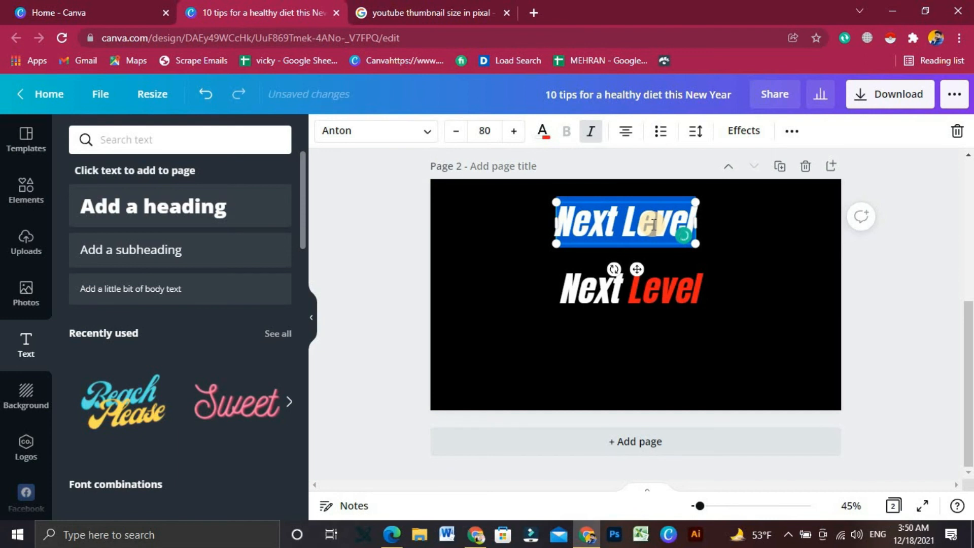
key(BackSpace)
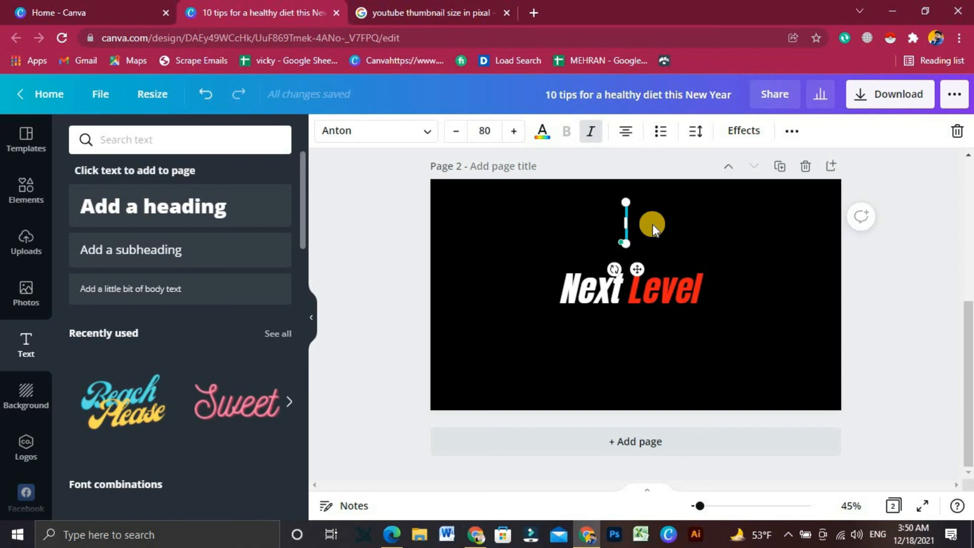
text(bcdjhds)
key(Return)
text(ashbjcsdh)
key(Return)
text(cnsjks)
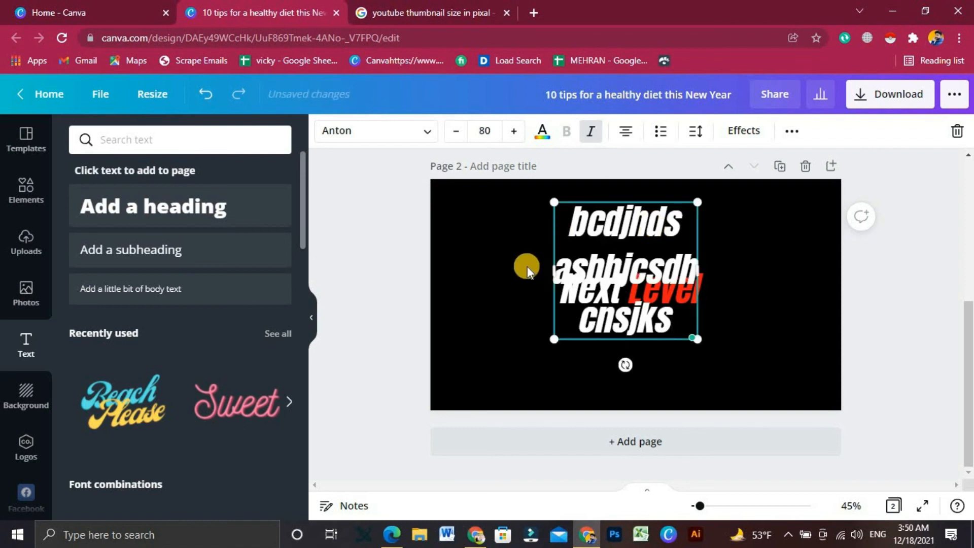
- Place the "Next Level" heading on the page's left side and the three-line text directly beside it on the right
drag(667, 226, 784, 241)
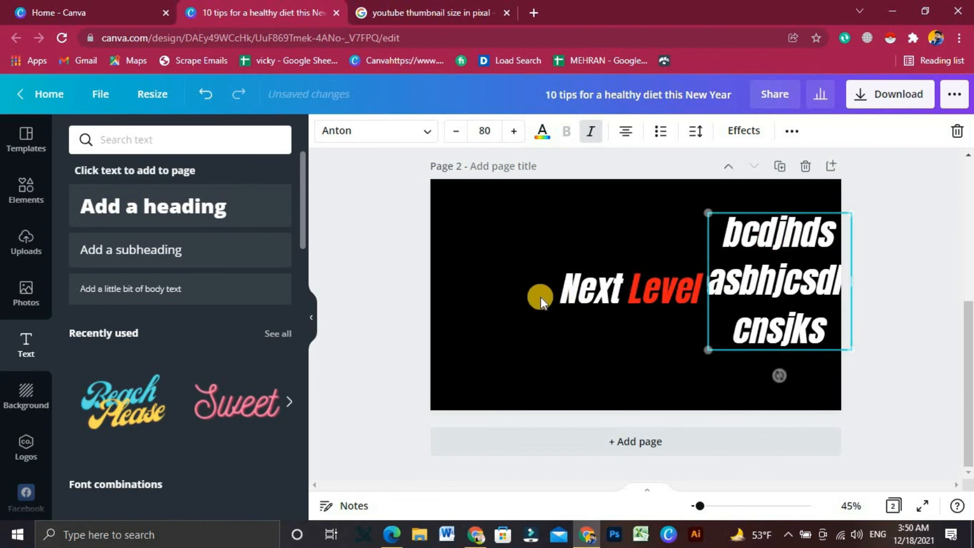
drag(623, 299, 500, 257)
drag(724, 289, 635, 267)
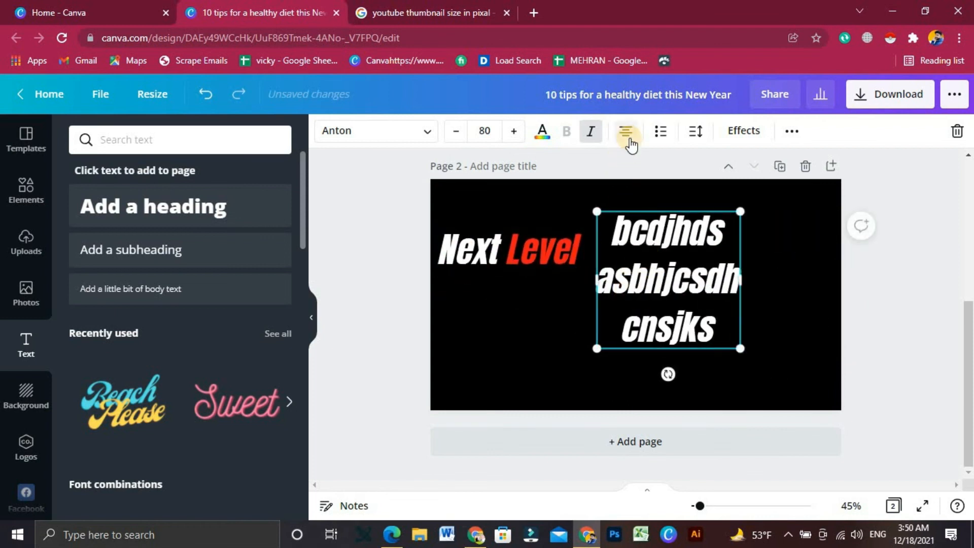
- Try the different paragraph alignments on the three-line text and leave it justified
click(627, 133)
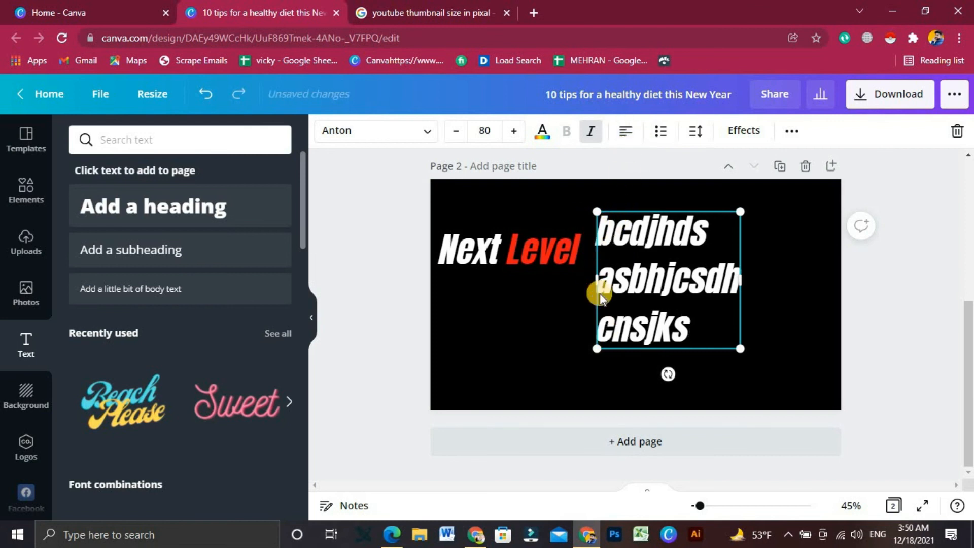
click(629, 138)
click(629, 136)
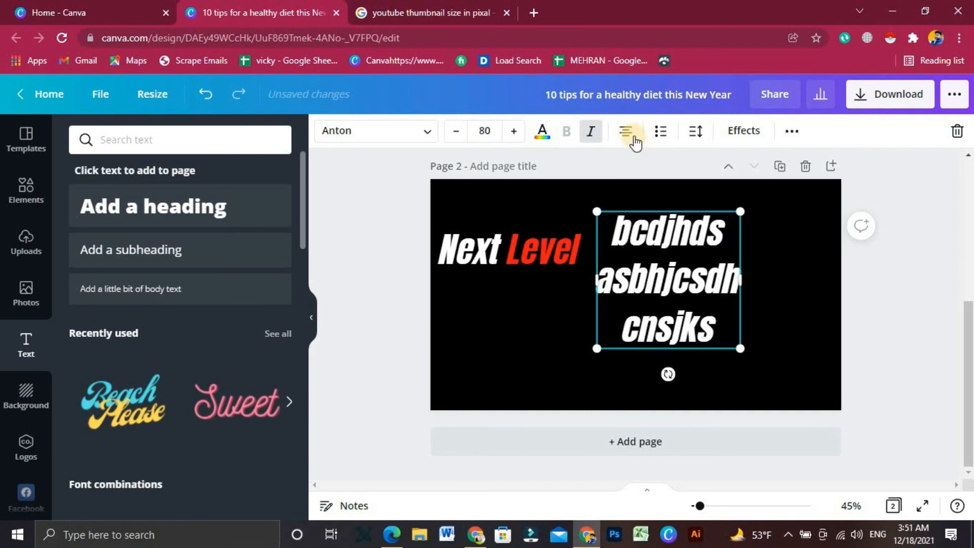
click(630, 137)
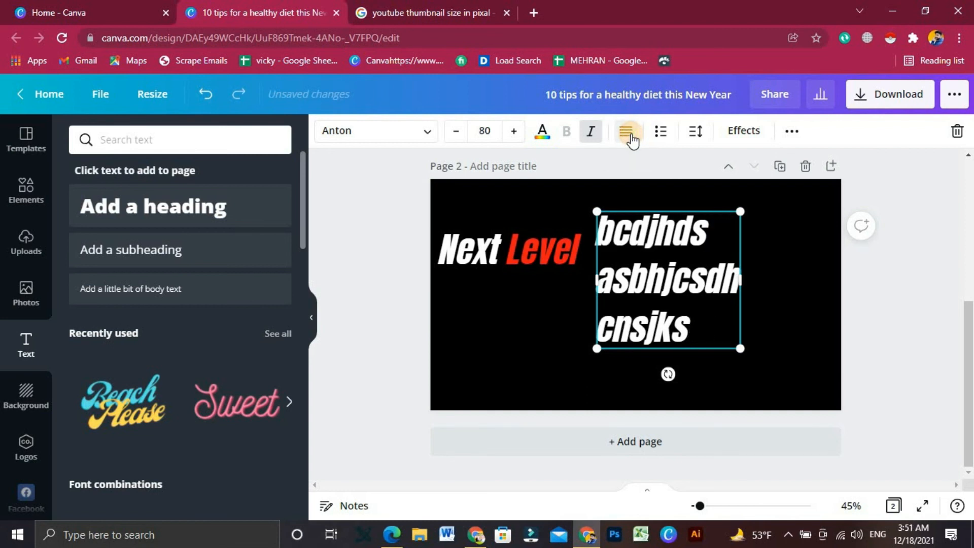
- Widen the three-line text box to about 532 and extend its first line to "bcdjhdsthhf" and third to "cnsjksfhfgghfg"
drag(743, 292, 770, 291)
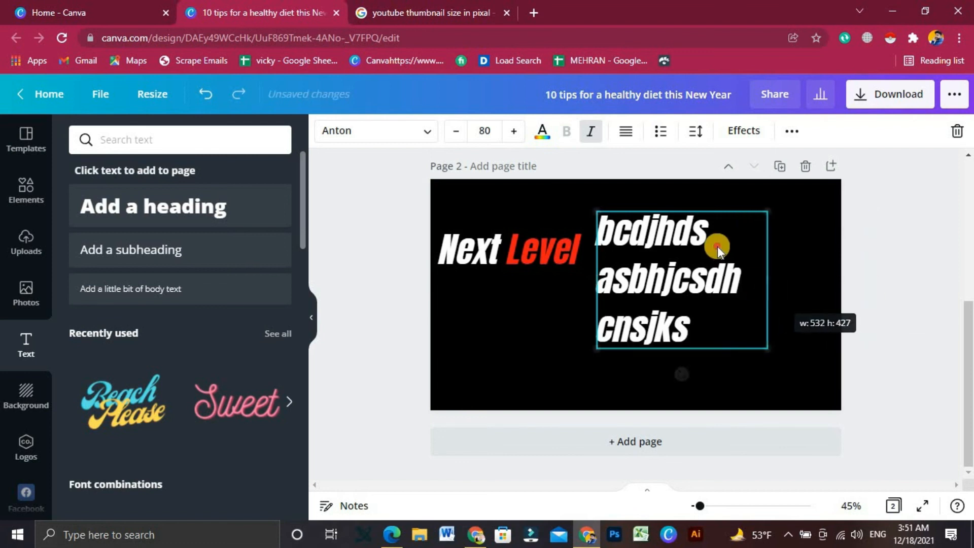
click(715, 234)
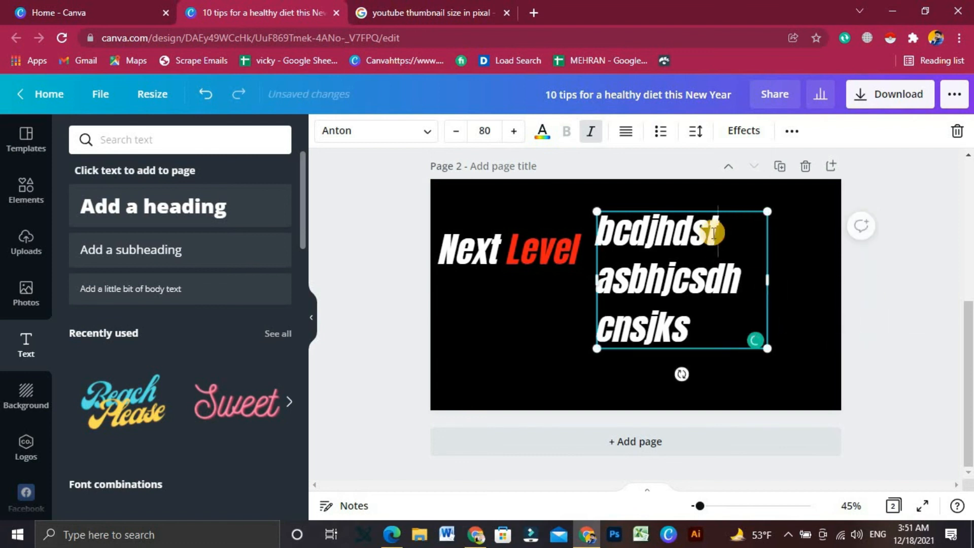
text(hhf)
click(695, 322)
text(h)
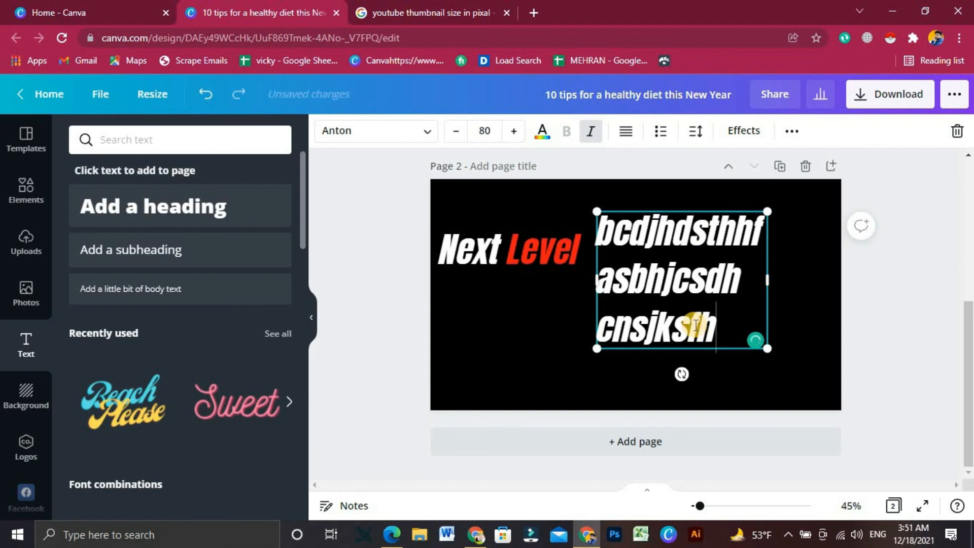
text(fgghfg)
- Try widening the three-line text box to about 732 and changing its paragraph alignment, and undo the last changes
drag(769, 318, 842, 319)
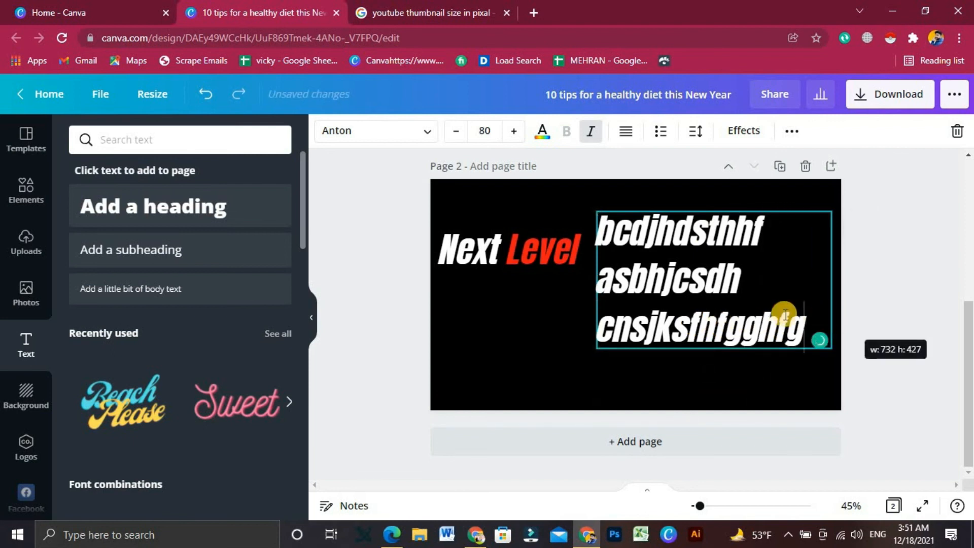
click(625, 133)
click(572, 345)
click(653, 262)
key(ctrl+z)
key(ctrl+z)
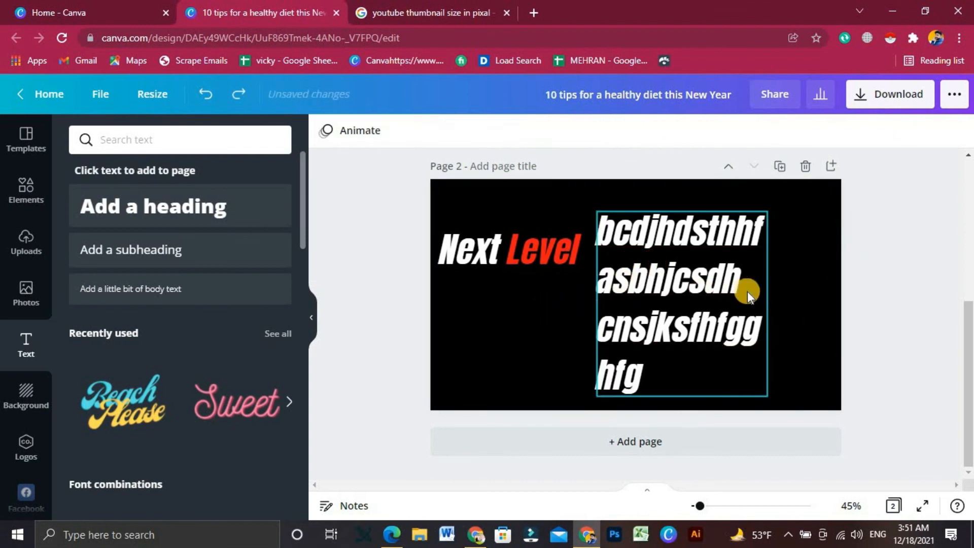
- Widen the text box until its third line fits on one line, and cycle through the paragraph alignments to justified
drag(768, 303, 826, 301)
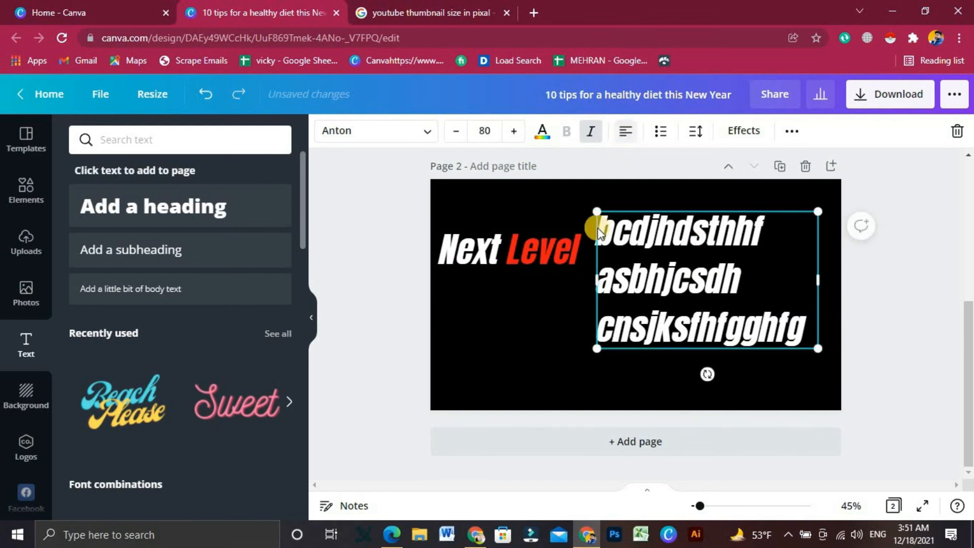
click(541, 322)
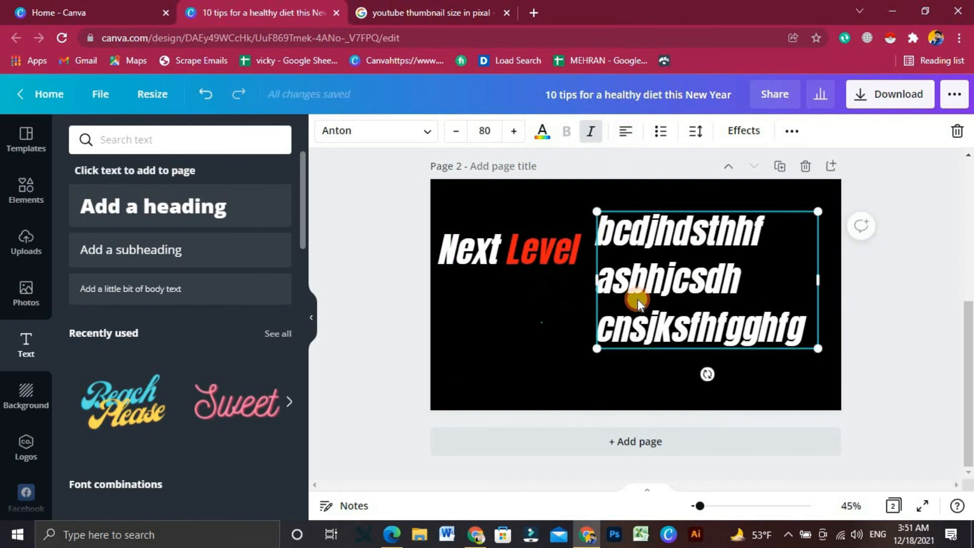
click(624, 136)
click(624, 137)
click(625, 139)
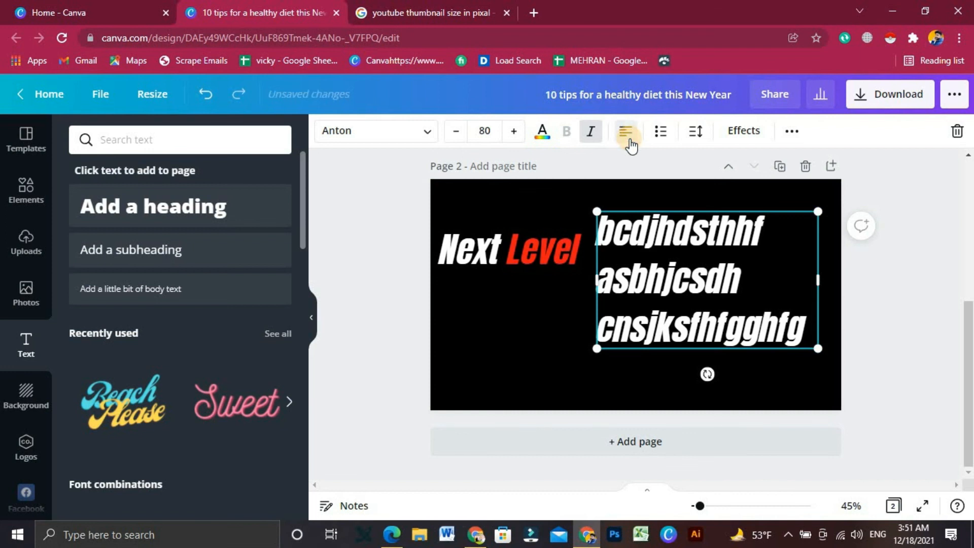
click(627, 132)
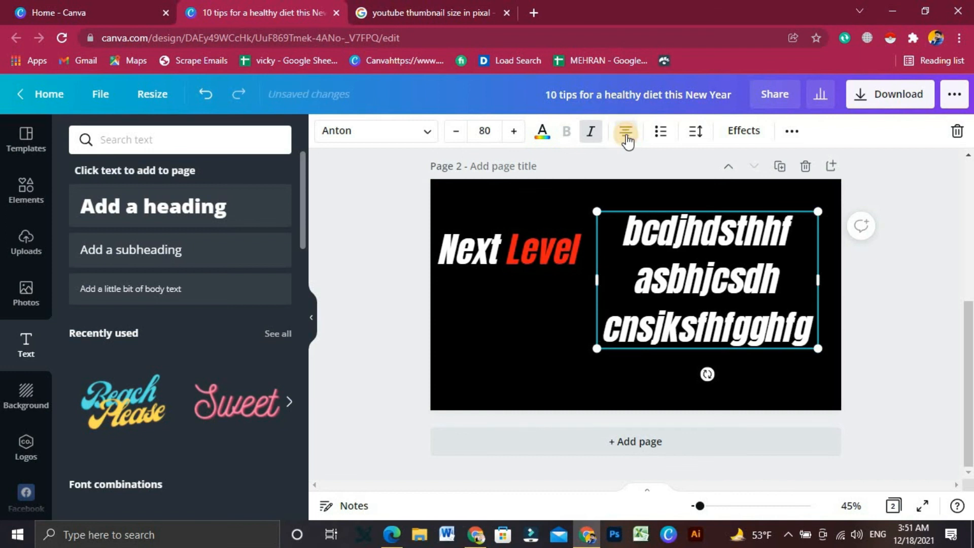
click(627, 134)
click(627, 135)
click(627, 135)
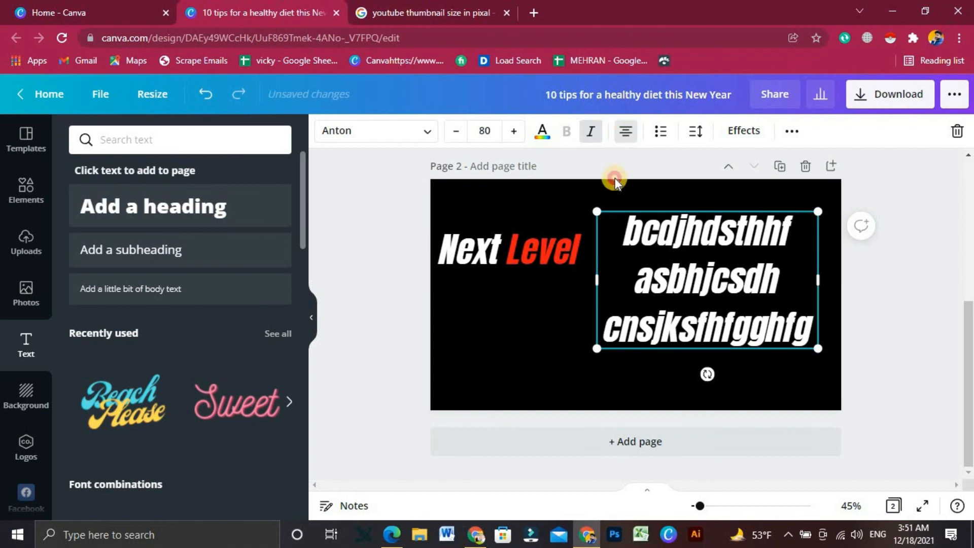
- Try bulleted and numbered list formatting on the three-line text and return it to plain lines
click(661, 133)
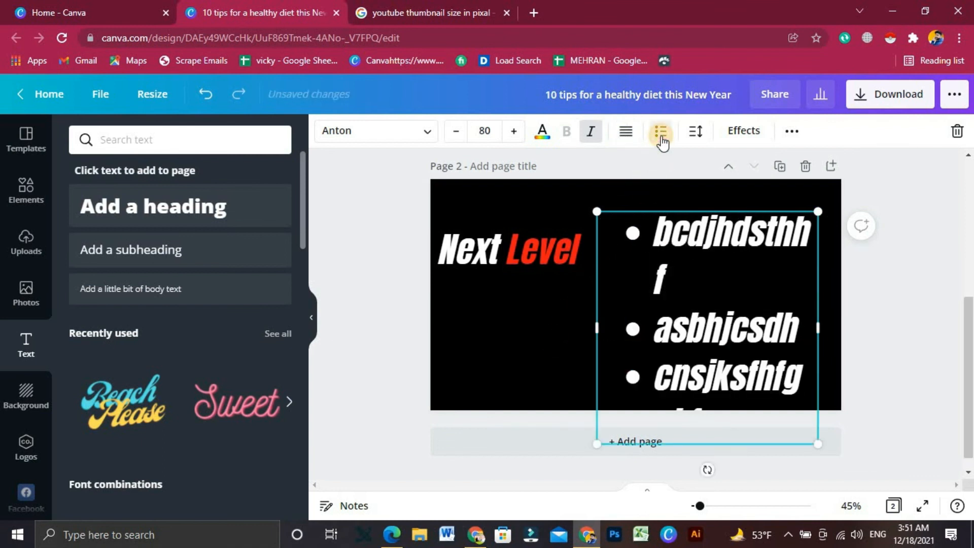
click(663, 132)
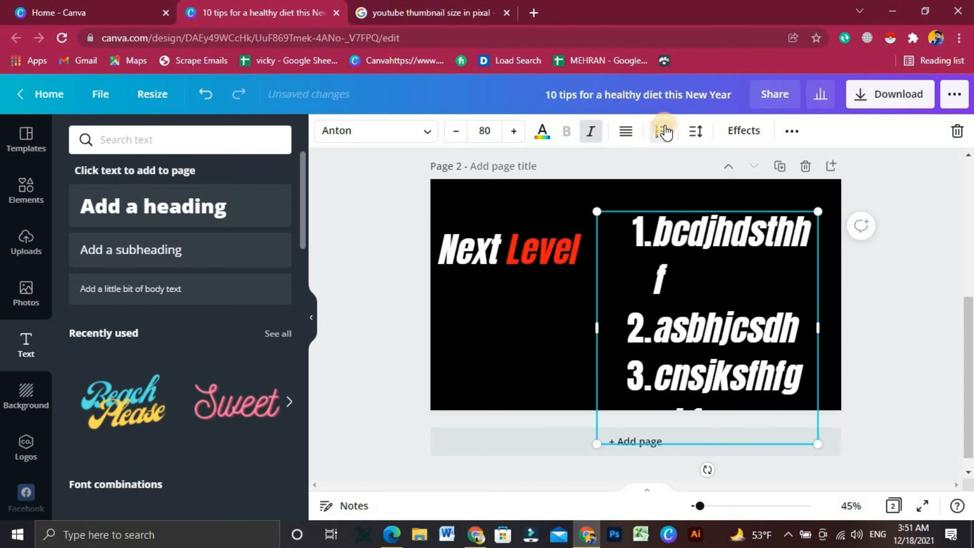
click(665, 132)
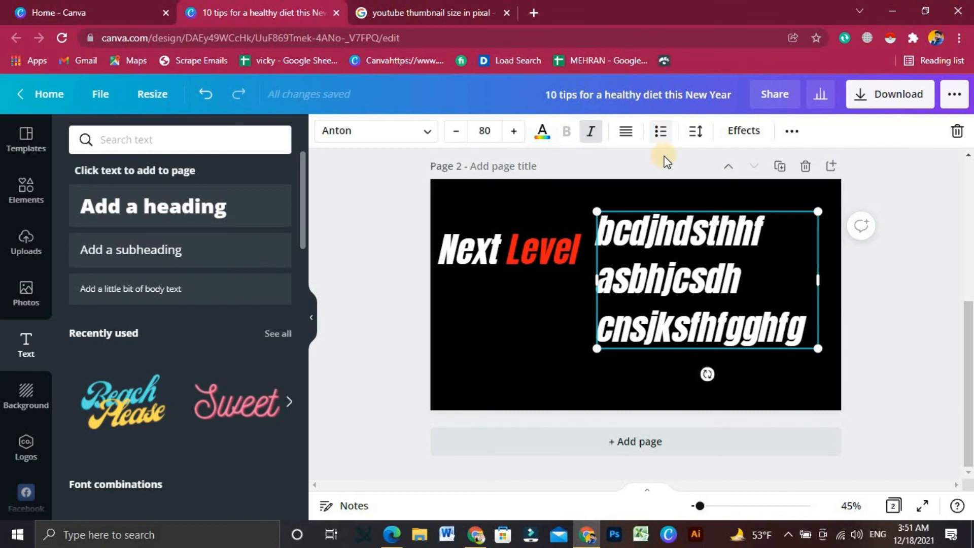
click(659, 142)
click(661, 142)
- Set the three-line text's letter spacing to 4, and try line spacing 1.25 before setting it to 1.41
click(698, 133)
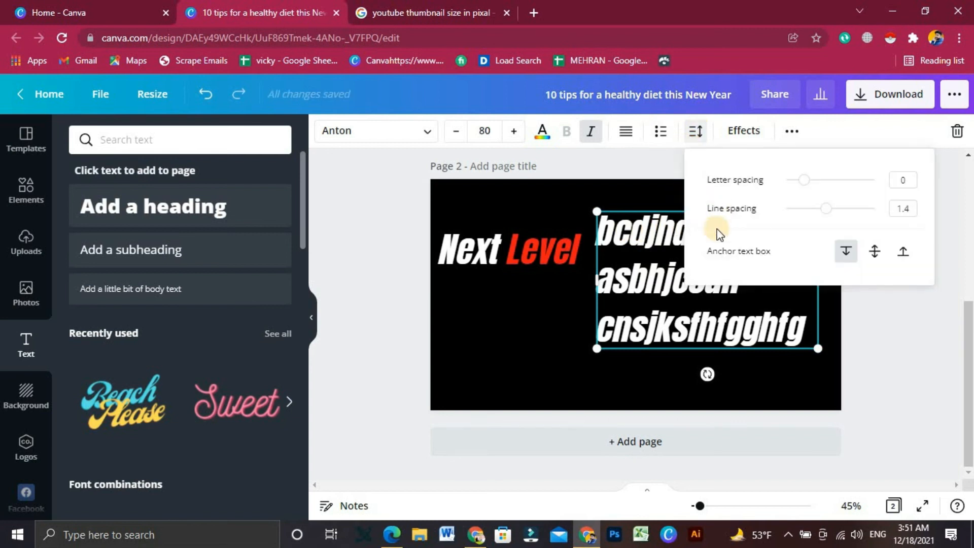
mouse_move(809, 187)
mouse_down()
mouse_move(828, 186)
mouse_move(803, 181)
mouse_up()
mouse_move(828, 213)
mouse_down()
mouse_move(878, 211)
mouse_move(819, 209)
mouse_up()
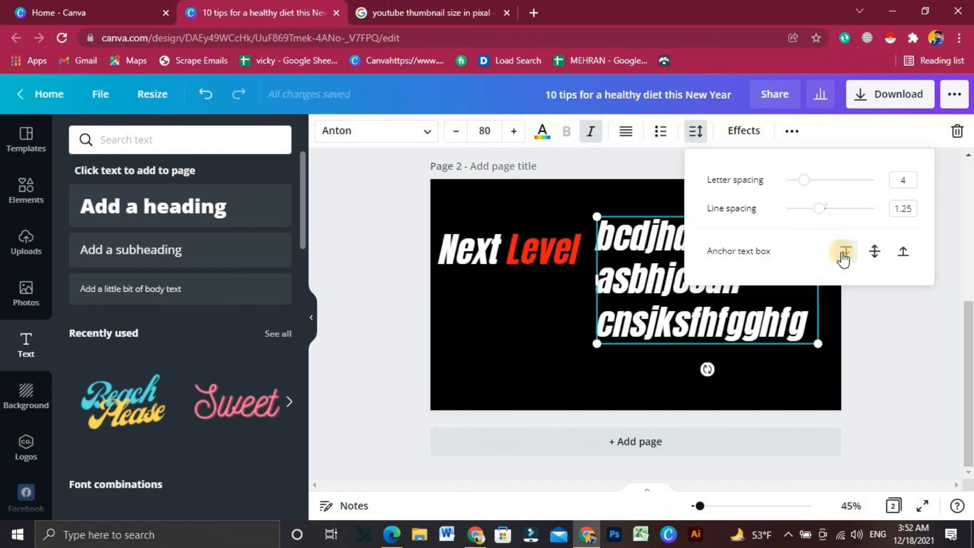
click(835, 211)
mouse_move(837, 217)
mouse_down()
mouse_move(852, 217)
mouse_move(818, 216)
mouse_move(843, 220)
mouse_move(843, 212)
mouse_move(844, 223)
mouse_up()
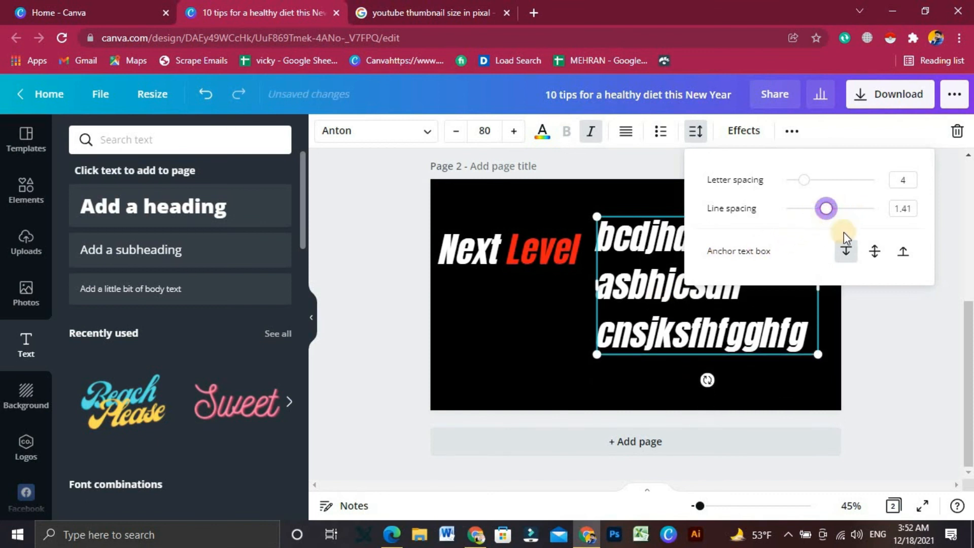
- Try line spacing 1.84 with the text box anchored at its middle, and 1.2 with it anchored at its bottom
click(873, 253)
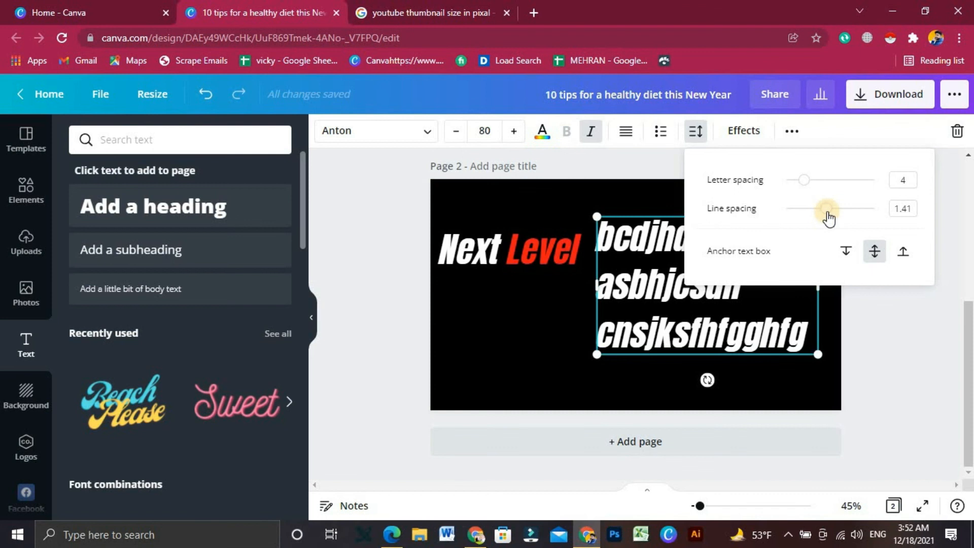
mouse_move(828, 218)
mouse_down()
mouse_move(858, 212)
mouse_move(808, 210)
mouse_move(819, 209)
mouse_up()
drag(867, 233, 845, 223)
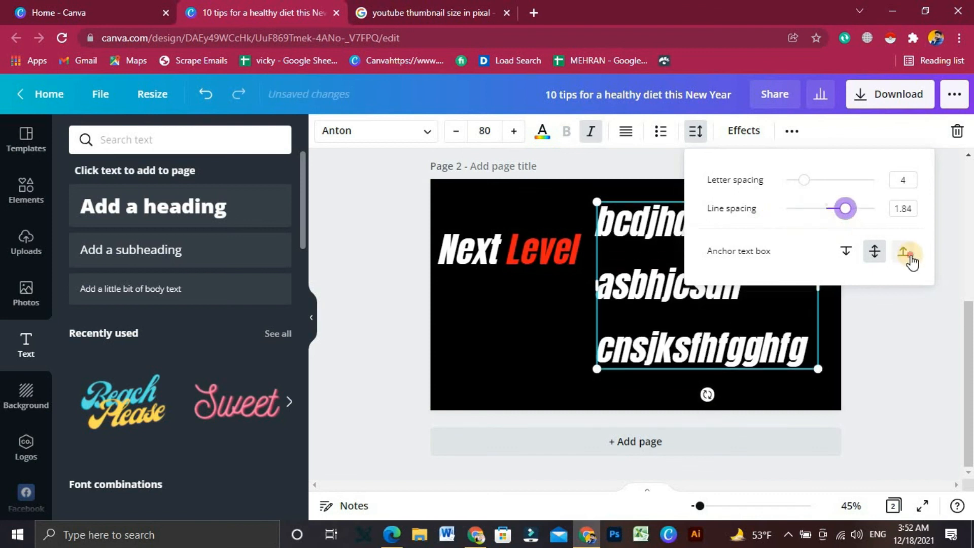
click(909, 256)
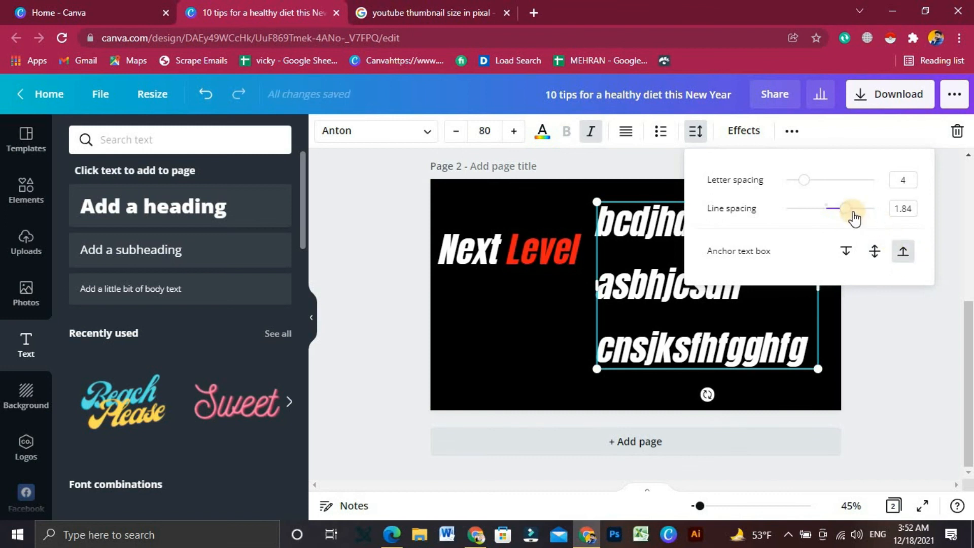
drag(847, 217, 817, 221)
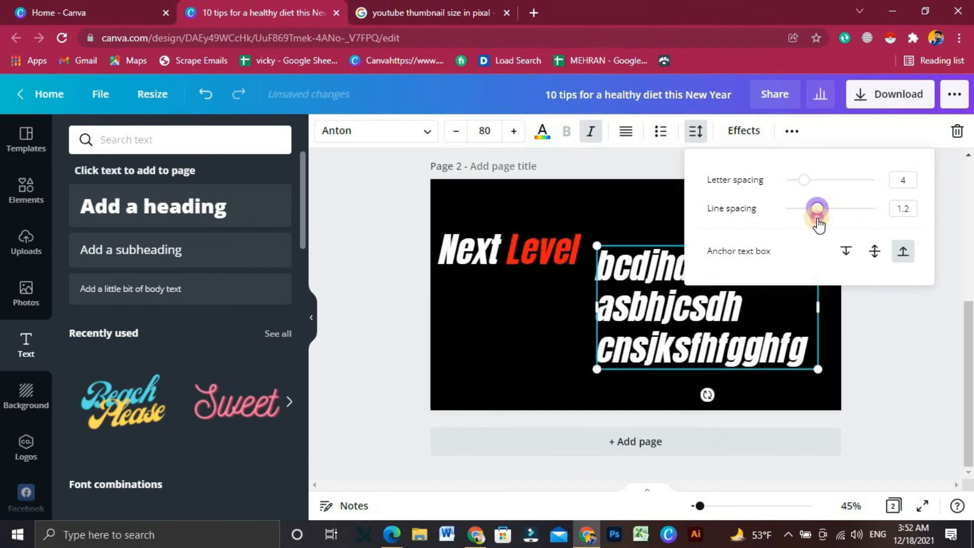
- Apply the Shadow effect to the three-line text, set the shadow colour to red, and look through the remaining effect styles
click(736, 134)
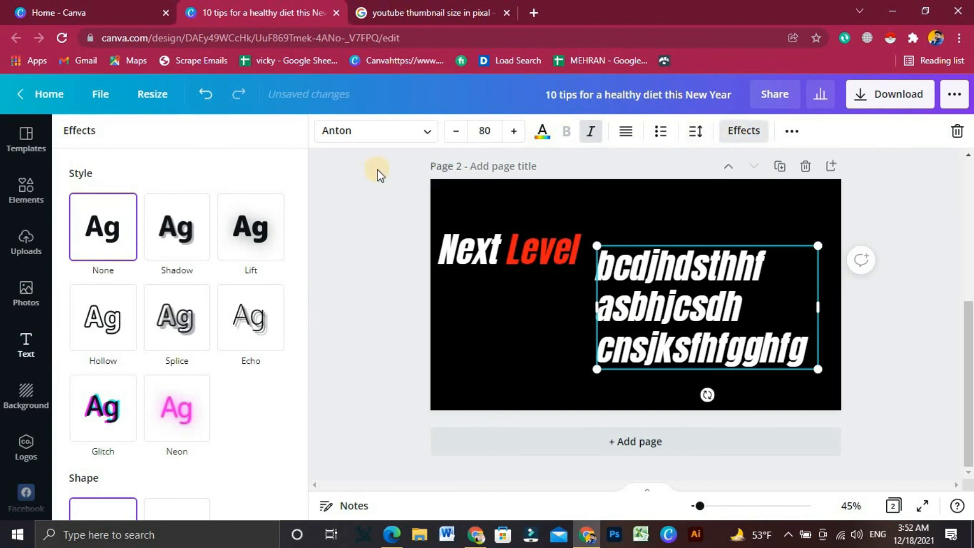
click(181, 223)
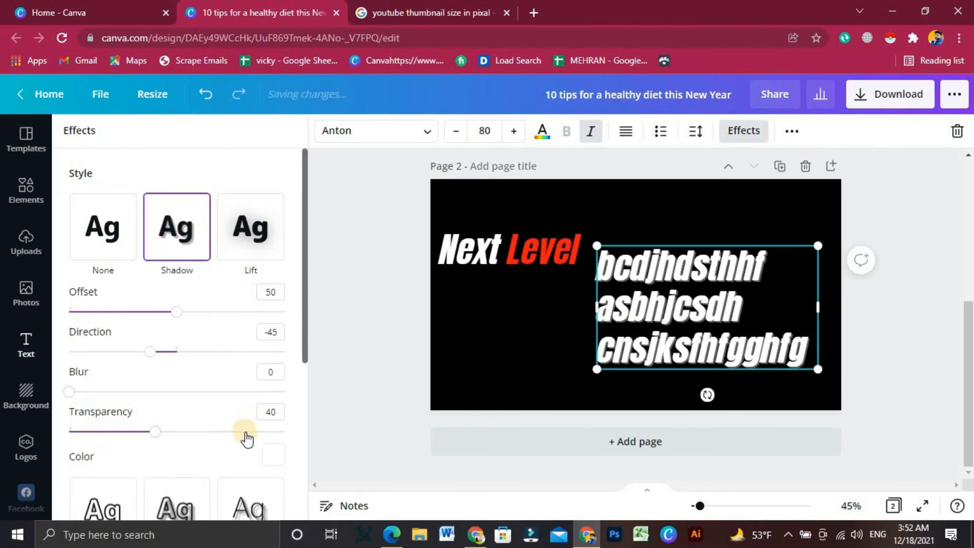
scroll(248, 443, down, 3)
scroll(240, 444, down, 2)
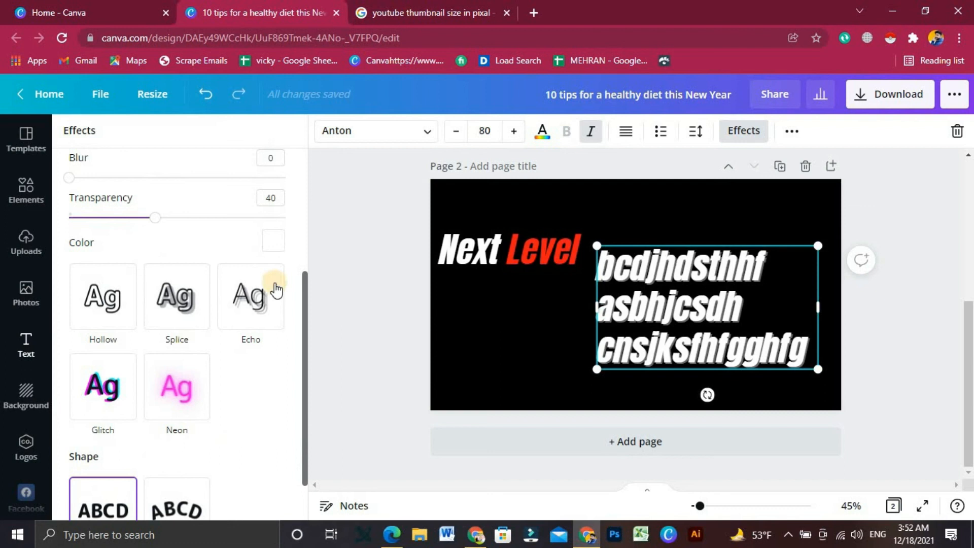
click(274, 240)
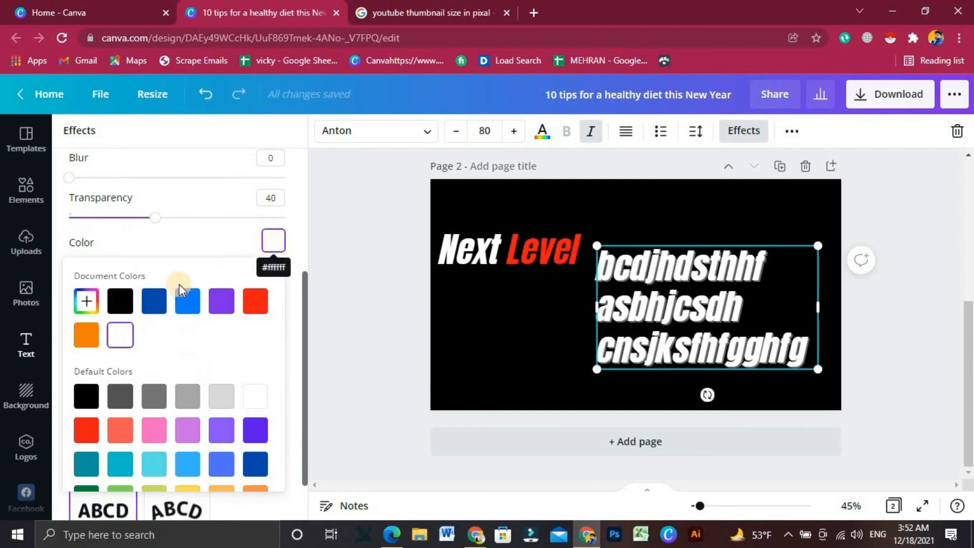
click(154, 301)
click(257, 304)
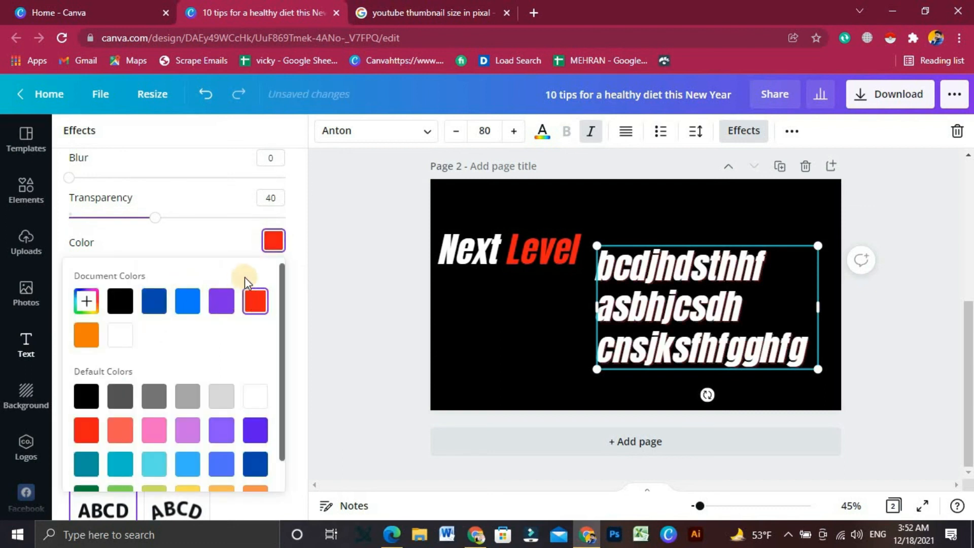
scroll(157, 226, up, 4)
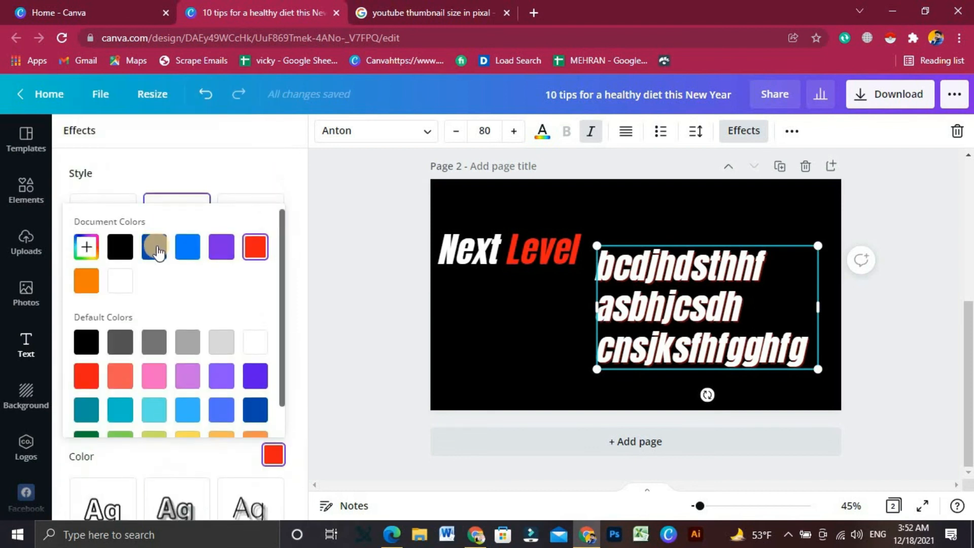
click(272, 184)
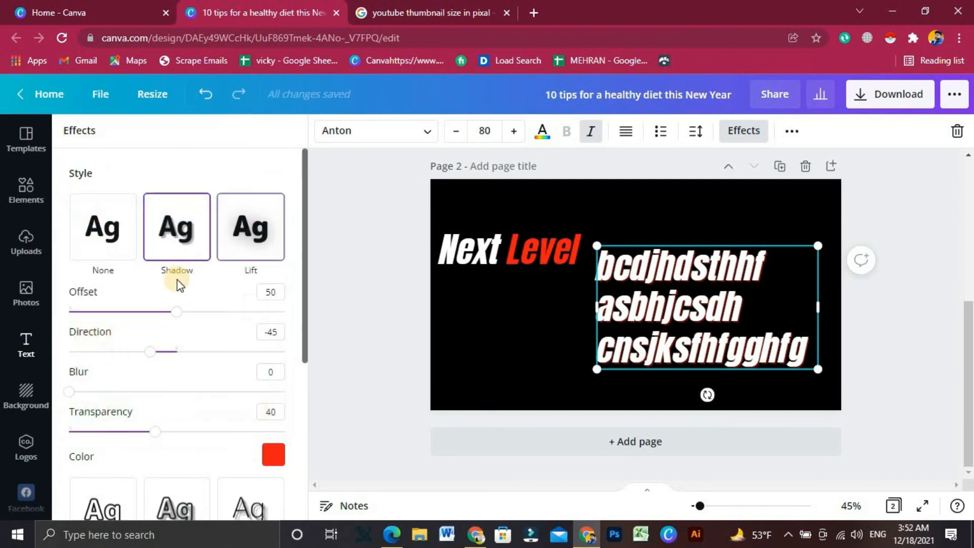
scroll(126, 252, down, 3)
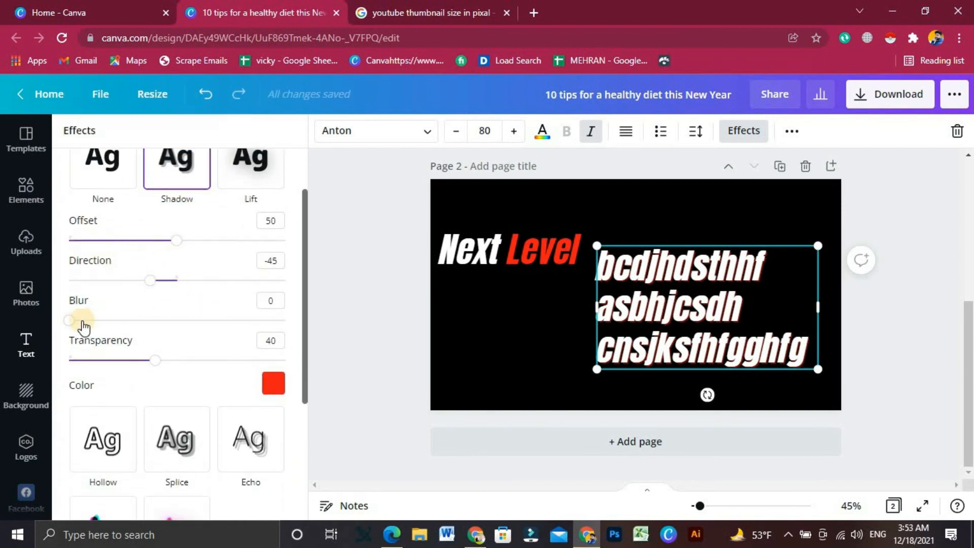
scroll(127, 371, down, 8)
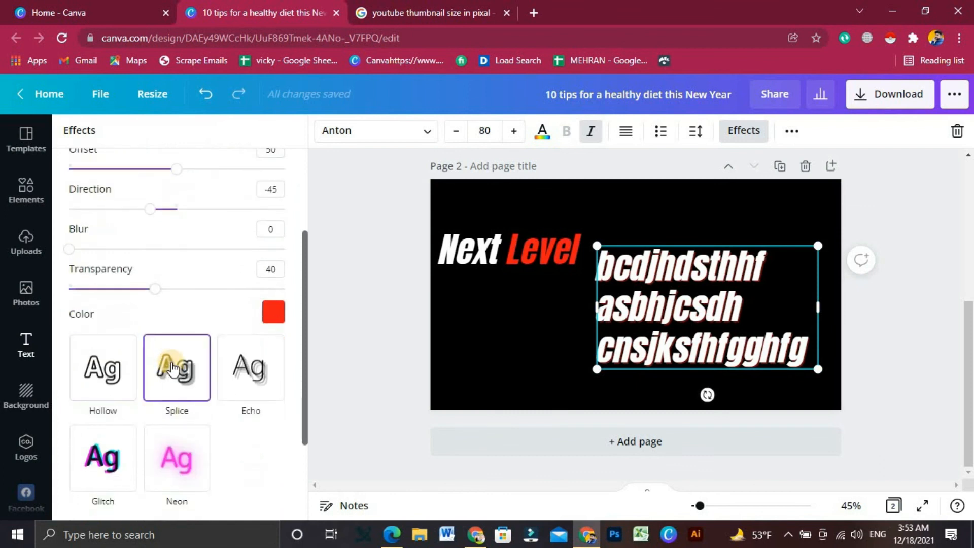
- Delete the three-line text and move the "Next Level" heading near the page's upper-left corner
click(795, 136)
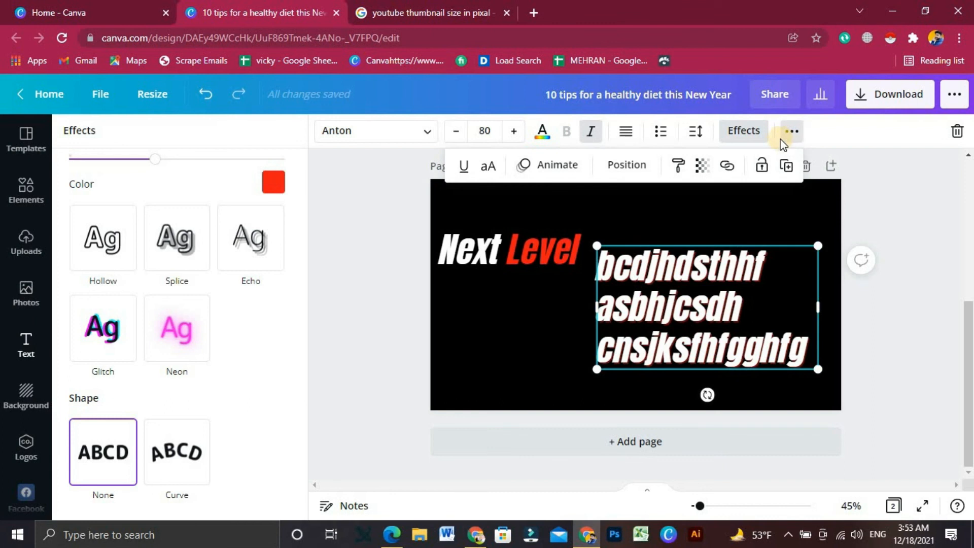
click(761, 168)
key(Delete)
click(558, 256)
drag(597, 254, 549, 239)
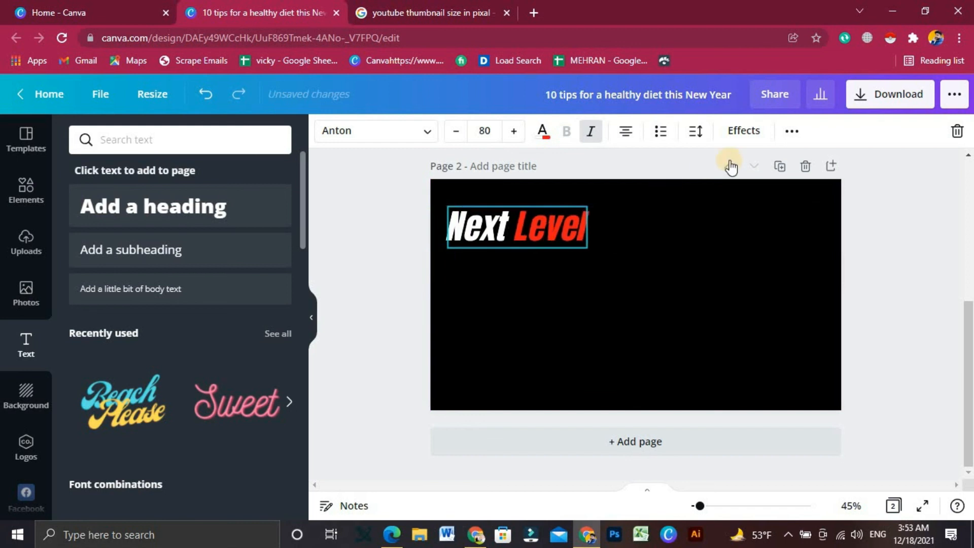
- Underline the "Next Level" heading and try uppercase on it before restoring its mixed case
click(791, 131)
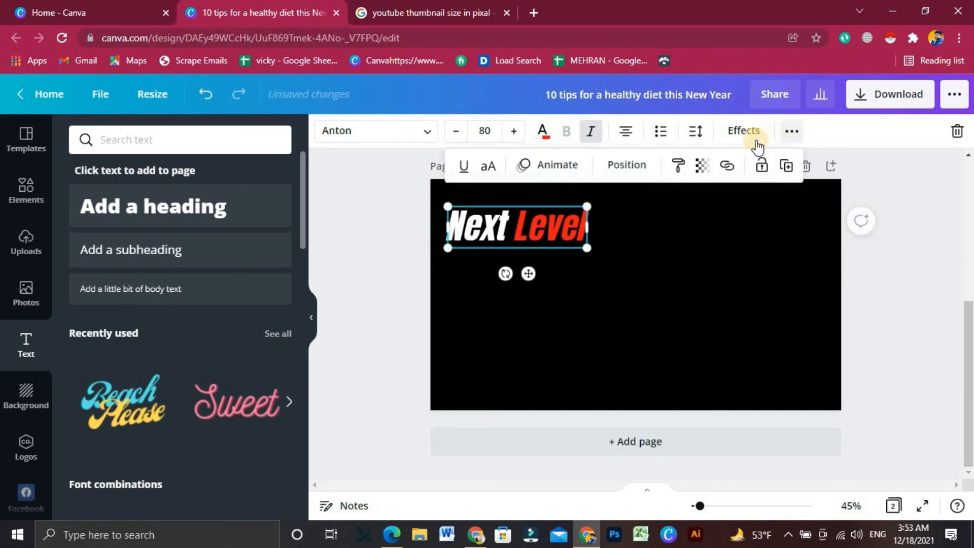
click(463, 168)
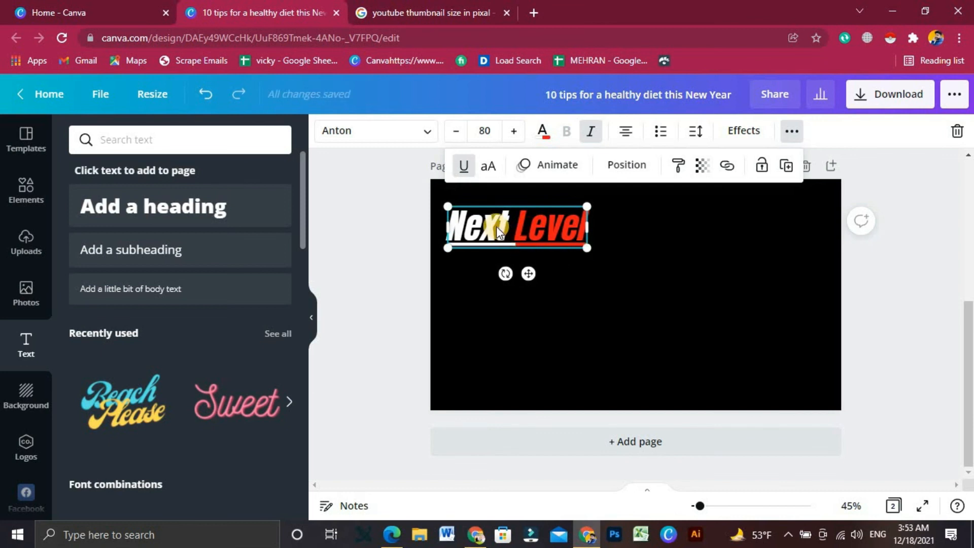
click(497, 176)
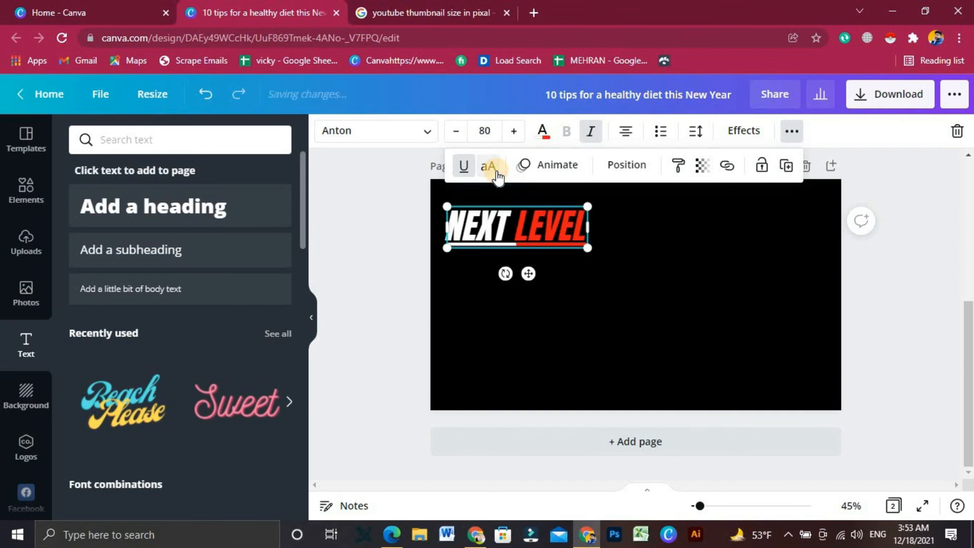
click(497, 176)
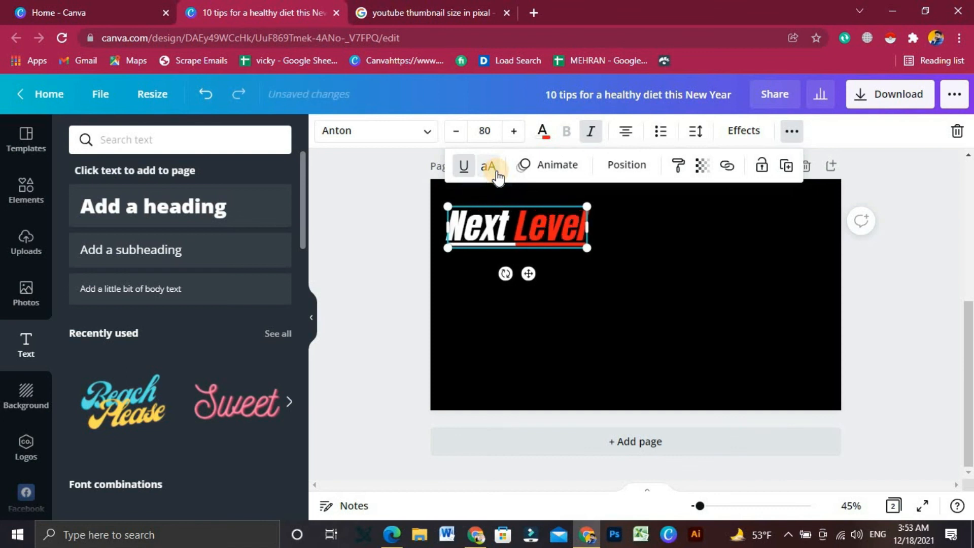
- Preview the Block, Typewriter, Ascend, Bounce and Burst text animations on the "Next Level" heading
click(497, 176)
click(497, 176)
click(560, 167)
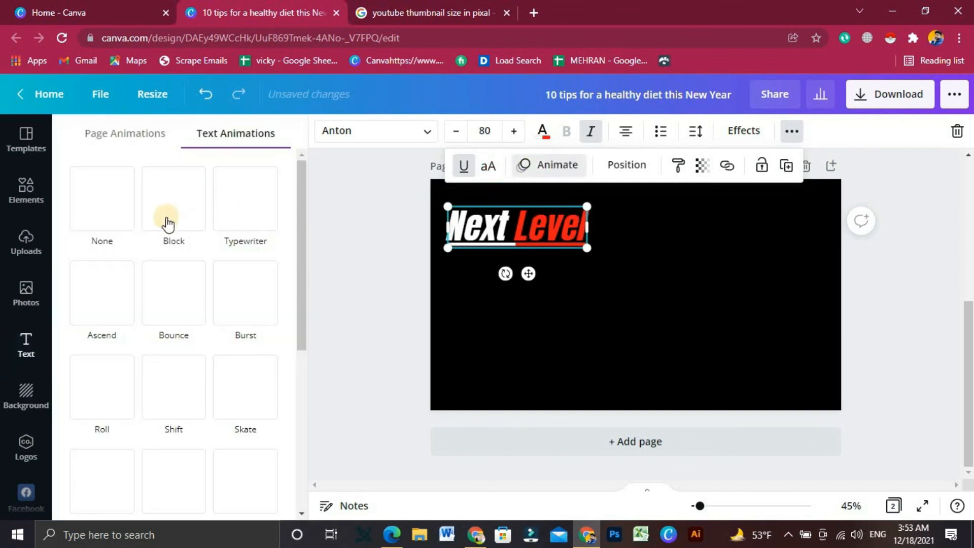
click(180, 225)
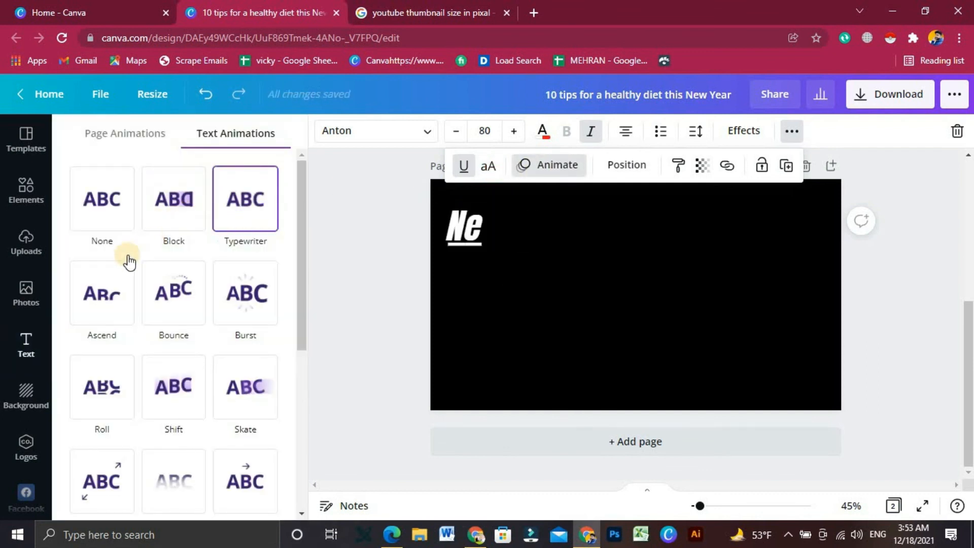
click(115, 293)
click(174, 290)
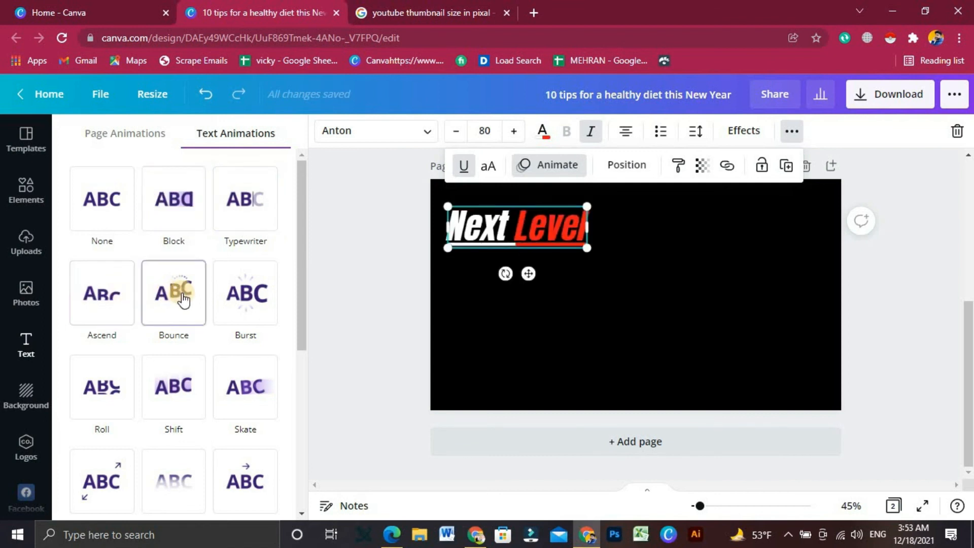
click(233, 302)
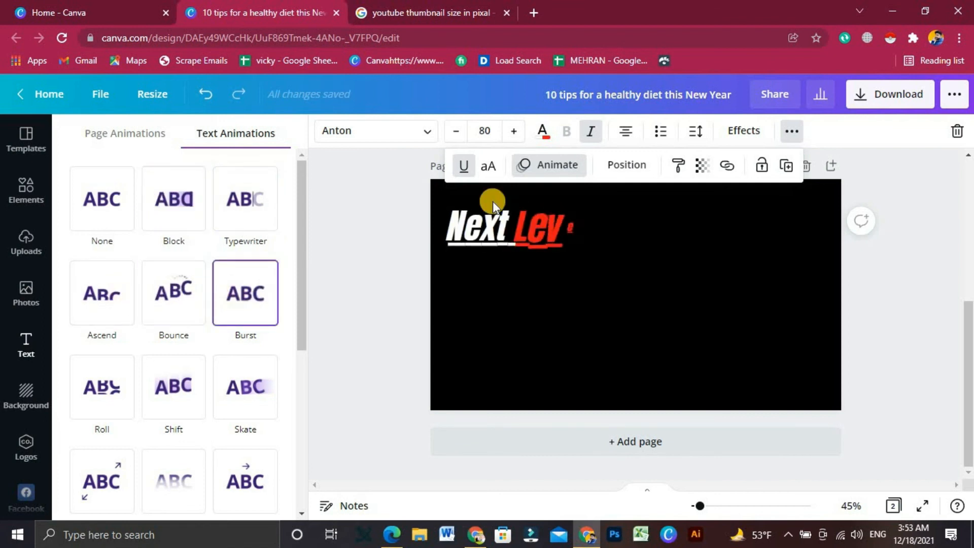
- Align the "Next Level" heading to the centre and middle of the page, and deselect it
click(633, 172)
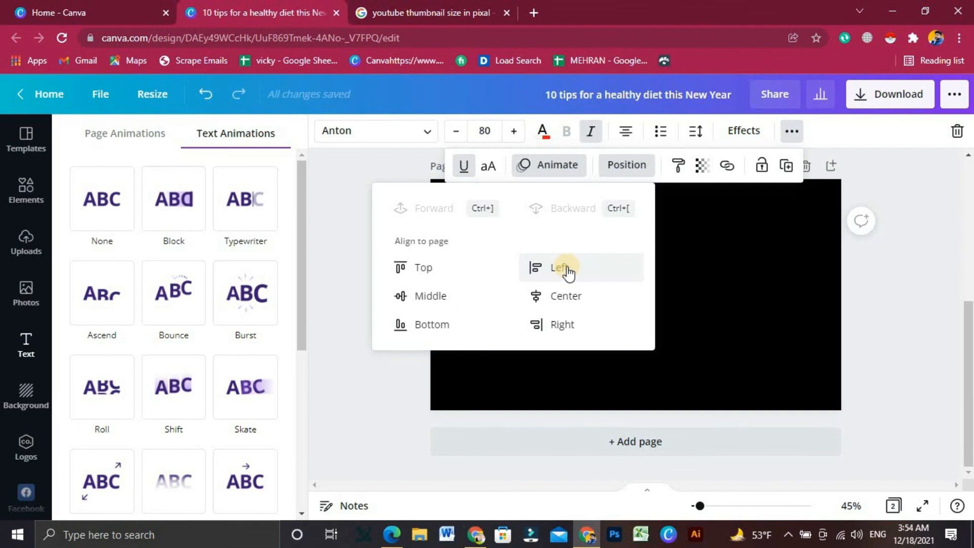
click(567, 297)
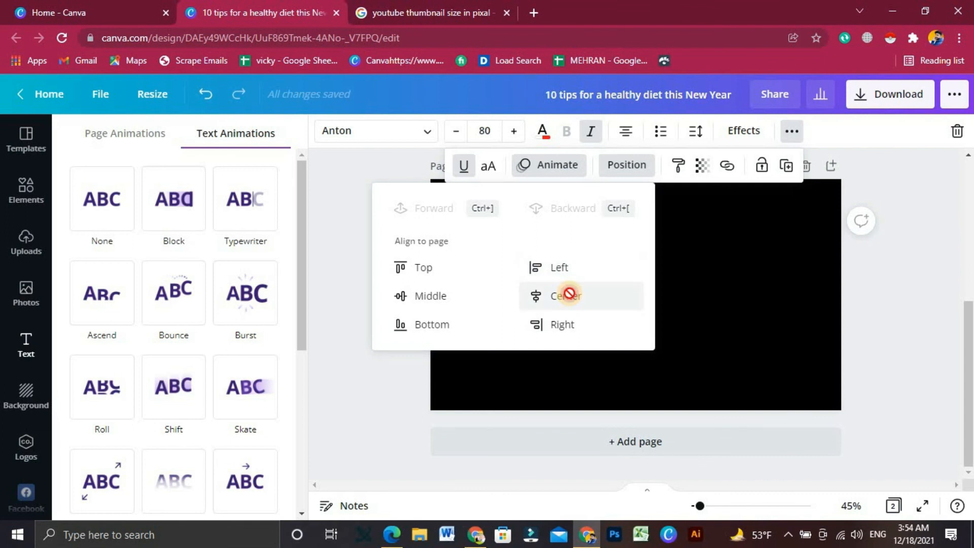
click(427, 300)
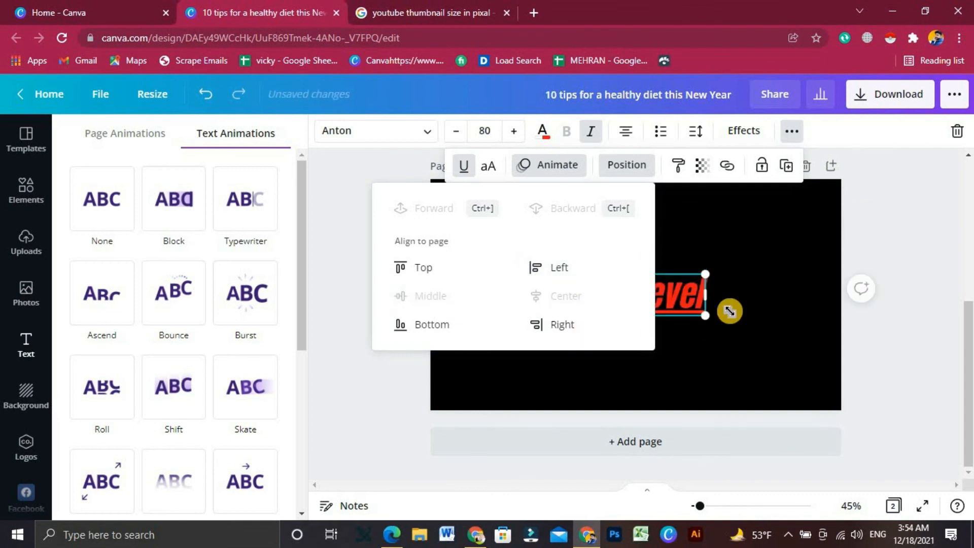
click(760, 289)
click(479, 228)
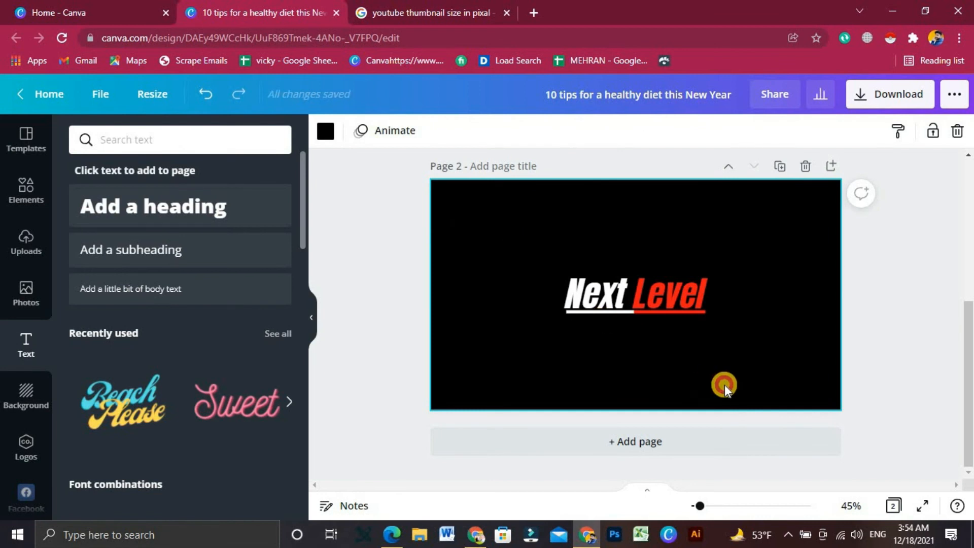
drag(725, 384, 726, 383)
click(738, 343)
- Duplicate the "Next Level" heading, move the copy above and to the right of the original, and try selecting both together
click(674, 311)
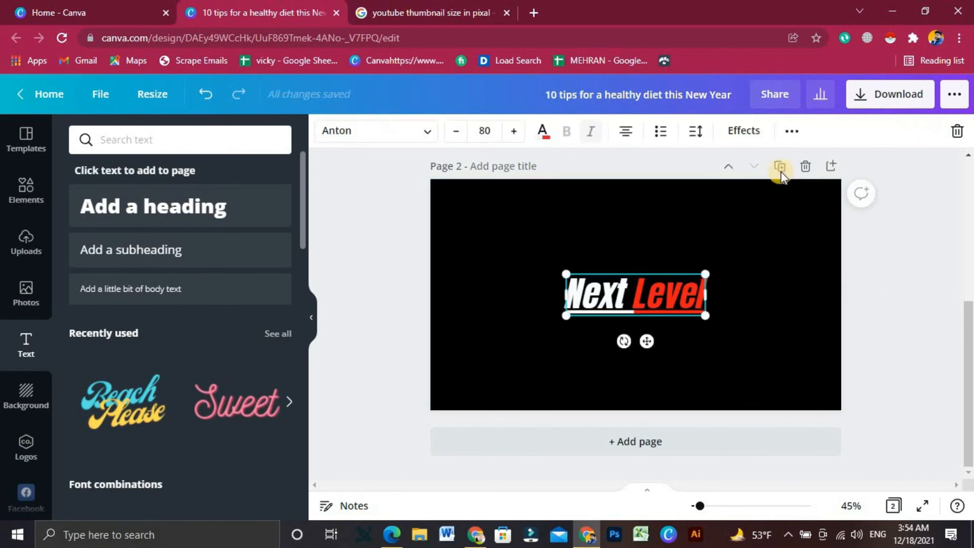
click(791, 131)
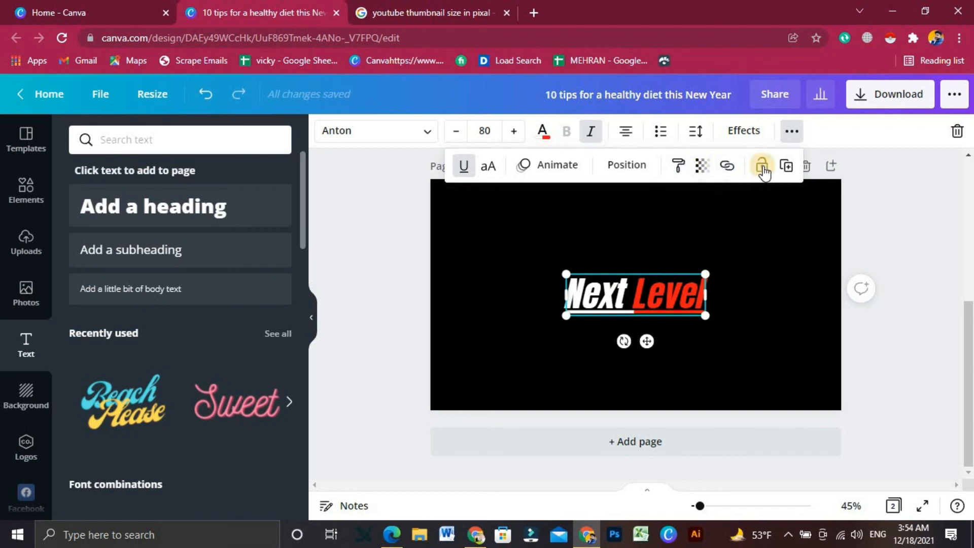
click(786, 166)
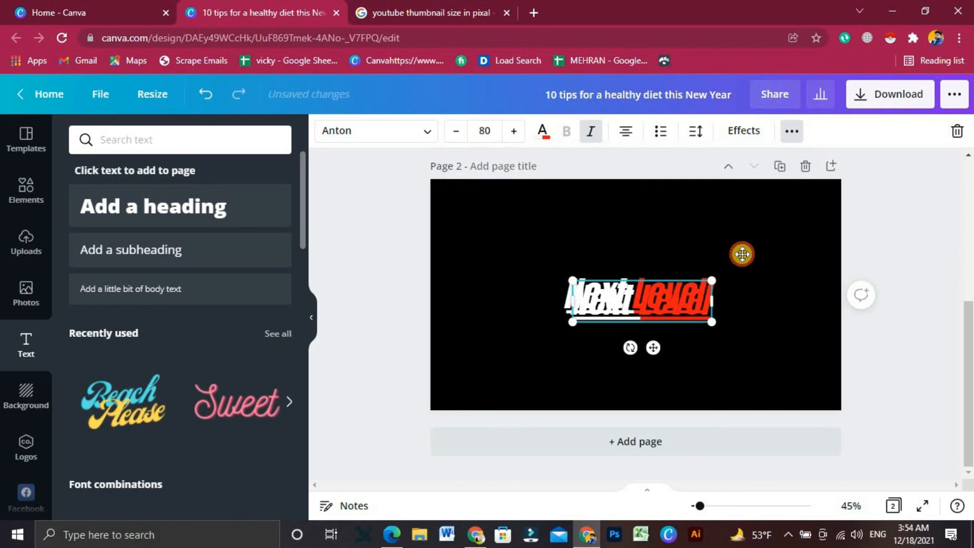
drag(656, 302, 742, 254)
drag(531, 236, 850, 296)
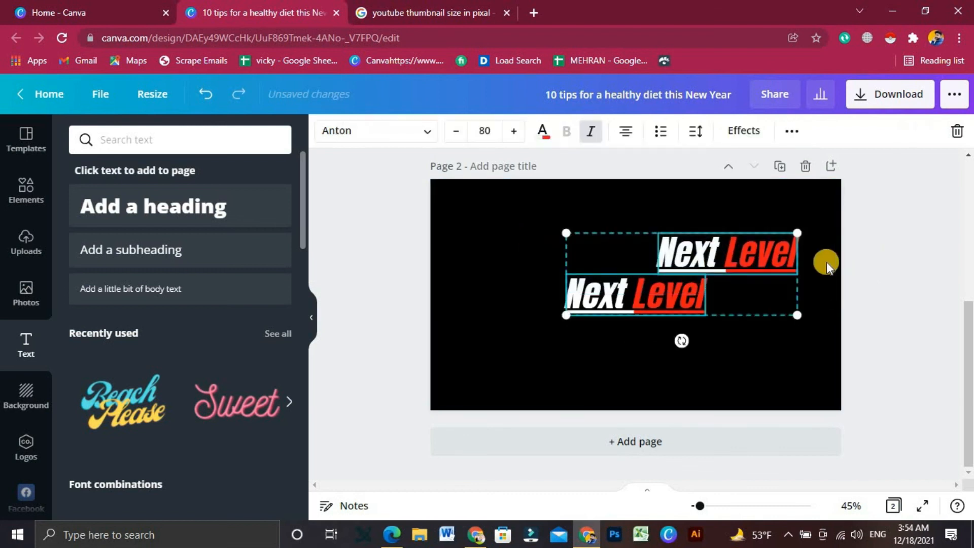
click(918, 193)
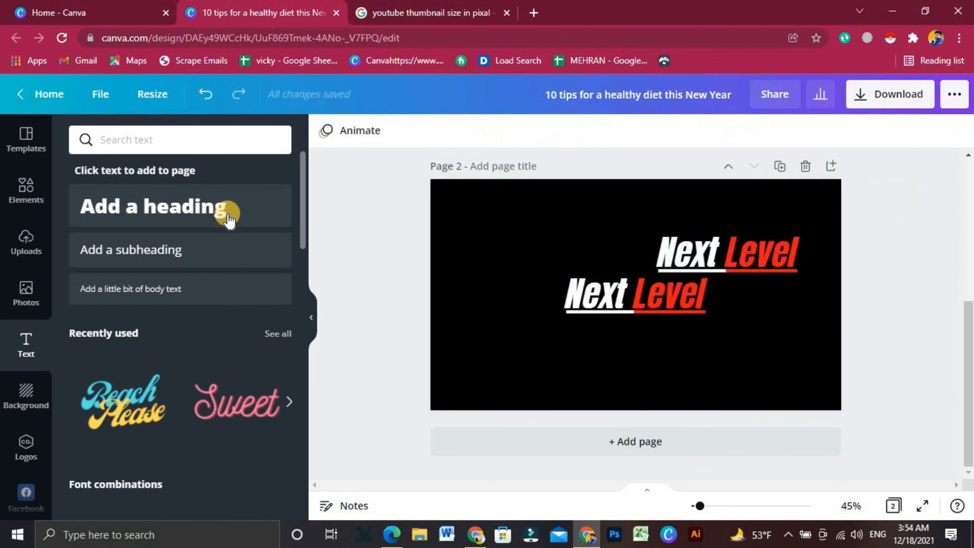
- Visit the Canva home page, dismiss its custom size options, and return to the thumbnail design
click(109, 10)
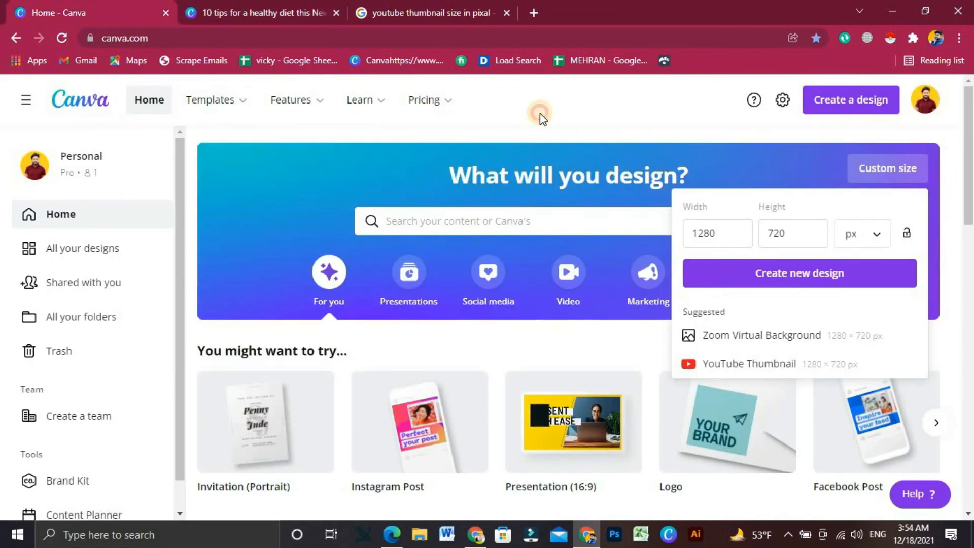
click(539, 114)
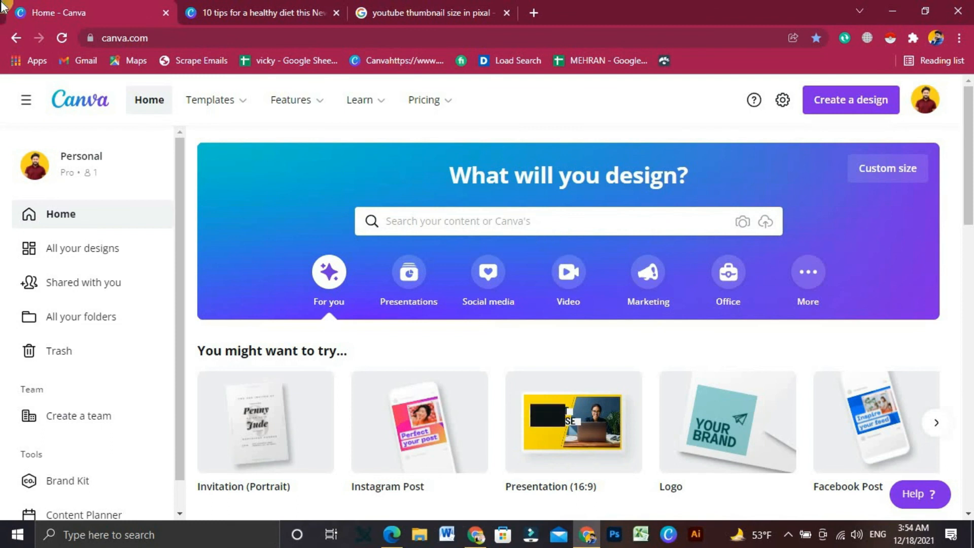
click(297, 11)
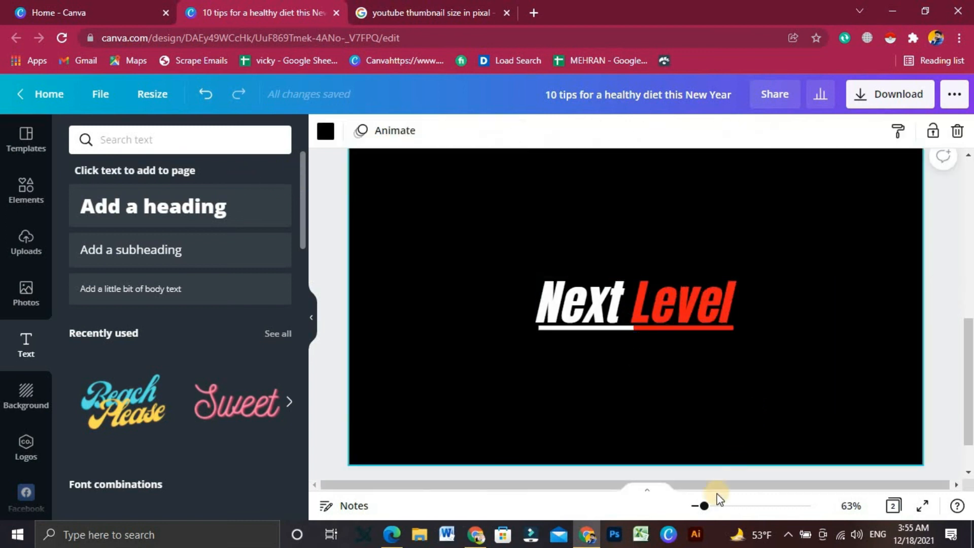
- Zoom page 2 to 95% and inspect the "Next Level" heading up close
drag(702, 506, 712, 506)
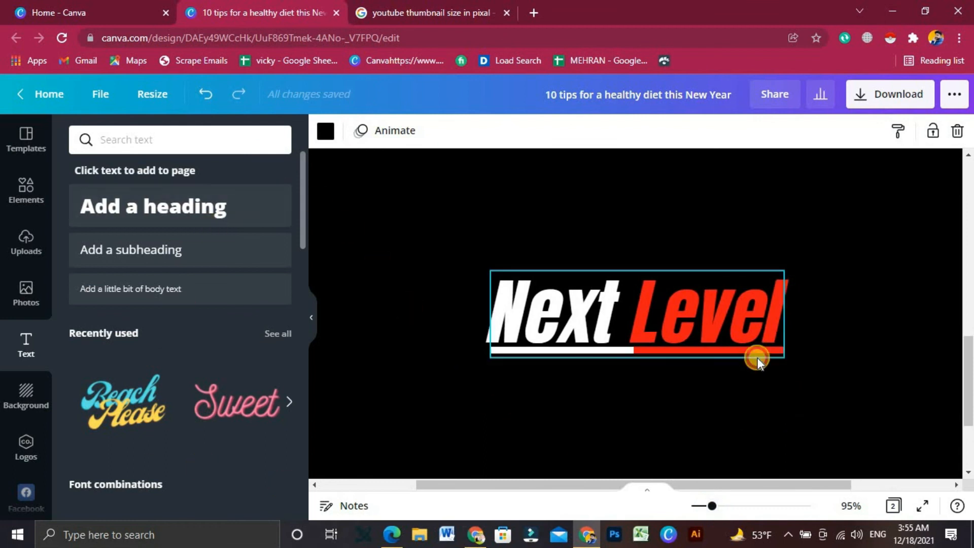
click(757, 358)
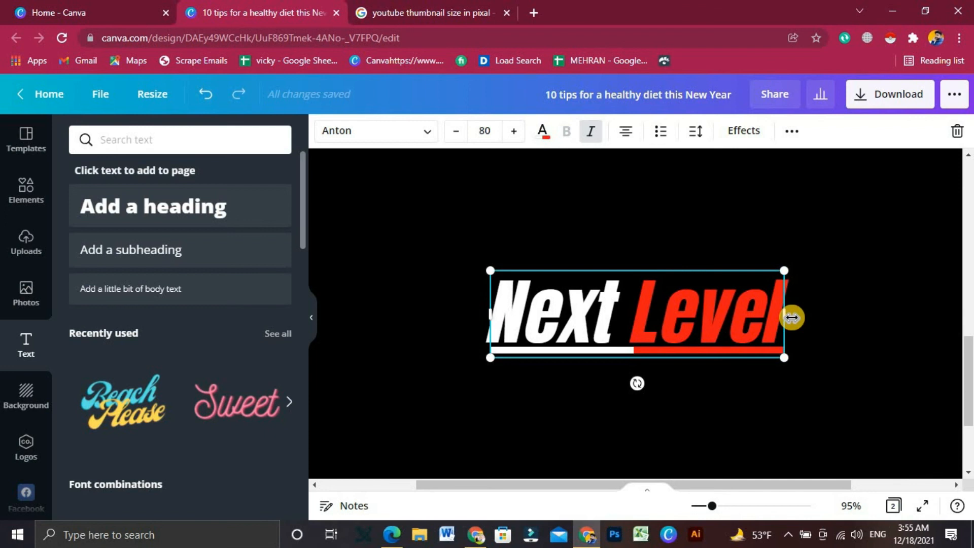
drag(468, 237, 765, 415)
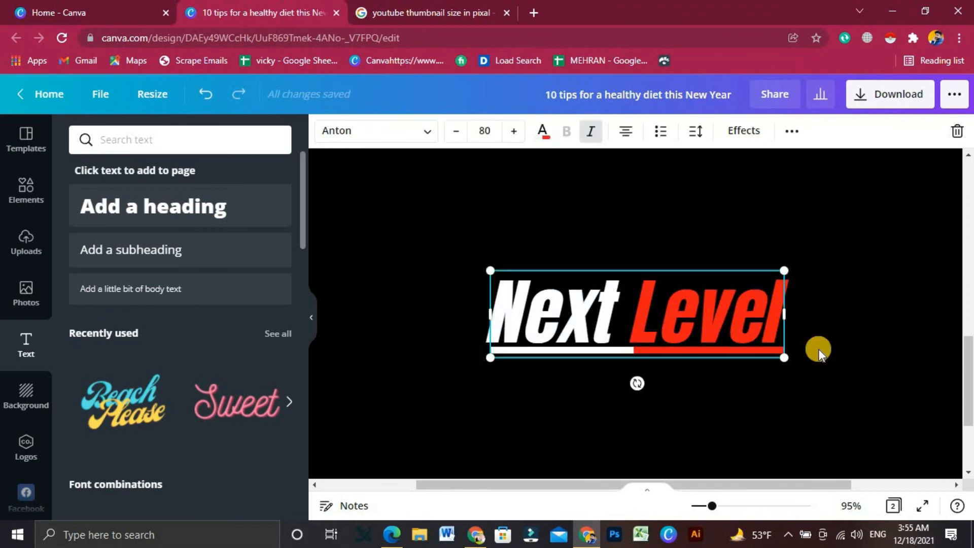
click(832, 331)
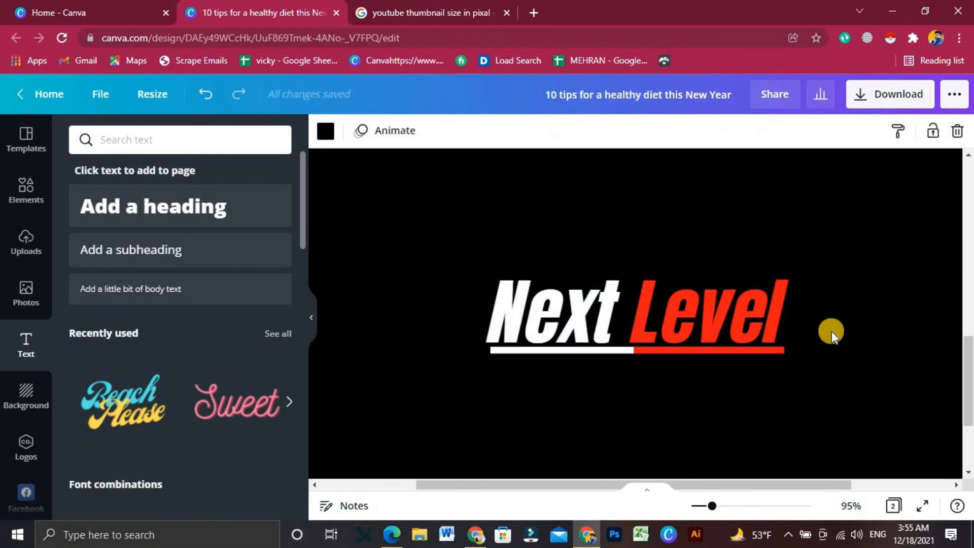